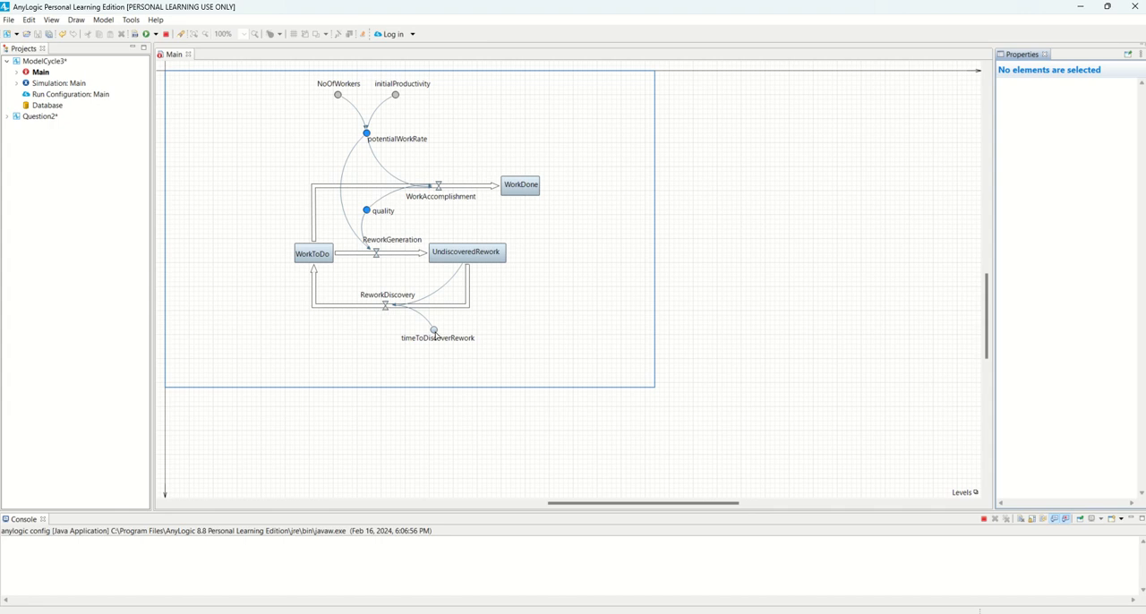
Show the element palette and open its System Dynamics library
click(52, 21)
click(73, 69)
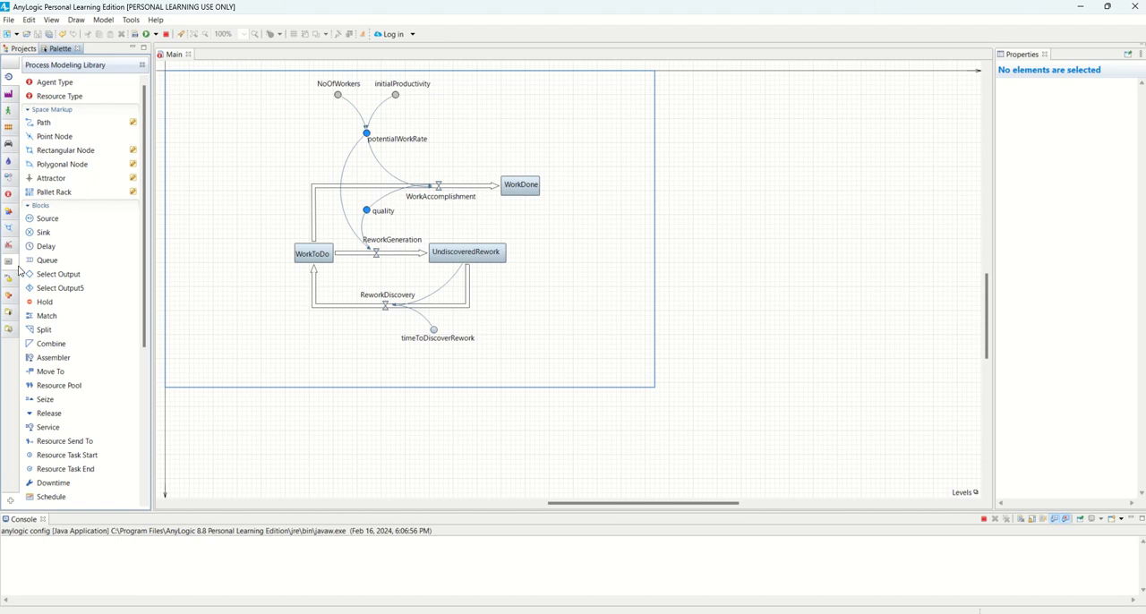
click(8, 176)
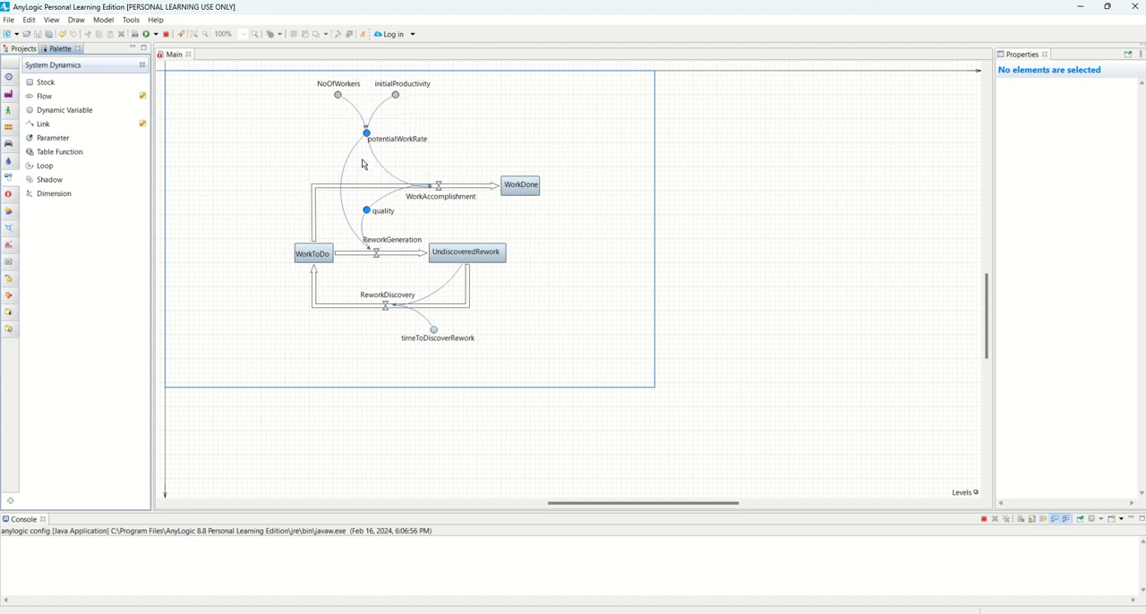
Shrink the Main diagram's frame around the stock-and-flow model to about 850 wide and 610 high
click(654, 214)
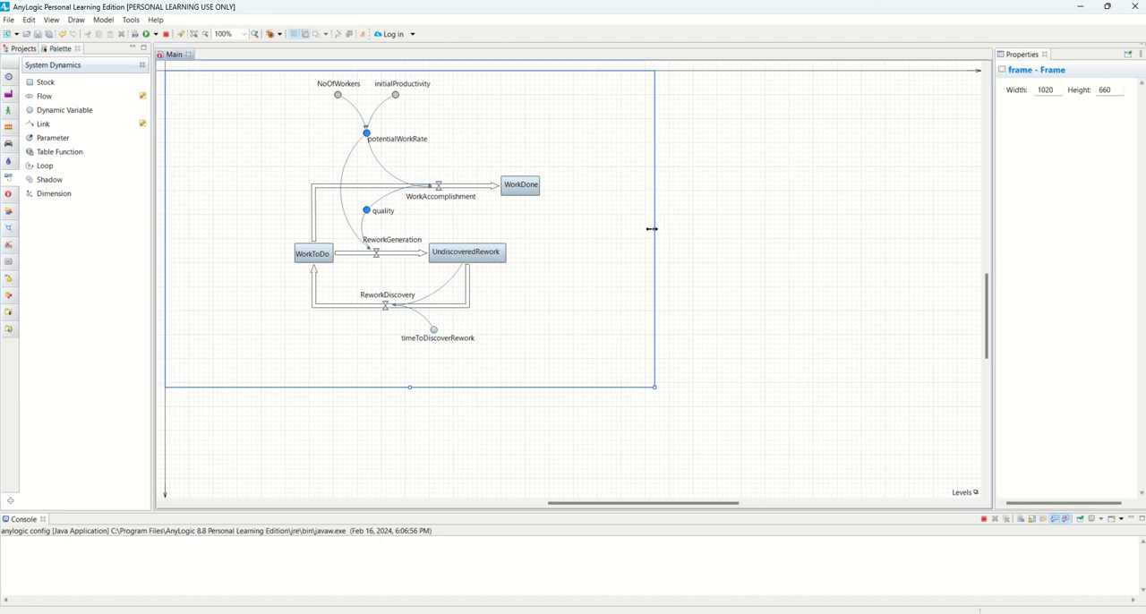
drag(651, 228, 573, 228)
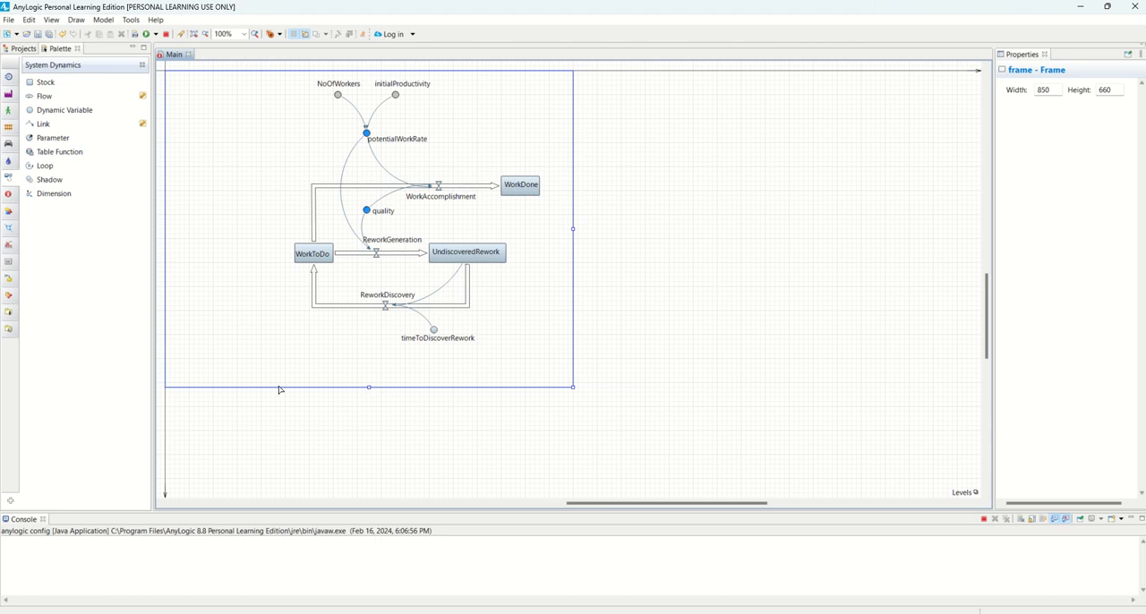
drag(370, 386, 371, 363)
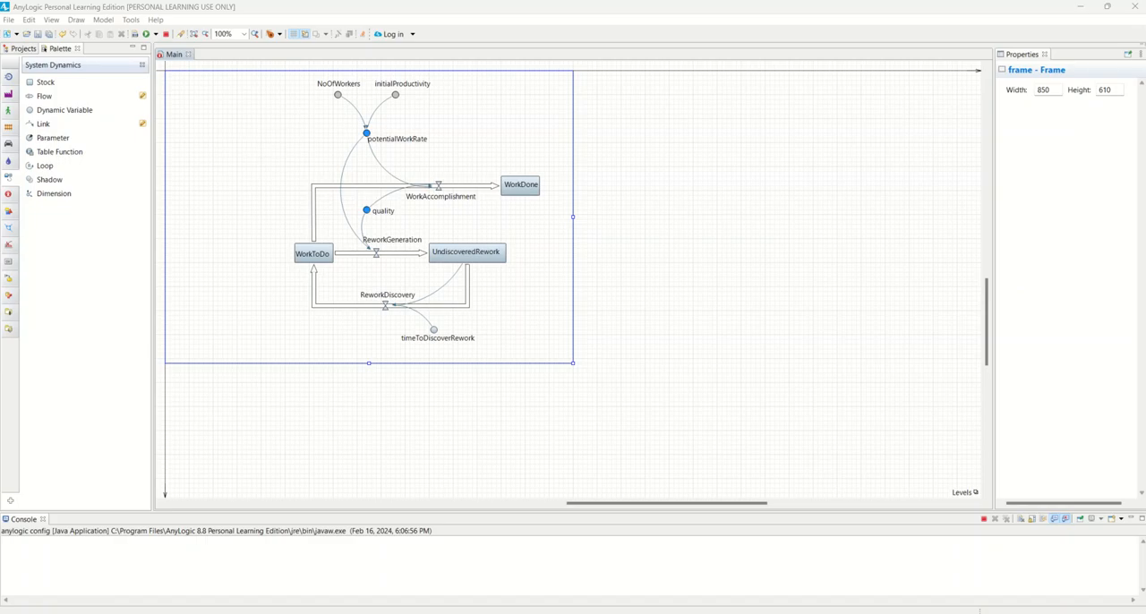
Switch to the PowerPoint presentation and review the rework example's model setup, from the quality and worker parameters to the rework discovery equation
drag(0, 234, 604, 84)
click(778, 76)
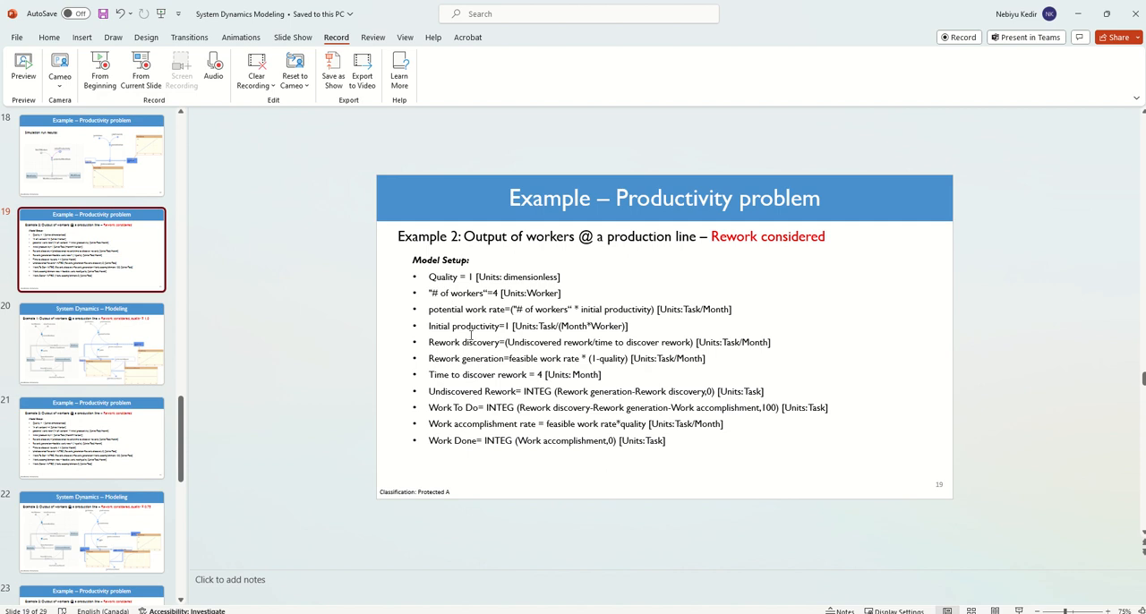
drag(431, 276, 631, 327)
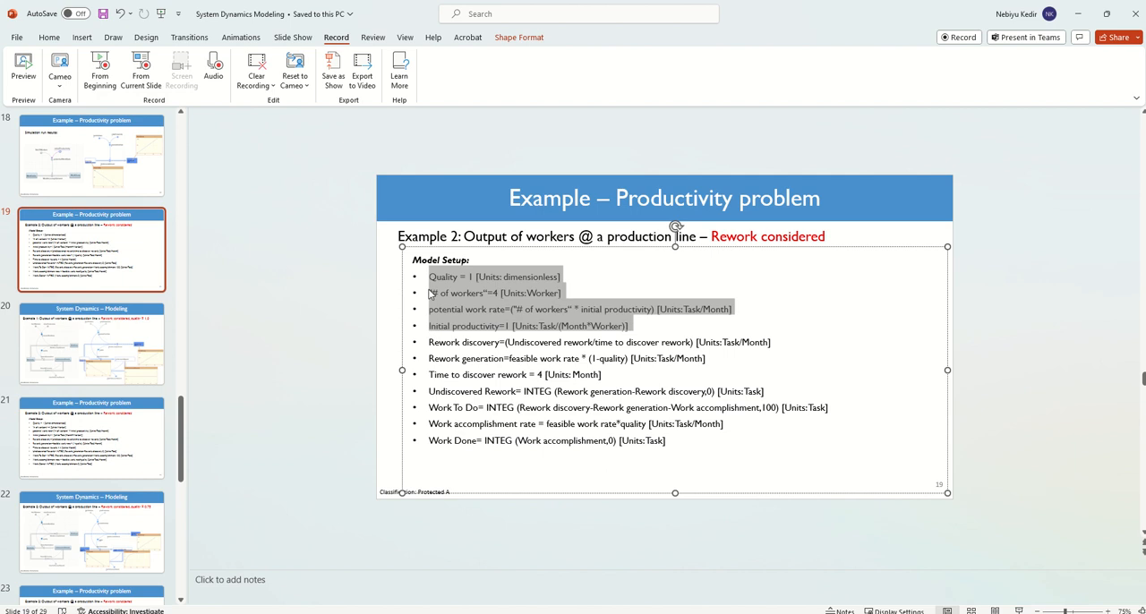
click(475, 343)
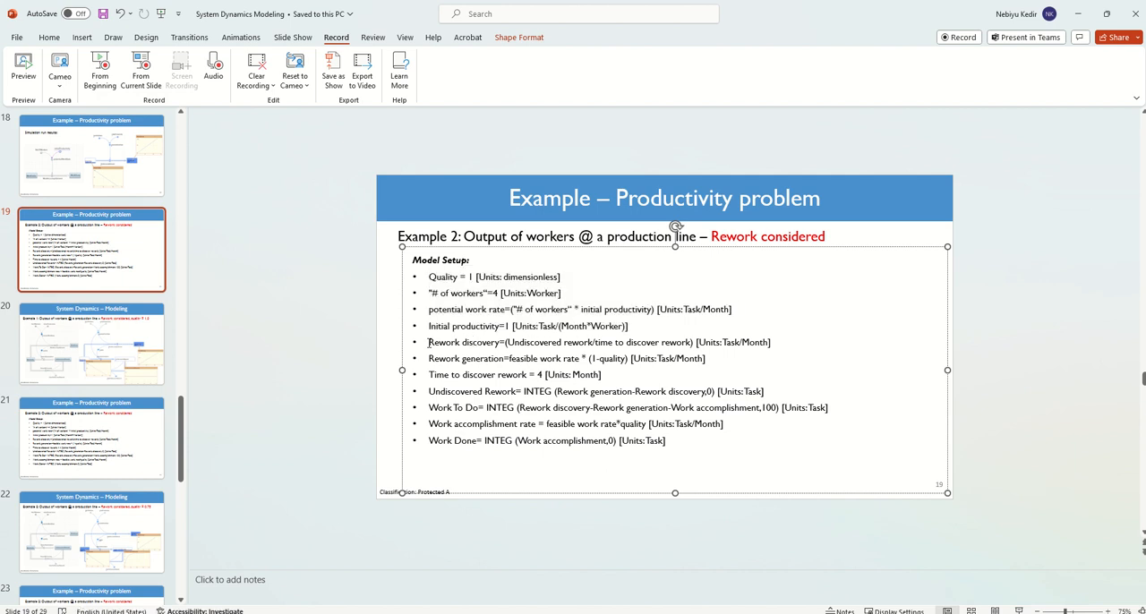
drag(428, 344, 662, 343)
click(507, 344)
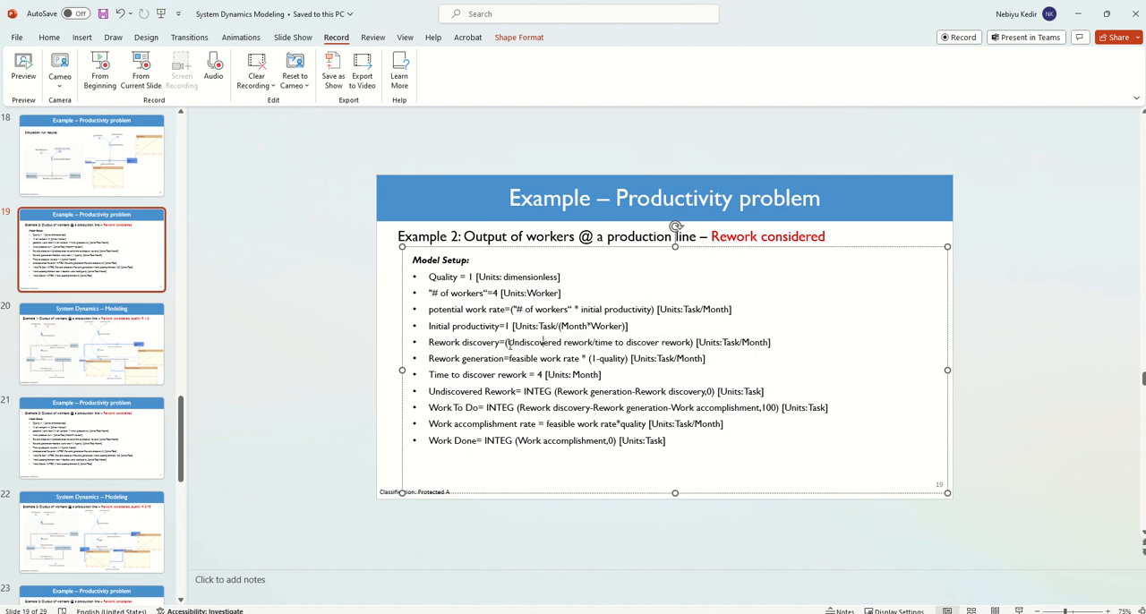
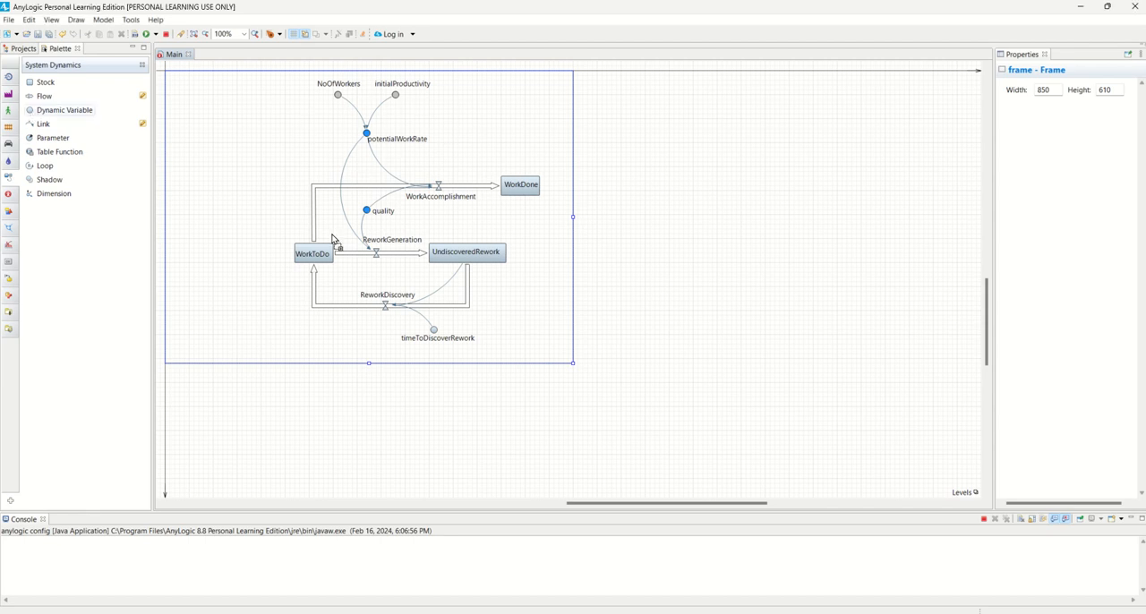
Start creating a new model and name it AssignmentQuestion1
click(34, 114)
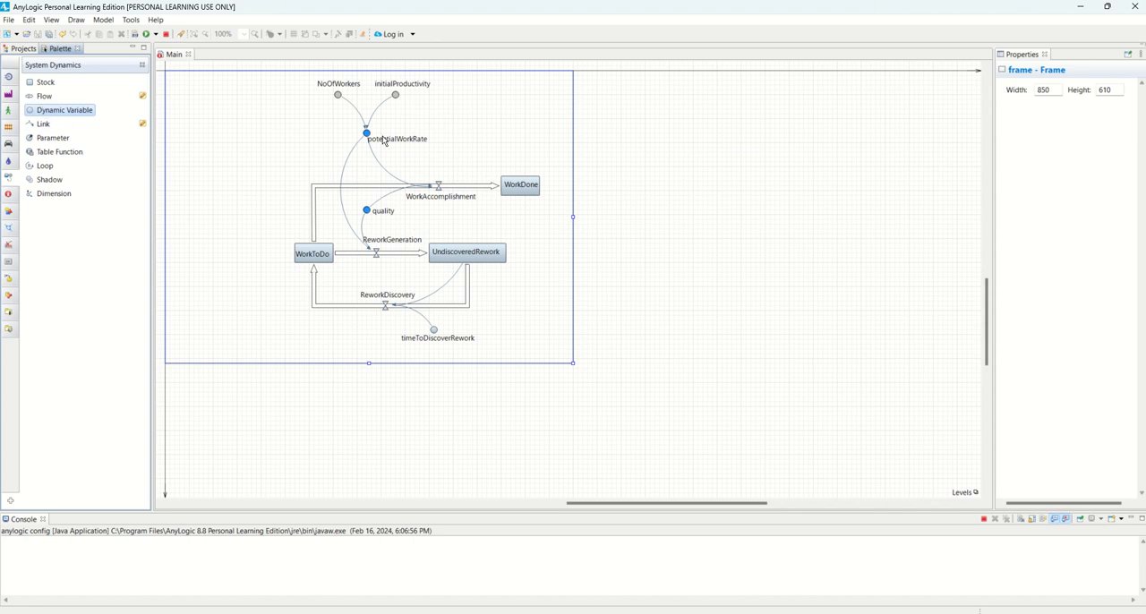
click(14, 49)
click(10, 20)
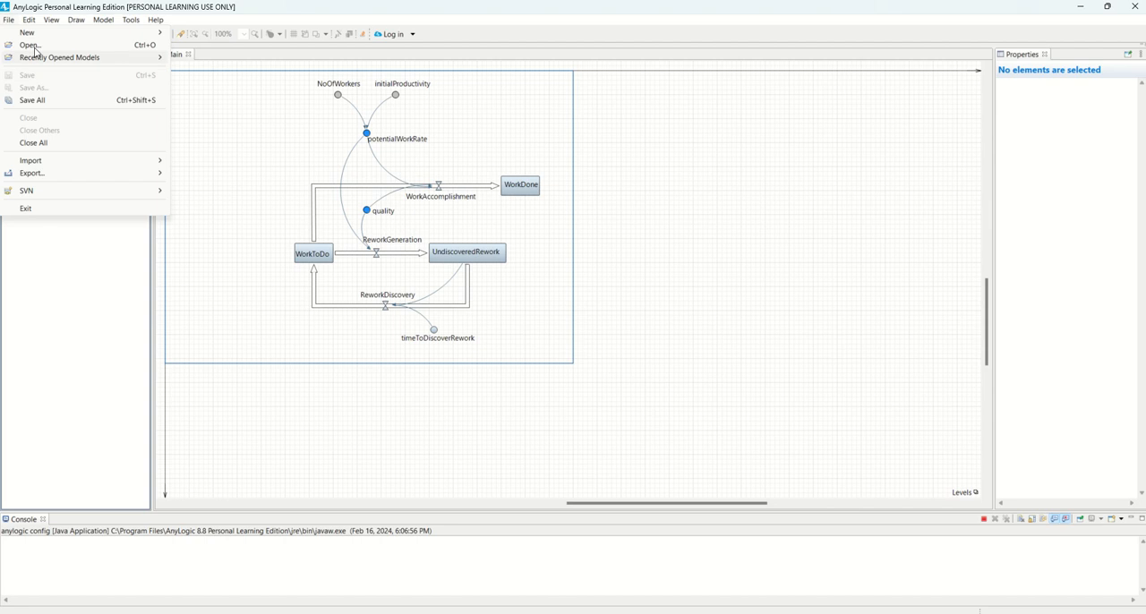
mouse_move(35, 39)
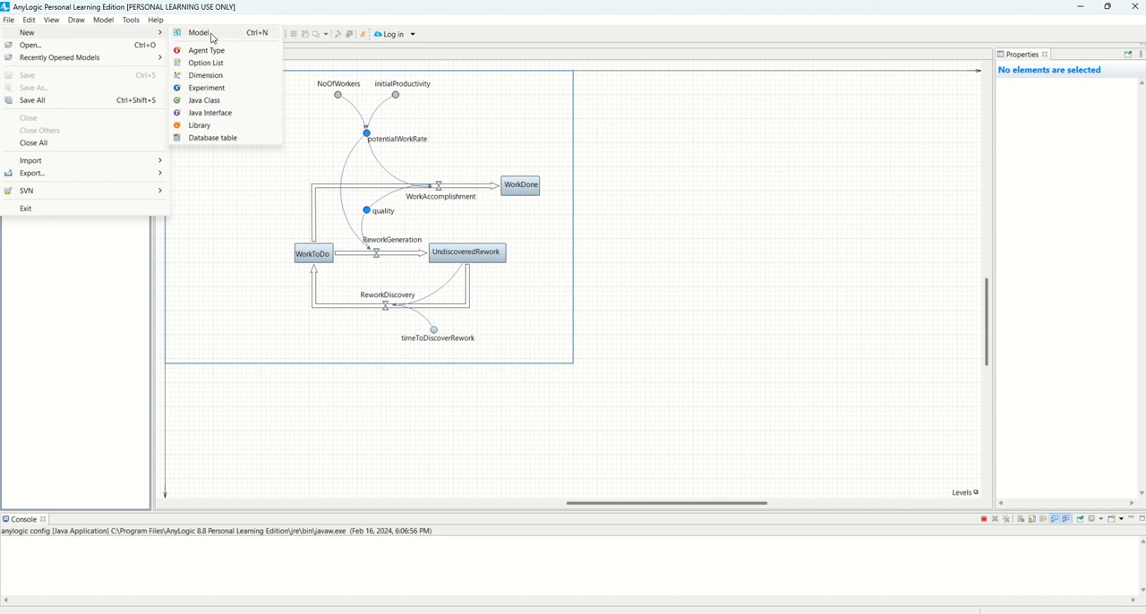
click(208, 36)
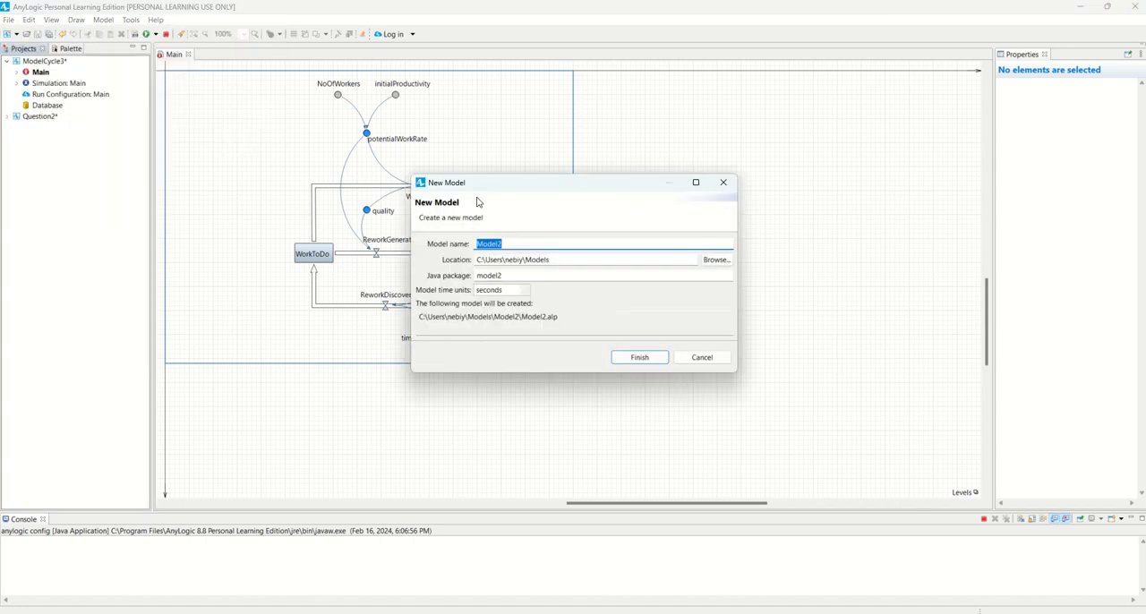
drag(505, 184, 592, 102)
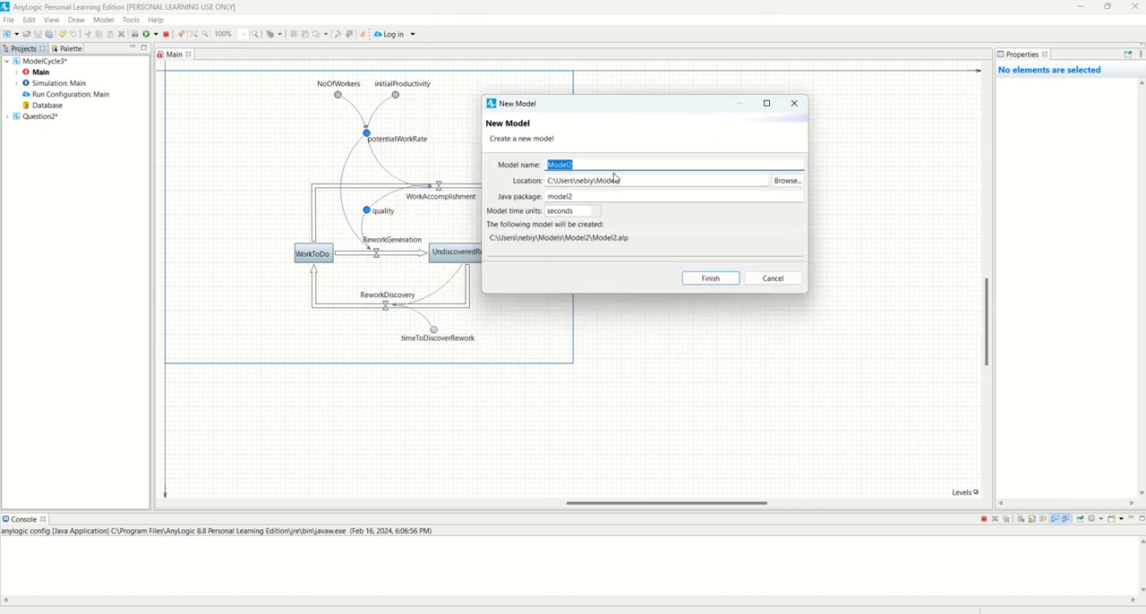
text(Assignment)
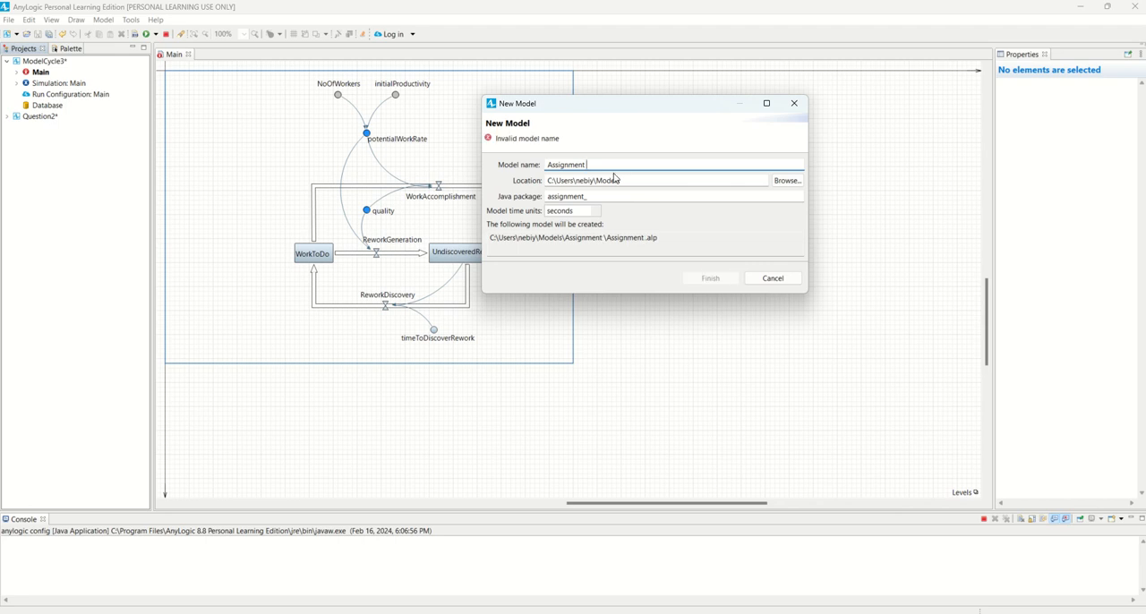
key(BackSpace)
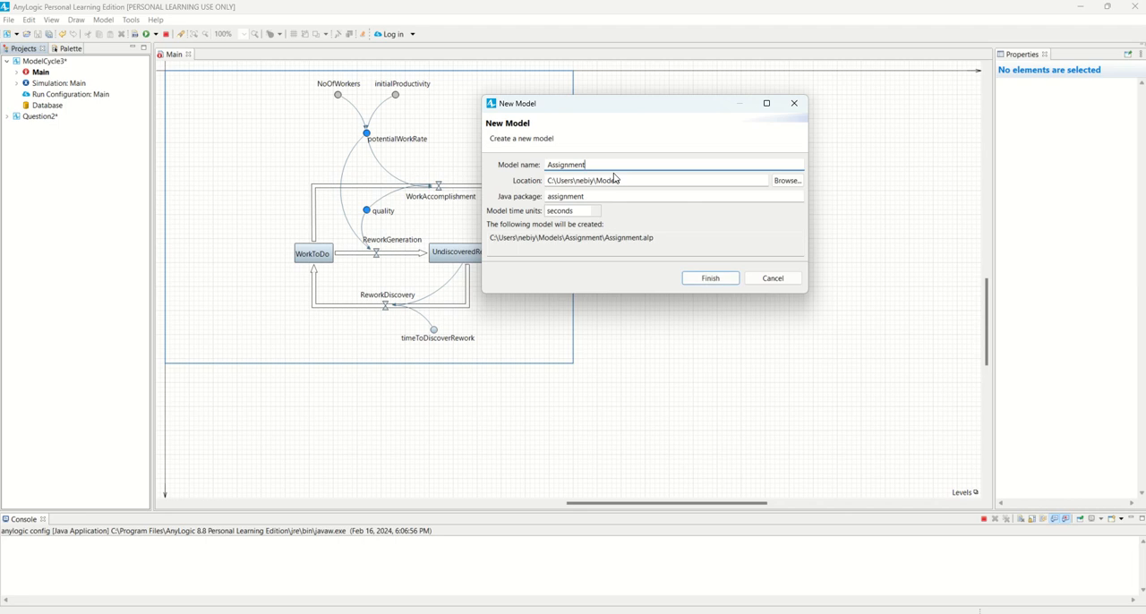
text(Quest)
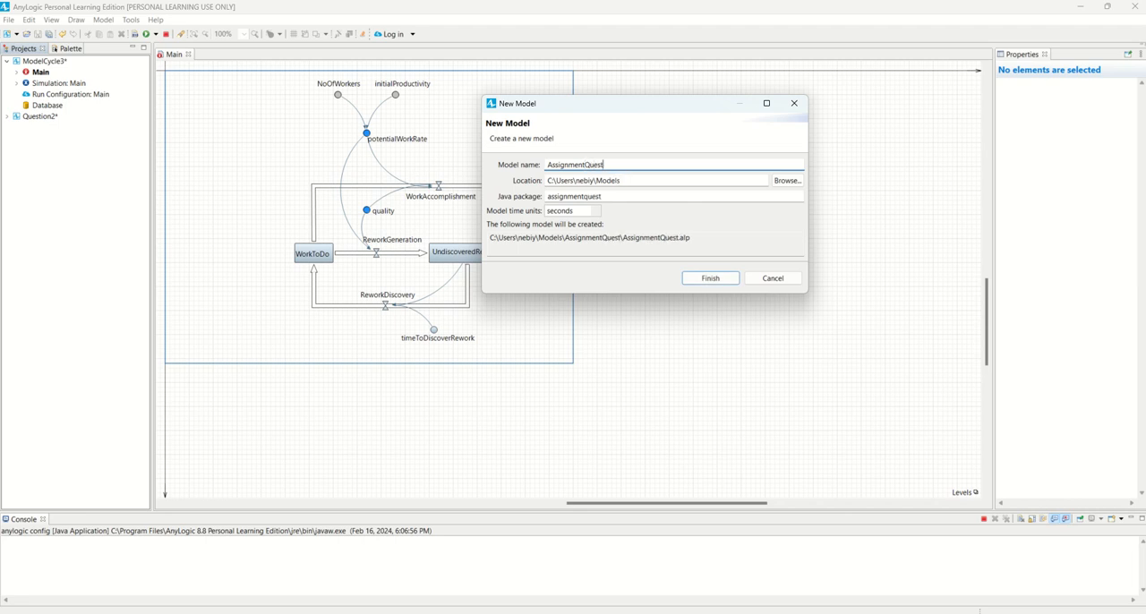
text(ion1)
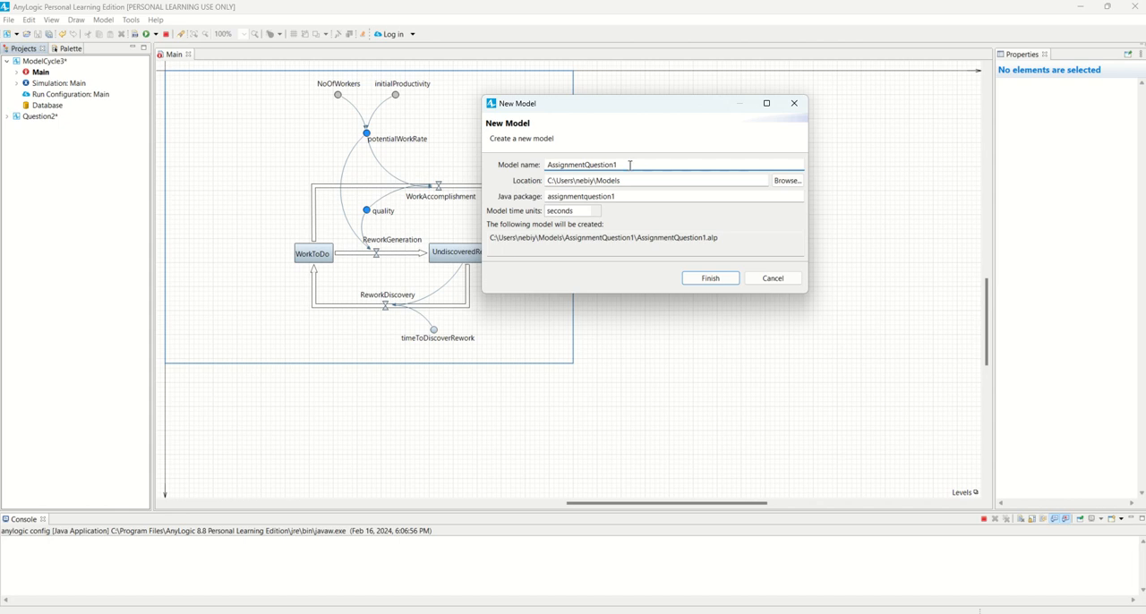
Change the new model's name to A_Question2, set its time units to months and create it
click(587, 164)
key(BackSpace)
key(BackSpace)
key(BackSpace)
key(BackSpace)
key(BackSpace)
key(BackSpace)
key(BackSpace)
key(BackSpace)
key(BackSpace)
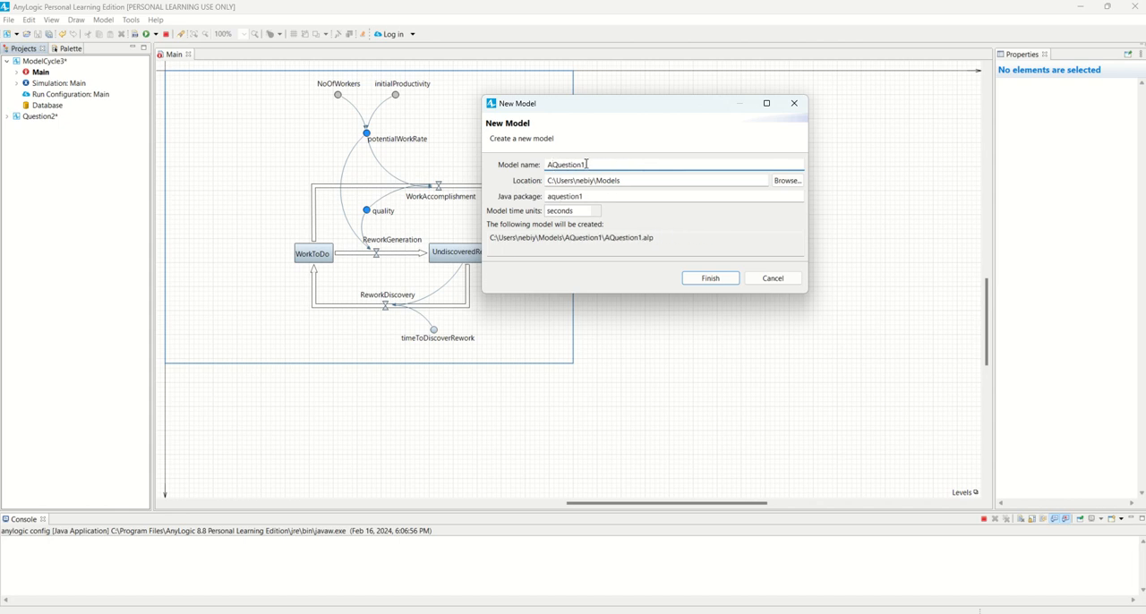
text(_)
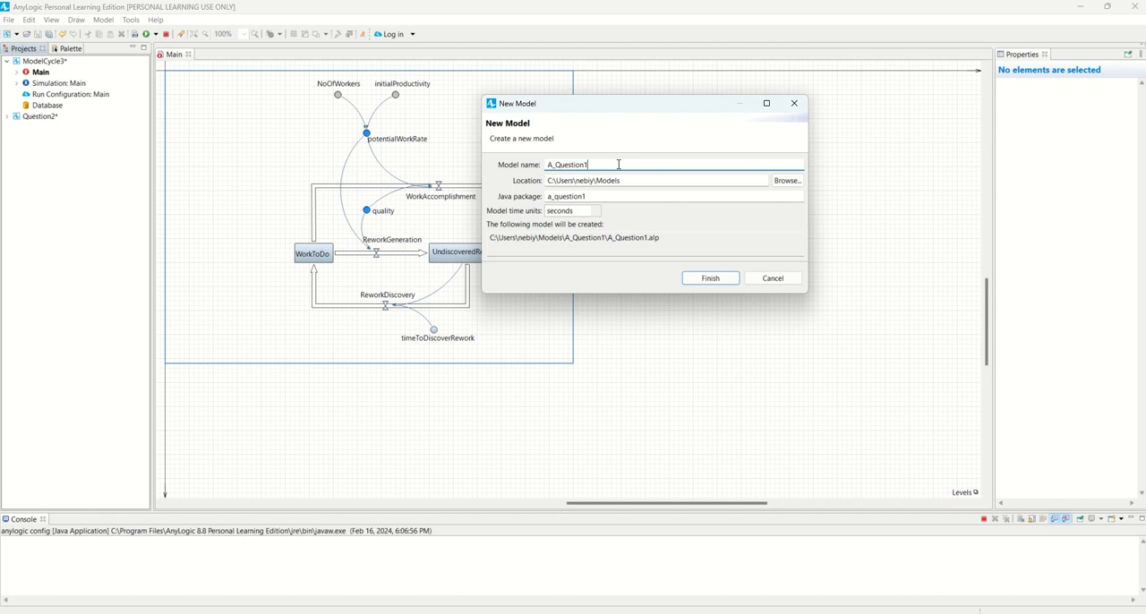
click(618, 164)
key(BackSpace)
text(2)
click(599, 212)
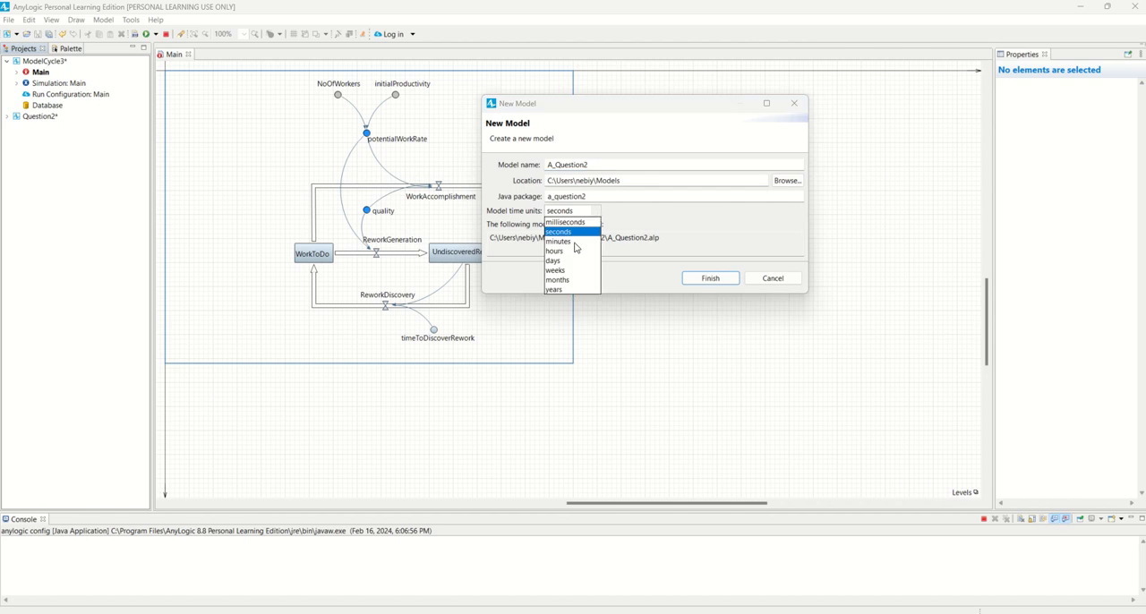
click(568, 280)
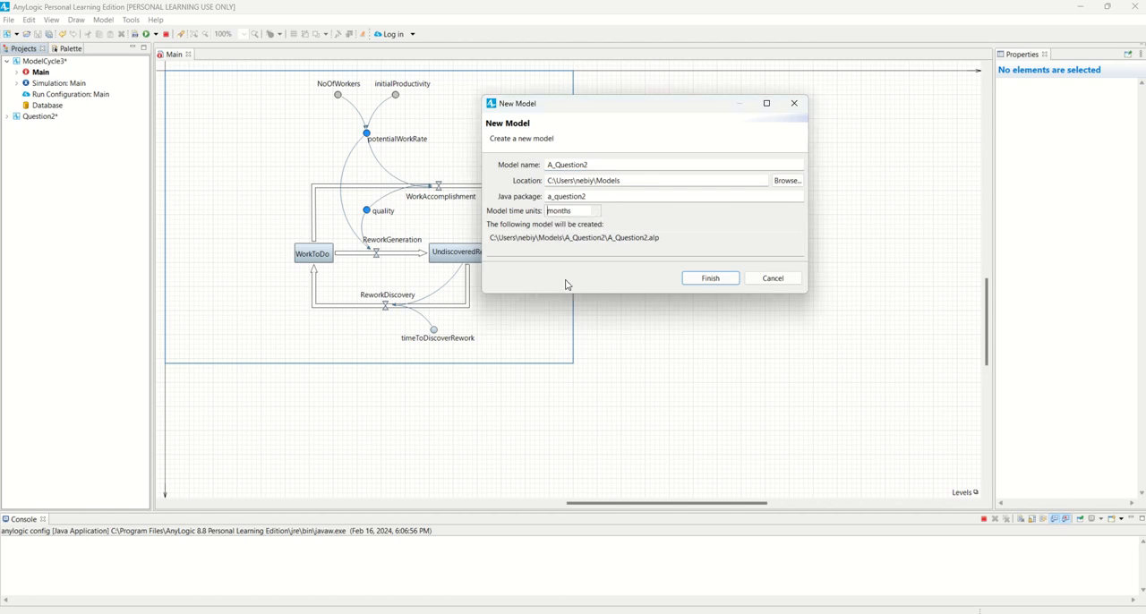
click(708, 279)
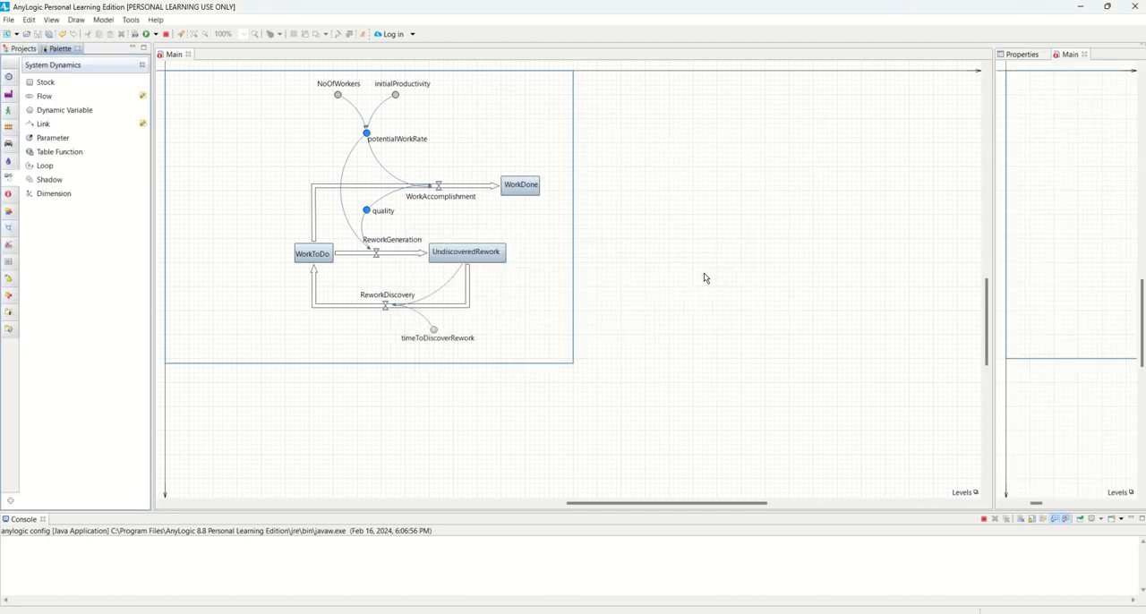
Minimize the console and close A_Question2's Main diagram, which is docked beside the properties
click(24, 48)
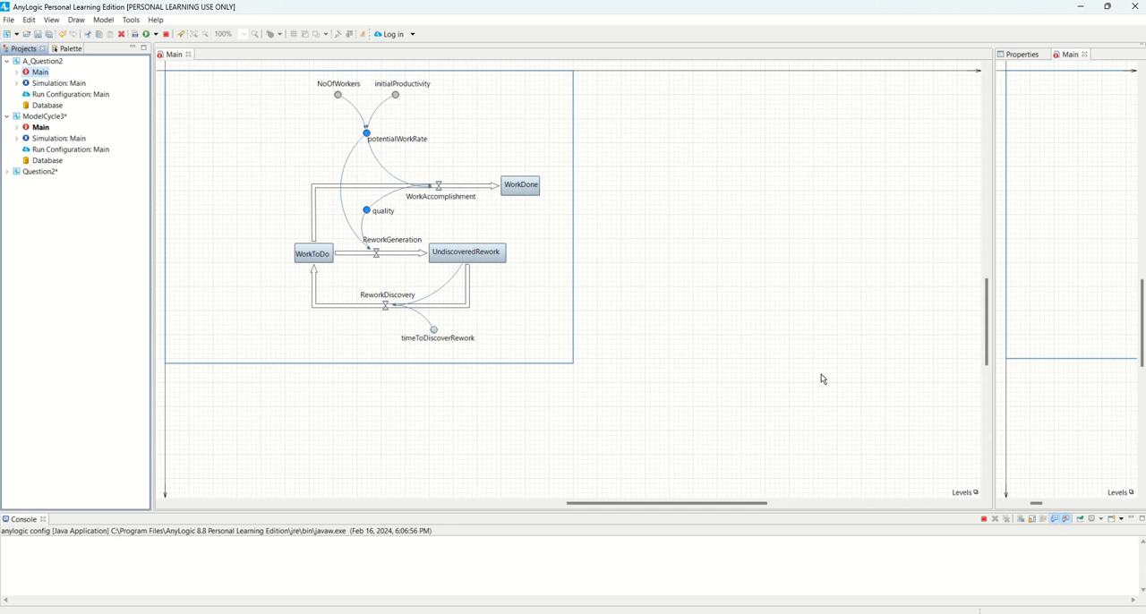
click(1135, 523)
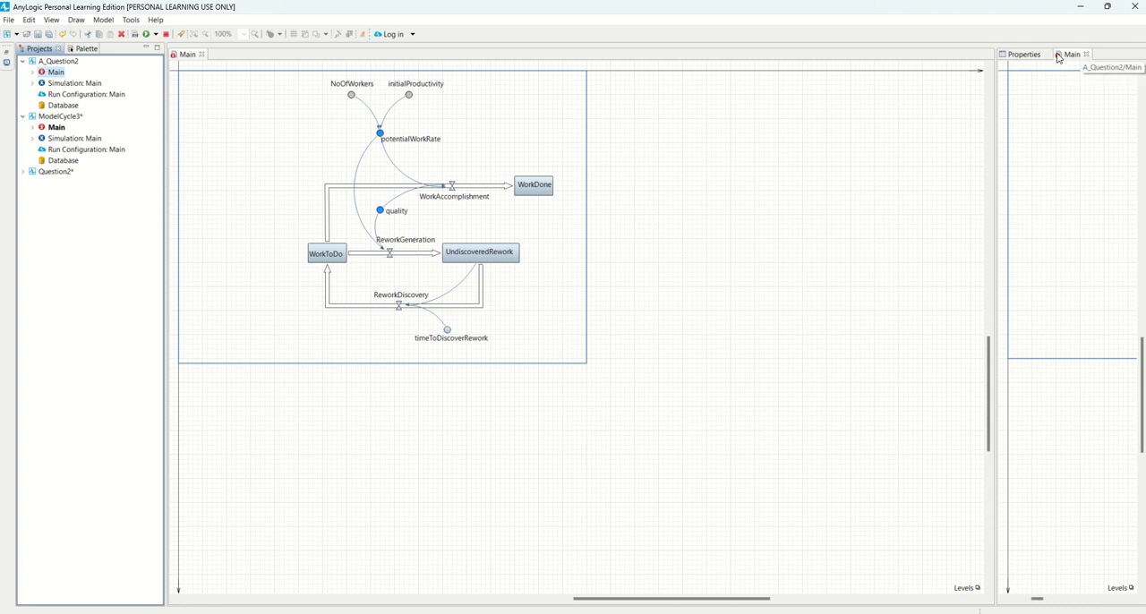
click(1086, 54)
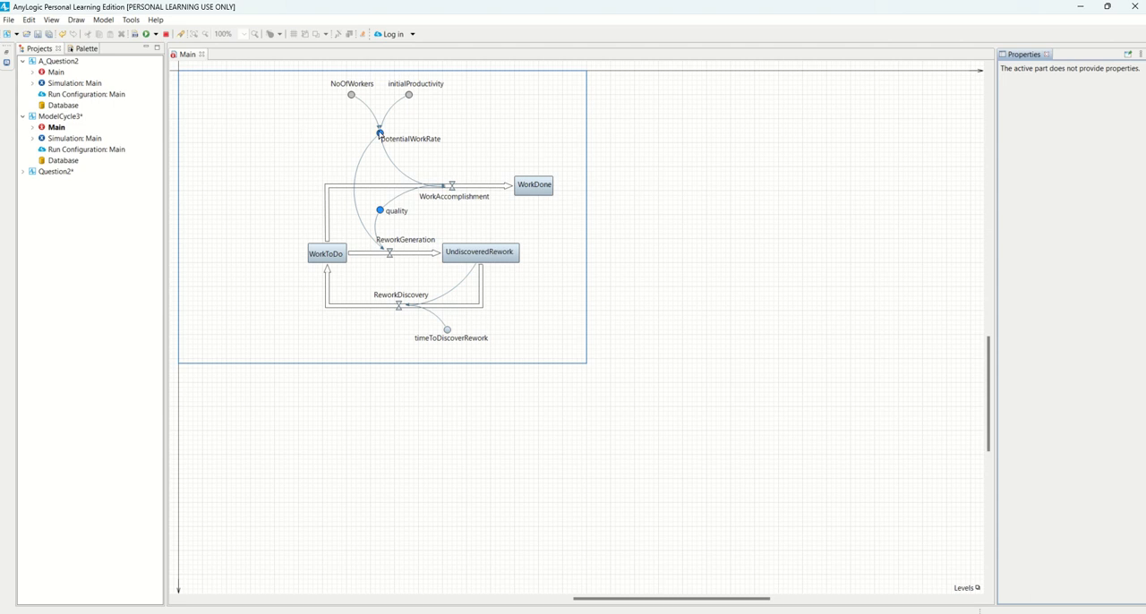
Close the Properties, Projects and Palette views, leaving only the Main diagram of the rework model
click(379, 133)
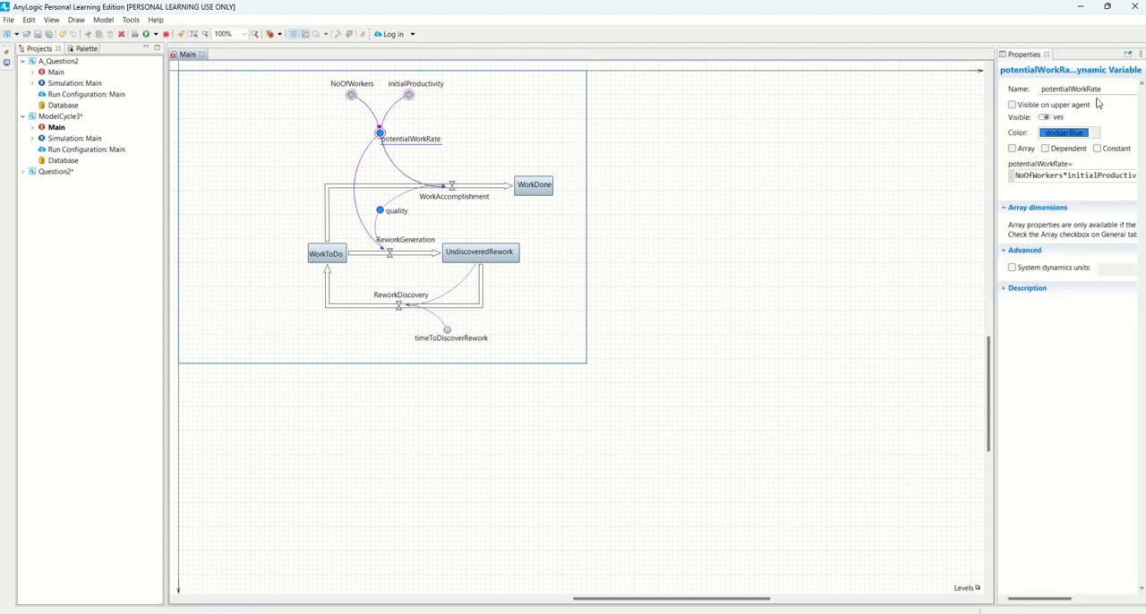
click(1045, 54)
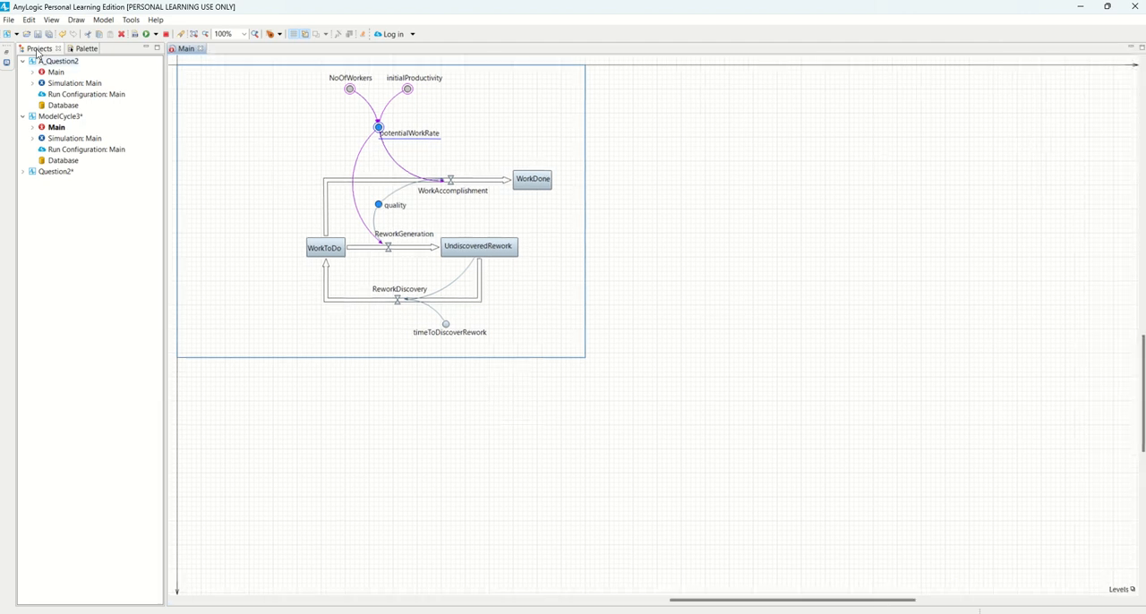
click(51, 20)
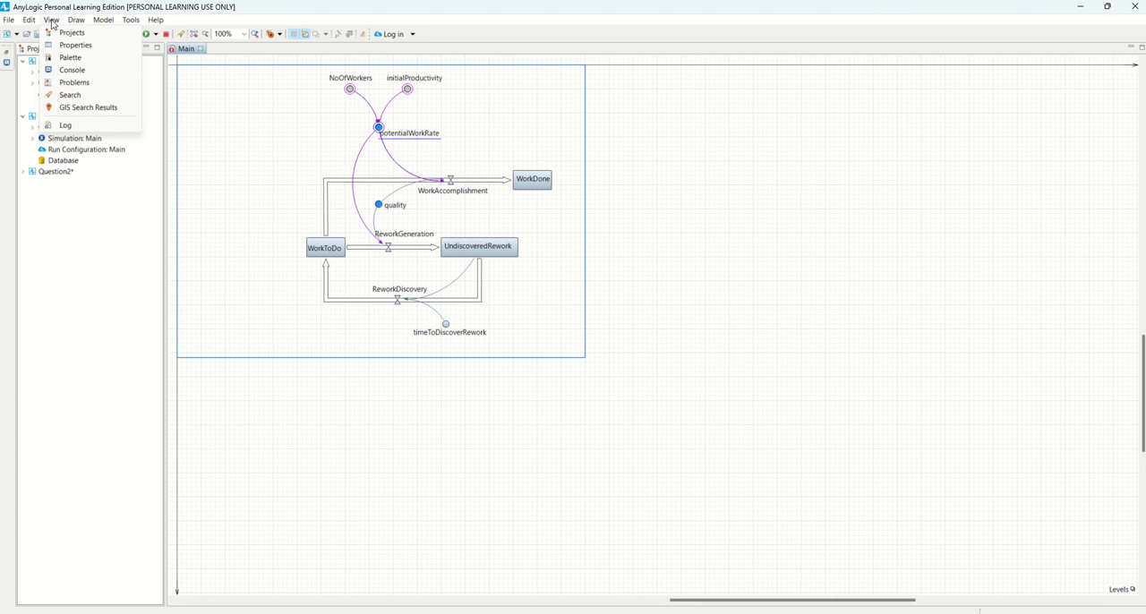
click(76, 242)
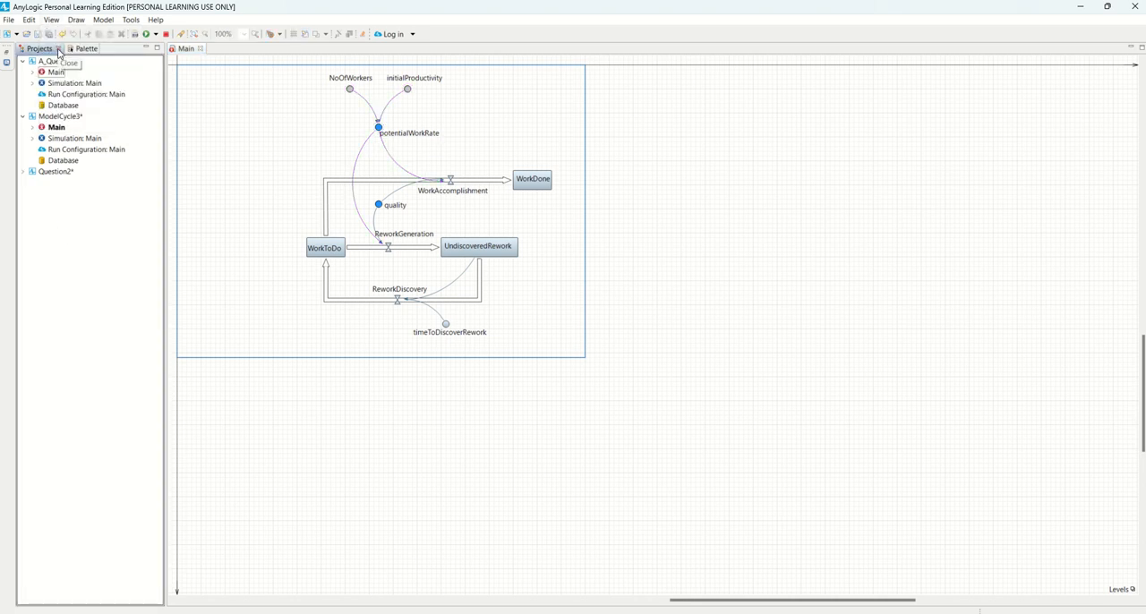
click(58, 51)
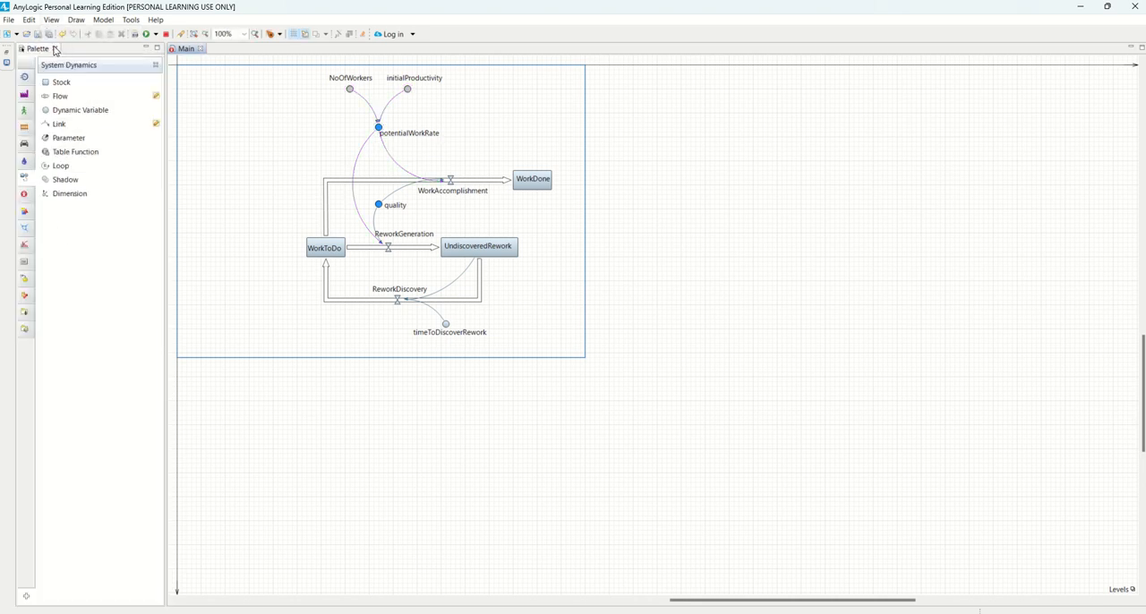
click(57, 51)
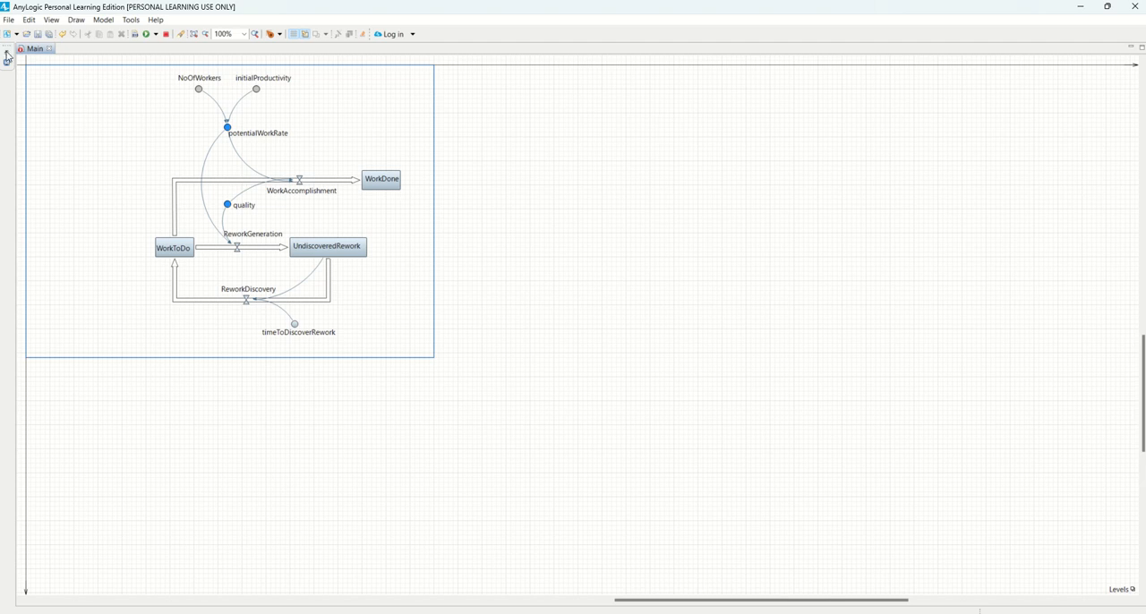
Reopen the Projects and Palette views beside the Main diagram
click(51, 21)
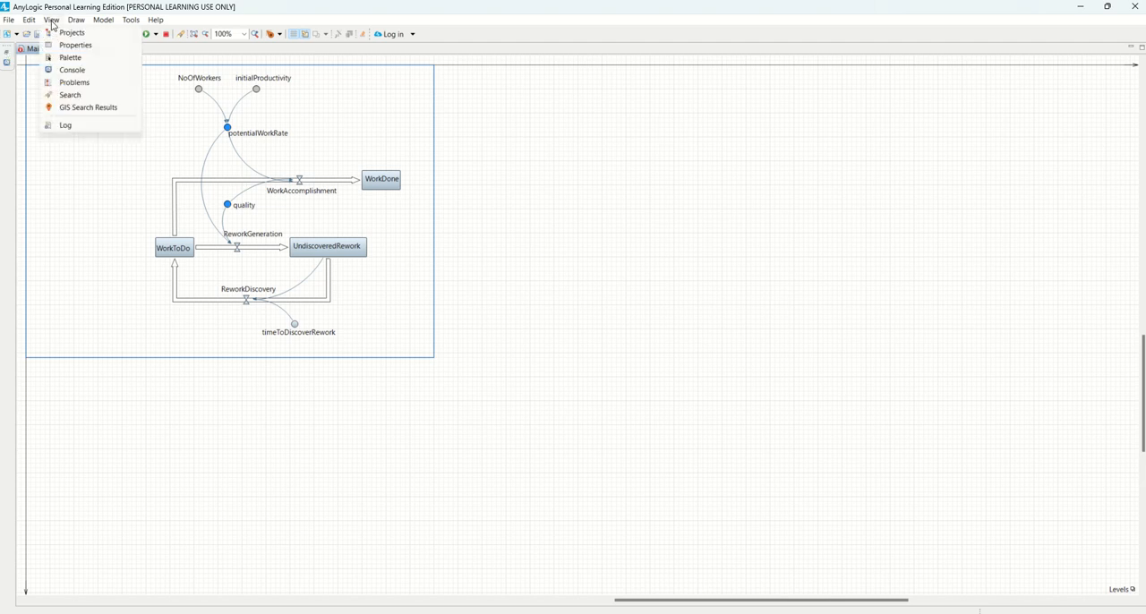
click(68, 33)
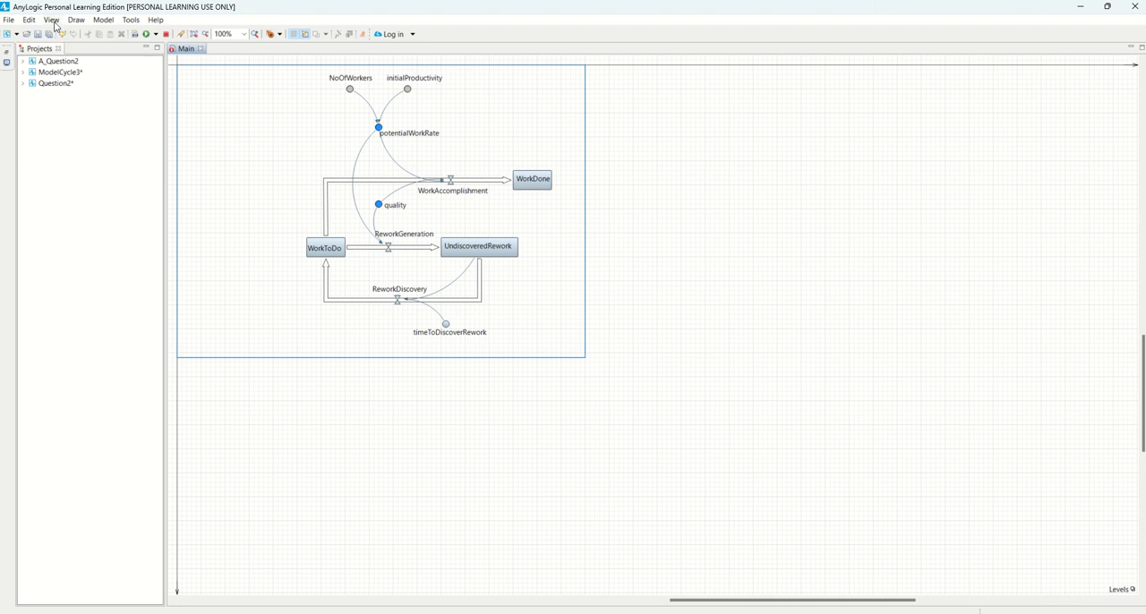
click(52, 20)
click(77, 58)
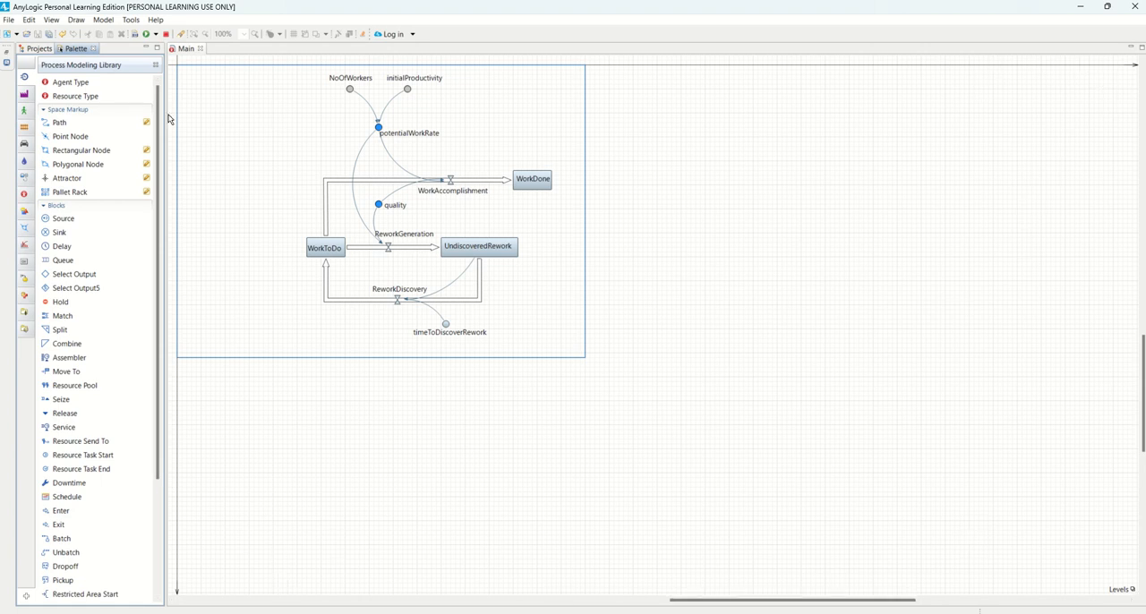
click(54, 20)
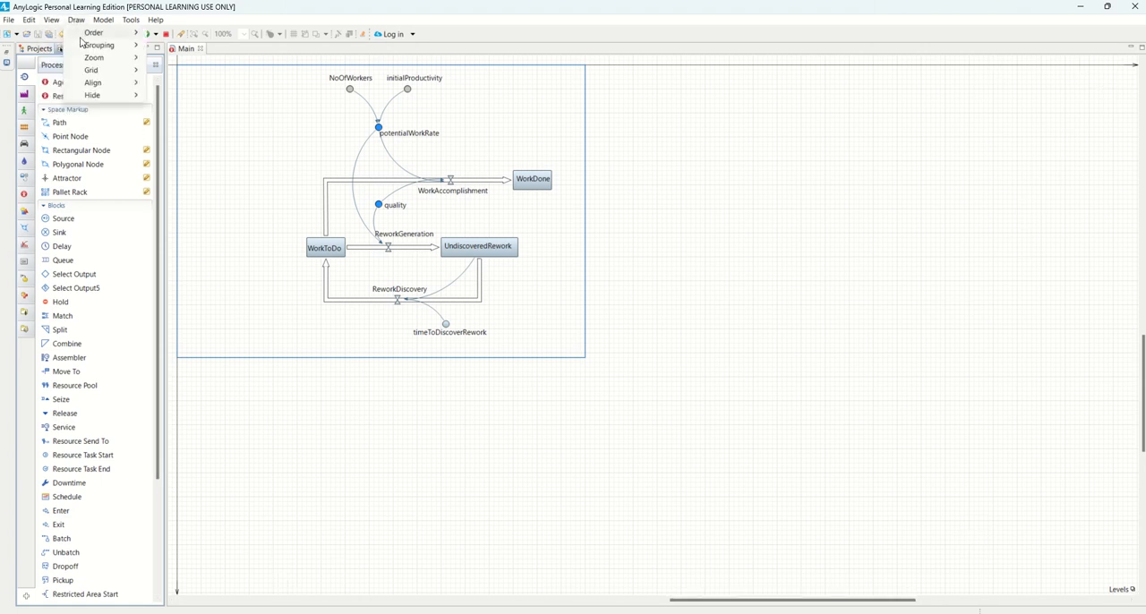
click(72, 57)
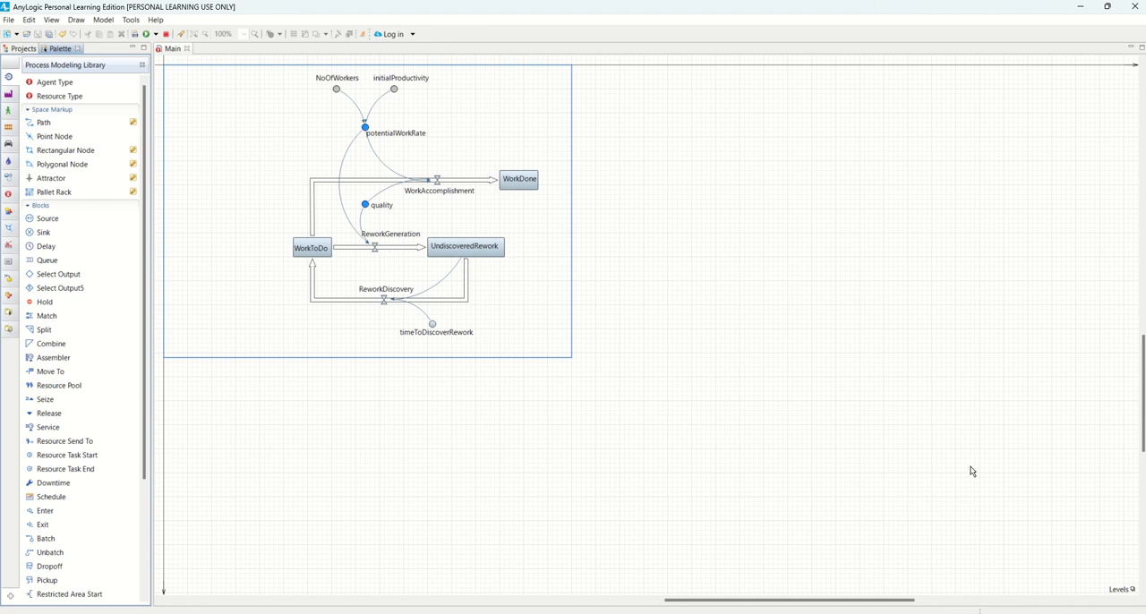
Maximize and restore the Main diagram, and reopen the Properties view beside it
click(1141, 49)
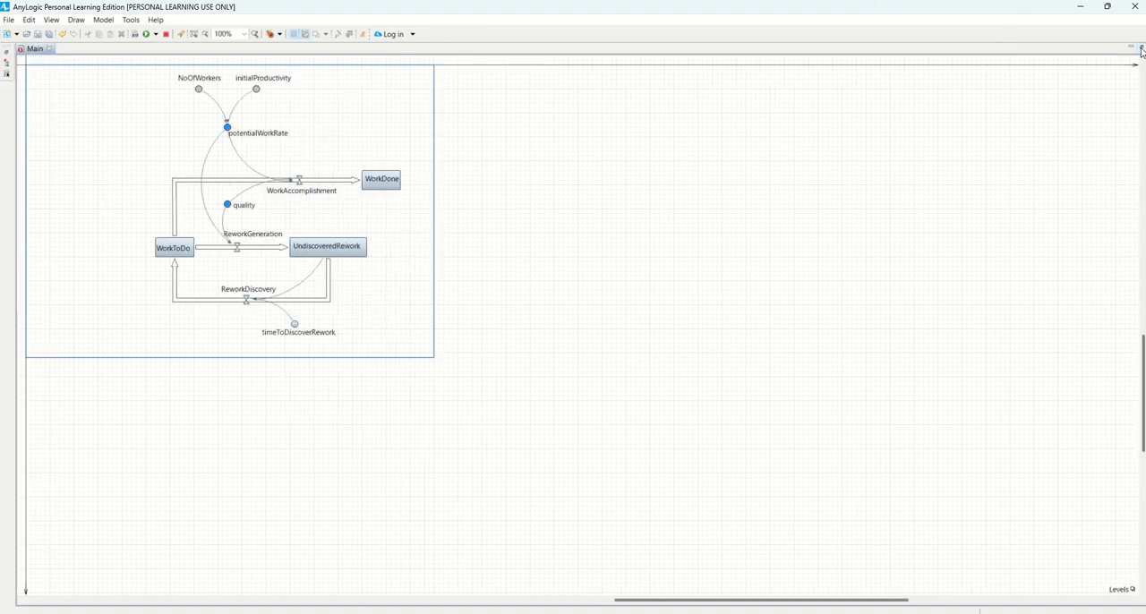
click(1141, 50)
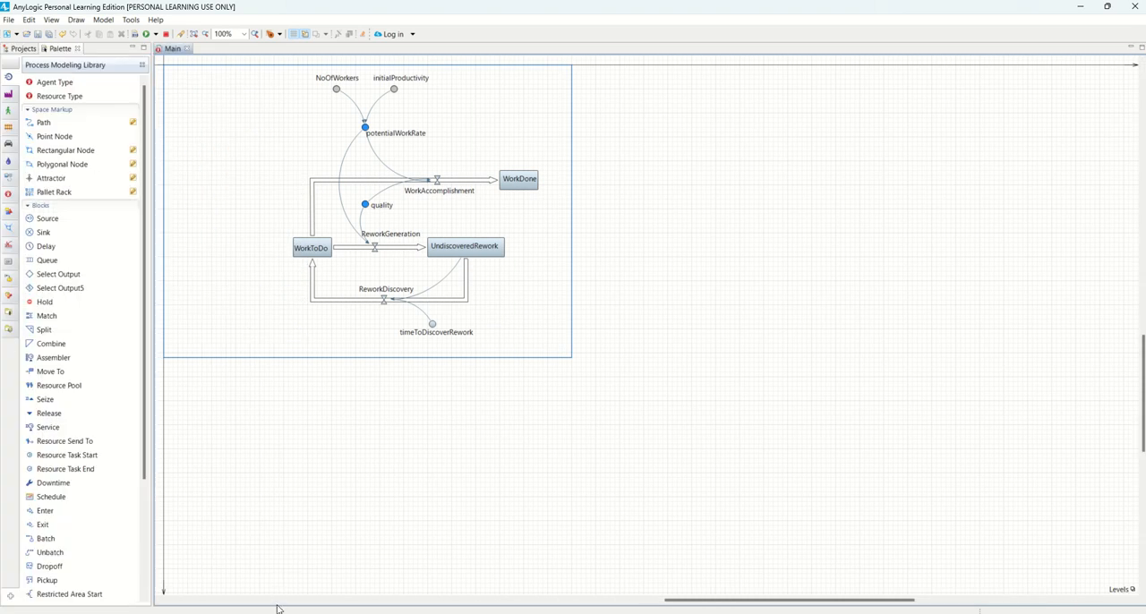
click(57, 22)
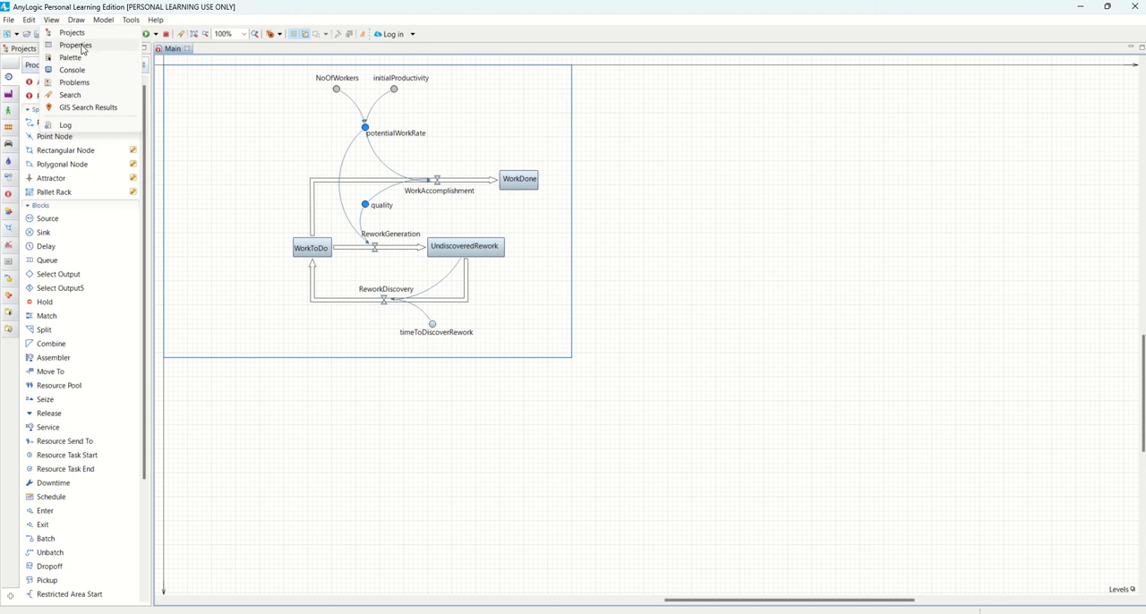
click(72, 57)
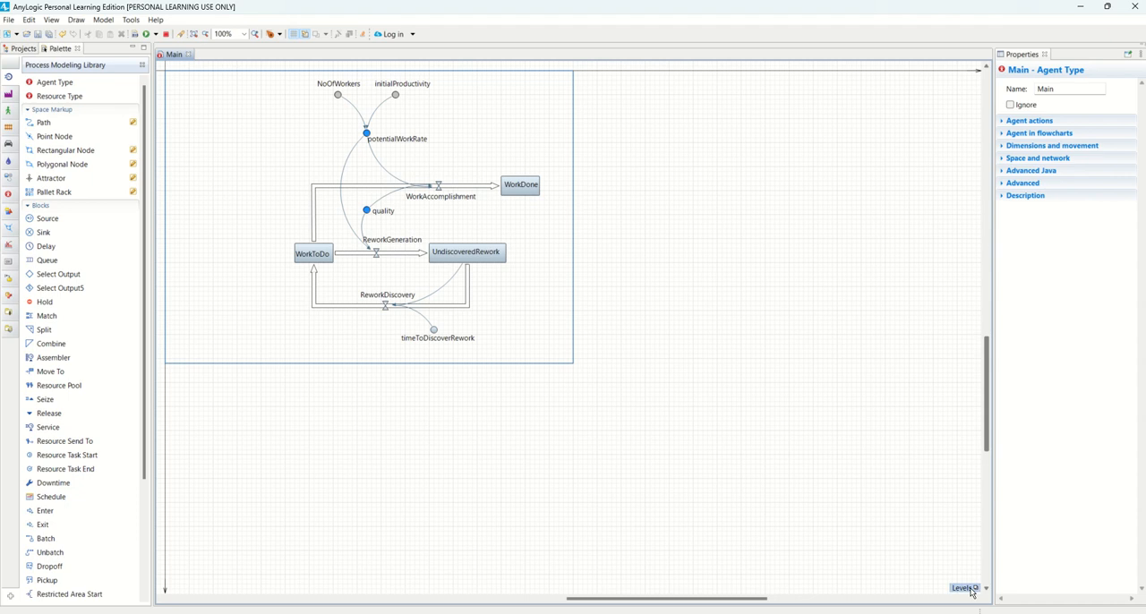
scroll(895, 555, down, 3)
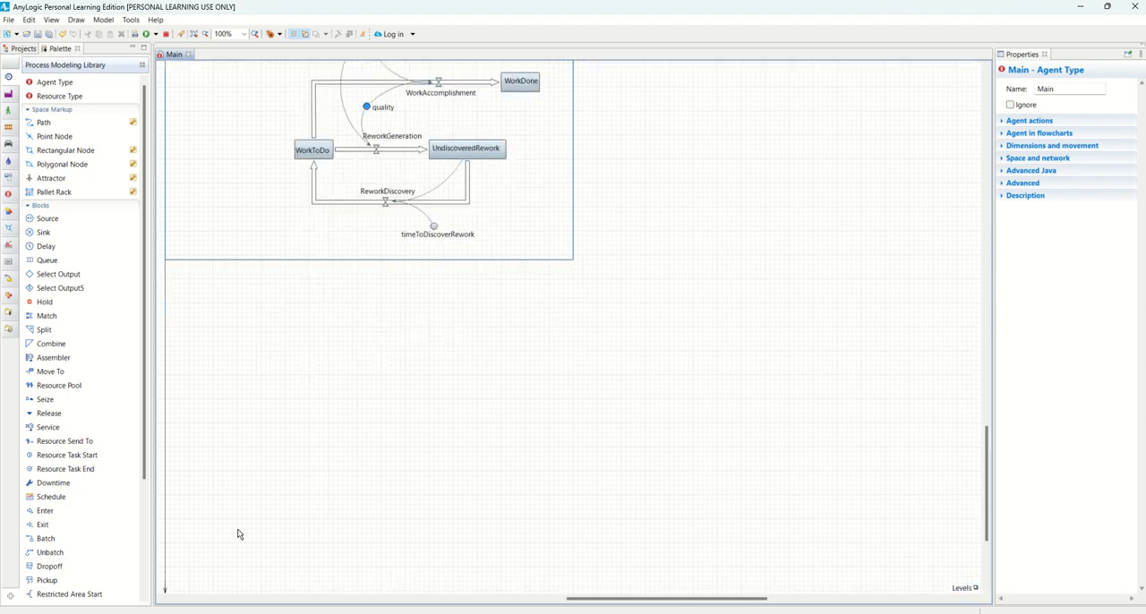
scroll(238, 532, up, 9)
scroll(344, 480, down, 3)
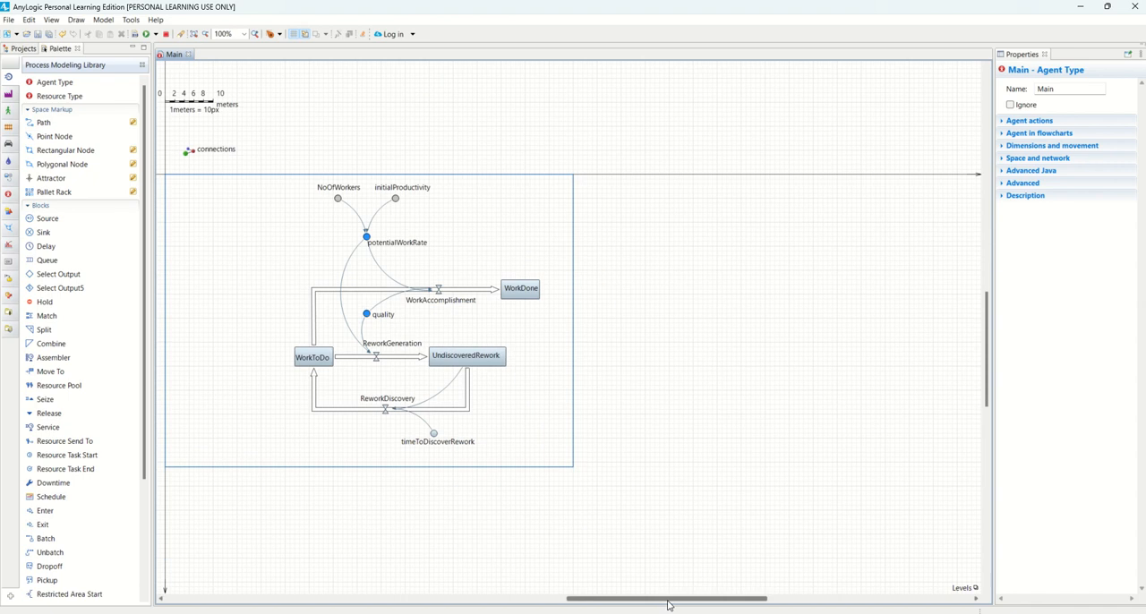
drag(670, 598, 577, 598)
click(51, 19)
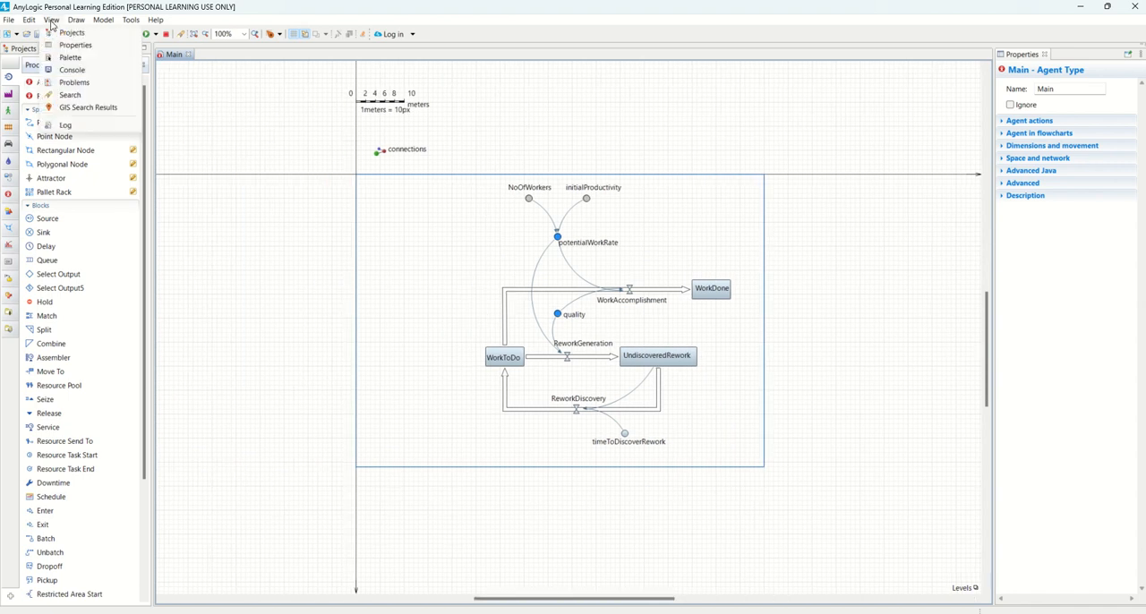
Reopen the Console view below the Main diagram
click(72, 70)
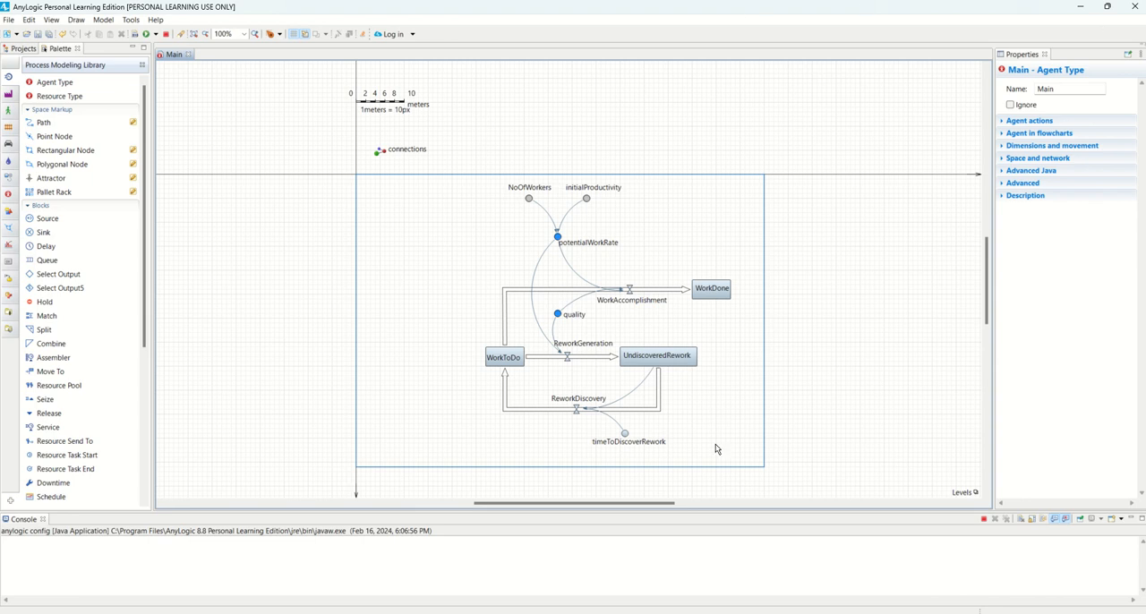
drag(662, 503, 699, 504)
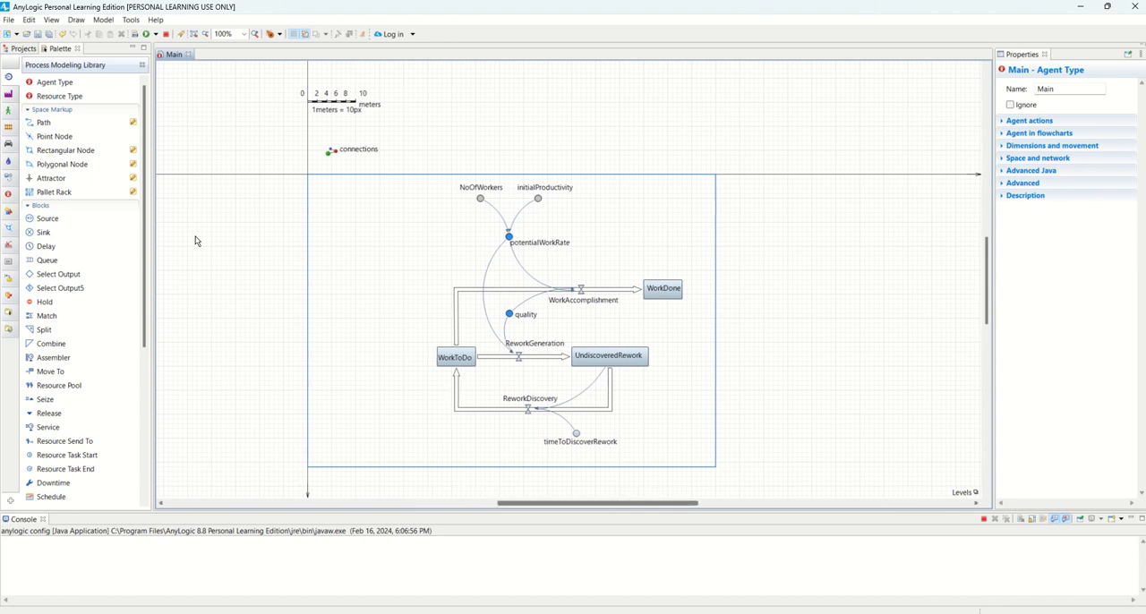
Select A_Question2's Main agent in the project tree and widen the Properties view
click(20, 49)
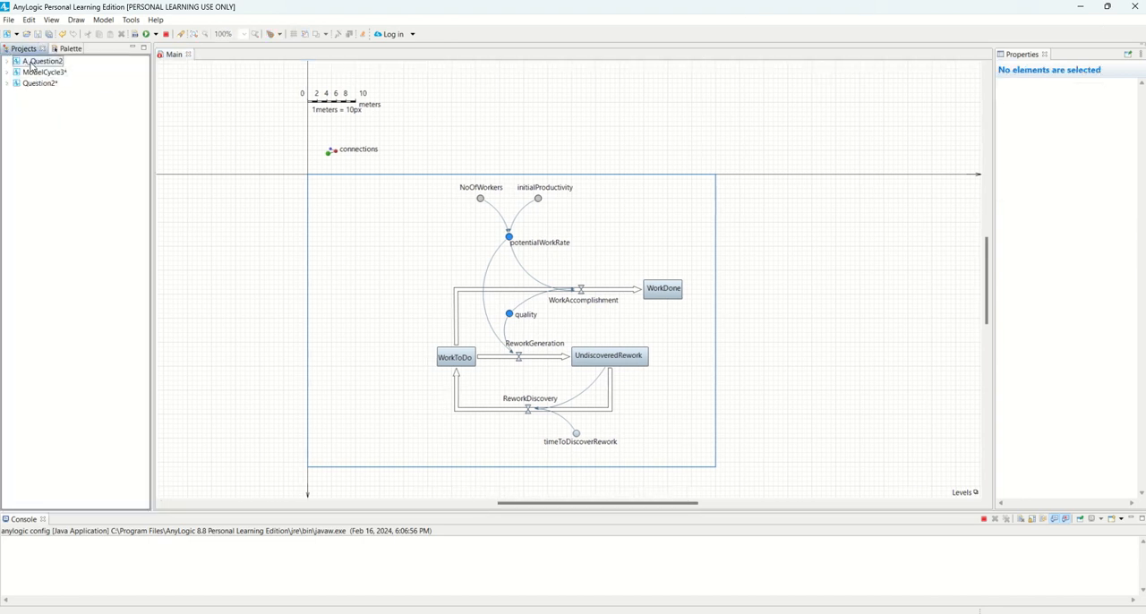
double_click(36, 61)
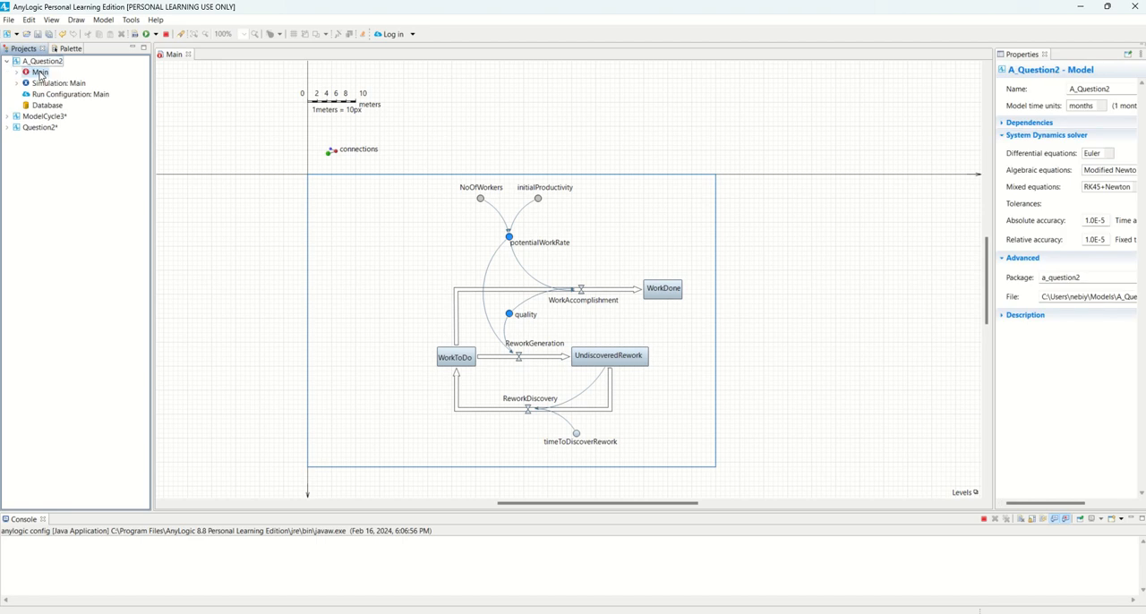
click(40, 74)
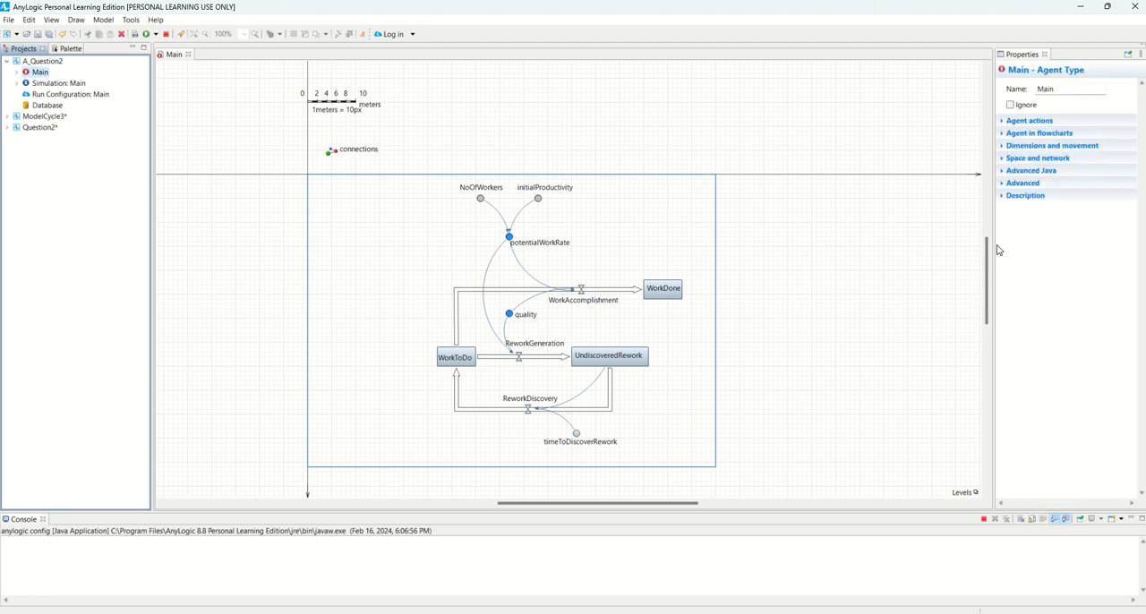
drag(993, 244, 806, 244)
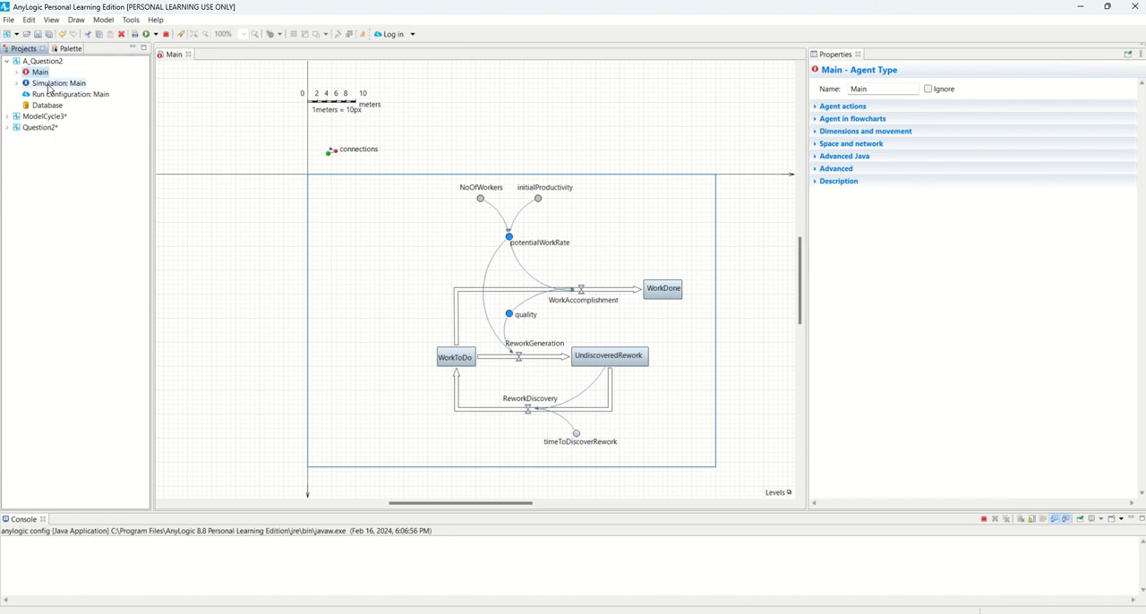
Open A_Question2's empty Main diagram from the project tree, and collapse the model's entries again
click(18, 73)
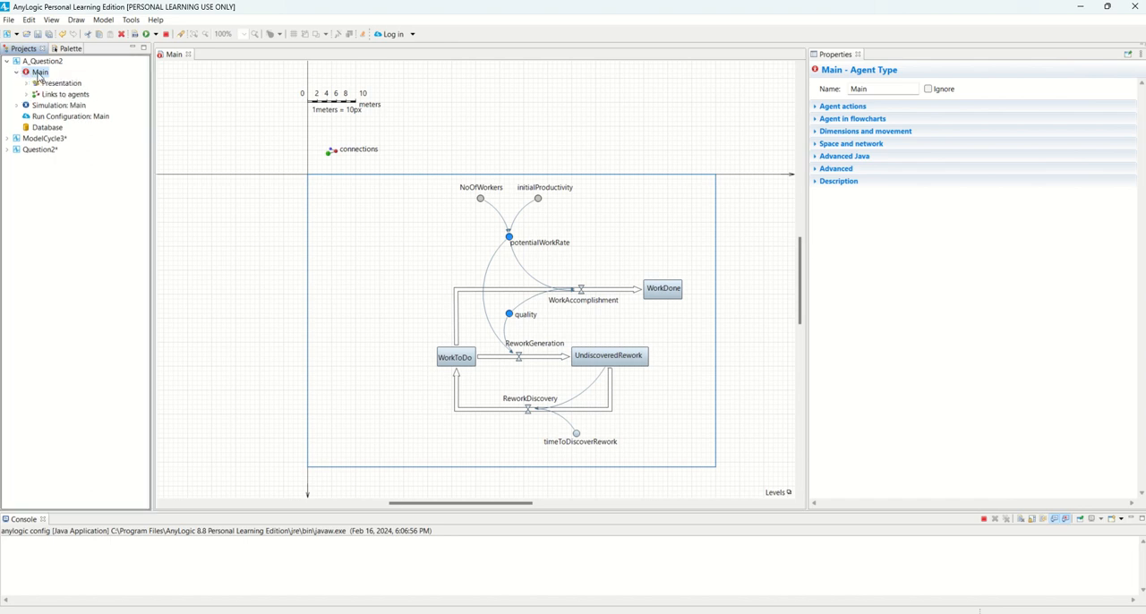
double_click(41, 74)
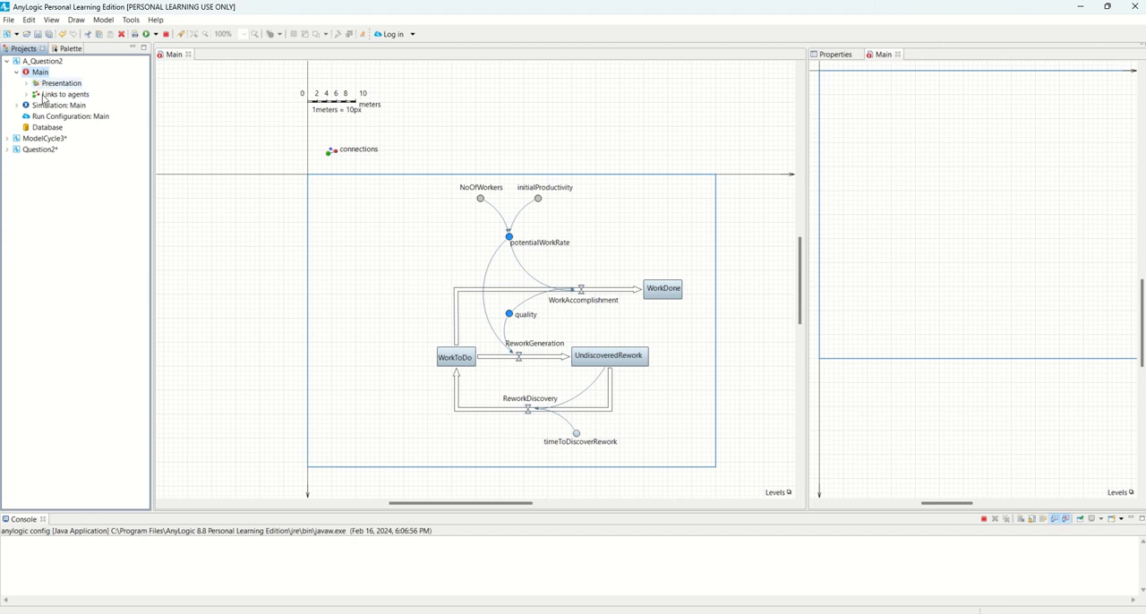
click(16, 73)
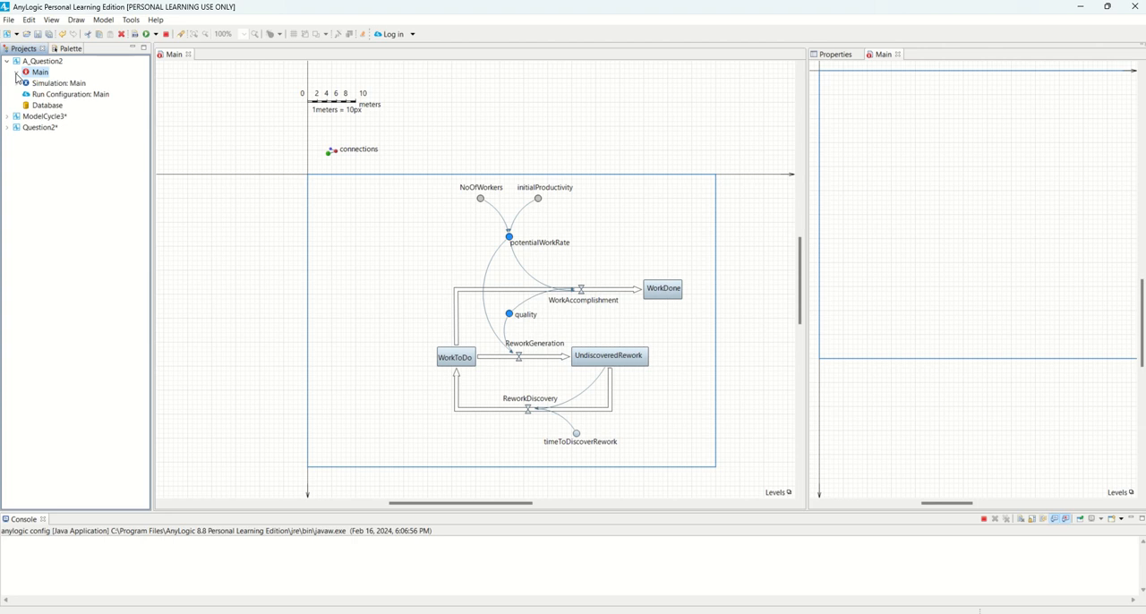
click(7, 61)
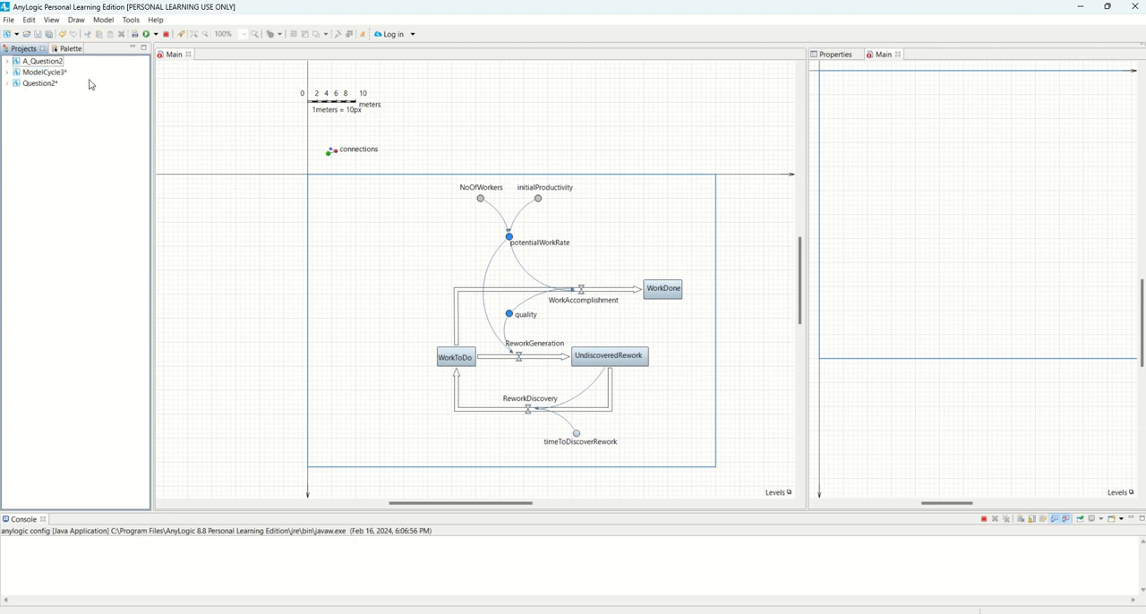
click(157, 37)
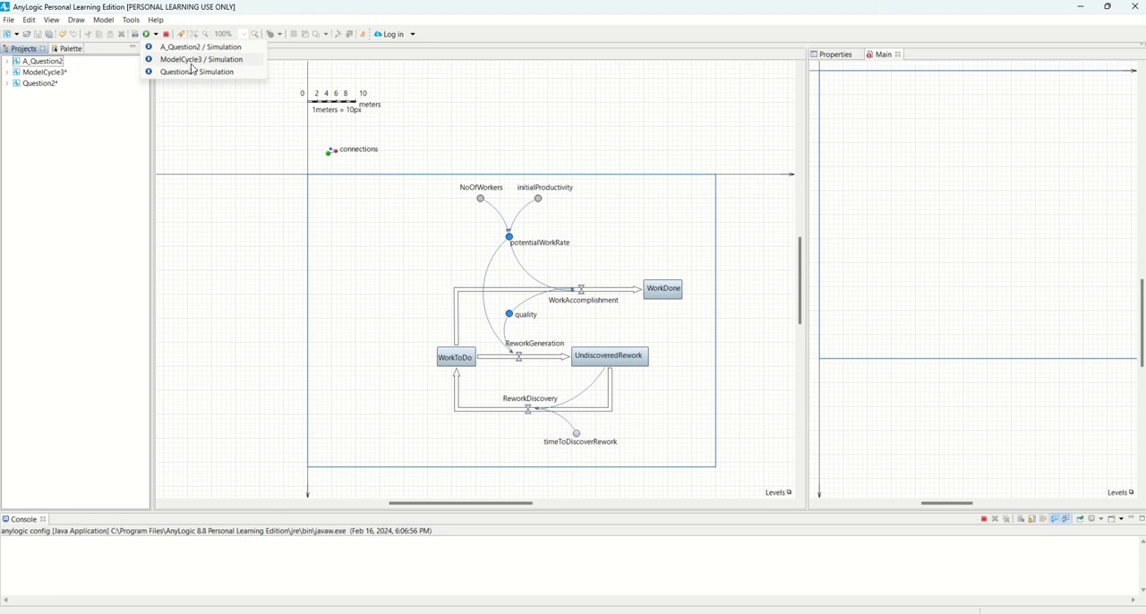
click(104, 122)
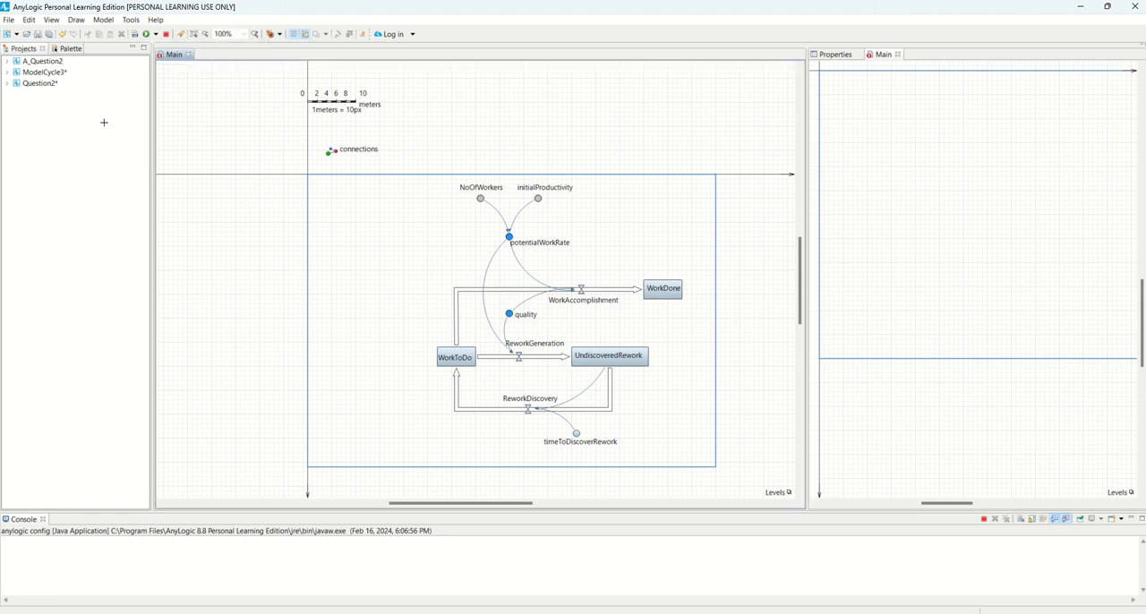
click(28, 63)
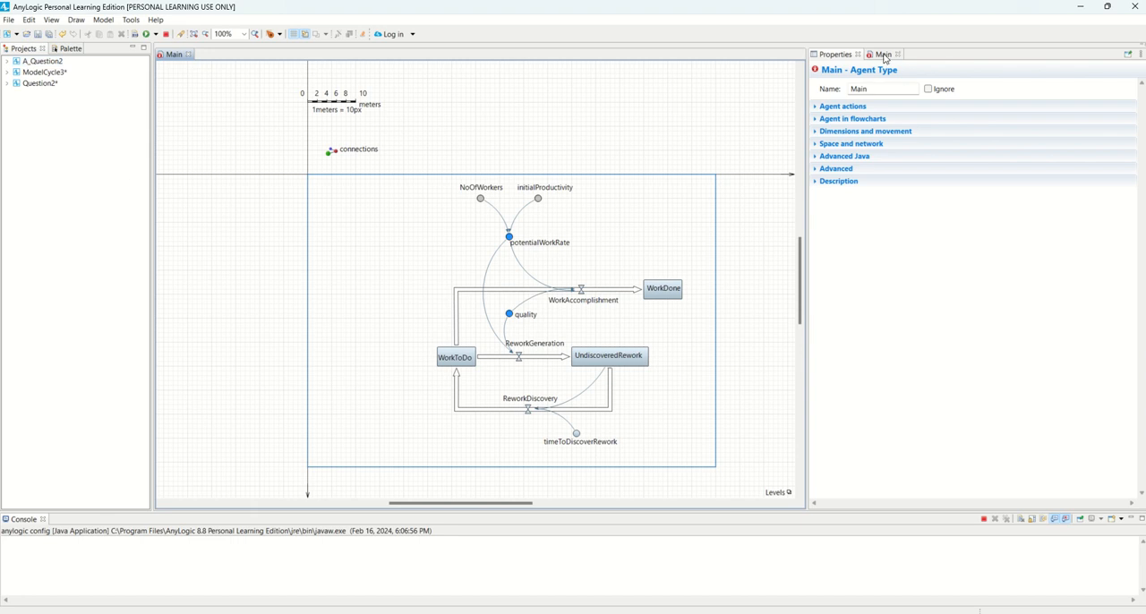
Dock A_Question2's Main diagram as a tab beside the rework model's diagram, away from the Properties view
click(880, 56)
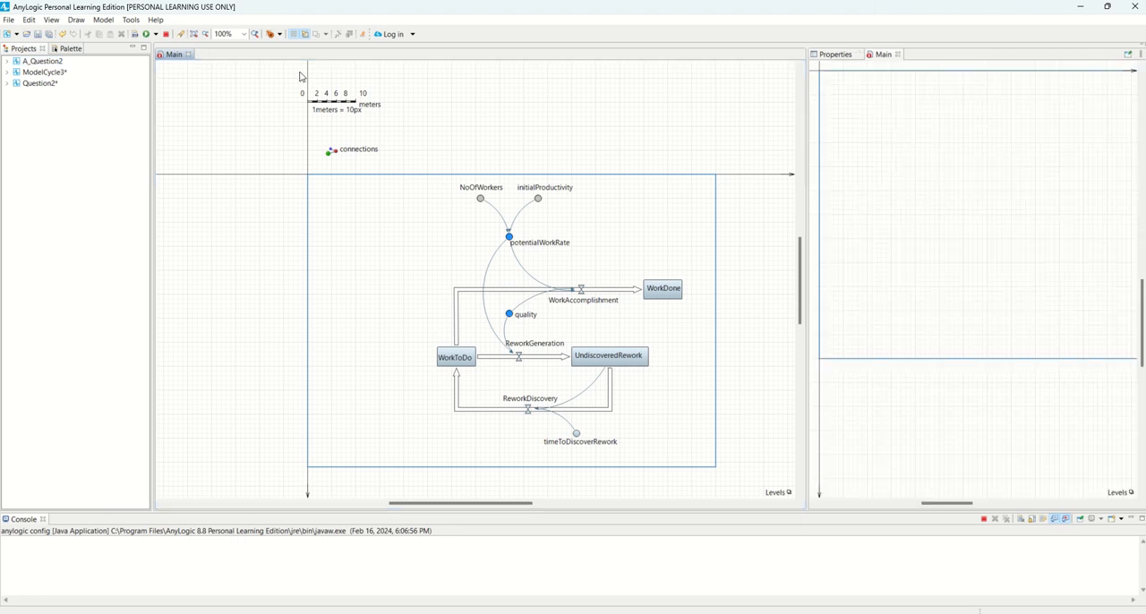
drag(212, 58, 215, 56)
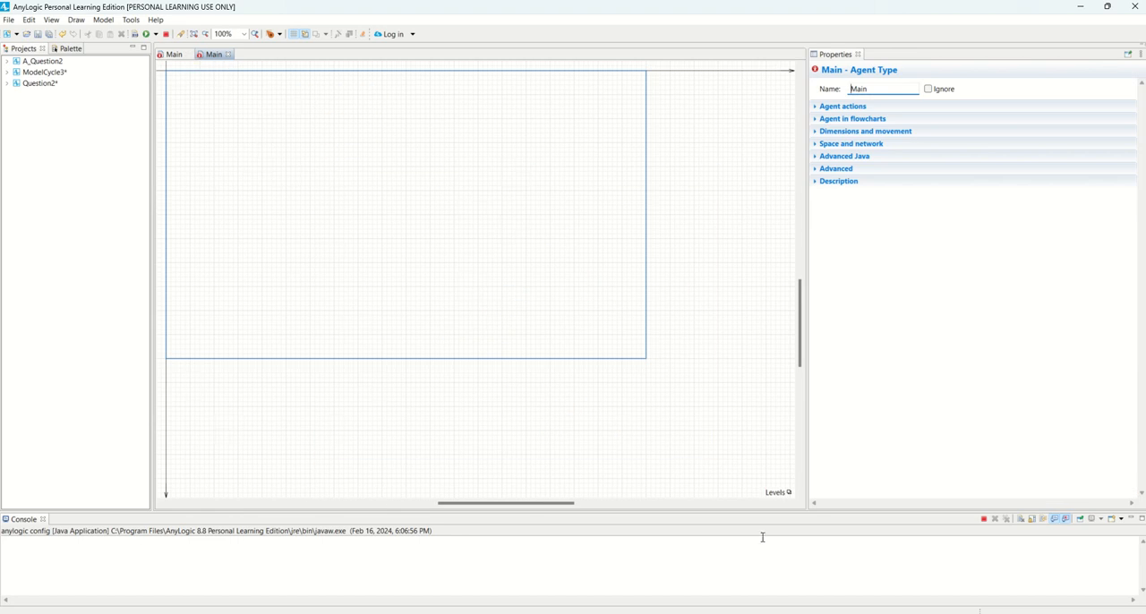
drag(505, 503, 465, 503)
scroll(341, 273, up, 3)
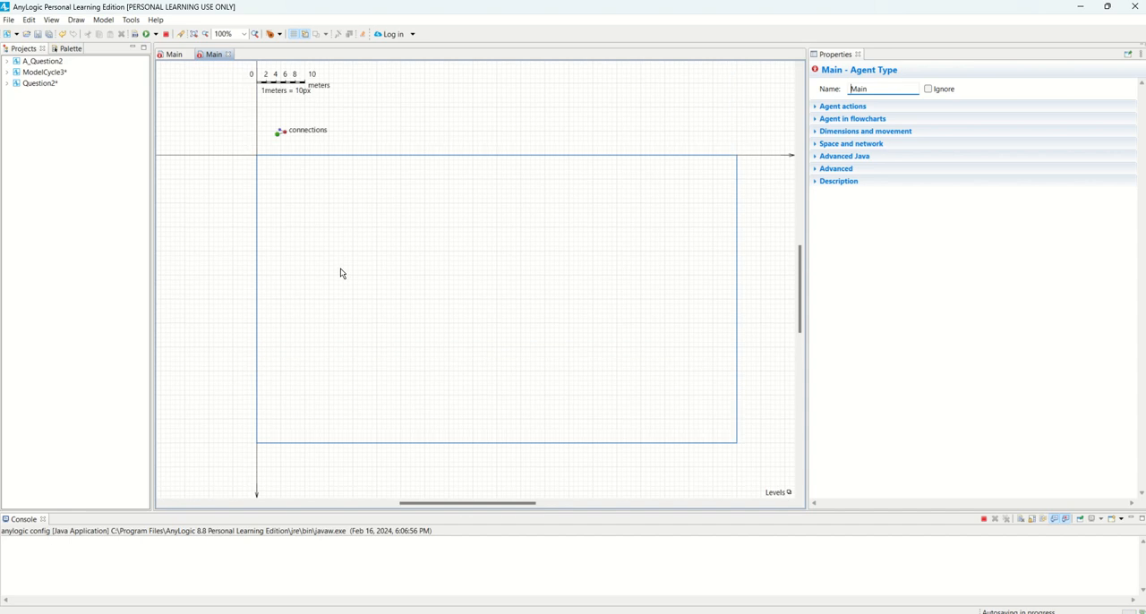
scroll(341, 273, right, 2)
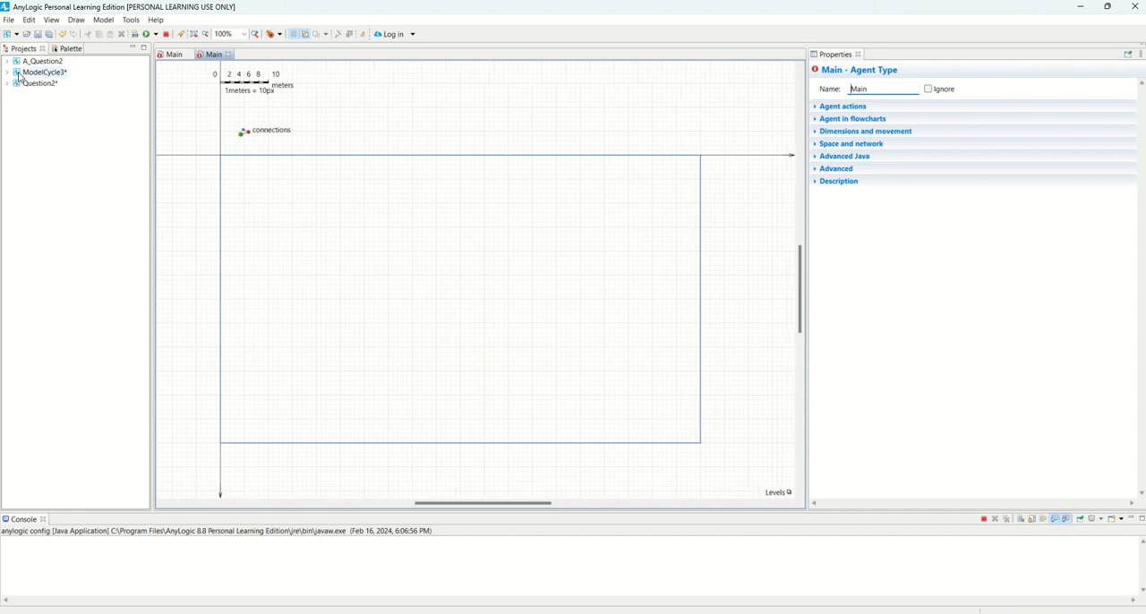
Place a stock and a flow from the System Dynamics library in A_Question2's Main diagram
click(64, 50)
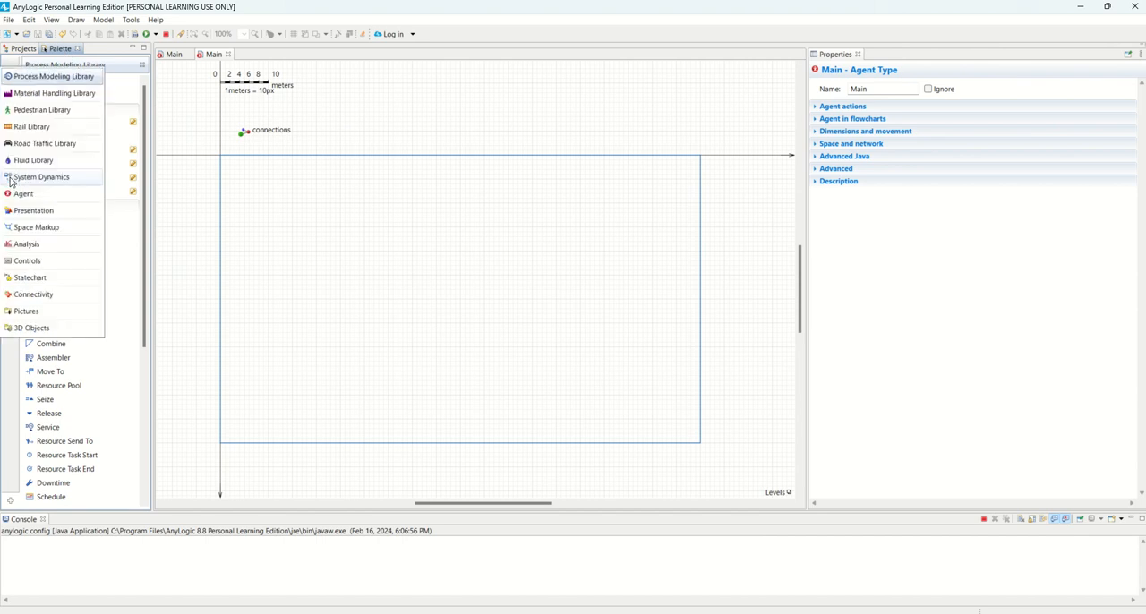
click(11, 178)
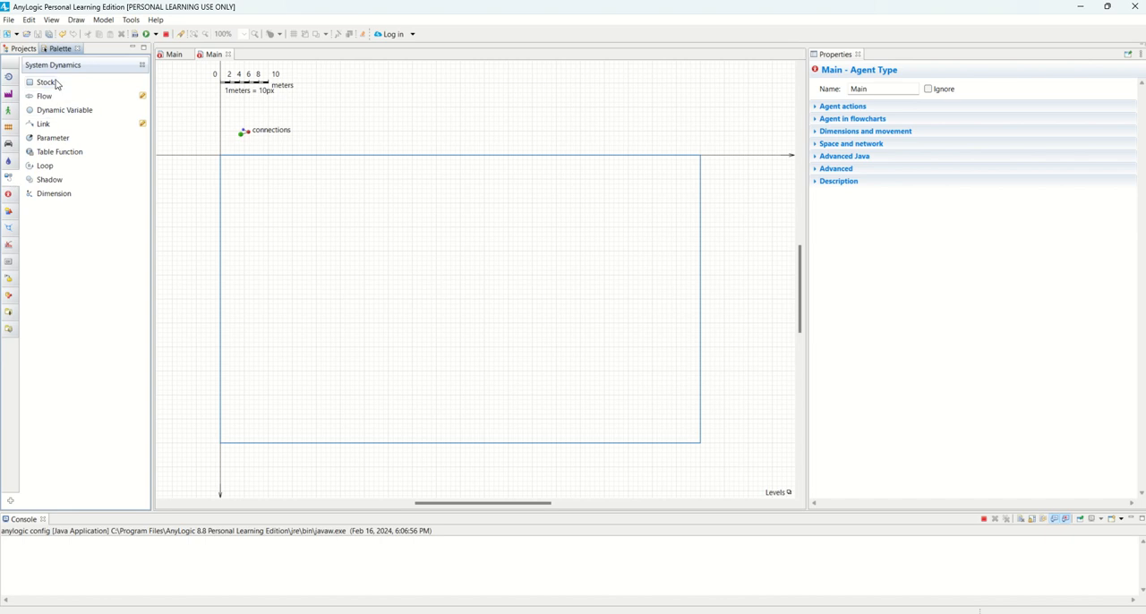
drag(40, 83, 279, 231)
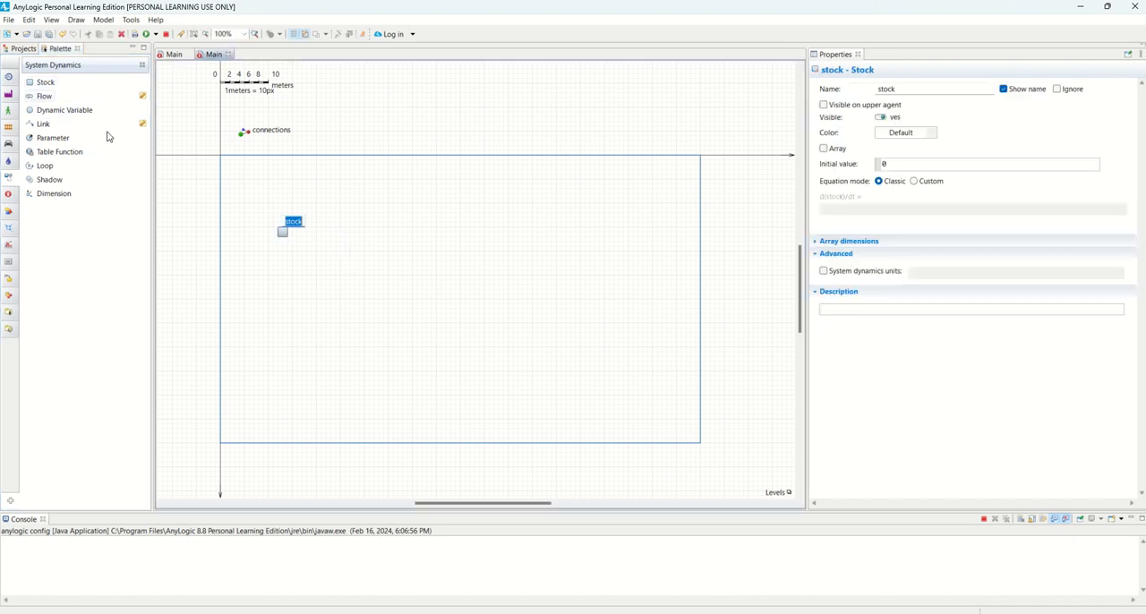
drag(44, 96, 479, 279)
Add three dynamic variables around the lower part of the diagram and a parameter above the flow
drag(64, 109, 269, 288)
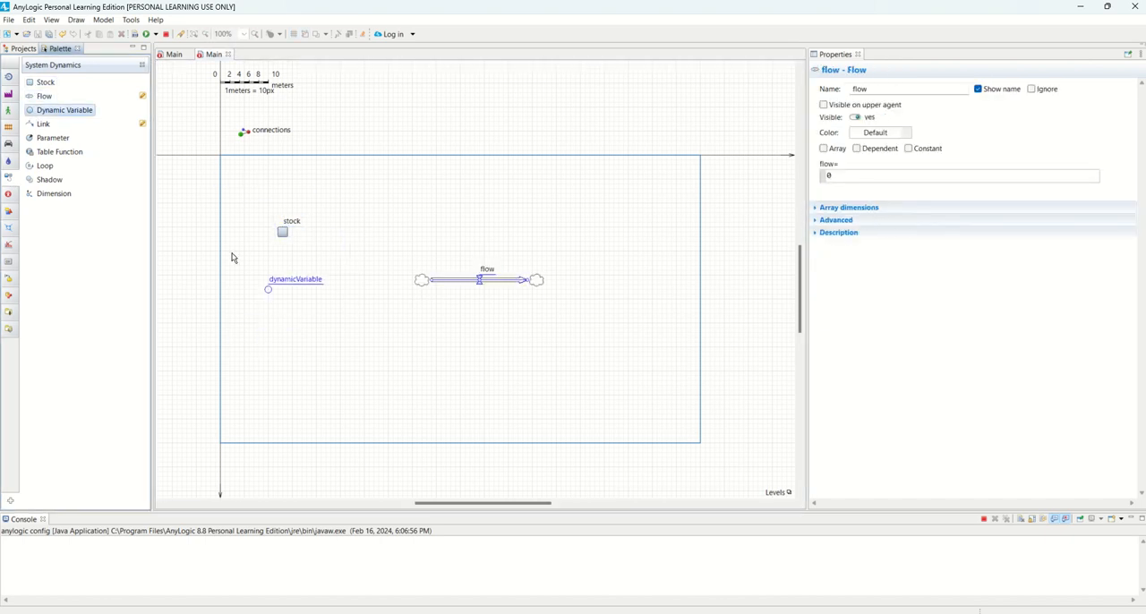
drag(65, 109, 432, 366)
drag(33, 141, 579, 213)
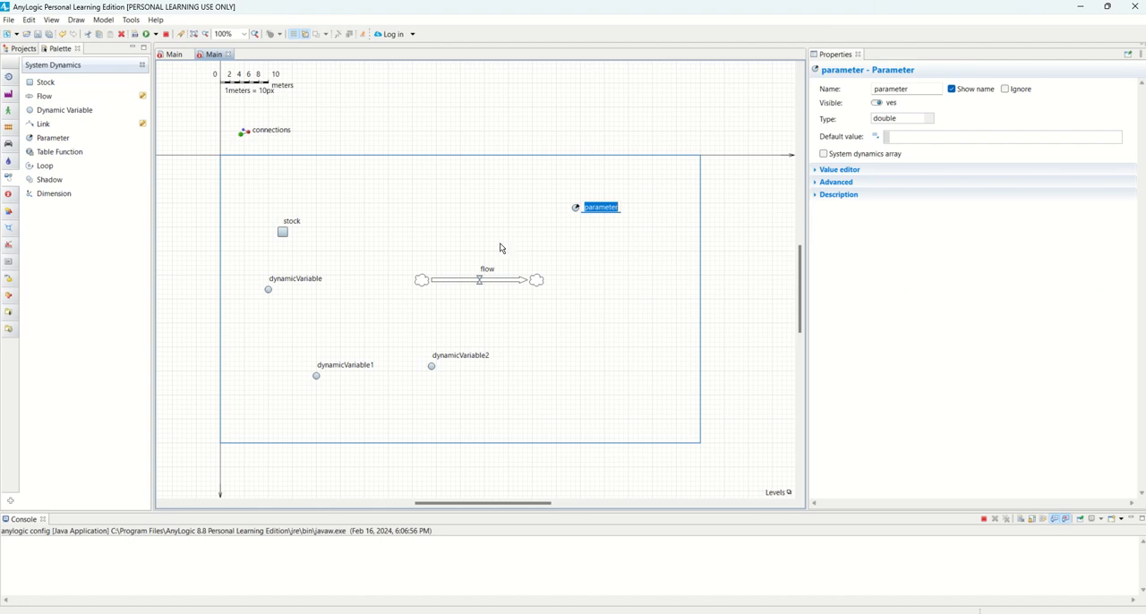
Create a shadow of dynamicVariable1 and position it in the lower right part of the diagram frame
click(45, 180)
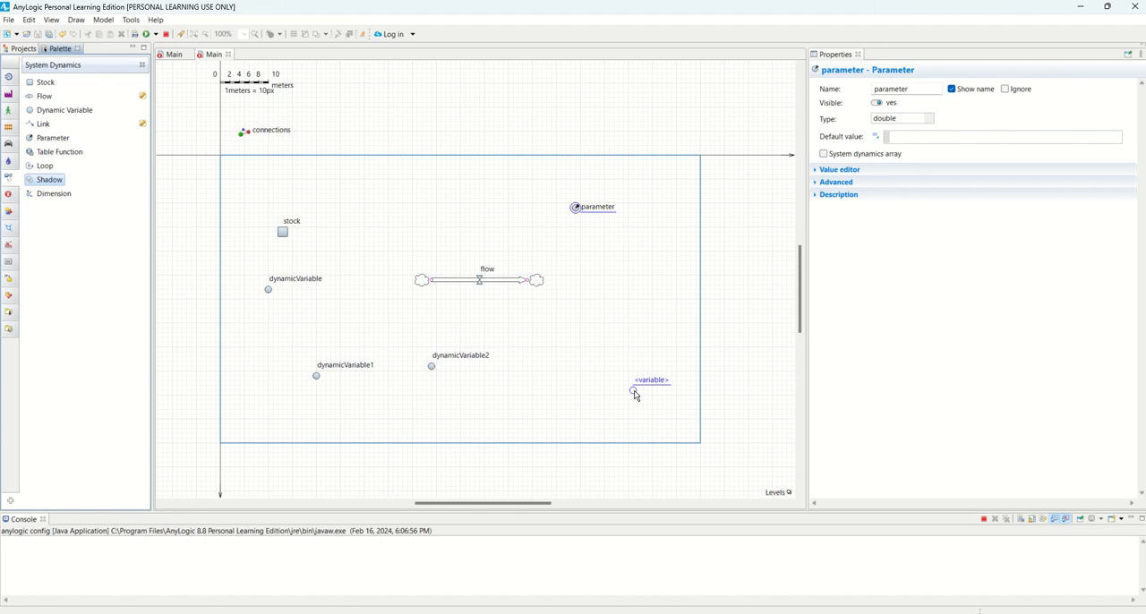
click(634, 392)
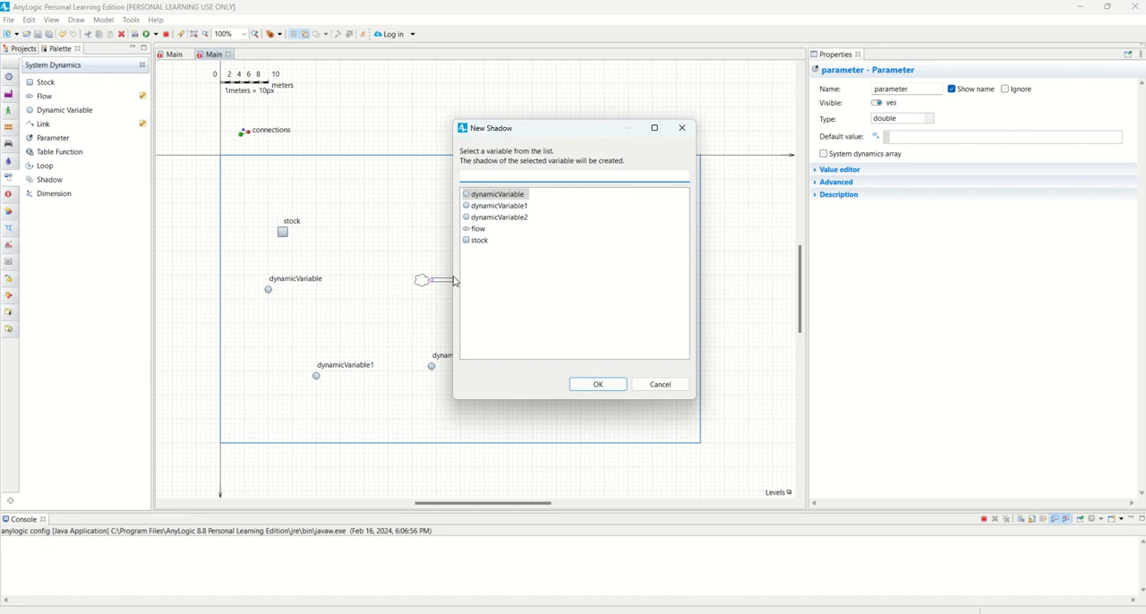
double_click(481, 209)
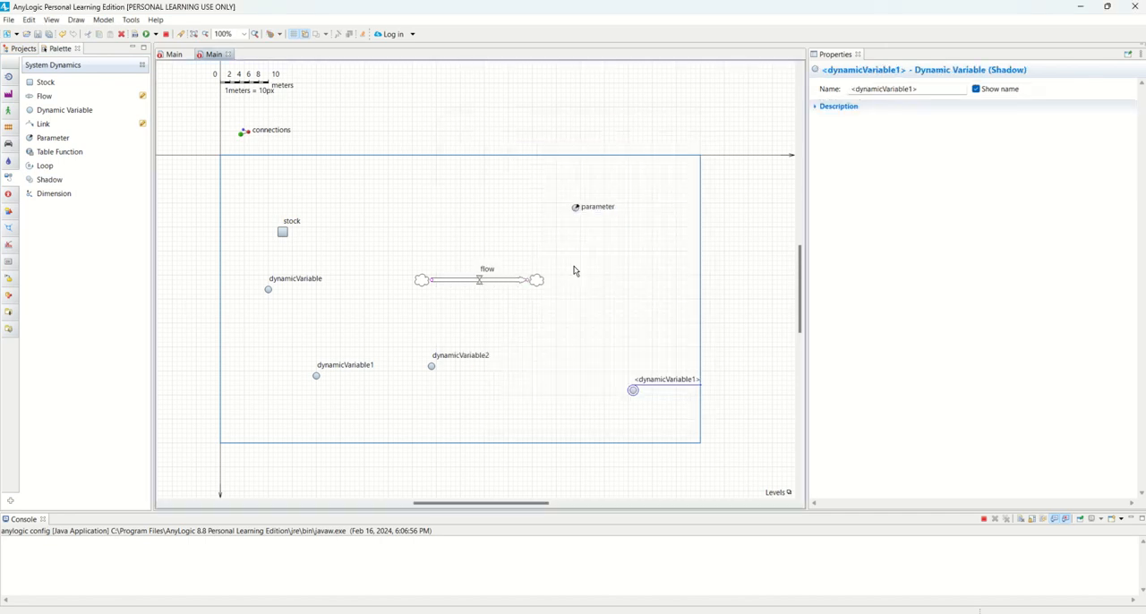
drag(637, 394, 597, 414)
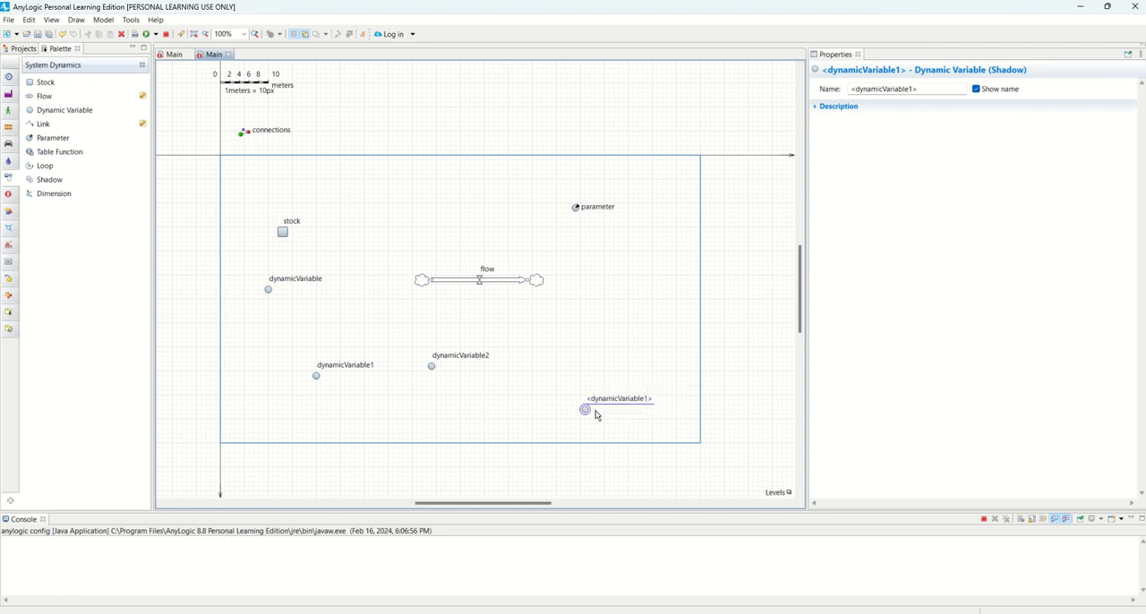
Compare the properties of dynamicVariable1 with those of its shadow
click(316, 376)
click(586, 409)
click(316, 376)
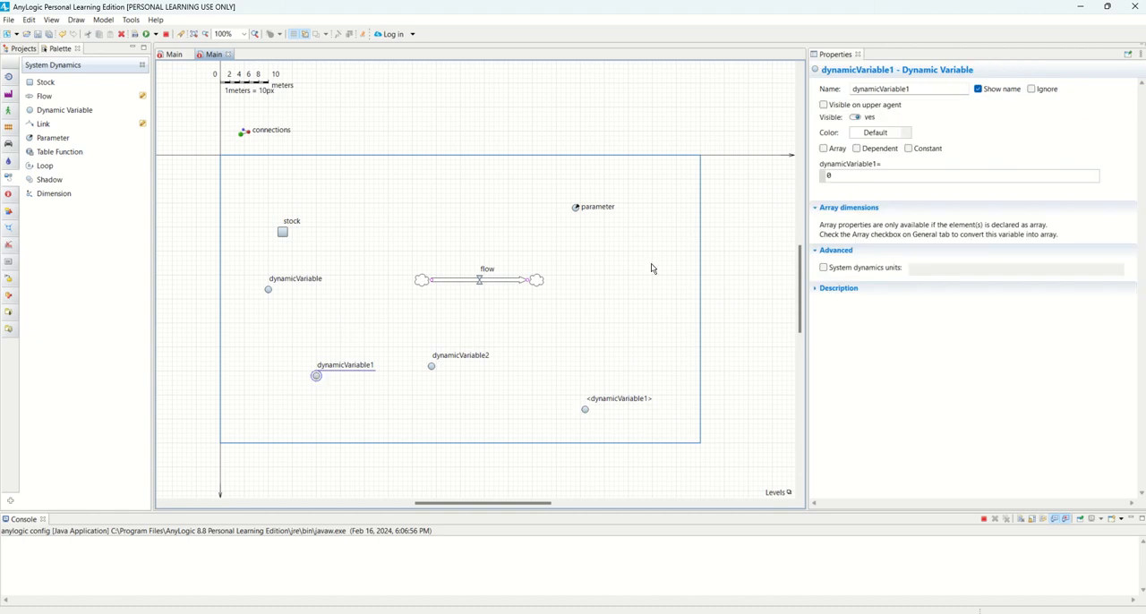
Draw a direct link from the parameter across the flow to dynamicVariable1, and delete that link
double_click(576, 210)
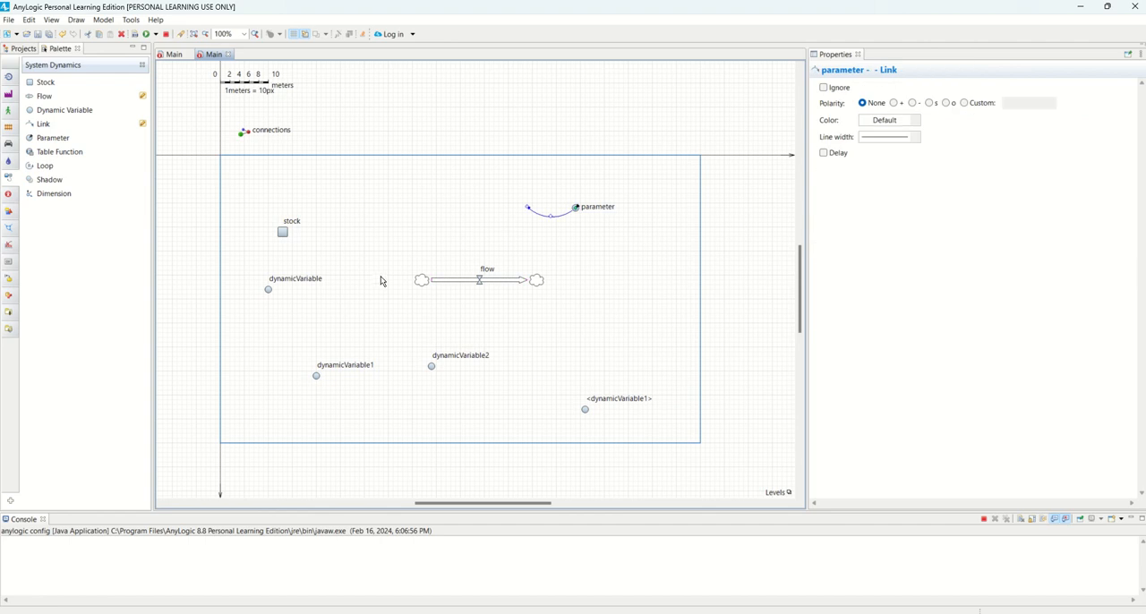
click(316, 376)
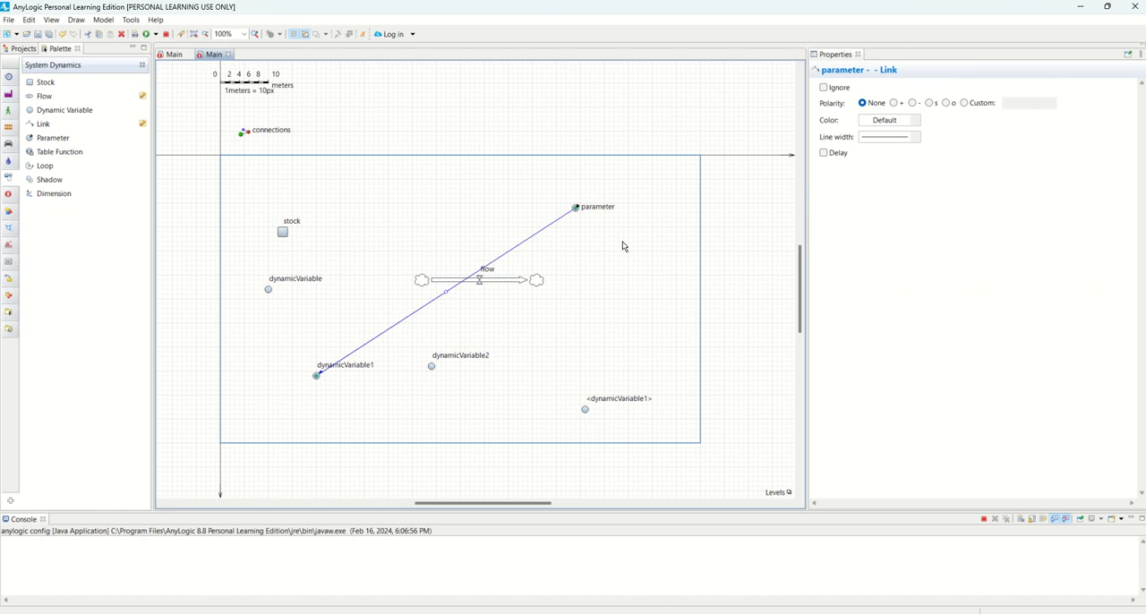
key(Delete)
Move the shadow of dynamicVariable1 to just above the parameter and link the parameter to it
drag(584, 409, 577, 215)
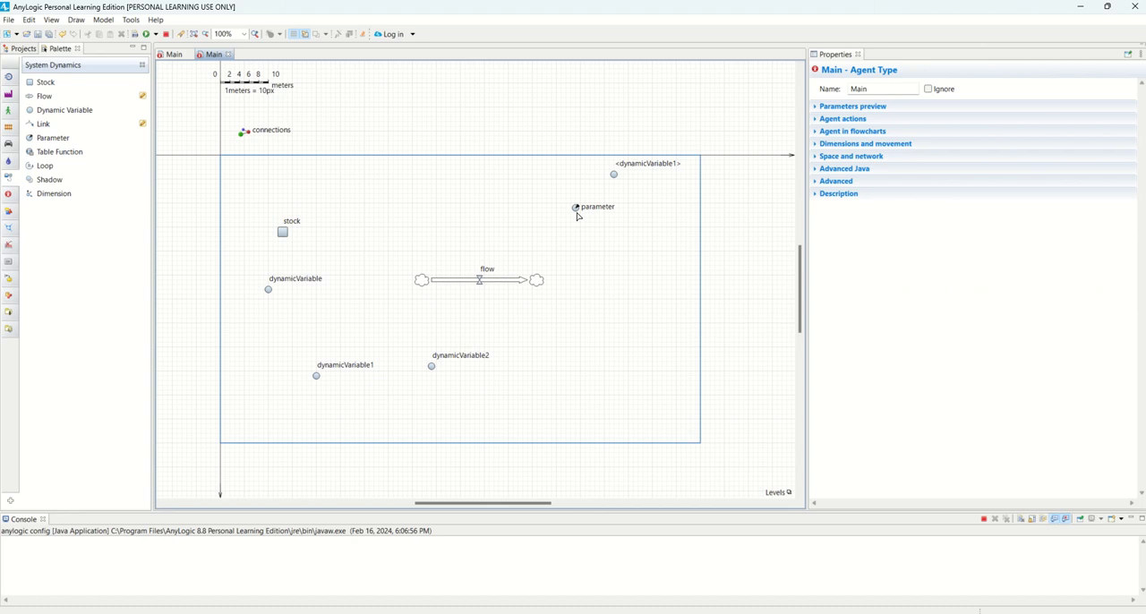
drag(616, 179, 602, 204)
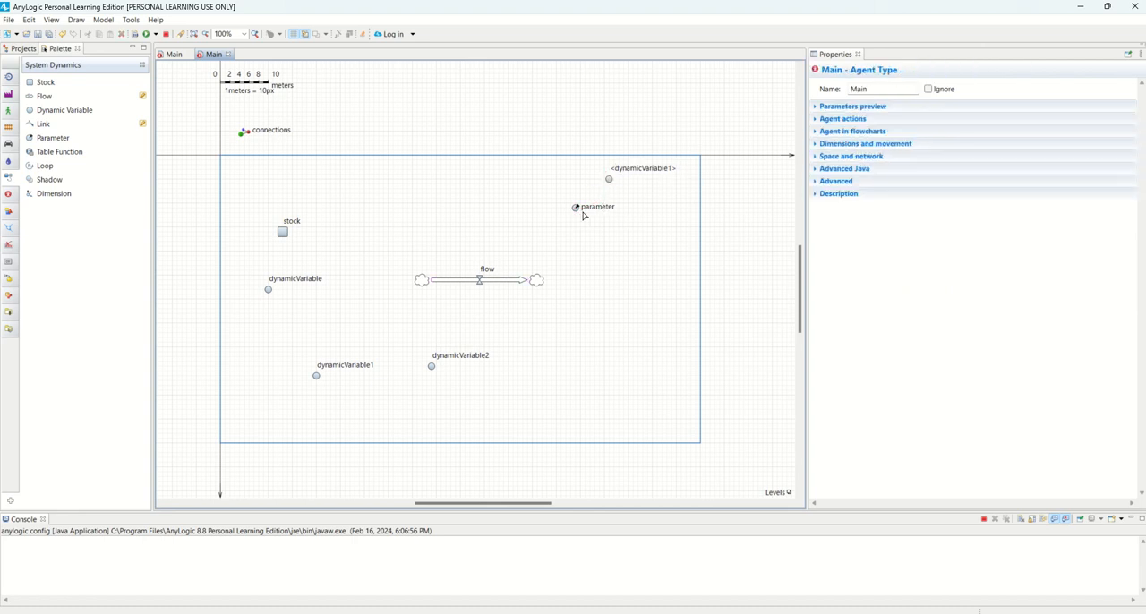
drag(575, 209, 608, 179)
click(639, 323)
Reposition the shadow's name centrally above its icon and the parameter's name below its icon
click(608, 180)
drag(630, 170, 603, 170)
click(637, 217)
drag(606, 217, 581, 225)
click(632, 230)
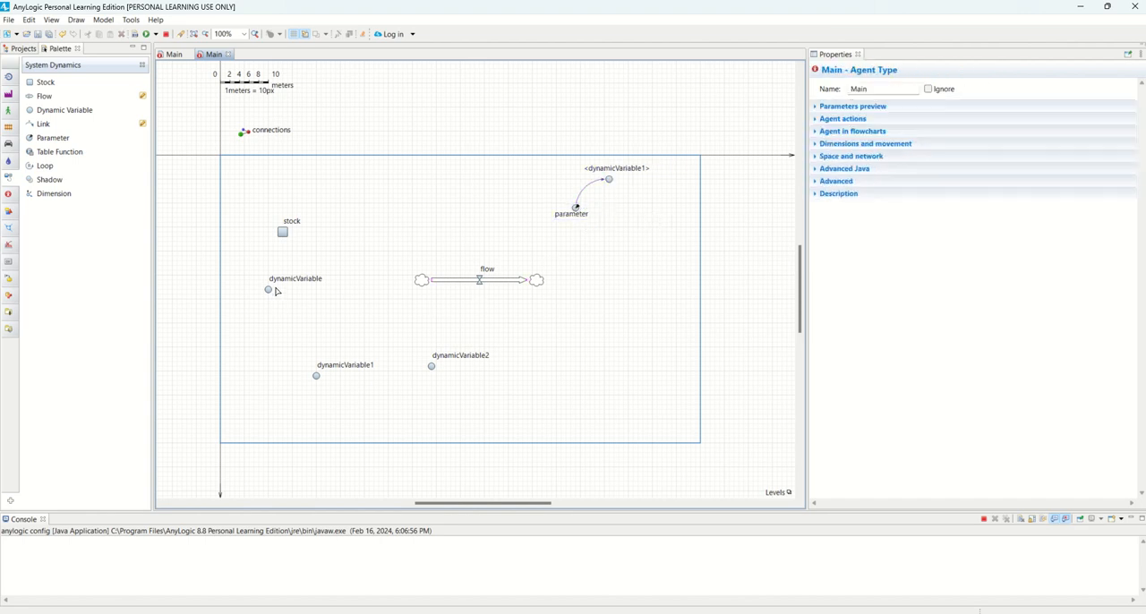
Center the names of dynamicVariable and dynamicVariable1 above their icons
click(268, 290)
drag(296, 279, 276, 279)
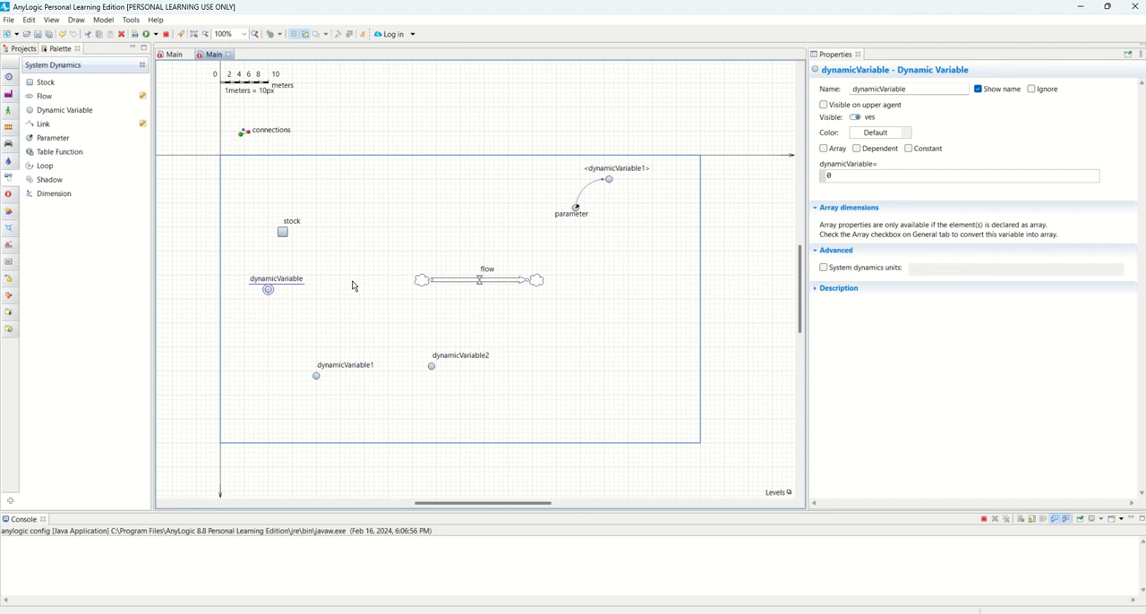
click(340, 189)
click(315, 377)
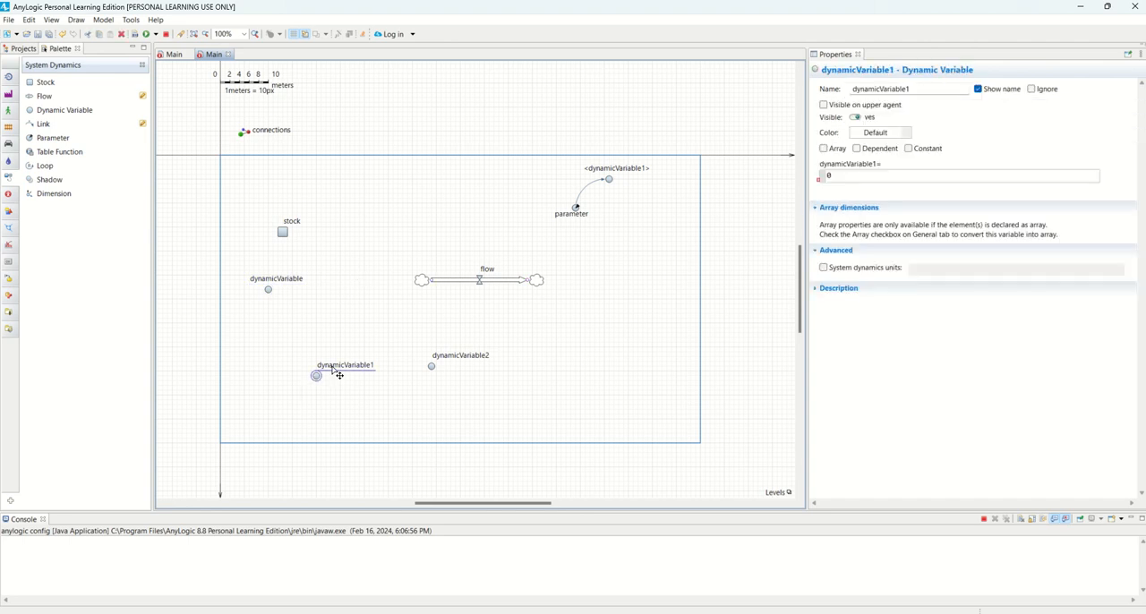
drag(332, 365, 302, 364)
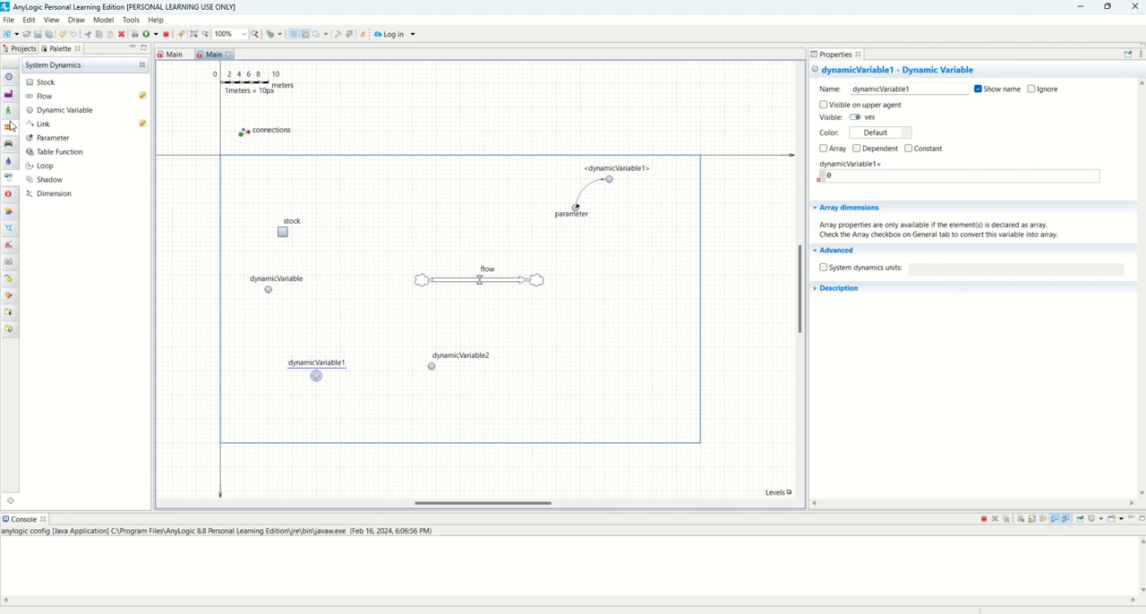
Switch between the two Main diagrams to tell them apart, and open ModelCycle3's Main from its project tree
click(20, 49)
click(41, 73)
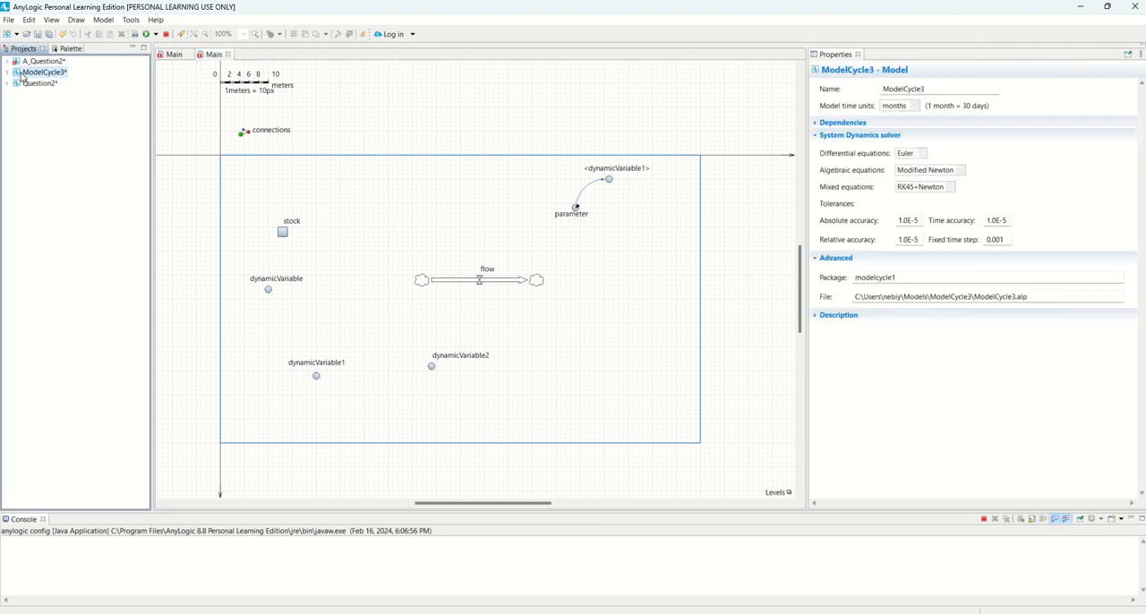
click(170, 59)
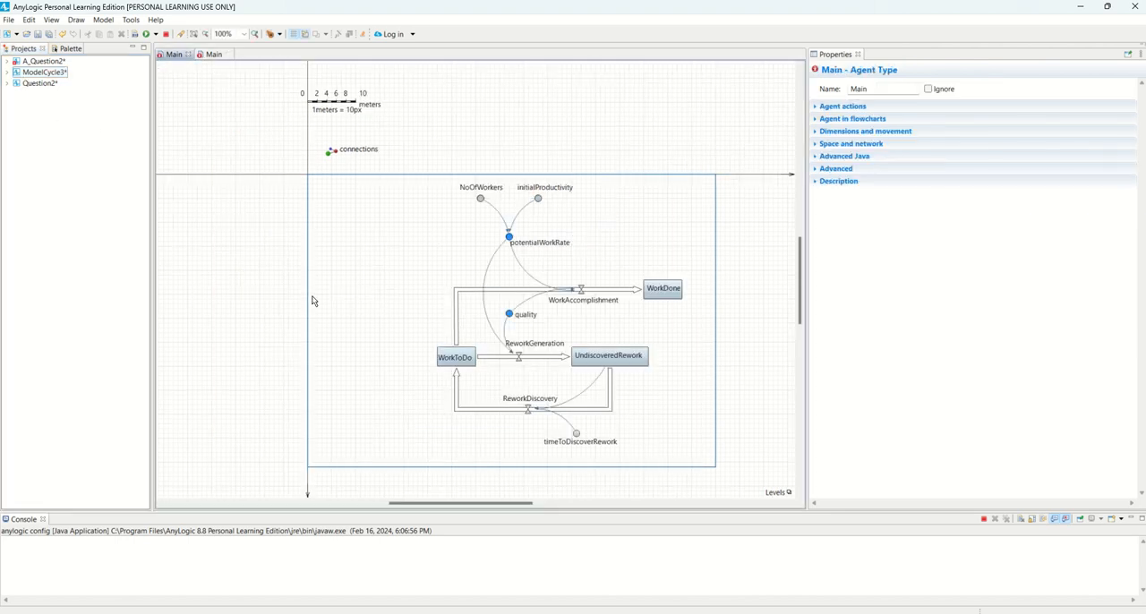
click(206, 55)
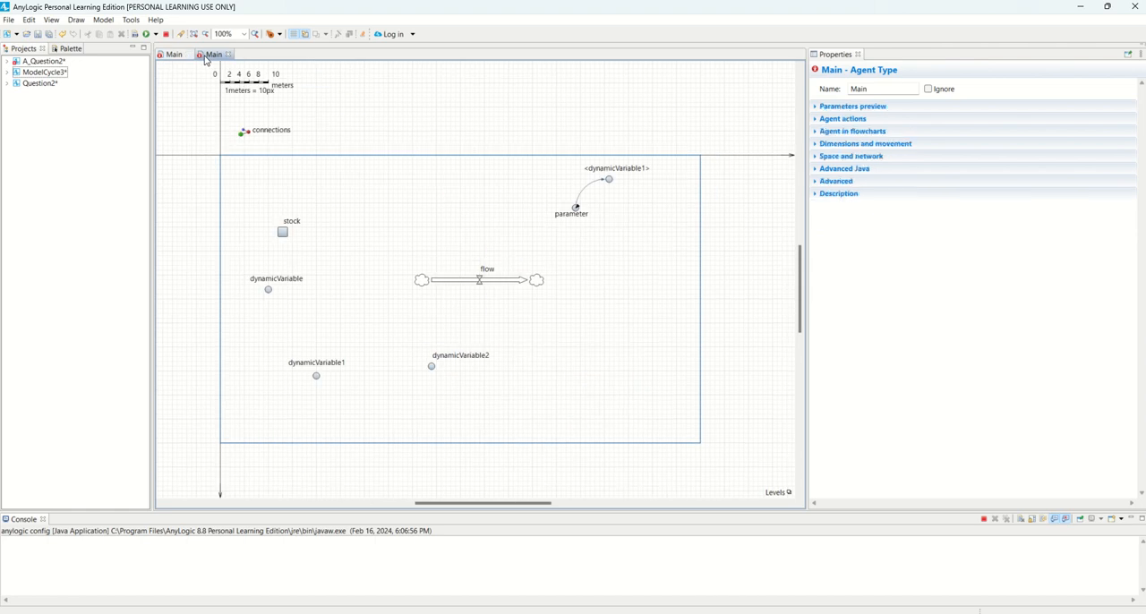
click(7, 71)
double_click(40, 83)
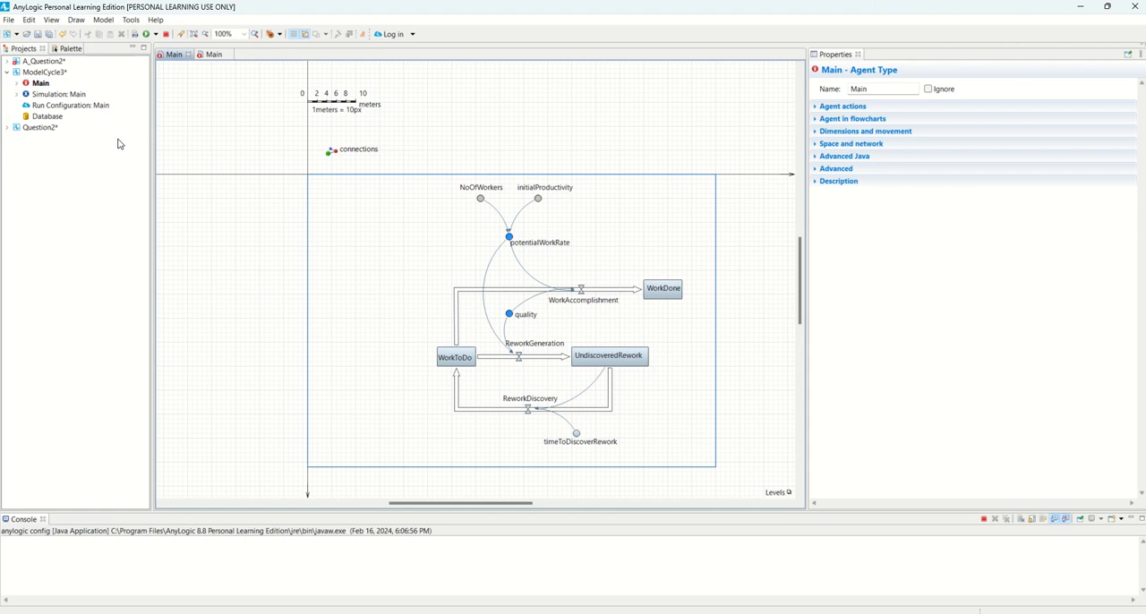
Rename the Main agent type of the A_Question2 model as Question2
click(7, 61)
click(40, 73)
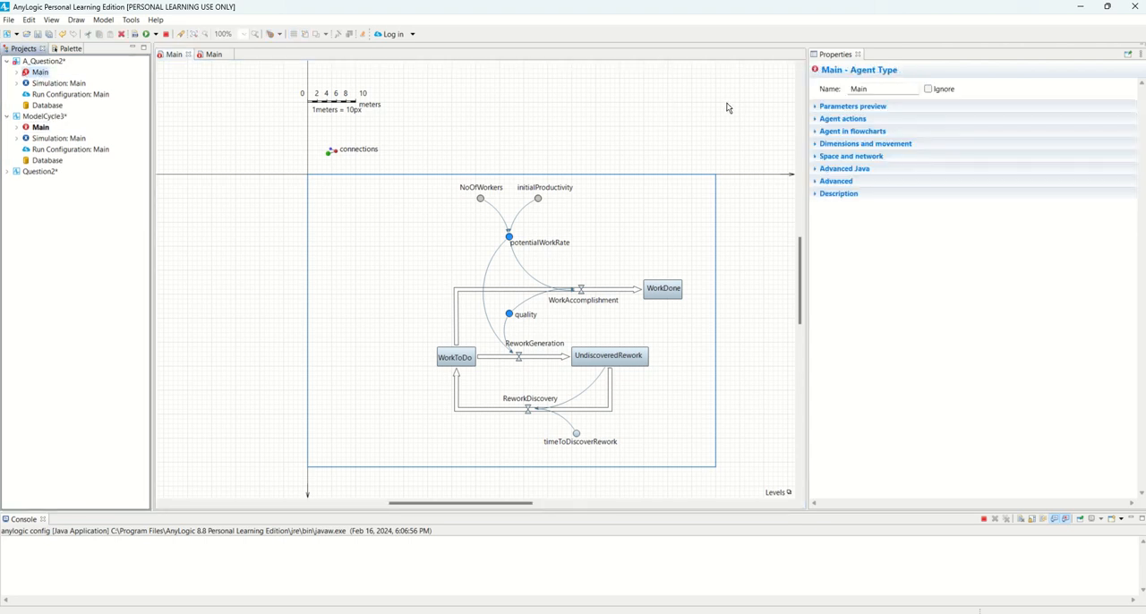
click(856, 90)
double_click(857, 90)
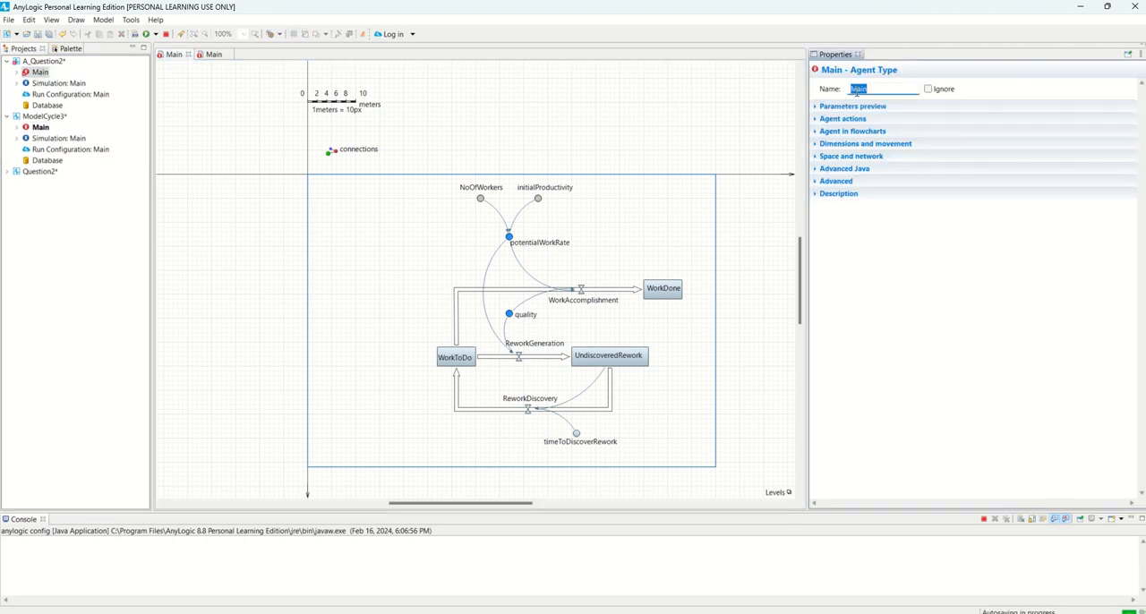
text(Question2)
key(Return)
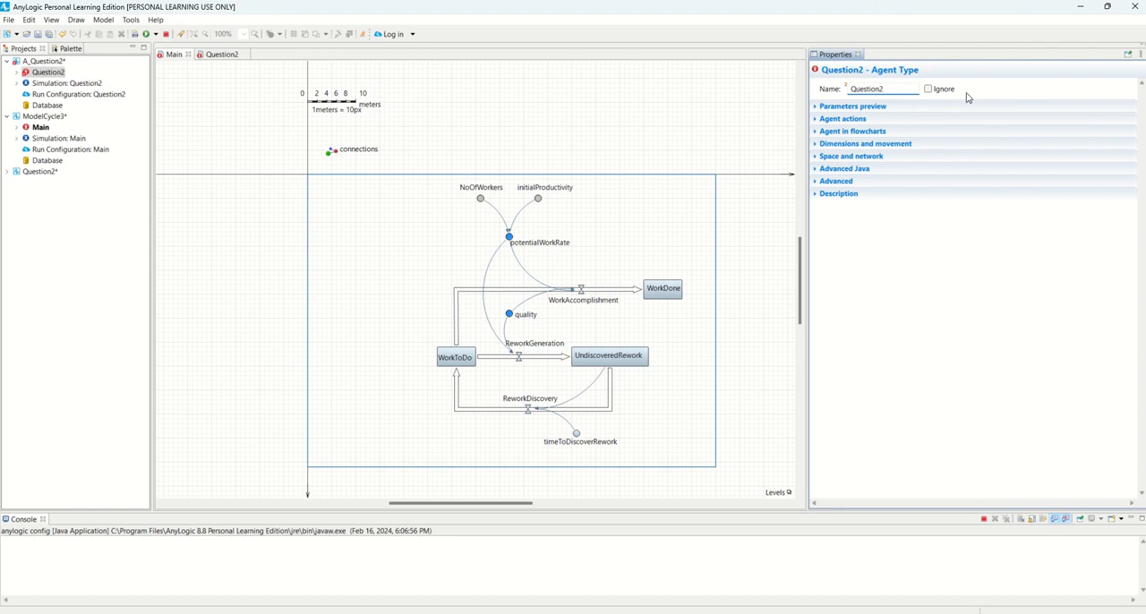
click(187, 272)
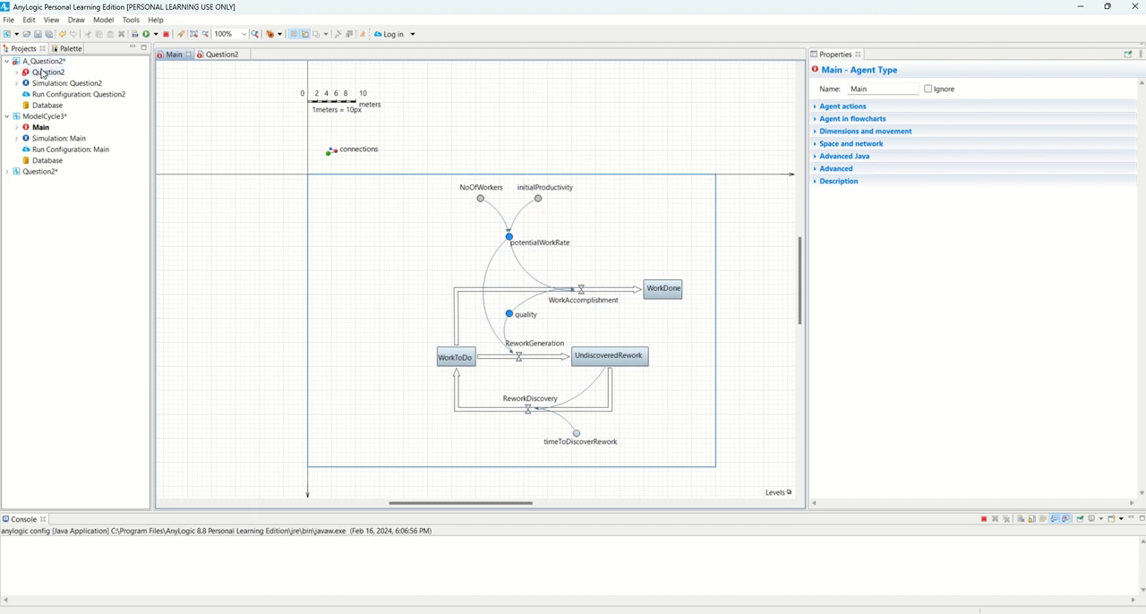
Expand Question2's System Dynamics elements in the project tree and open dynamicVariable1 on its diagram
click(42, 74)
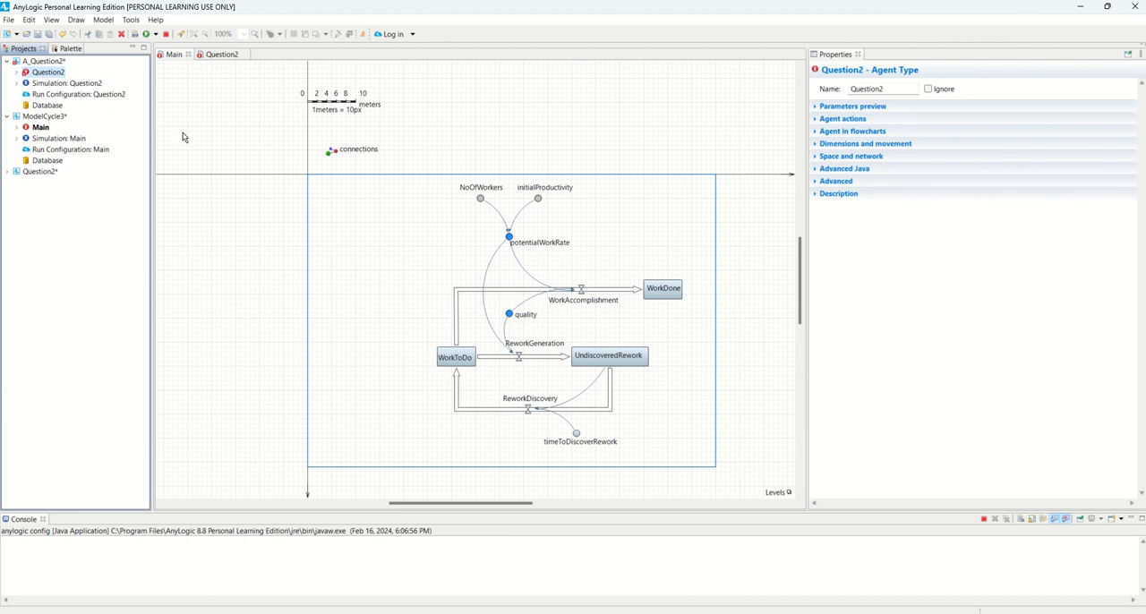
click(16, 73)
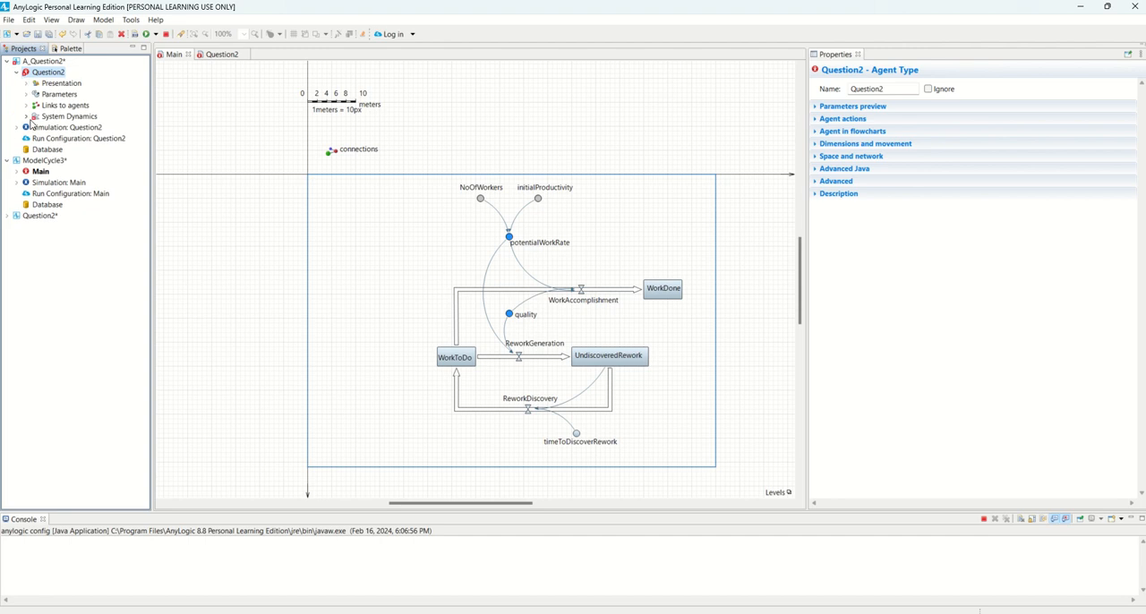
click(26, 116)
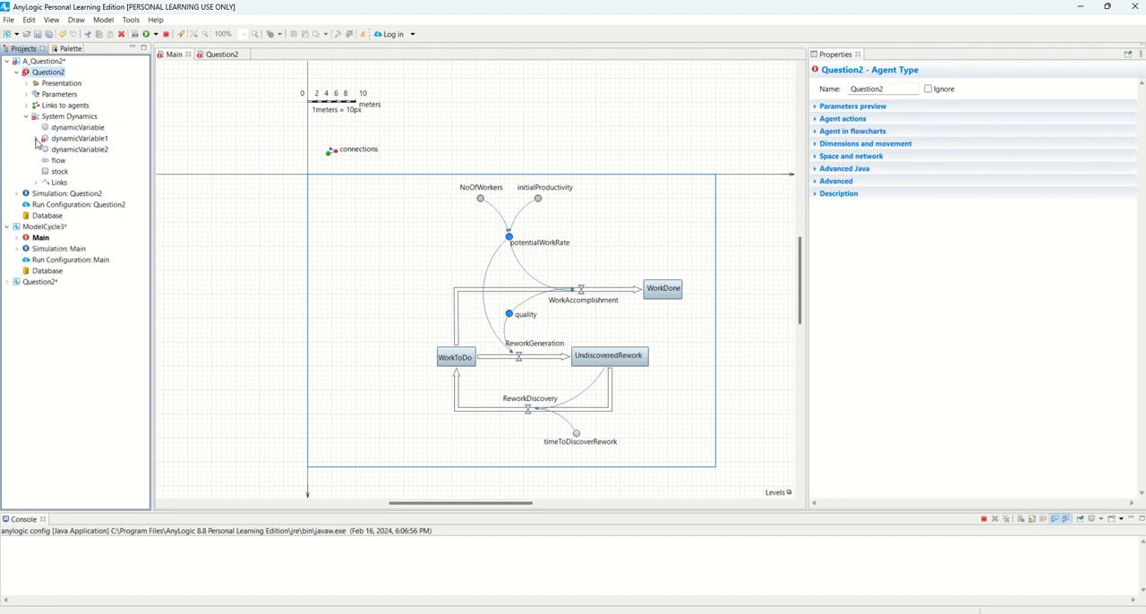
click(44, 143)
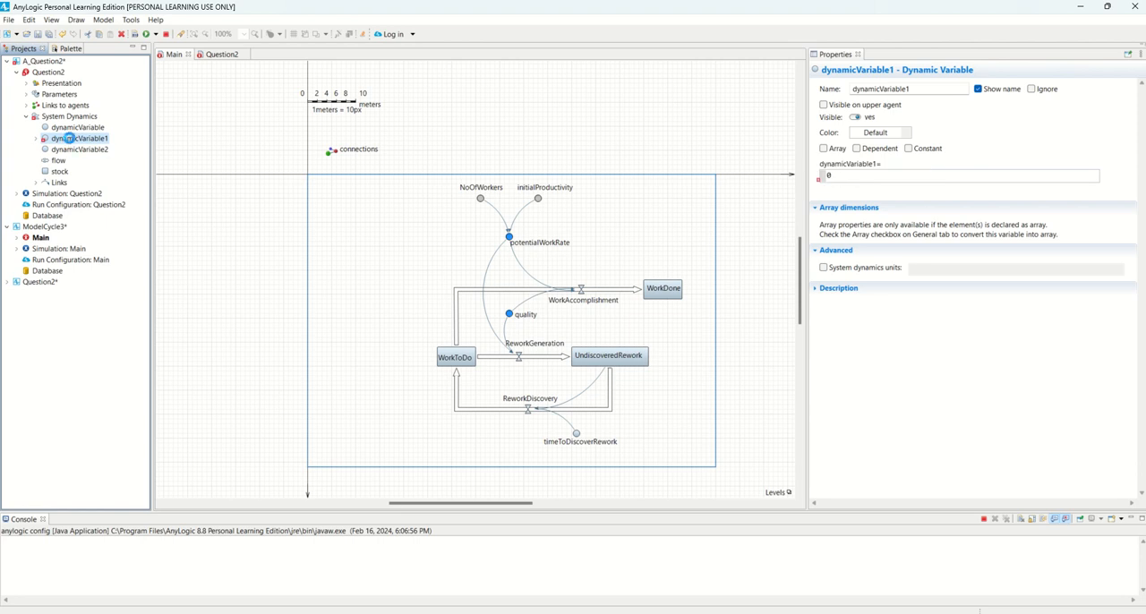
double_click(74, 140)
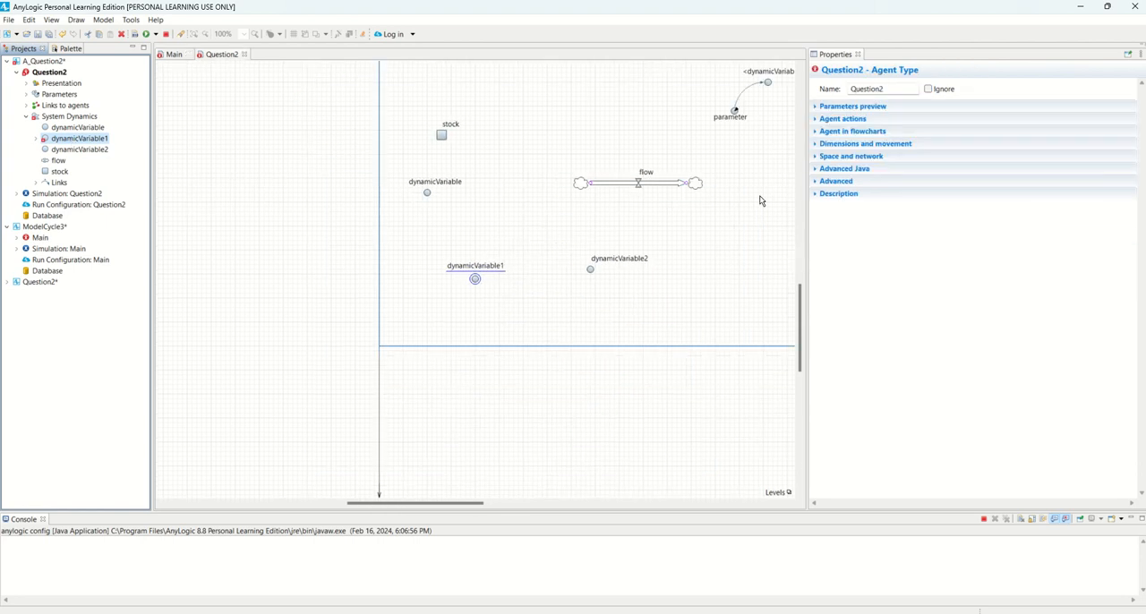
Copy the parameter's name and paste it as the equation of dynamicVariable1, replacing the default with "parameter"
scroll(760, 202, up, 2)
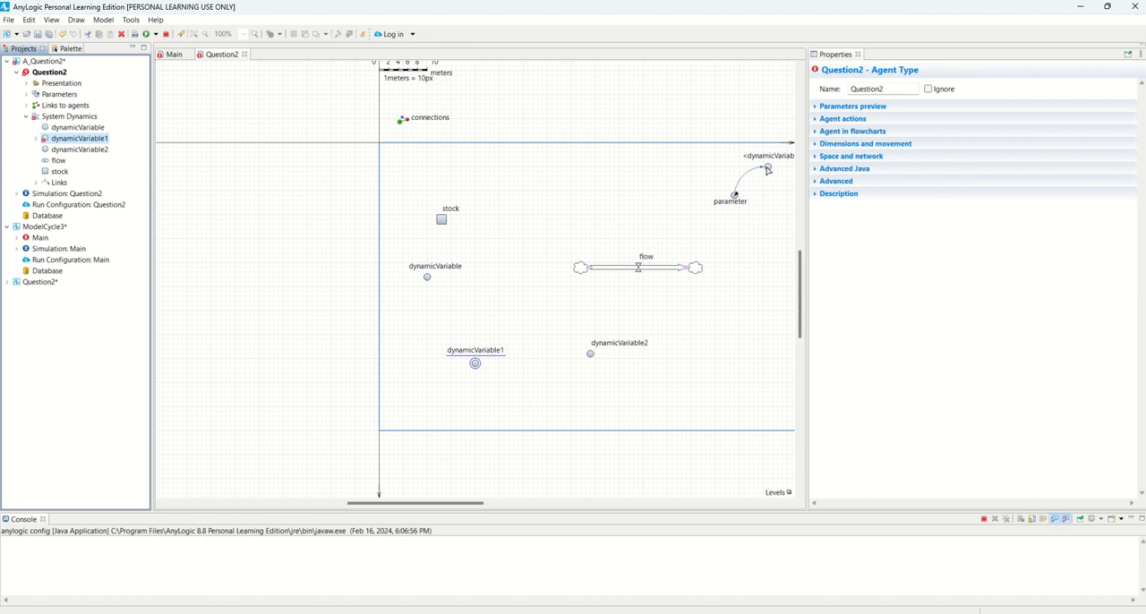
click(736, 202)
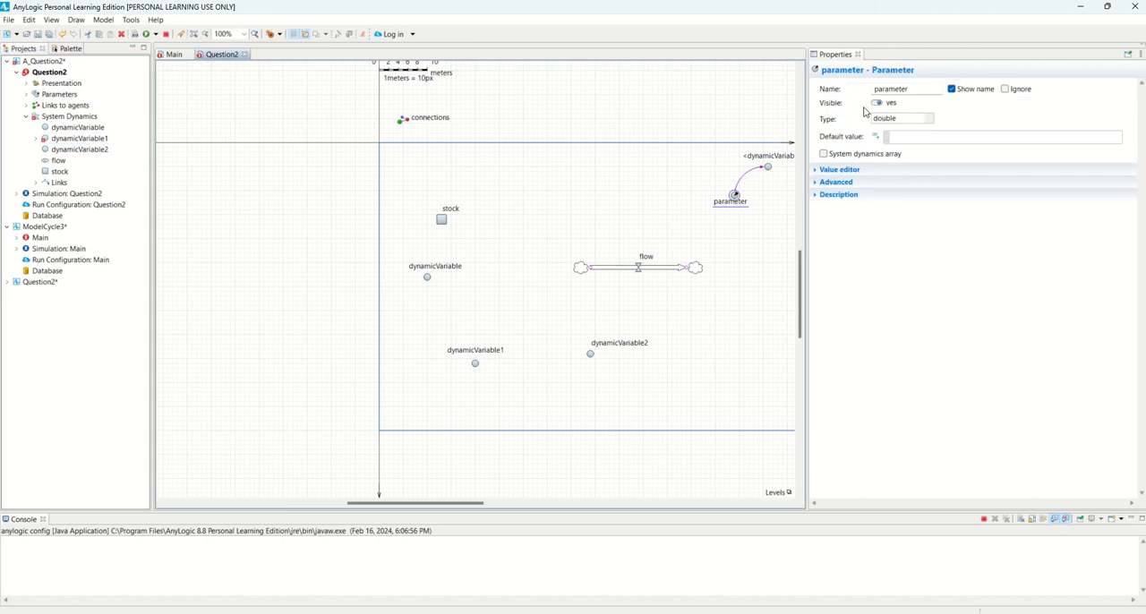
double_click(892, 89)
right_click(892, 90)
click(927, 130)
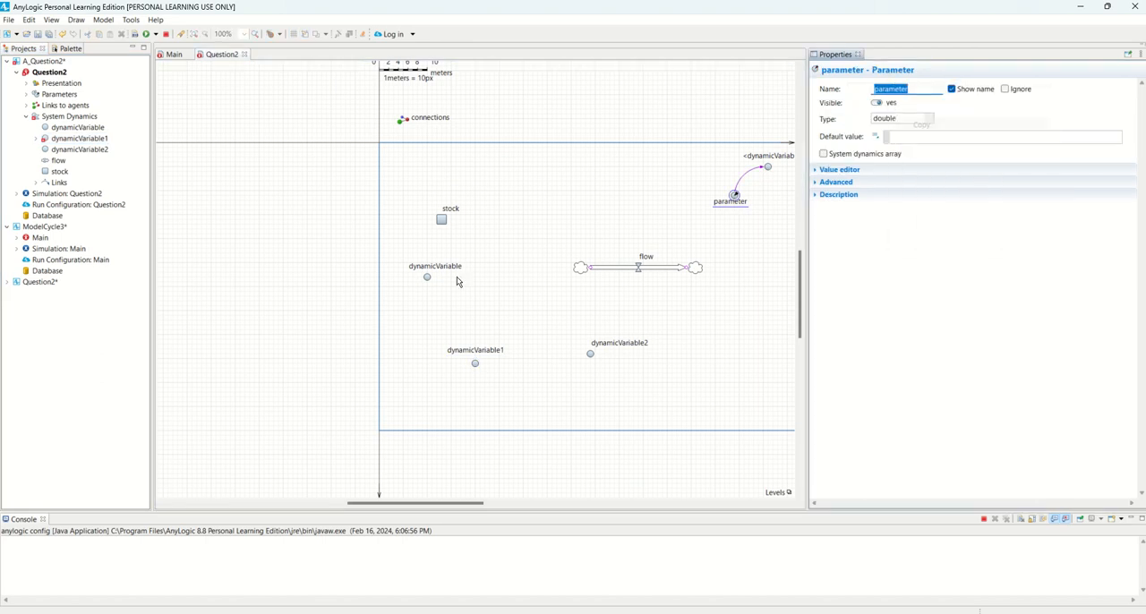
click(475, 364)
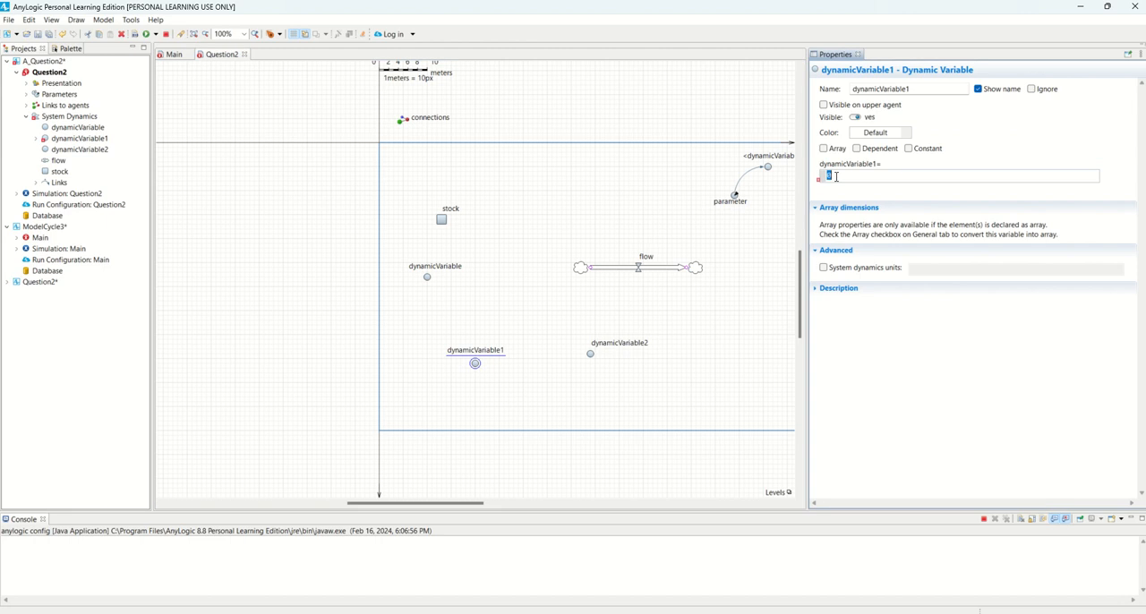
double_click(829, 175)
right_click(831, 176)
click(865, 239)
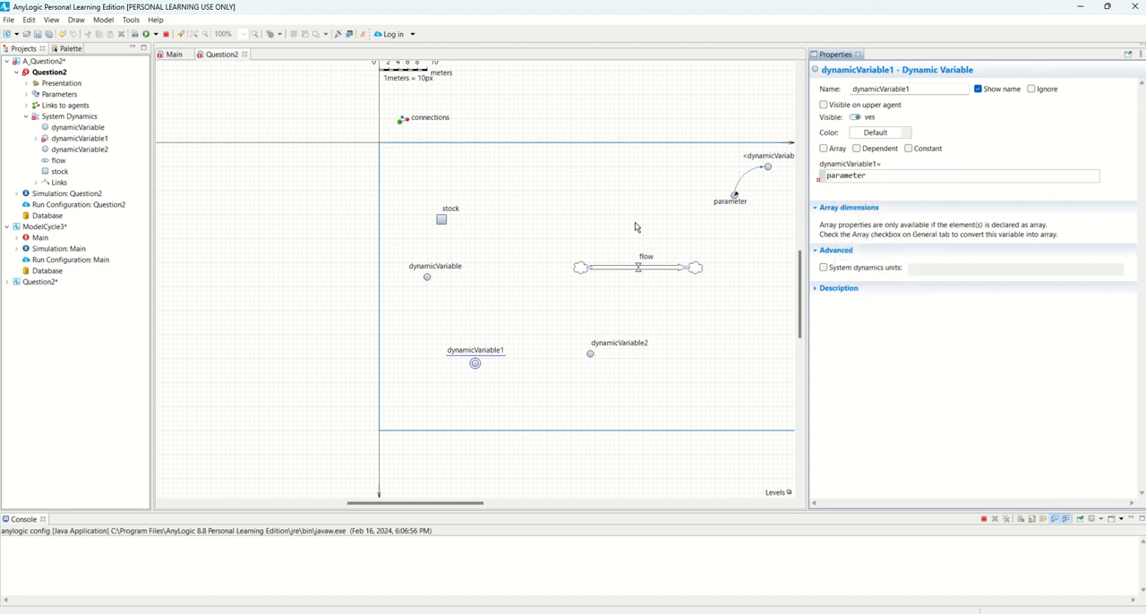
click(744, 247)
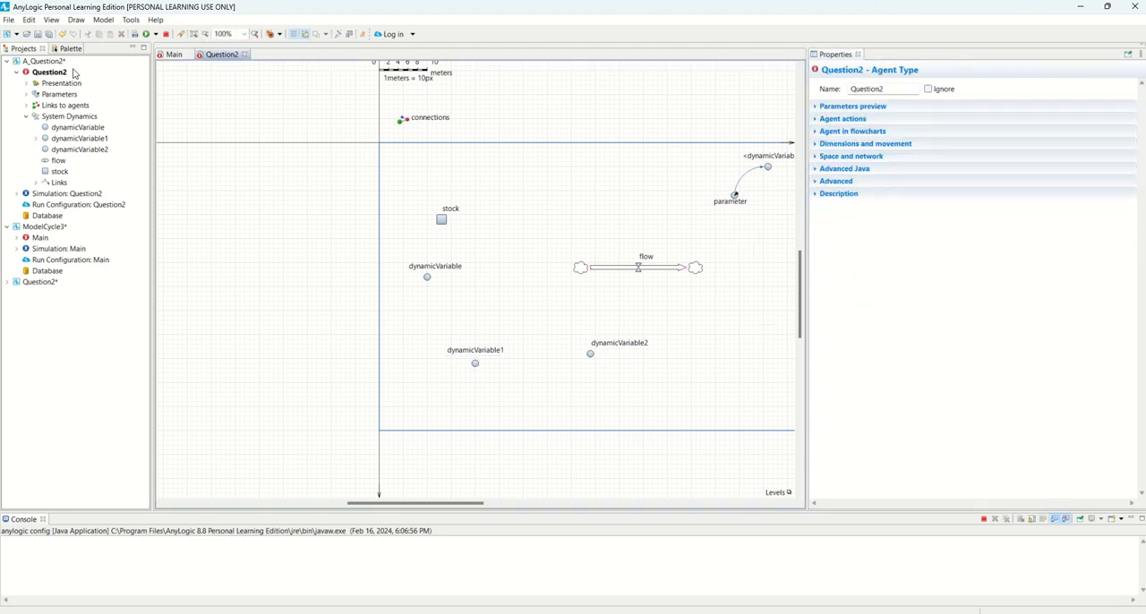
Collapse Question2 in the project tree and close its diagram so that only ModelCycle3's Main stays open
click(16, 72)
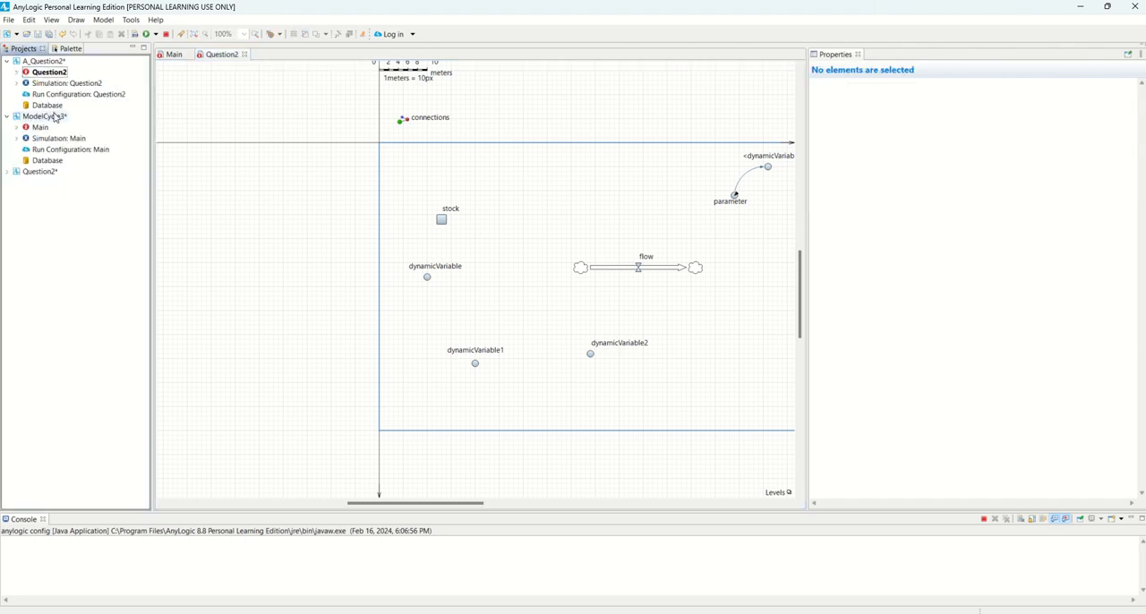
click(171, 55)
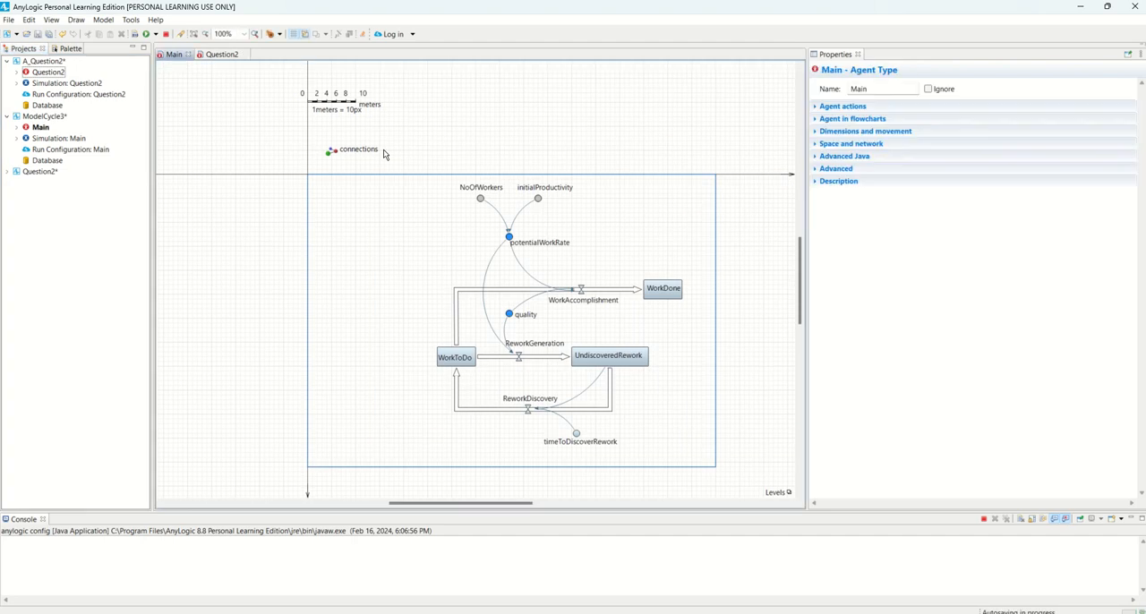
click(216, 57)
click(246, 55)
Place two dynamic variables side by side in the empty area beside the existing rework model on Main
drag(511, 504, 619, 504)
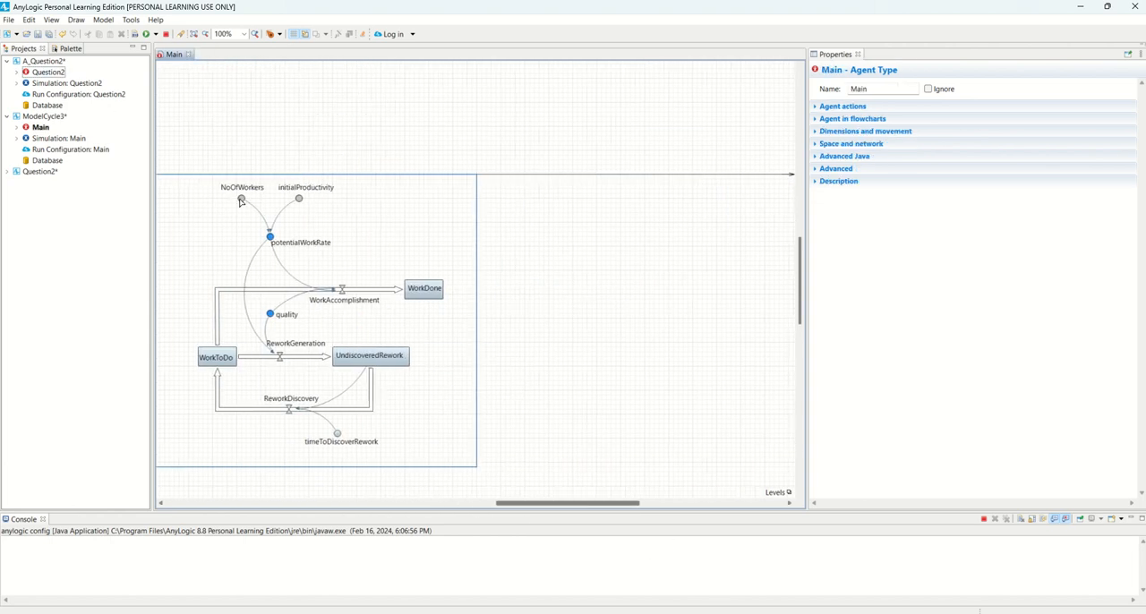
click(61, 49)
drag(33, 112, 567, 213)
drag(36, 112, 669, 222)
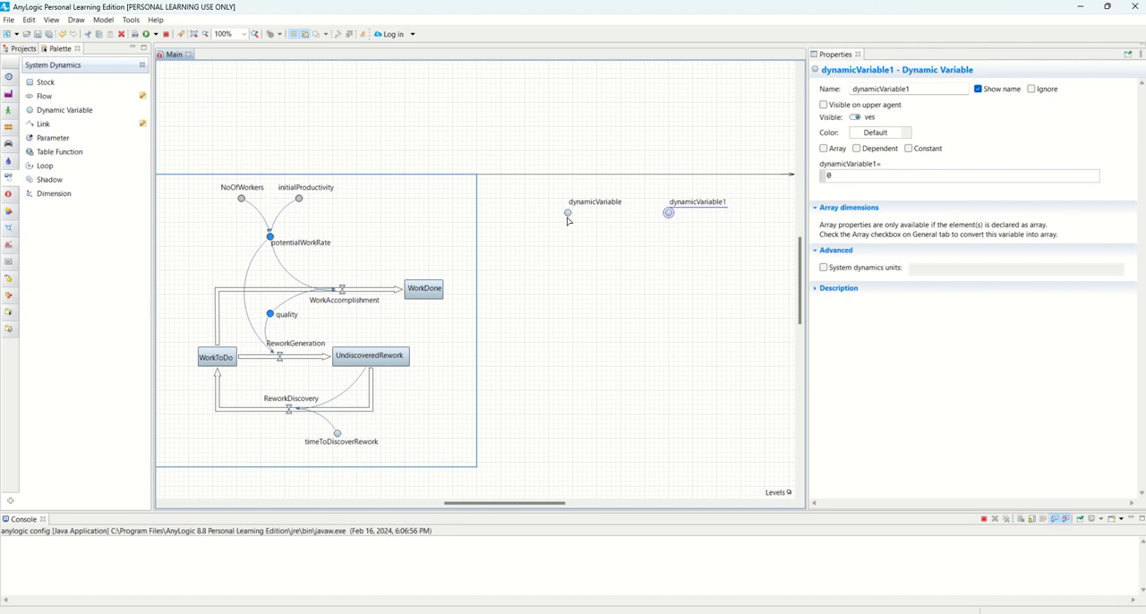
Try to rename the first new dynamic variable NoOfWorkers, and check the existing variable of that name
click(568, 213)
double_click(879, 90)
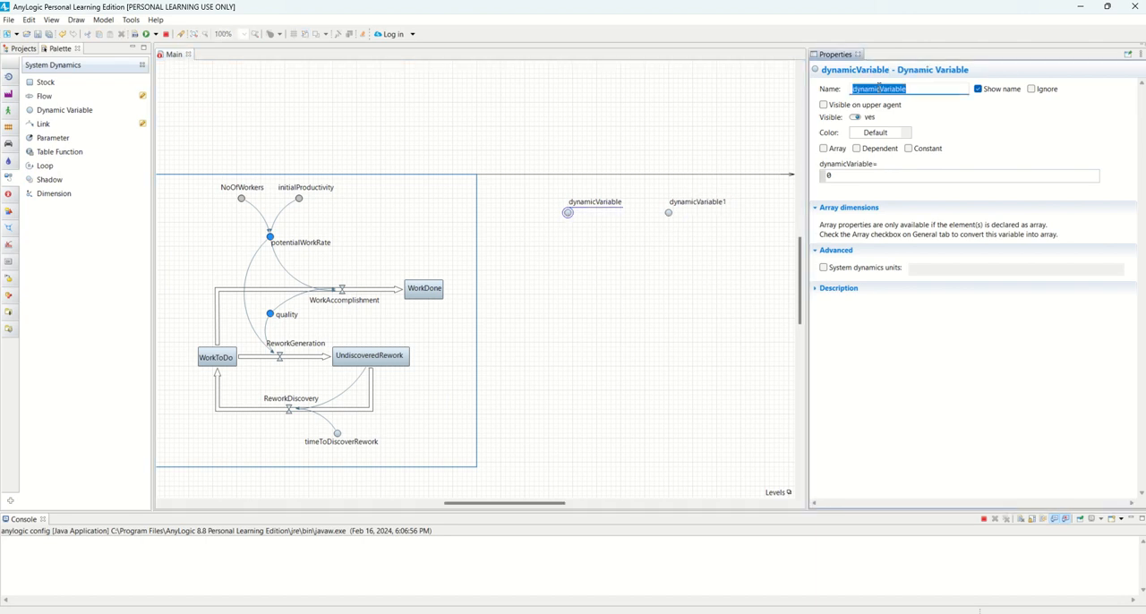
text(NoOfWorkers)
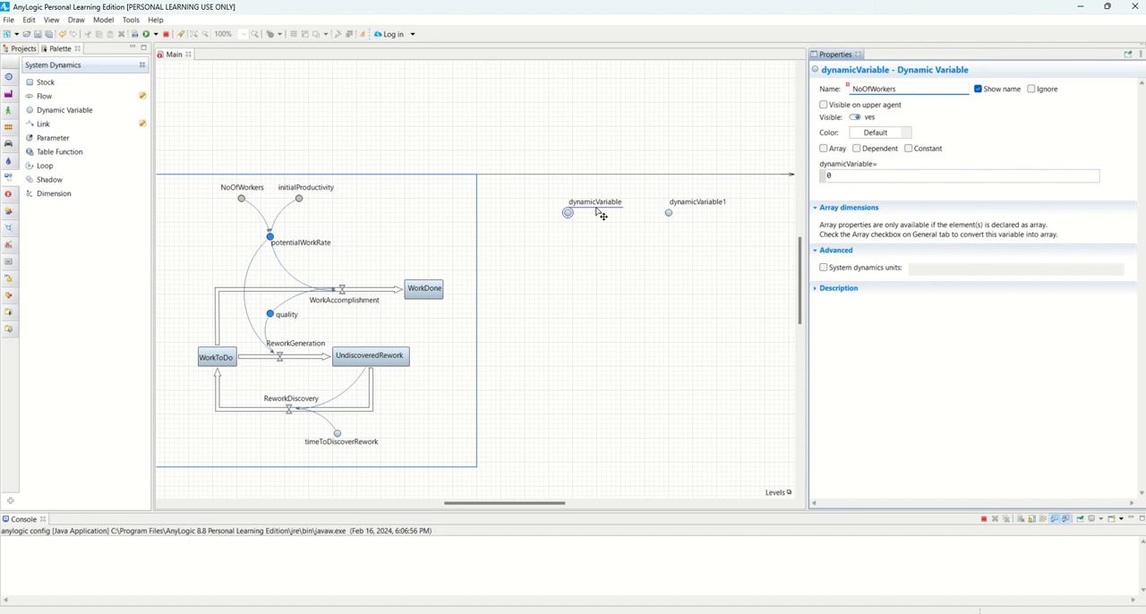
click(669, 212)
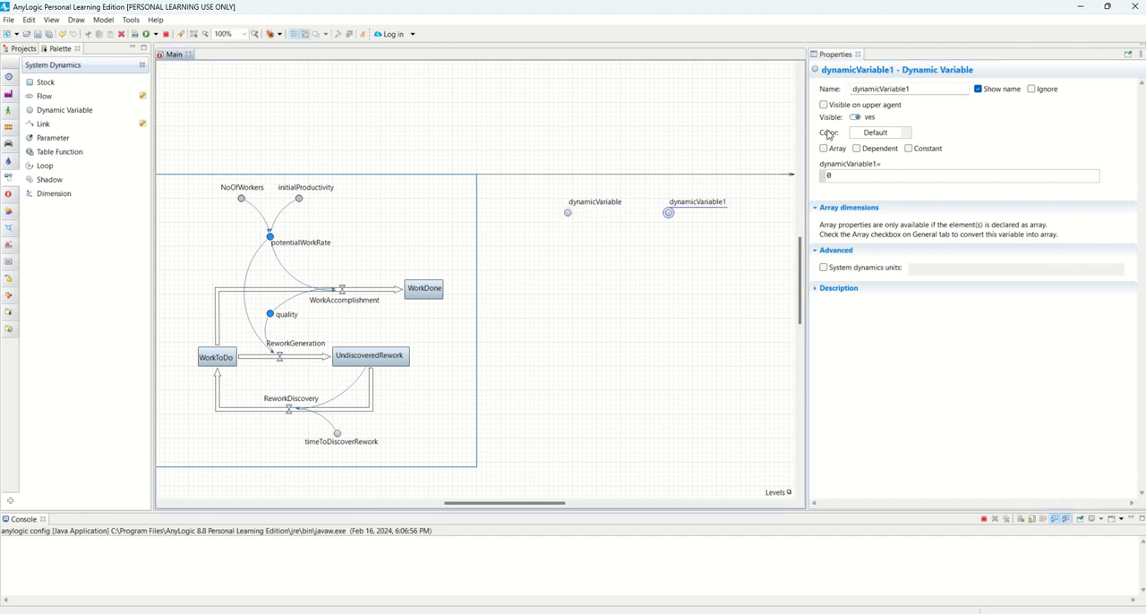
click(566, 213)
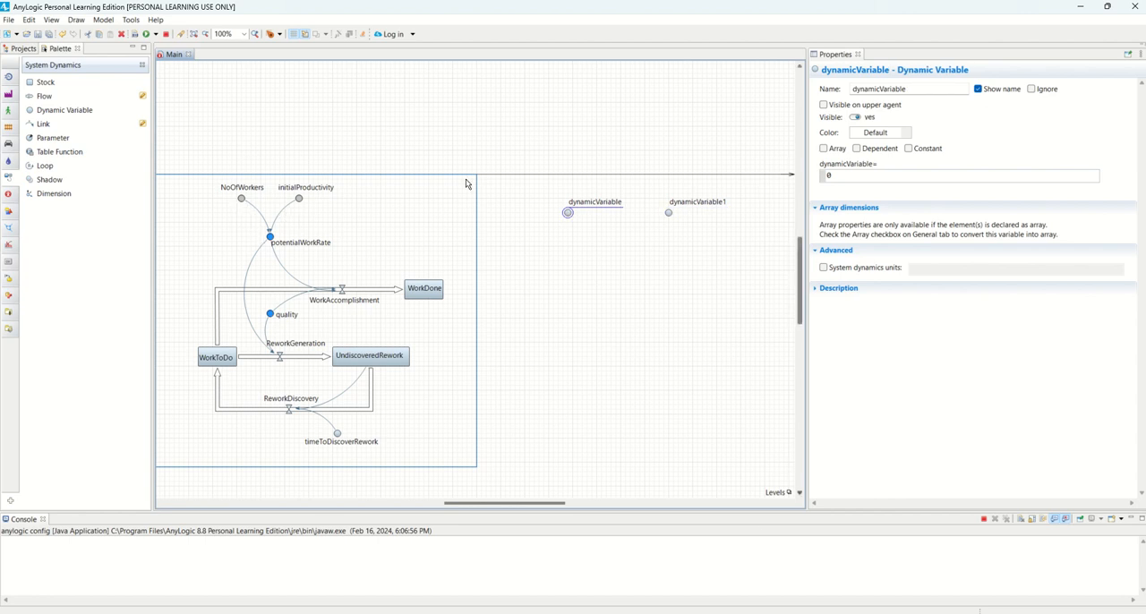
click(241, 199)
Rename the first new dynamic variable as NoOfWorkers1
click(567, 214)
double_click(898, 89)
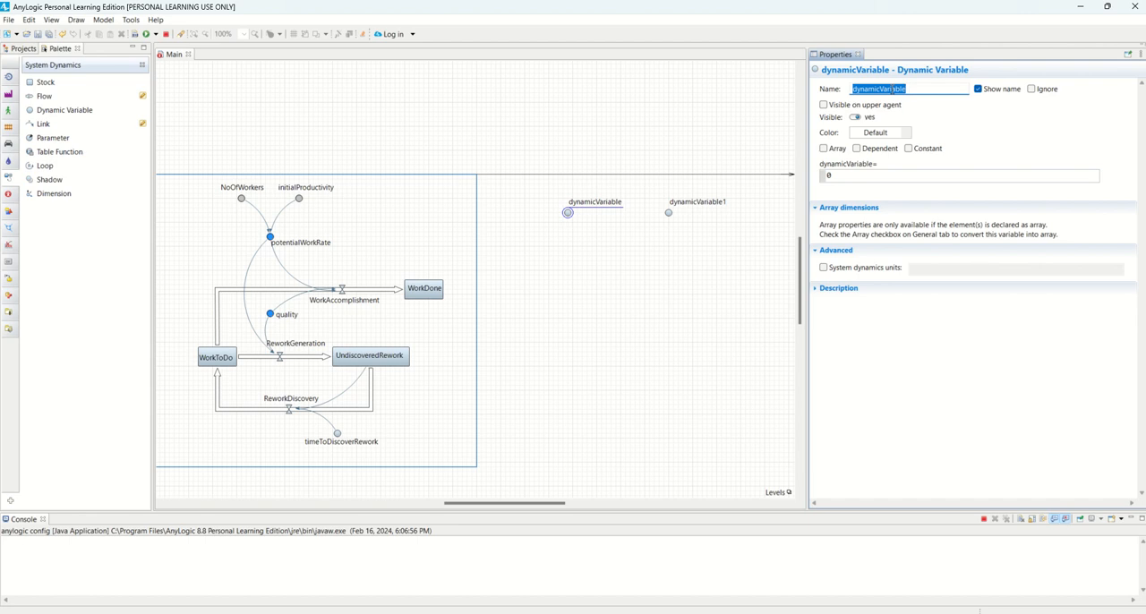
text(No)
key(BackSpace)
key(BackSpace)
key(BackSpace)
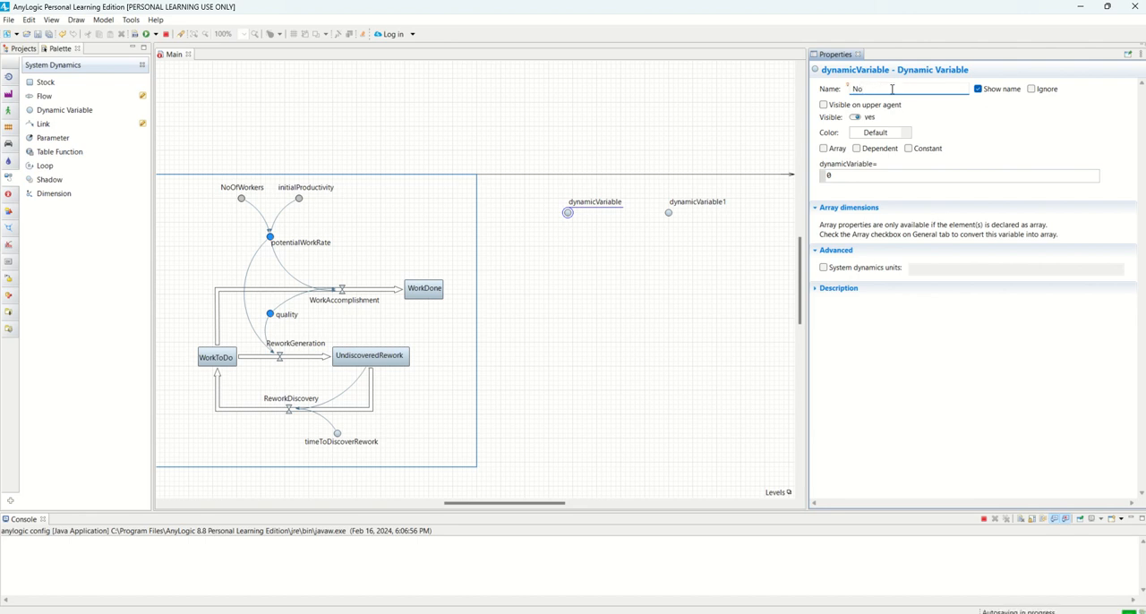
text(OfWorkers1)
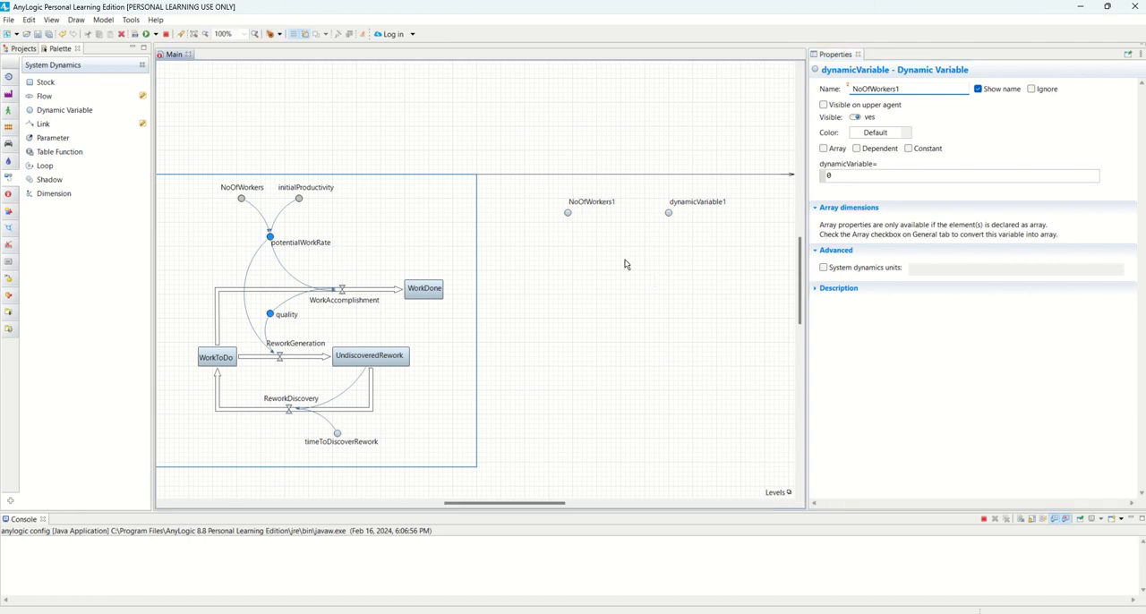
click(645, 222)
Rename the second new dynamic variable as initialProductivity1
click(668, 212)
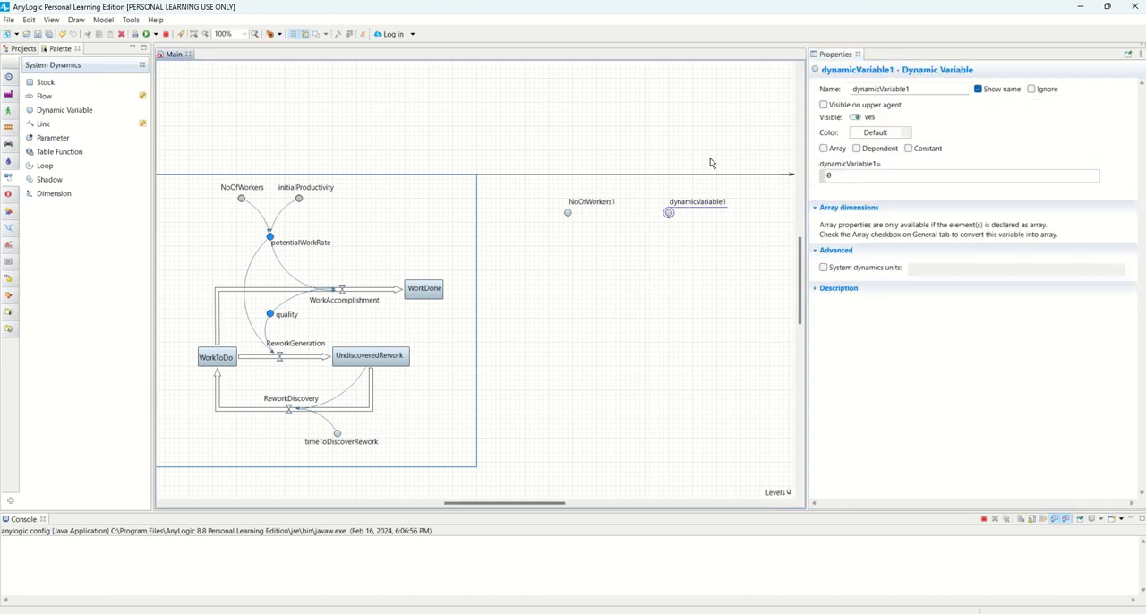
double_click(901, 86)
text(in)
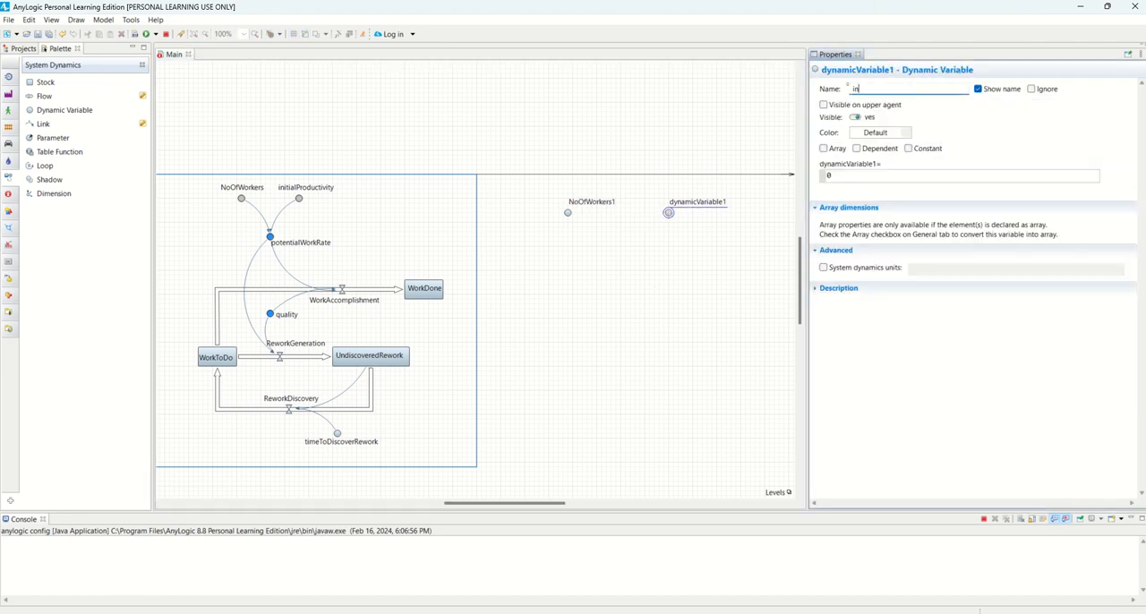
text(itialProductivity1)
click(683, 263)
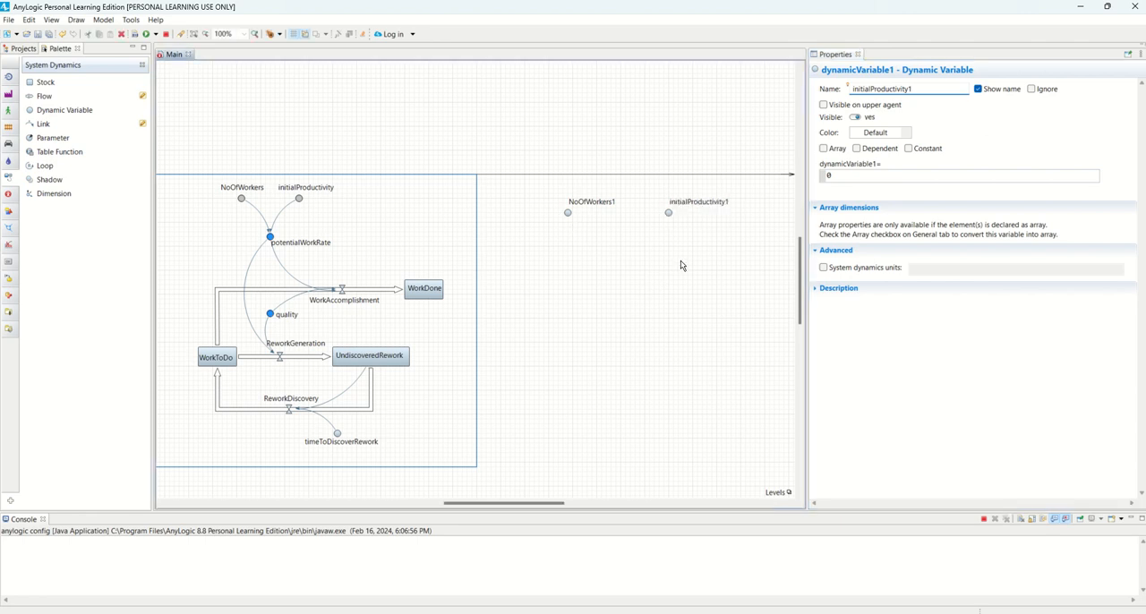
Center the names of initialProductivity1 and NoOfWorkers1 above their icons
click(668, 214)
drag(696, 204, 669, 202)
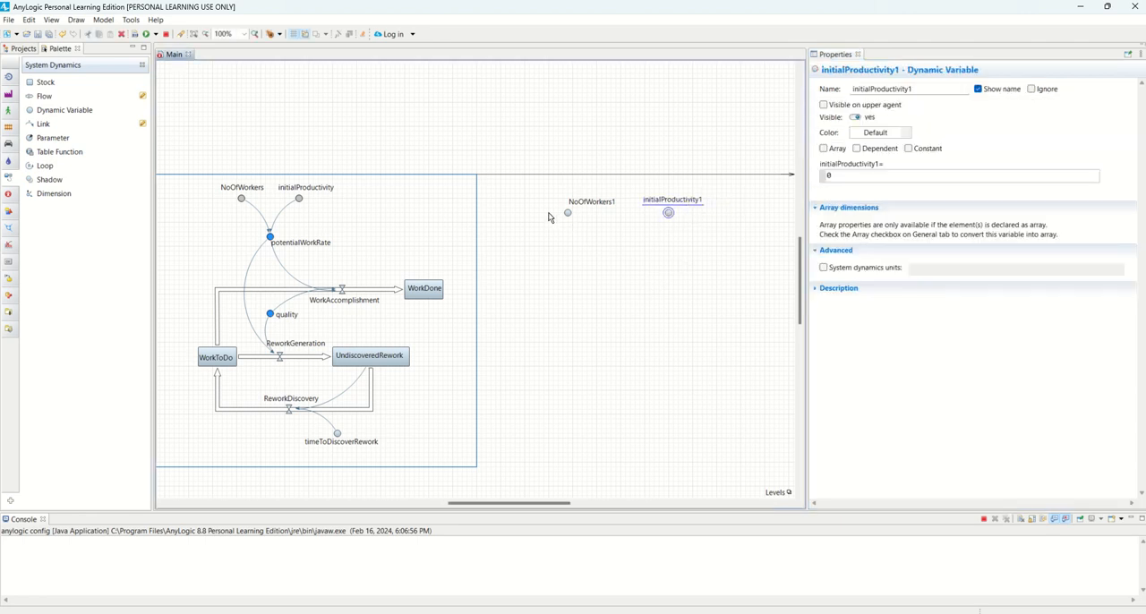
click(567, 212)
drag(589, 206, 568, 207)
click(583, 219)
click(567, 213)
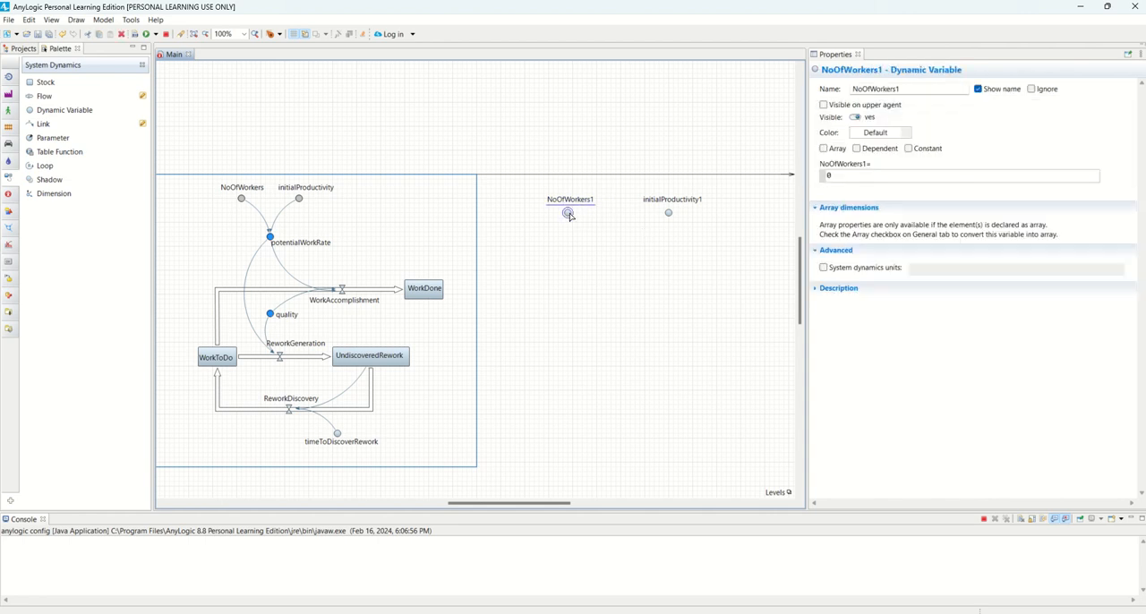
Set the value of NoOfWorkers1 to 4 and the value of initialProductivity1 to 1
drag(909, 179, 821, 176)
text(4)
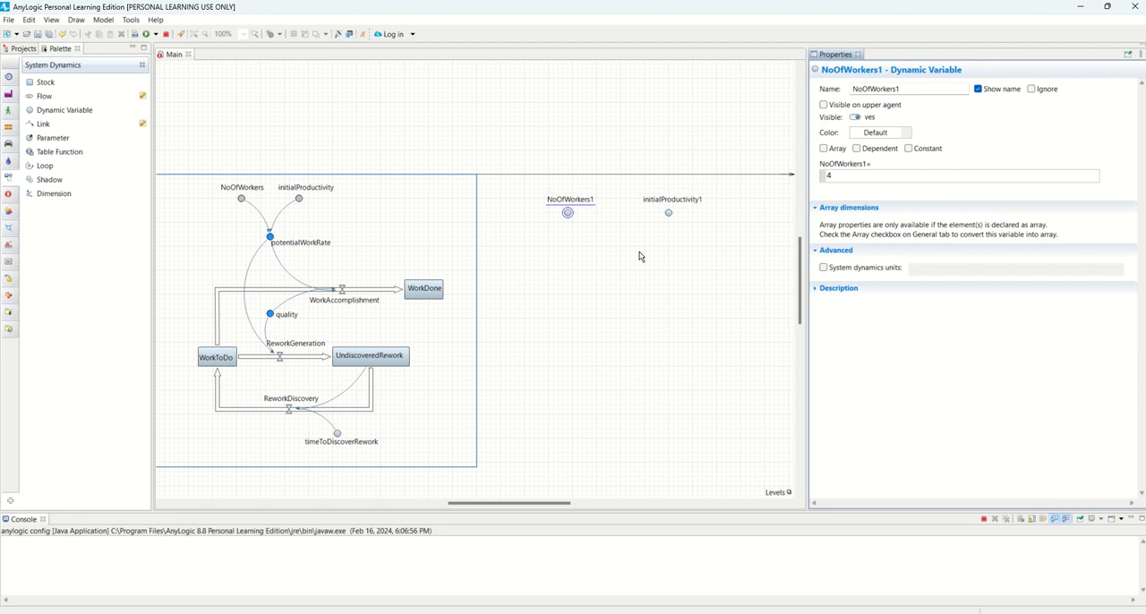
click(668, 213)
double_click(825, 177)
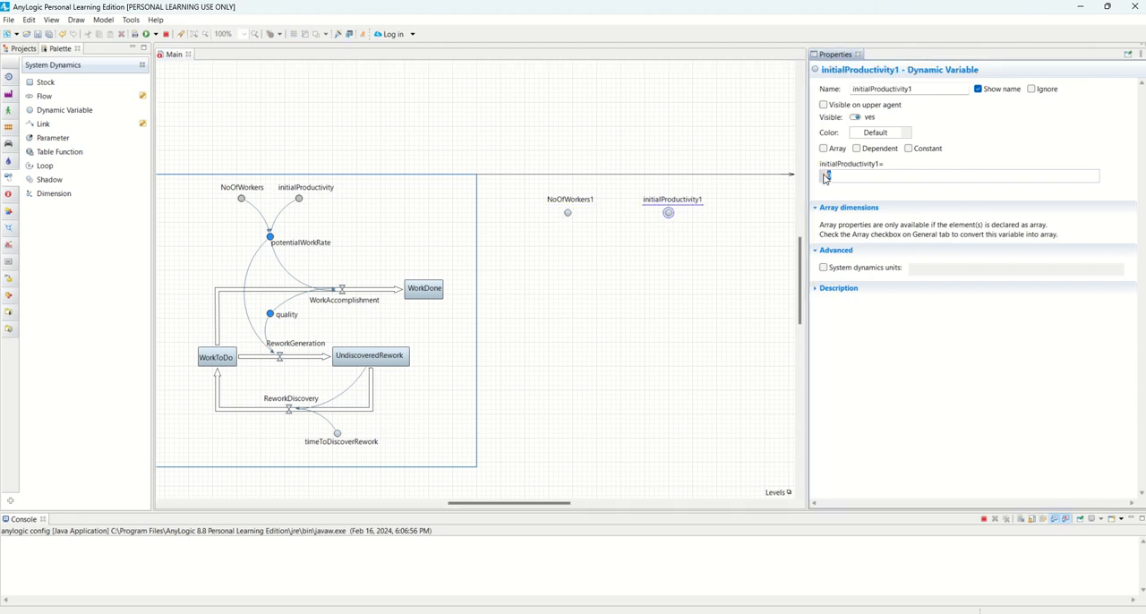
click(618, 351)
Copy the equation of the existing potentialWorkRate variable
click(269, 236)
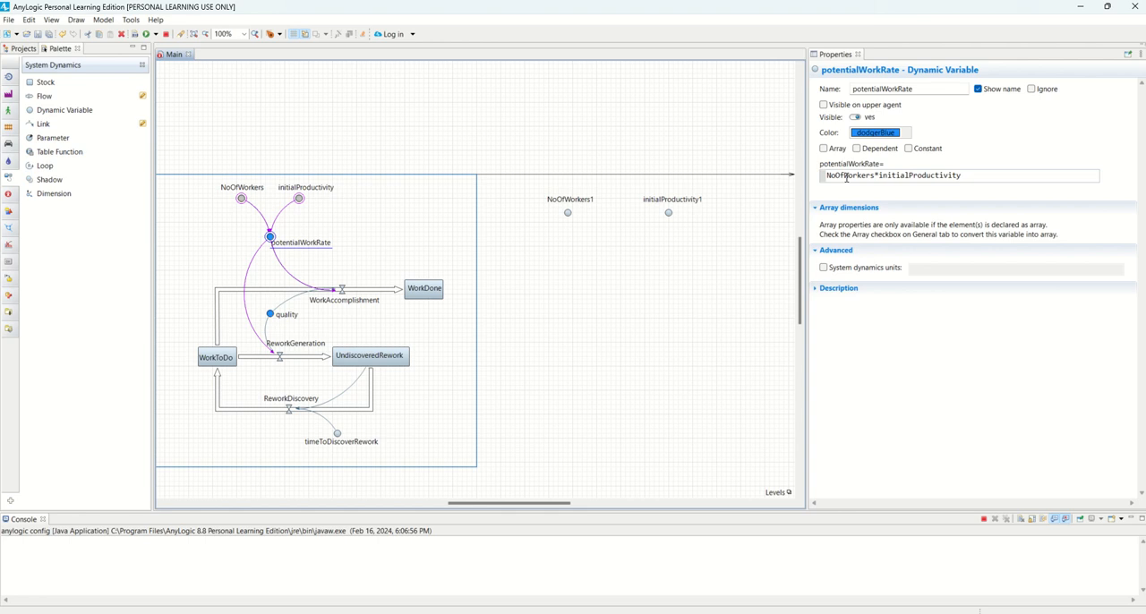
triple_click(846, 177)
right_click(846, 177)
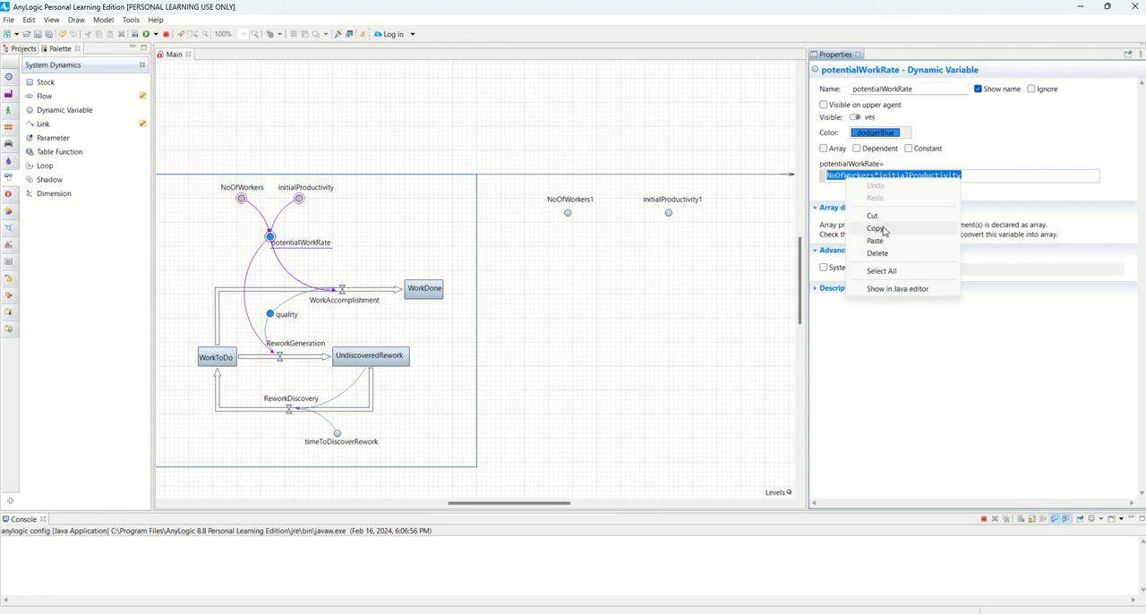
click(884, 230)
click(445, 218)
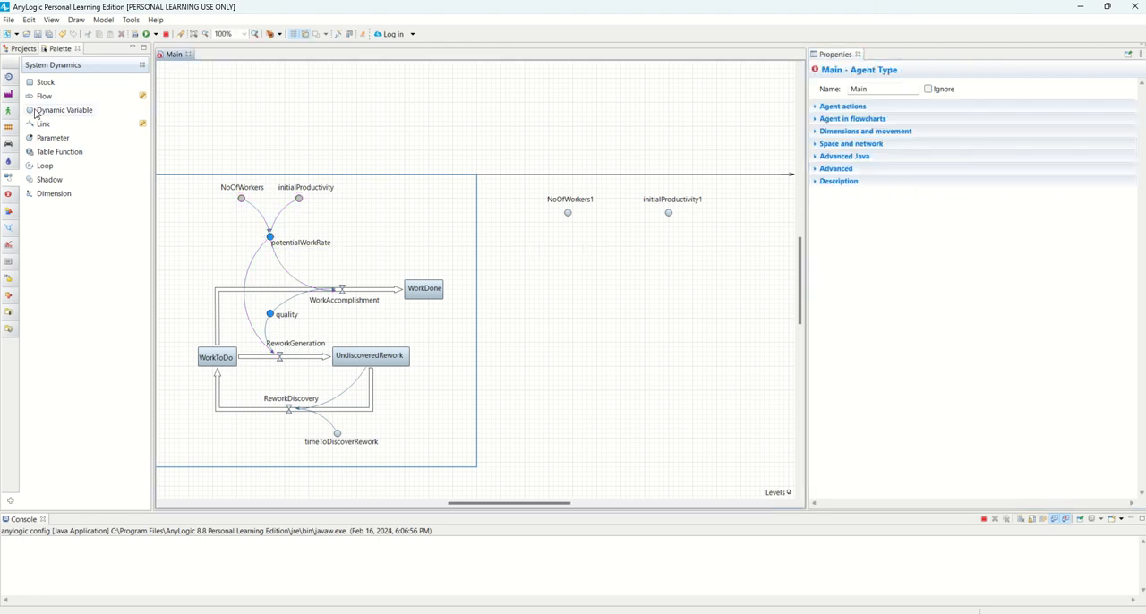
Add a dynamic variable below and between NoOfWorkers1 and initialProductivity1, and link both variables to it
drag(36, 110, 614, 252)
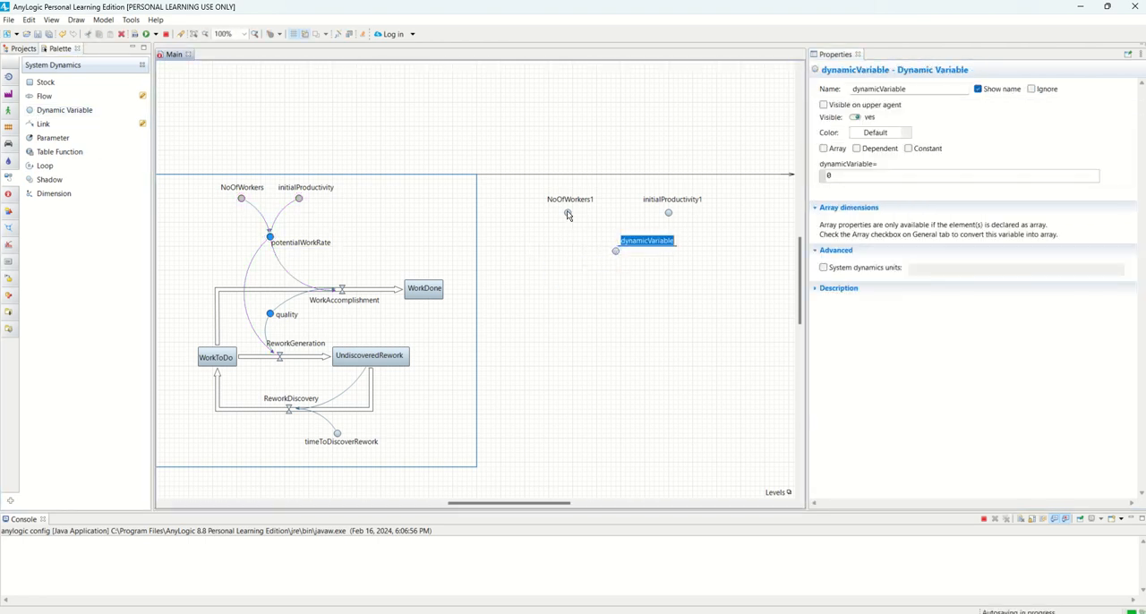
drag(566, 215, 615, 251)
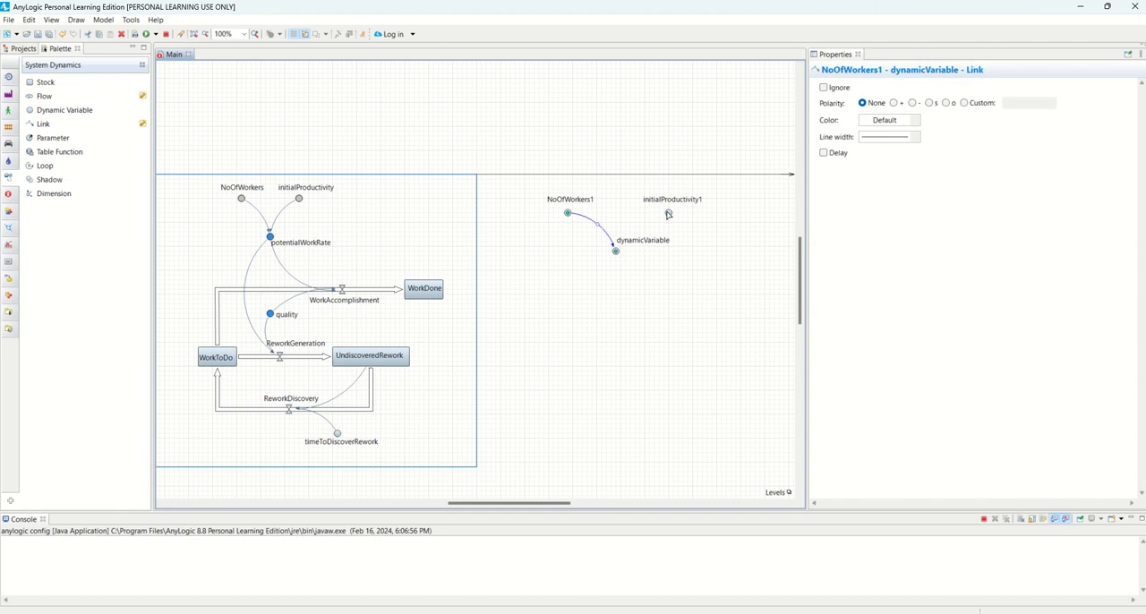
mouse_move(668, 215)
mouse_down()
mouse_move(625, 263)
mouse_move(627, 234)
mouse_up()
Try to enter the copied name NoOfWorkers1 as the equation of the new dynamic variable
click(615, 250)
click(817, 176)
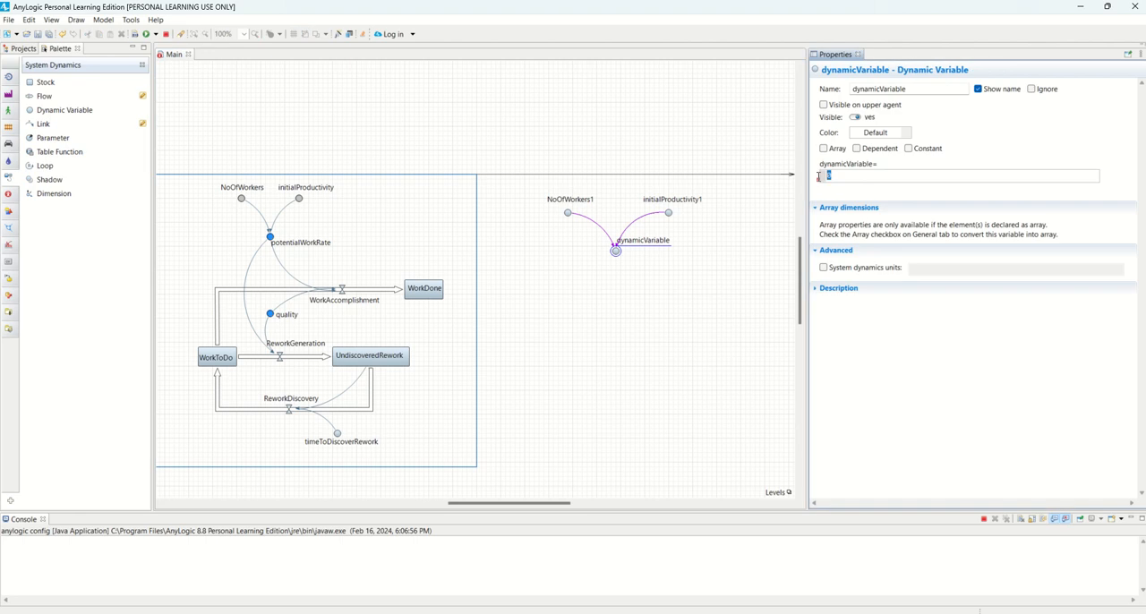
click(617, 254)
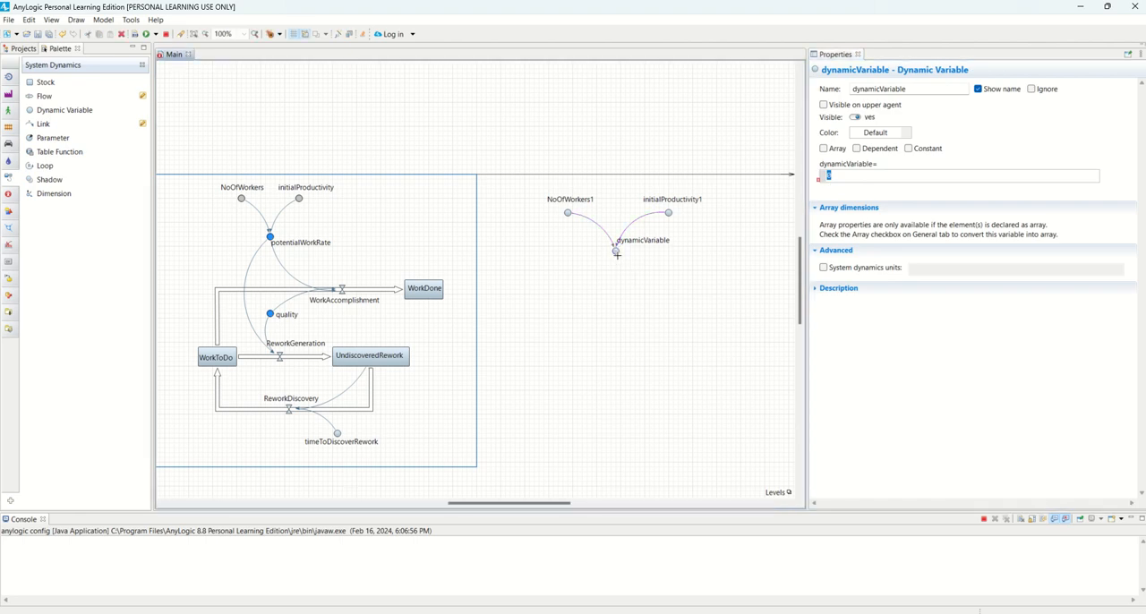
click(617, 254)
click(567, 213)
double_click(904, 88)
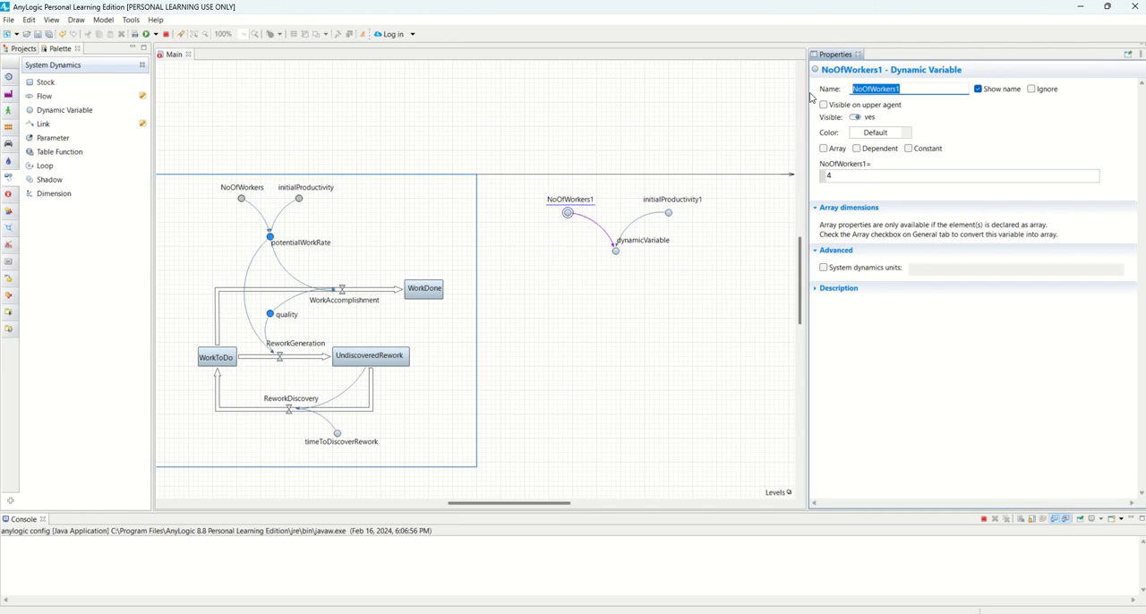
click(616, 251)
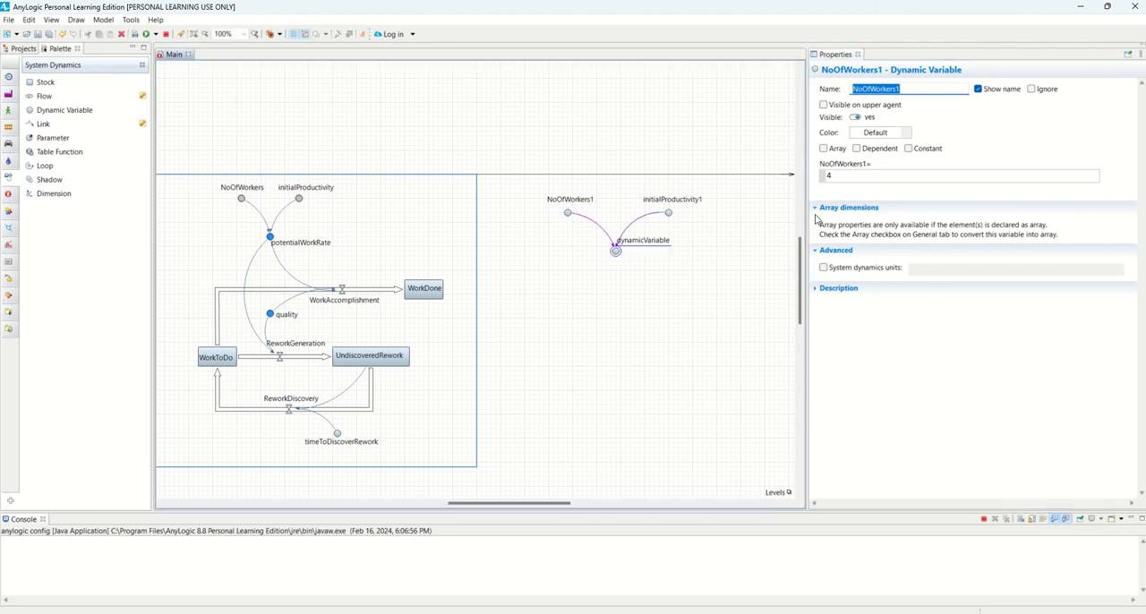
drag(791, 168, 796, 175)
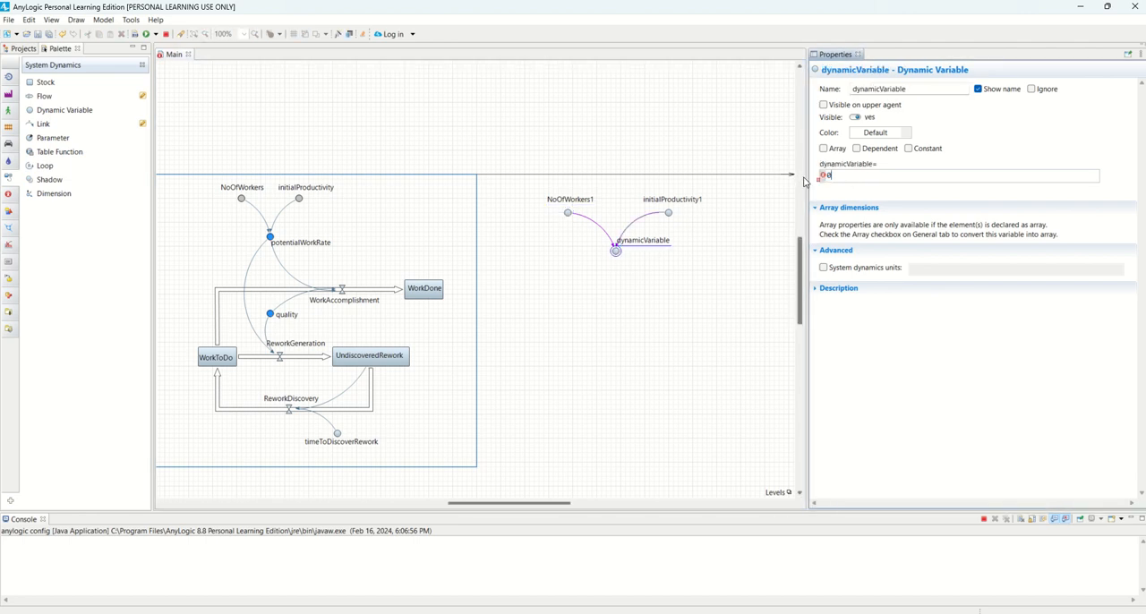
Set the new dynamic variable's equation to NoOfWorkers1*initialProductivity1, reusing the names copied from the two linked variables
click(567, 213)
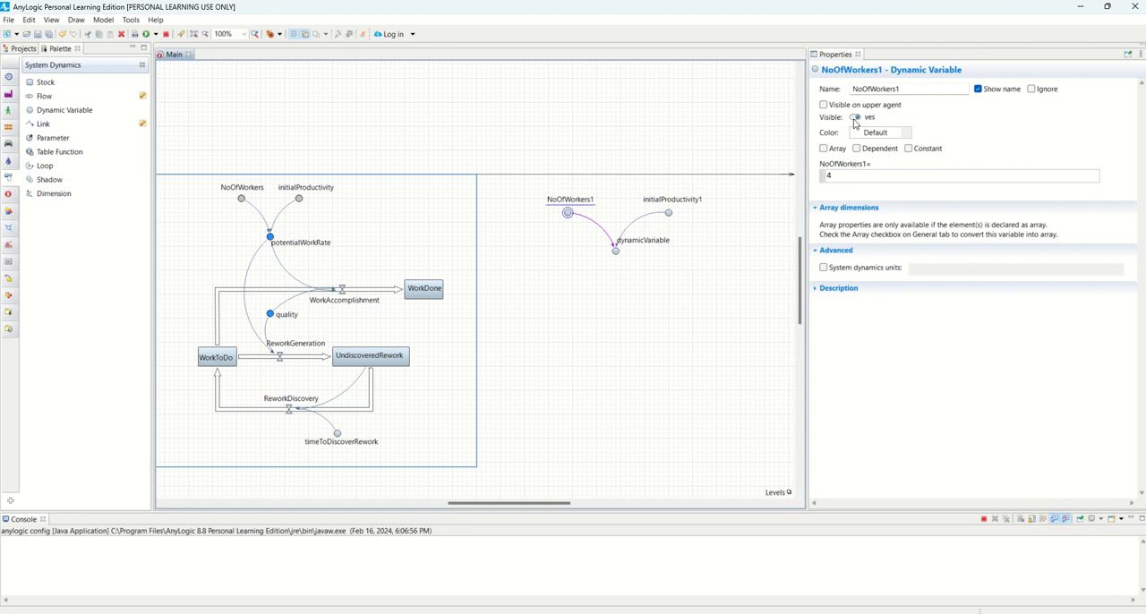
click(793, 103)
key(ctrl+c)
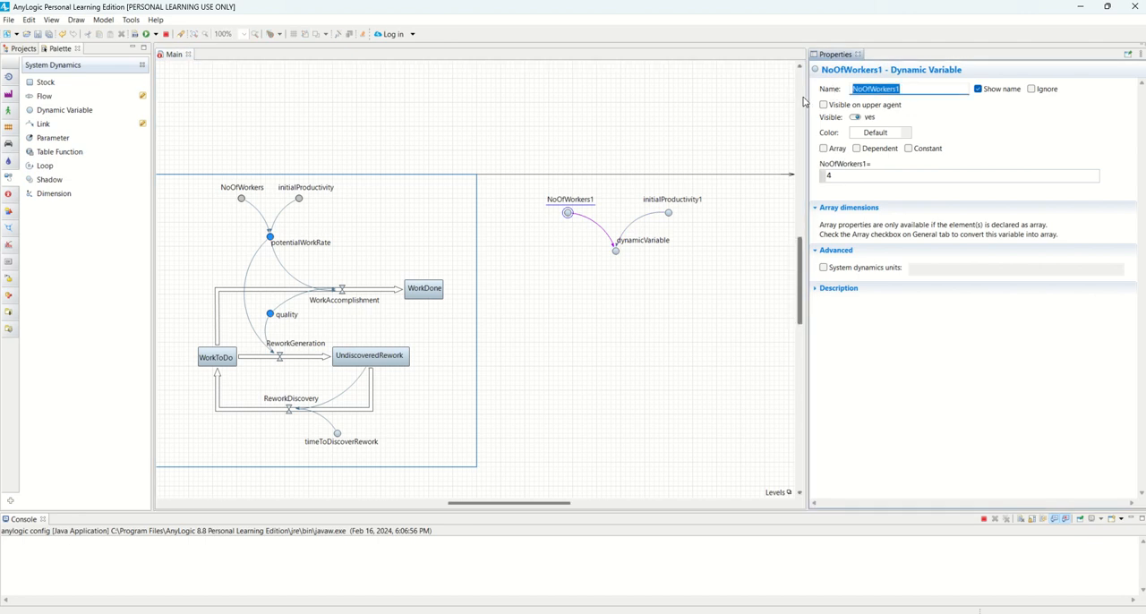
click(618, 252)
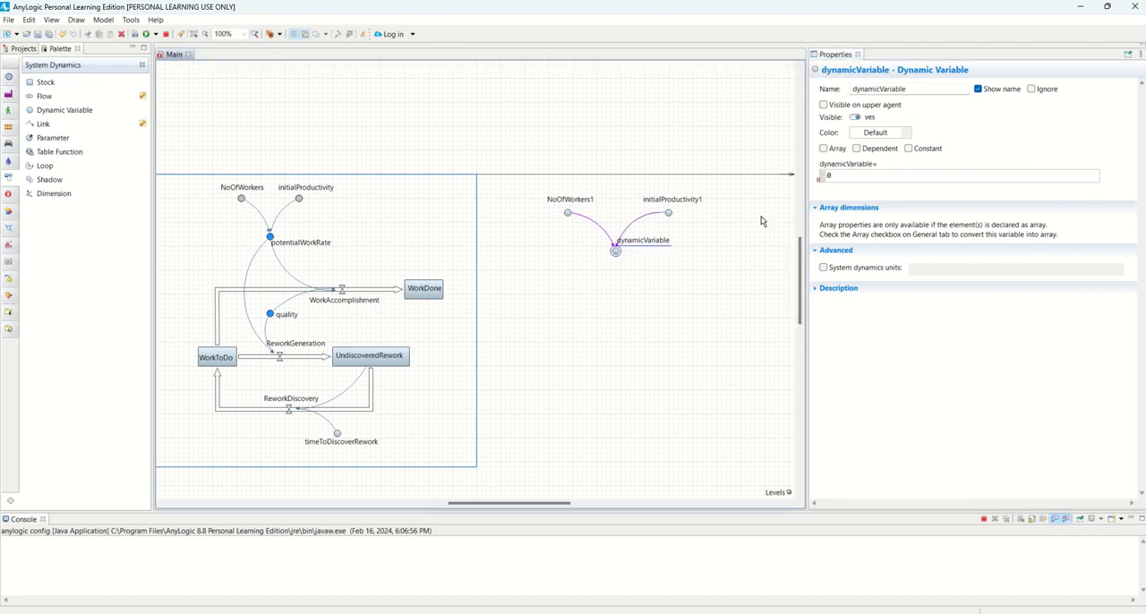
double_click(826, 177)
key(ctrl+v)
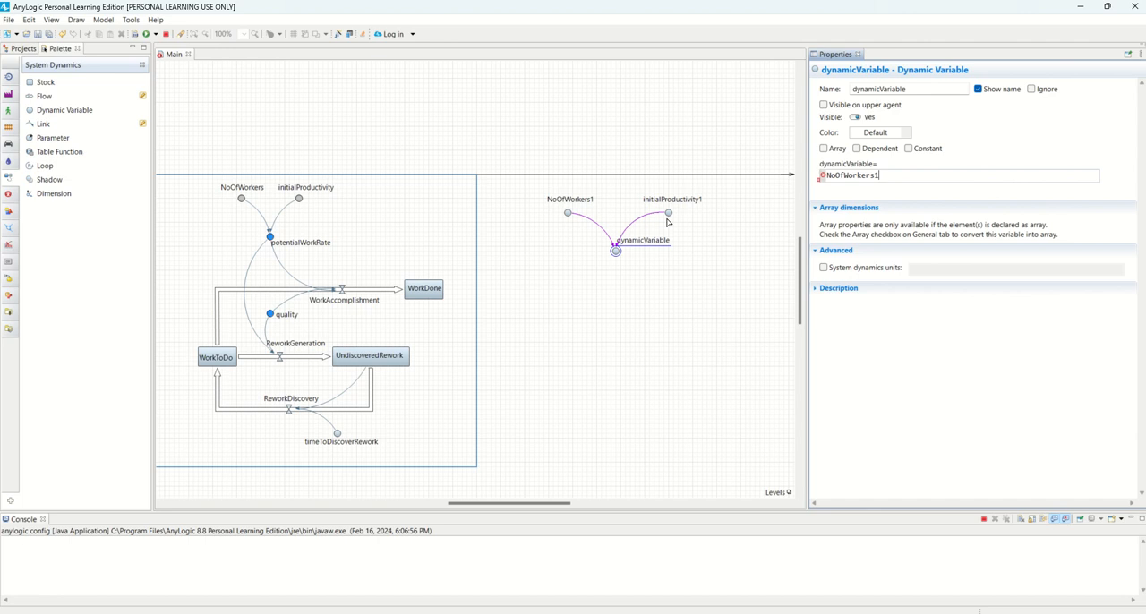
click(668, 213)
double_click(914, 88)
key(ctrl+c)
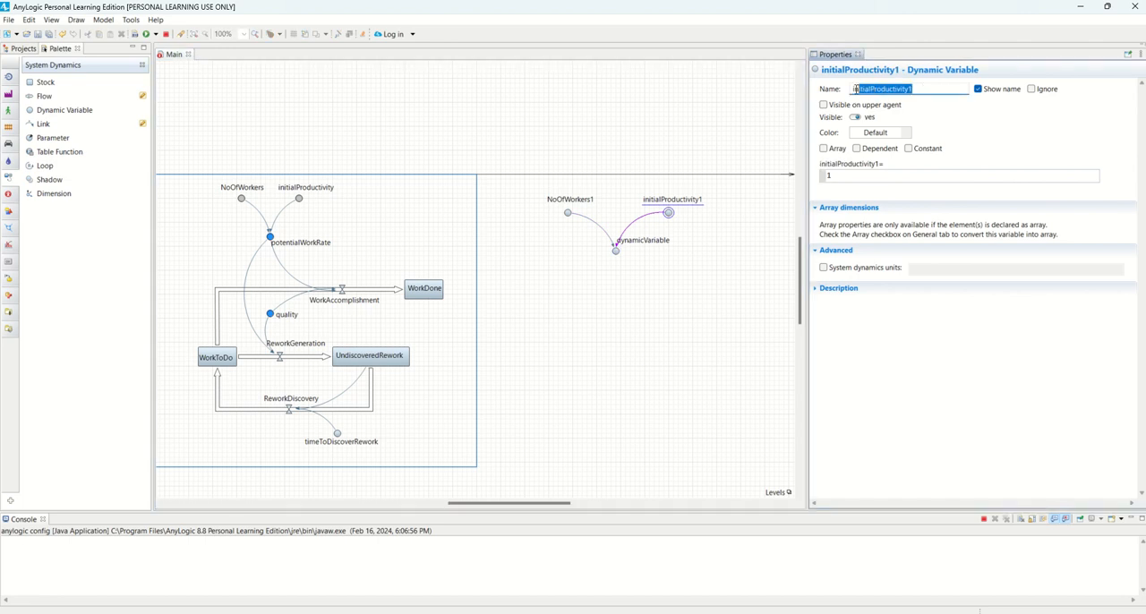
click(616, 251)
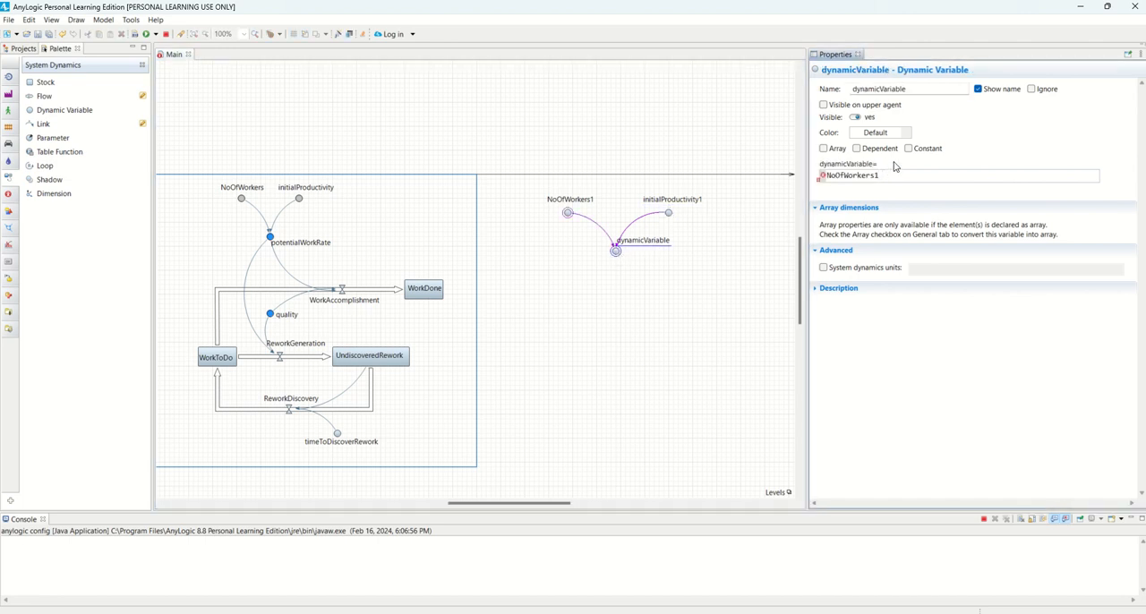
key(ctrl+v)
mouse_move(819, 184)
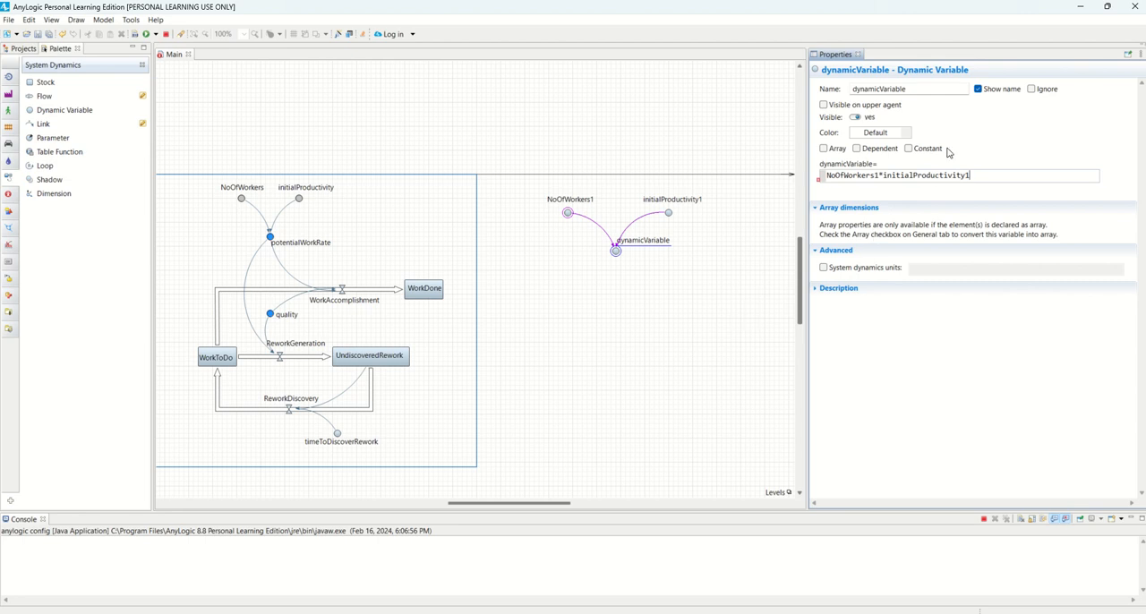
Rename the new dynamic variable as potentialWorkRate1, based on the name copied from the existing potentialWorkRate variable
click(931, 89)
click(626, 335)
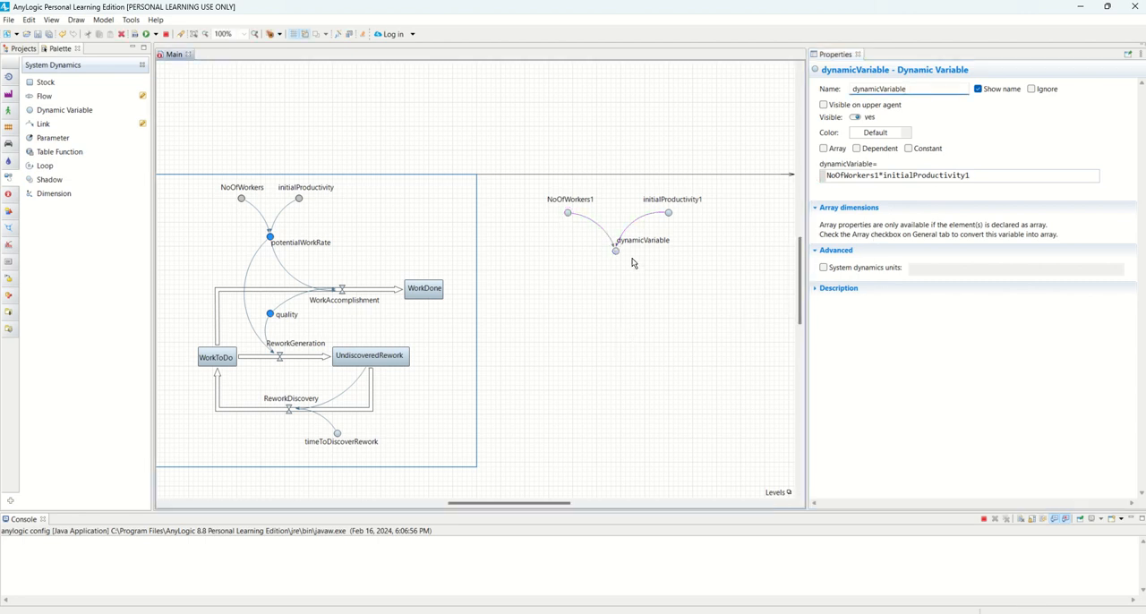
click(616, 252)
click(271, 237)
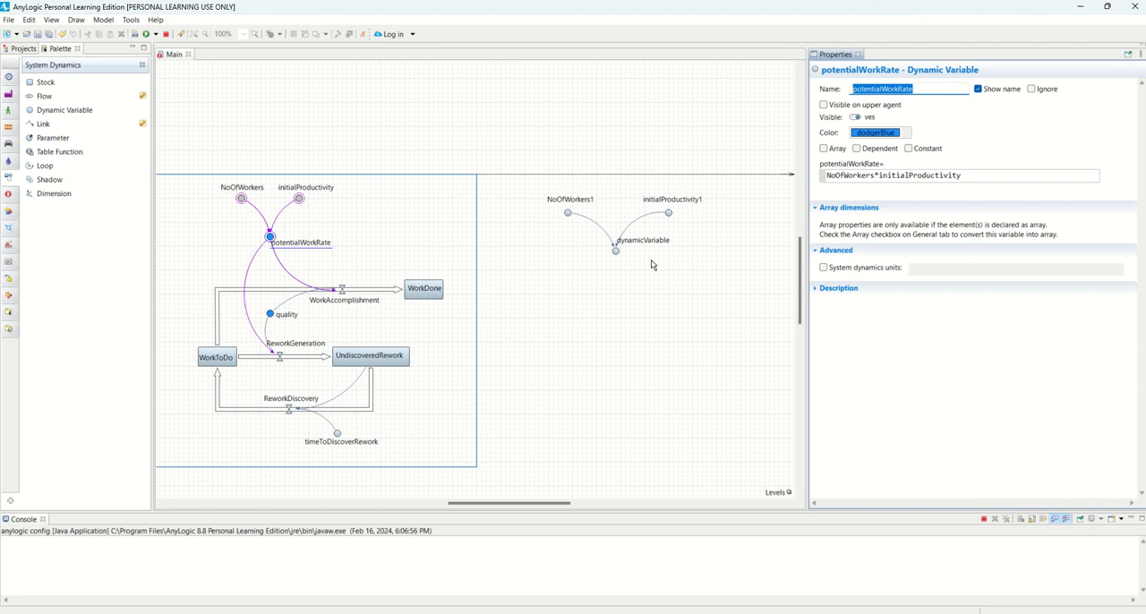
click(616, 251)
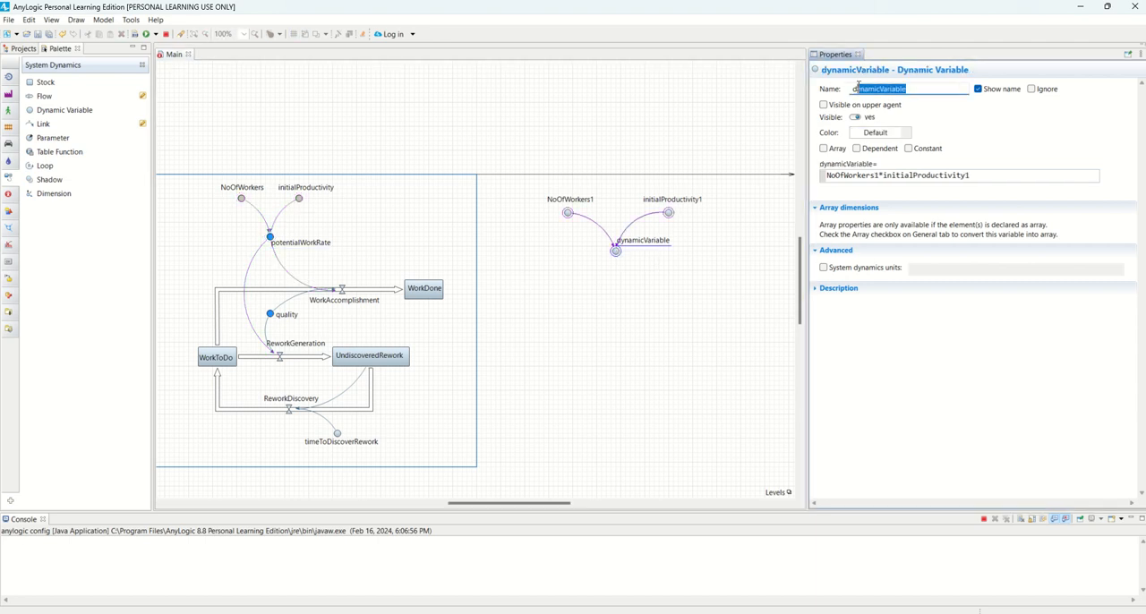
text(potentialWorkRate)
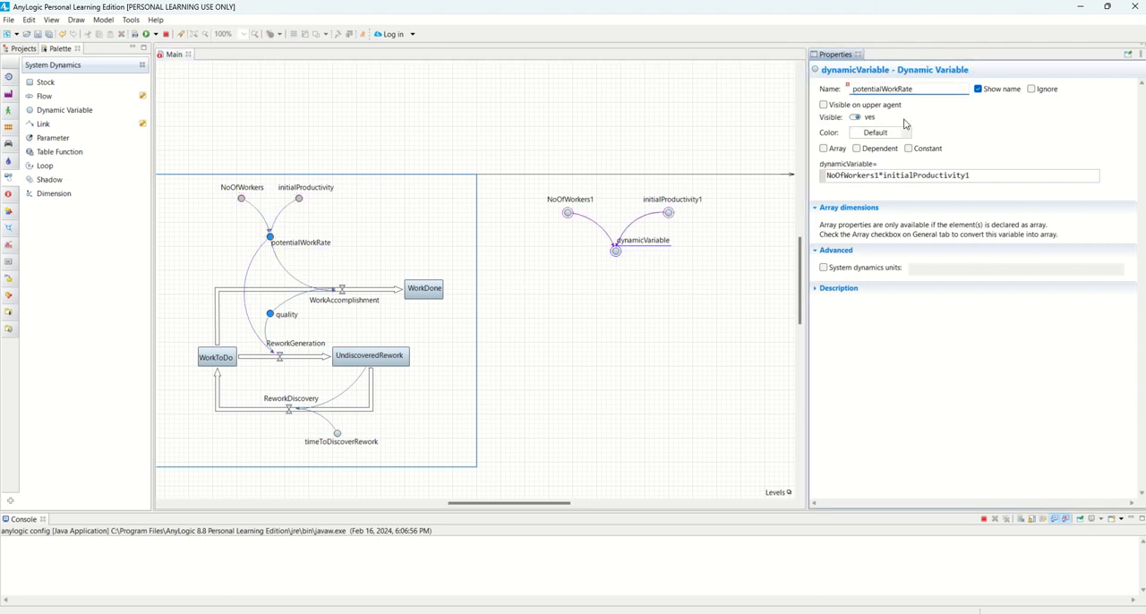
text(1)
click(652, 284)
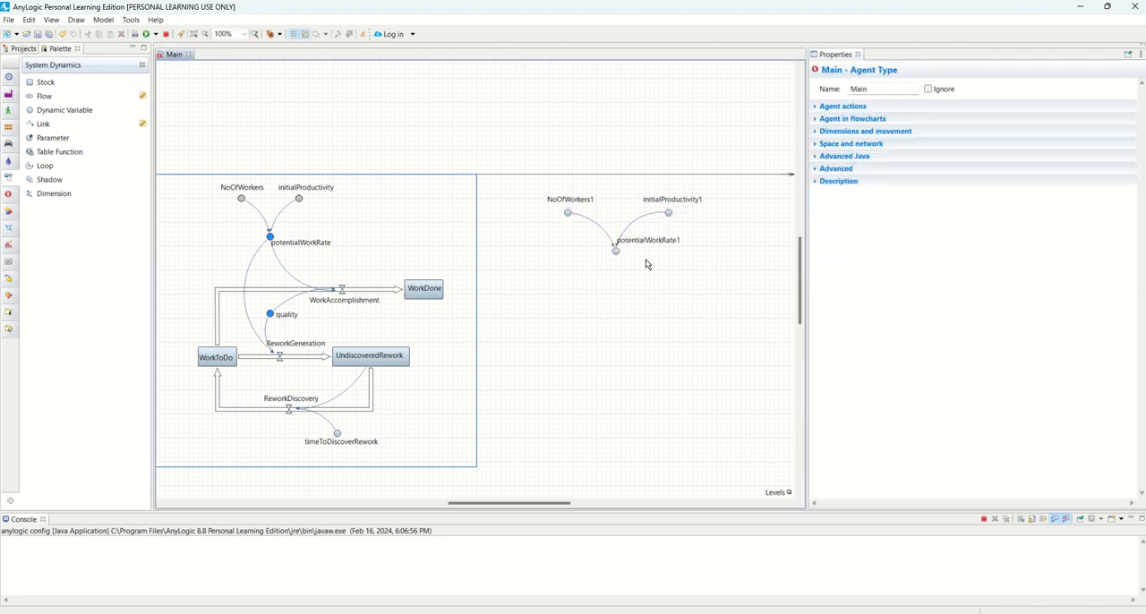
Move the name of potentialWorkRate1 to just below its icon
click(616, 252)
drag(646, 242, 624, 262)
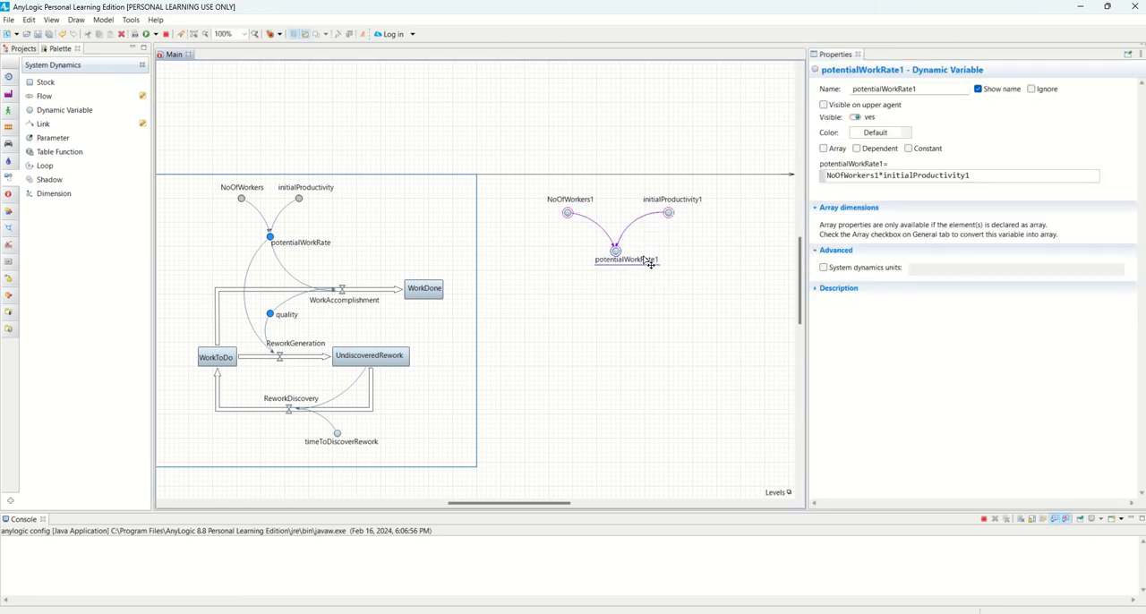
click(507, 298)
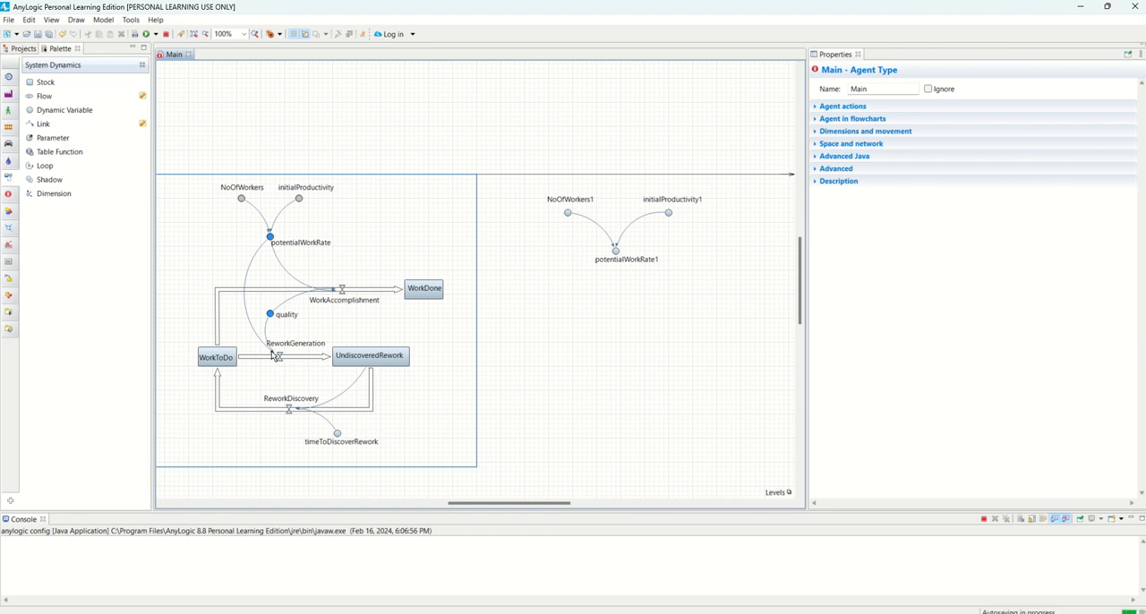
Add a stock below NoOfWorkers1, slightly to its left, and enlarge its box
drag(33, 87, 529, 295)
click(531, 317)
click(570, 307)
click(541, 311)
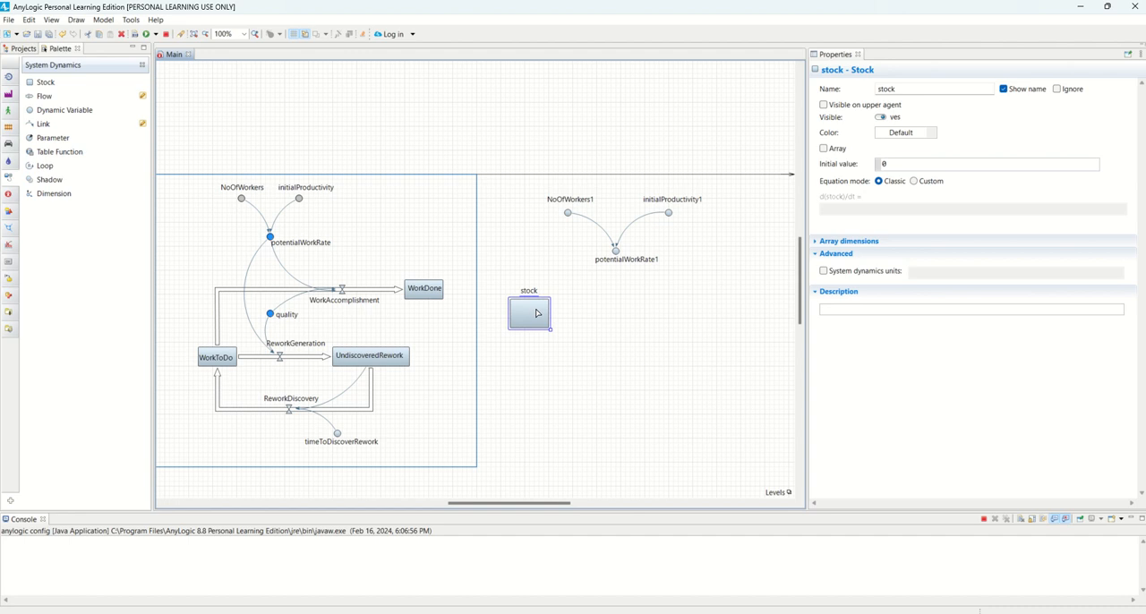
Change the new stock's color to lime green
click(932, 133)
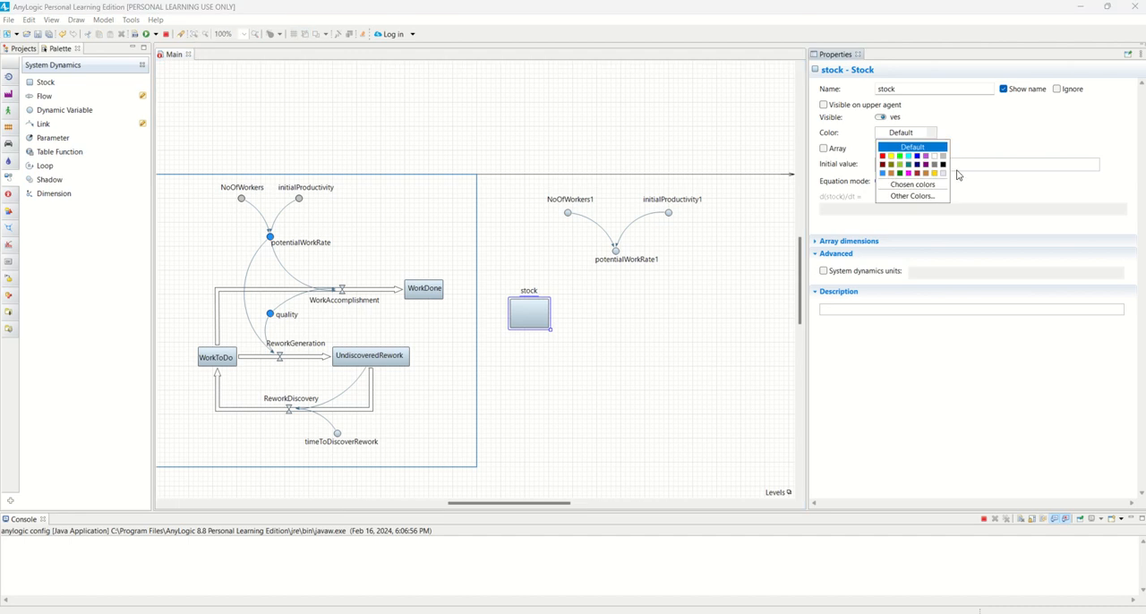
click(899, 156)
click(571, 455)
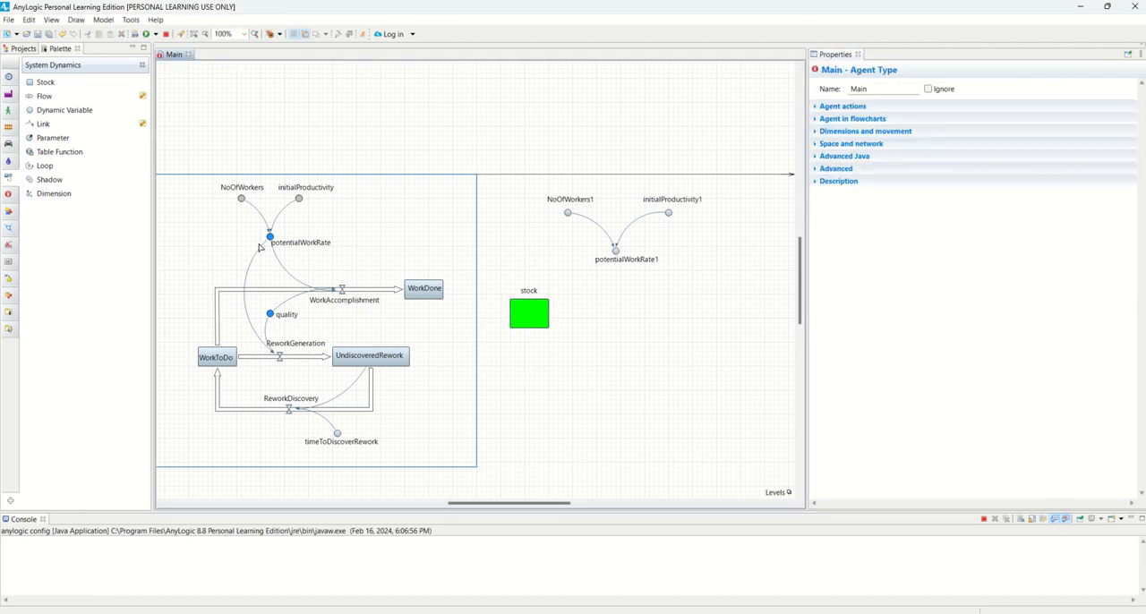
Rename the green stock as WorkToDo1 and shift it slightly right with its name centered above the box
click(530, 315)
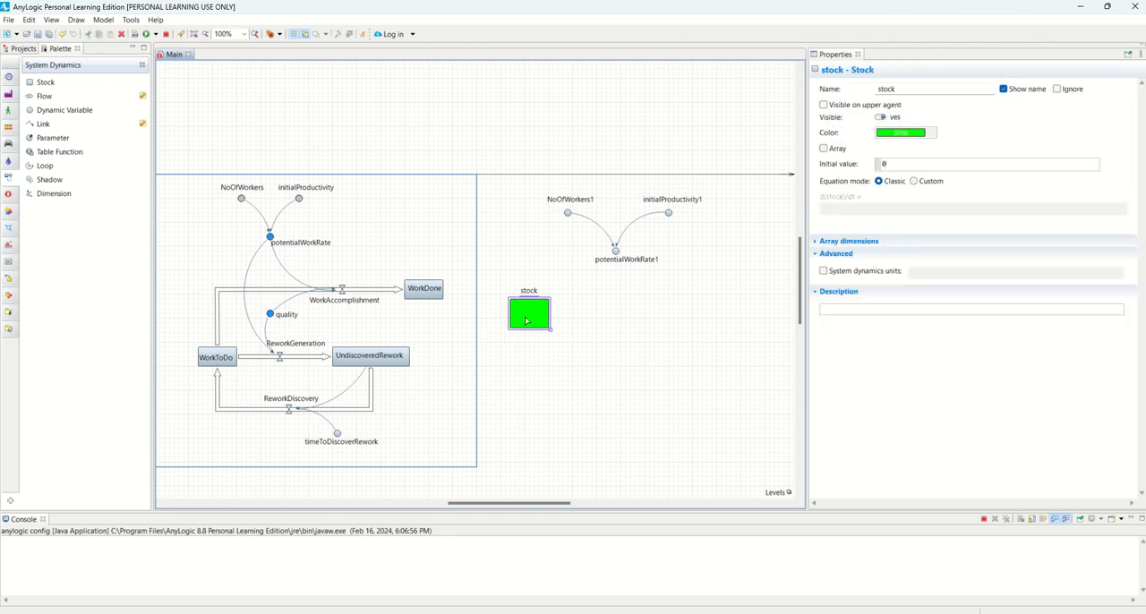
click(893, 88)
double_click(909, 86)
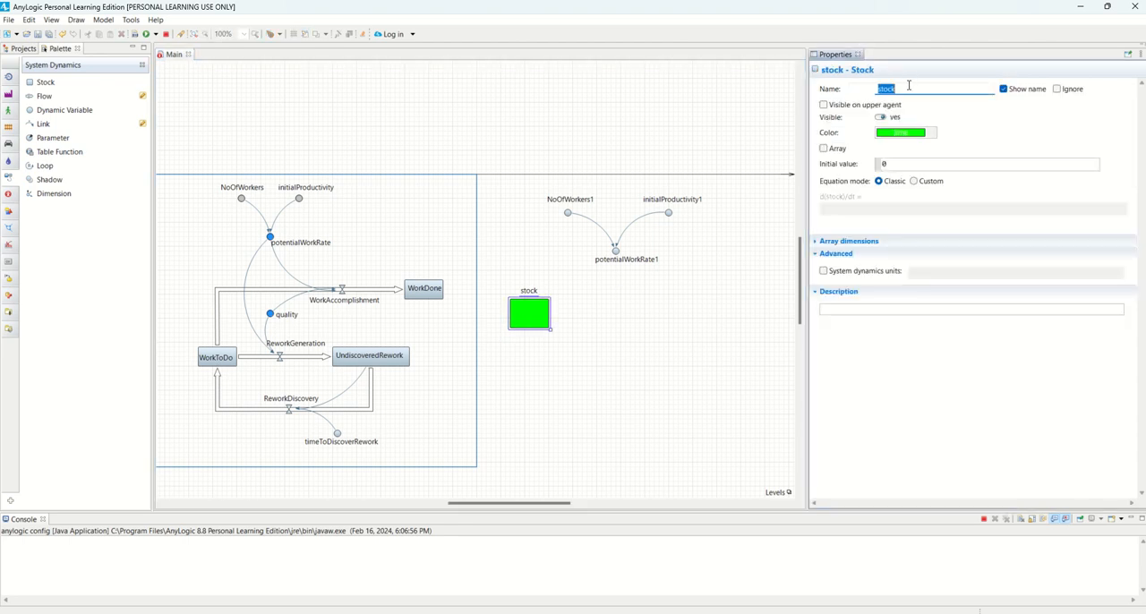
text(WorkToDo1)
click(509, 339)
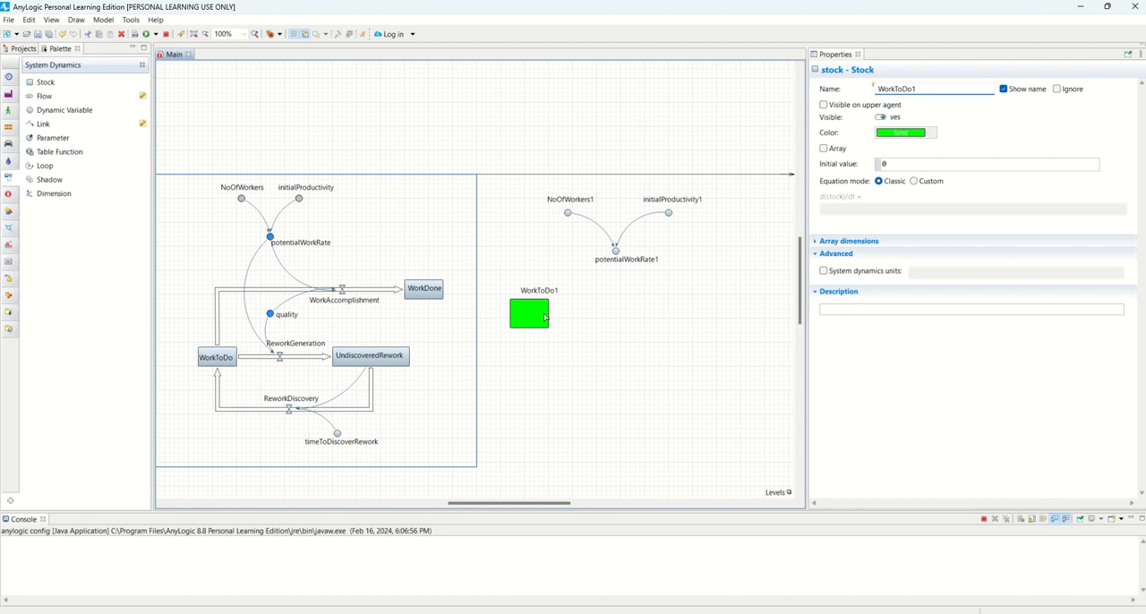
drag(532, 317, 542, 289)
click(466, 253)
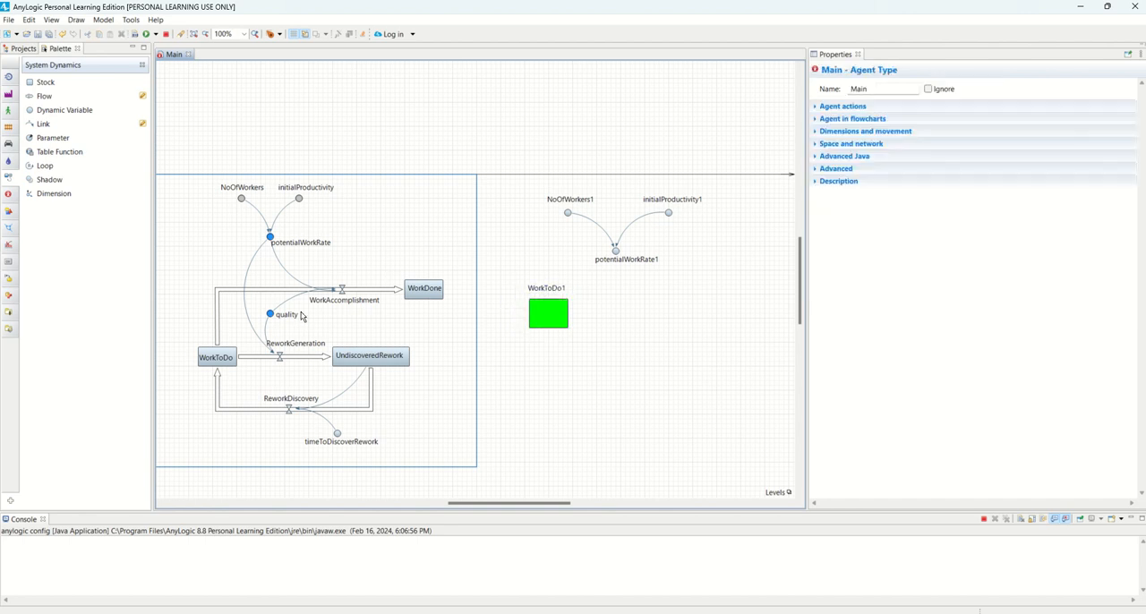
Add a stock to the right of potentialWorkRate1 and enlarge its box
click(41, 82)
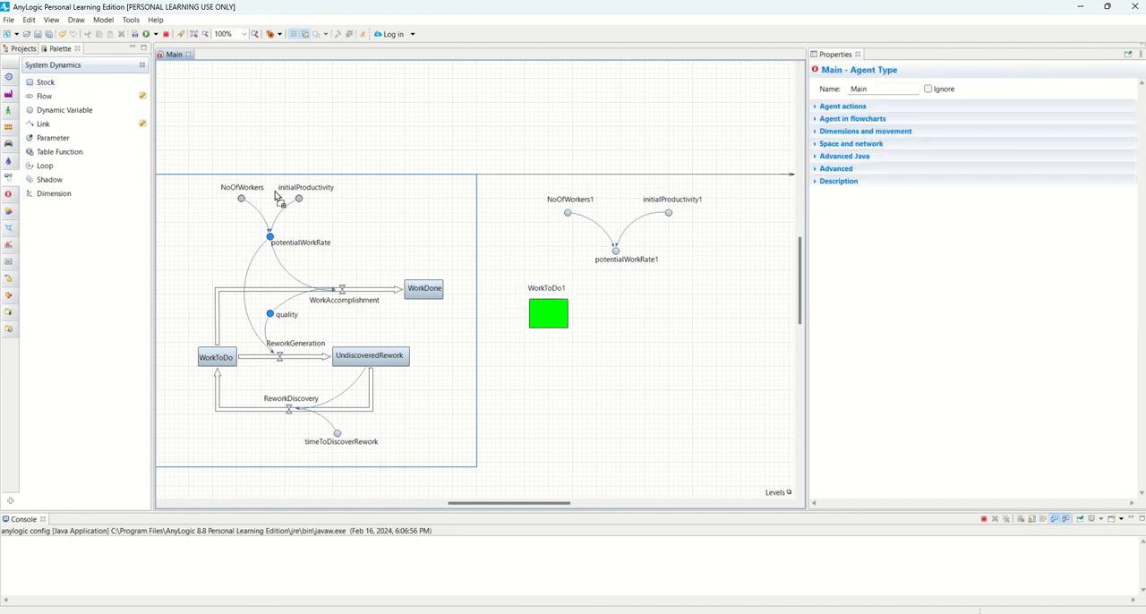
click(718, 267)
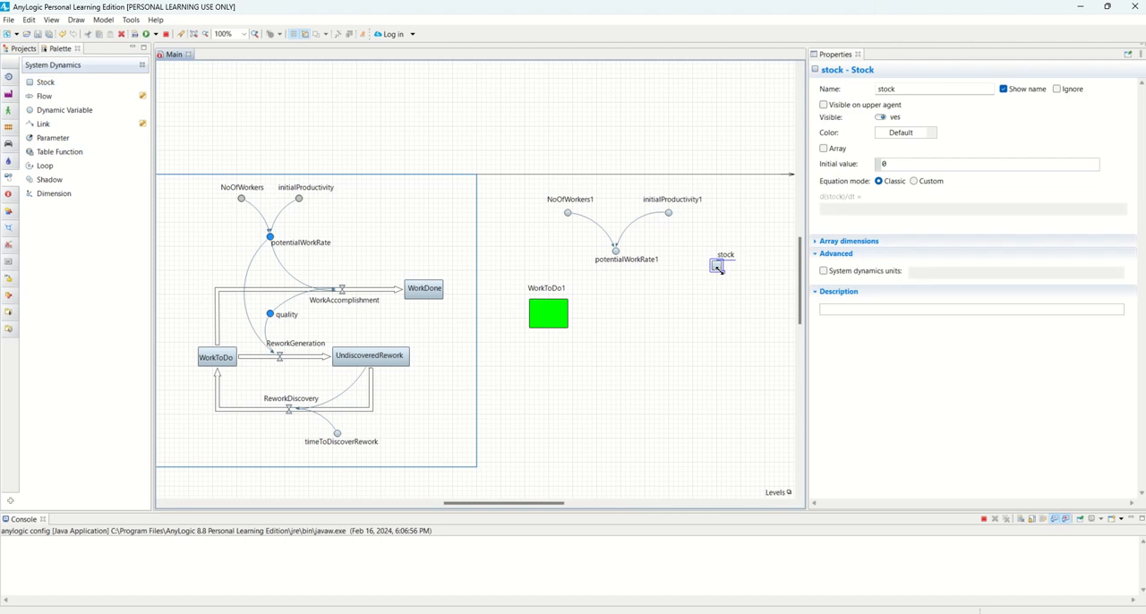
drag(718, 270, 742, 290)
click(143, 97)
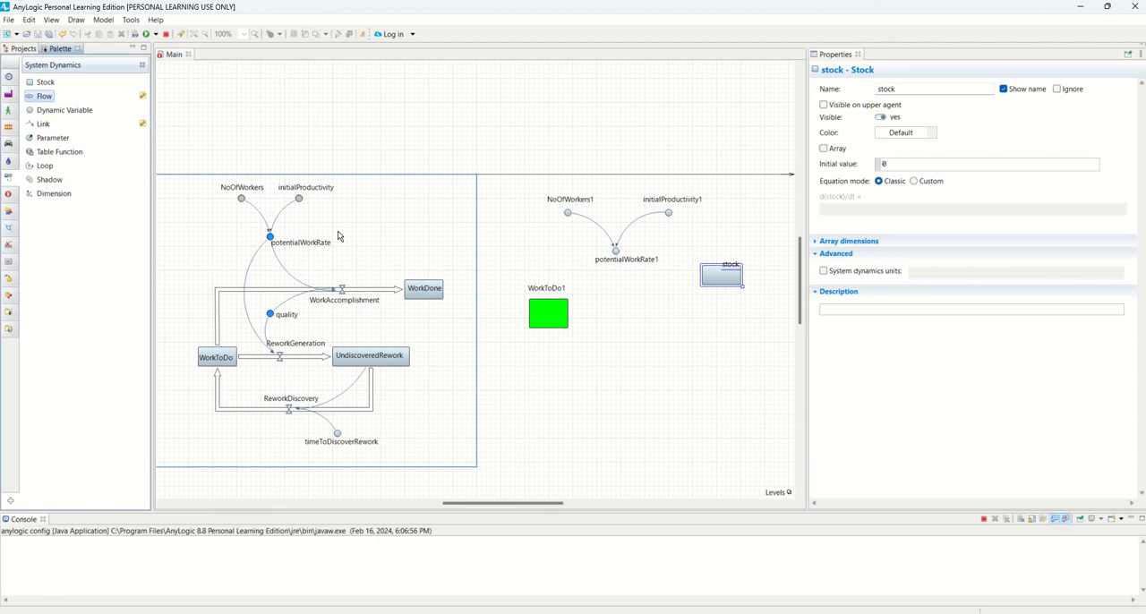
click(144, 97)
click(560, 313)
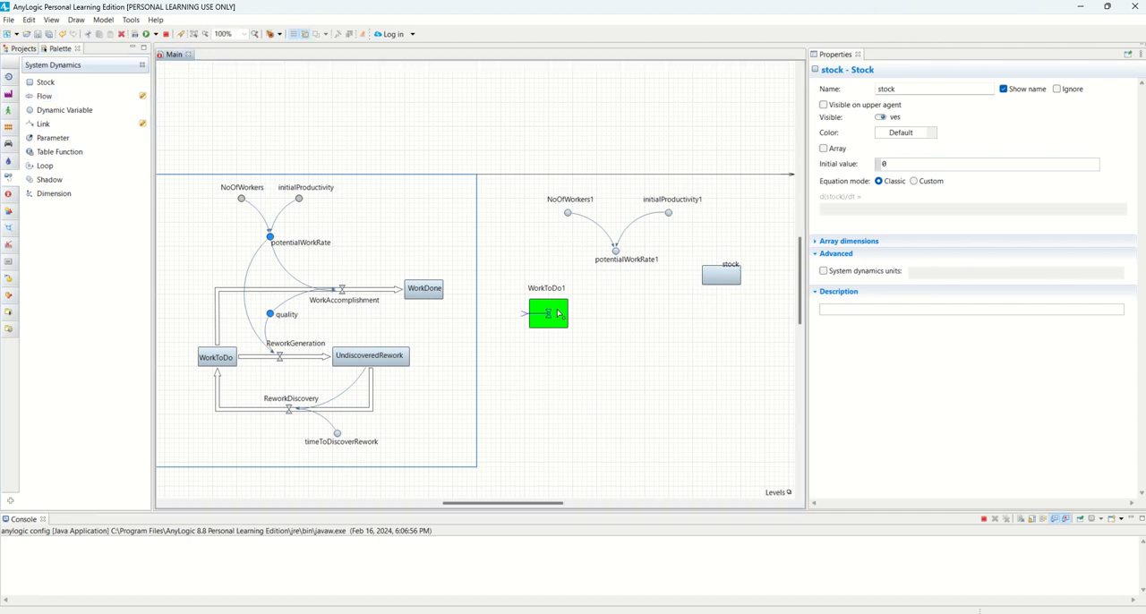
click(582, 315)
drag(567, 312, 605, 324)
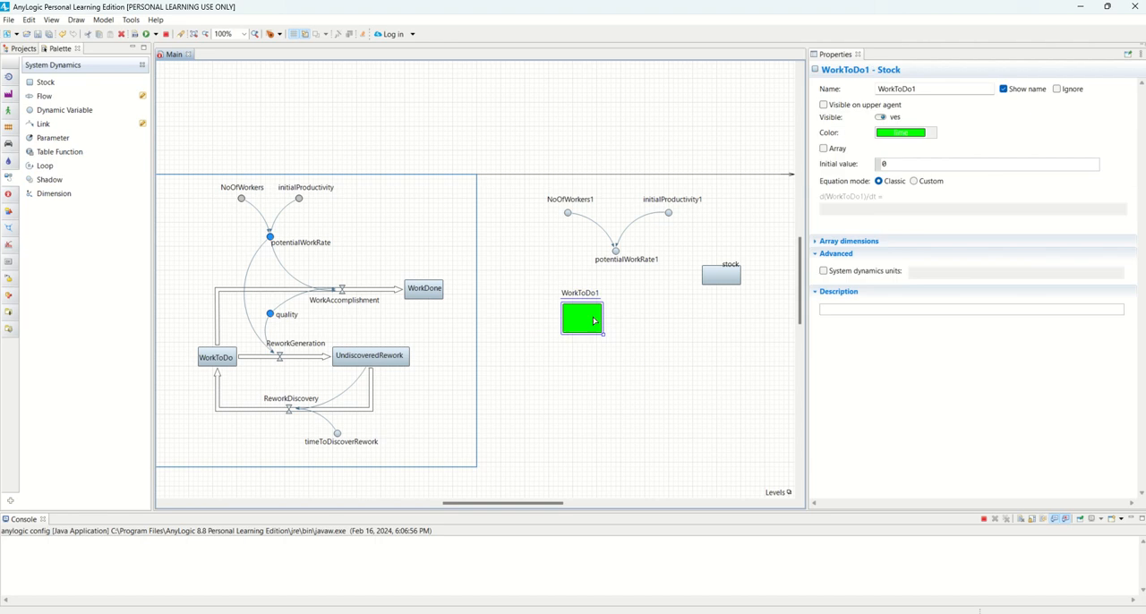
click(610, 316)
click(142, 97)
click(141, 96)
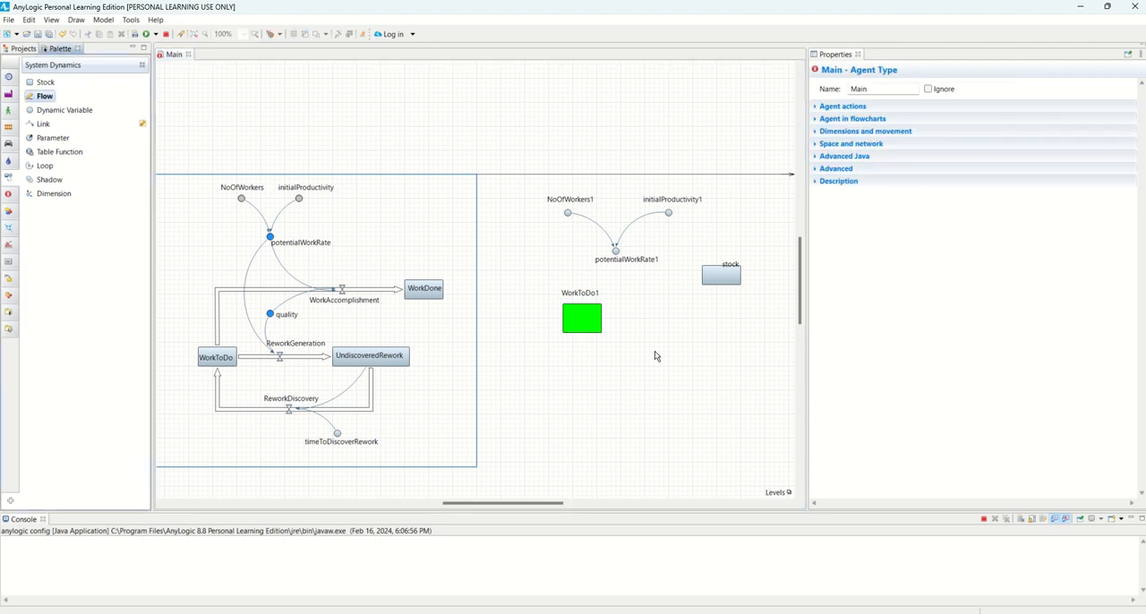
click(578, 320)
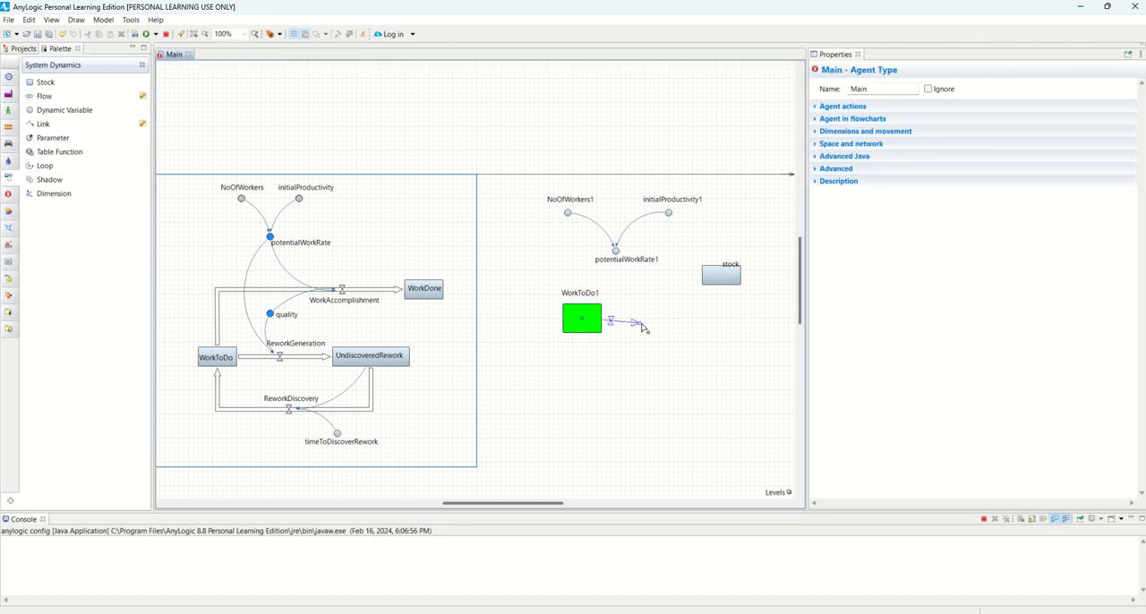
double_click(716, 319)
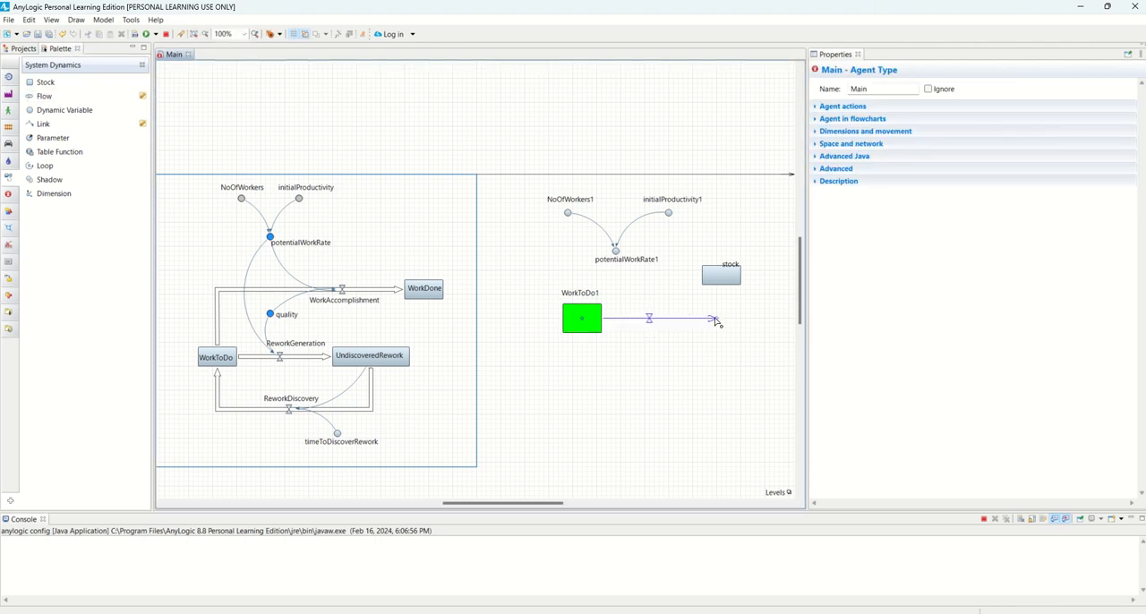
click(716, 379)
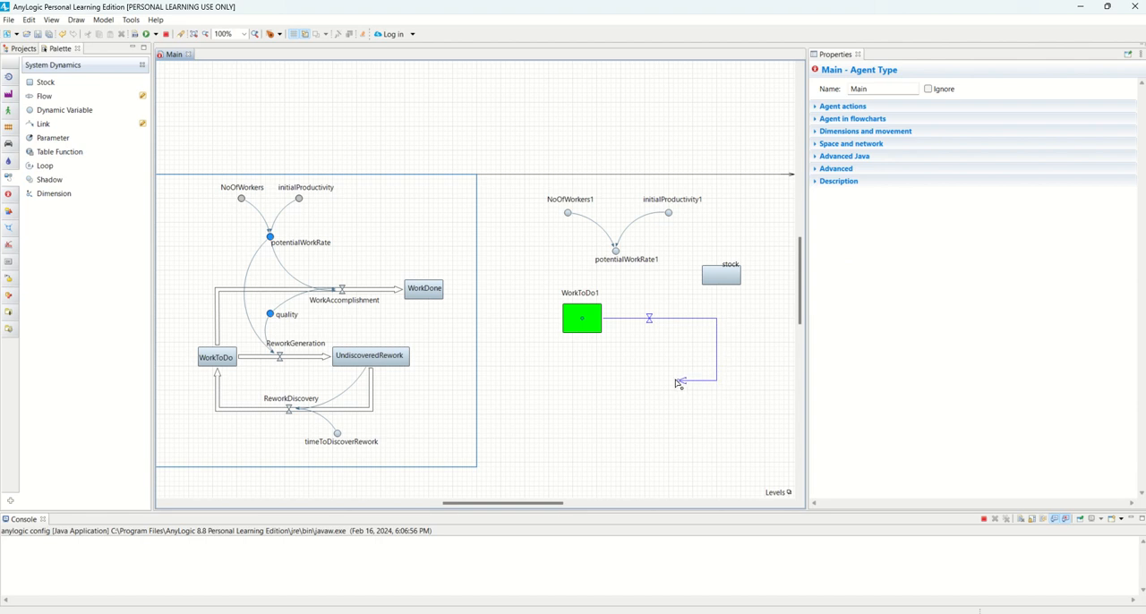
click(579, 381)
key(Escape)
Move the new stock level with WorkToDo1, rename it UndiscoveredRework1, and center its name above the box
drag(720, 274, 736, 324)
double_click(889, 88)
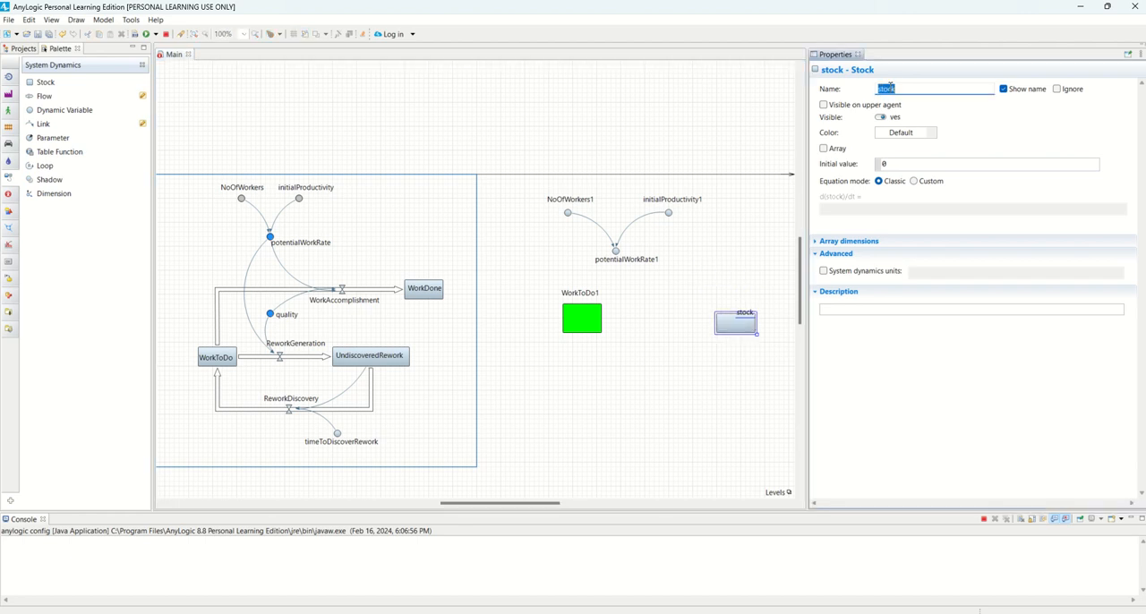
text(UnndiscoveredRework1)
key(Return)
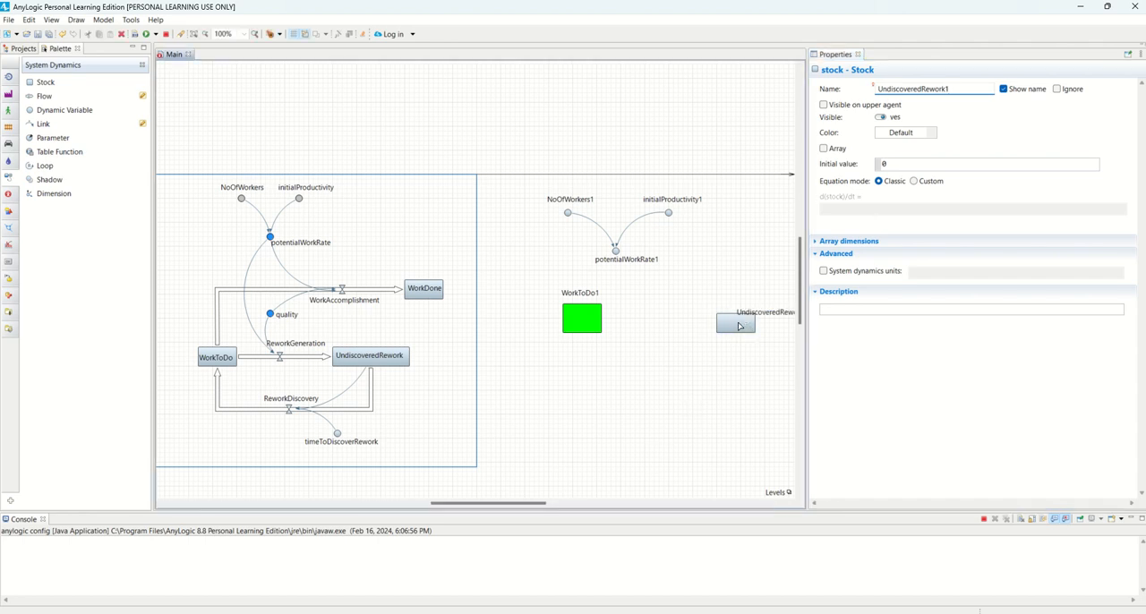
drag(739, 327, 738, 299)
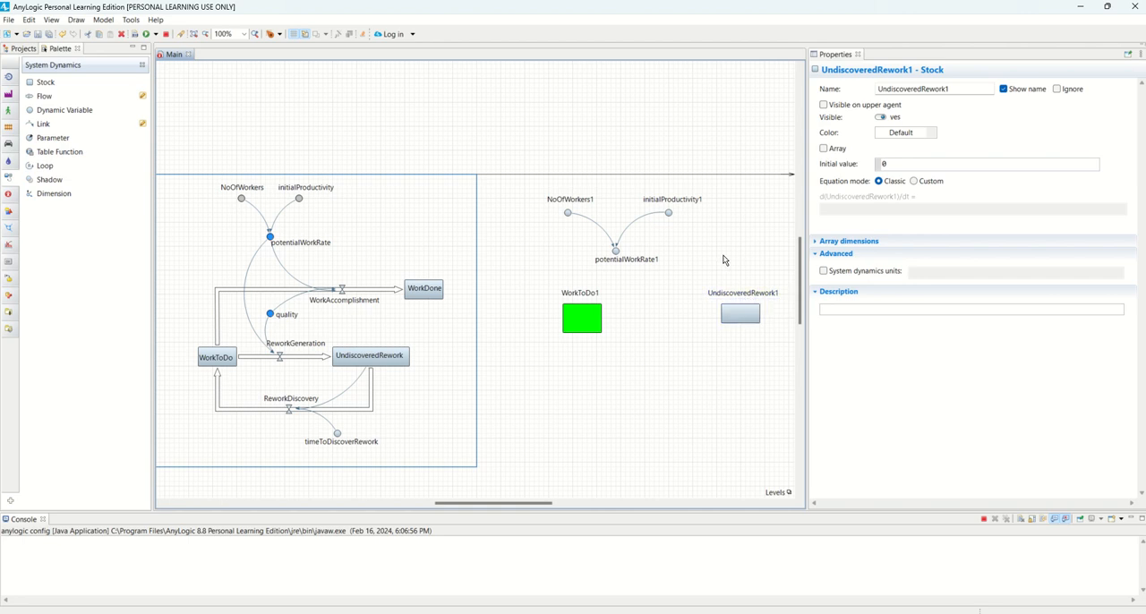
click(607, 351)
Duplicate the UndiscoveredRework1 stock and place the copy directly above the original
click(738, 314)
drag(742, 328, 588, 384)
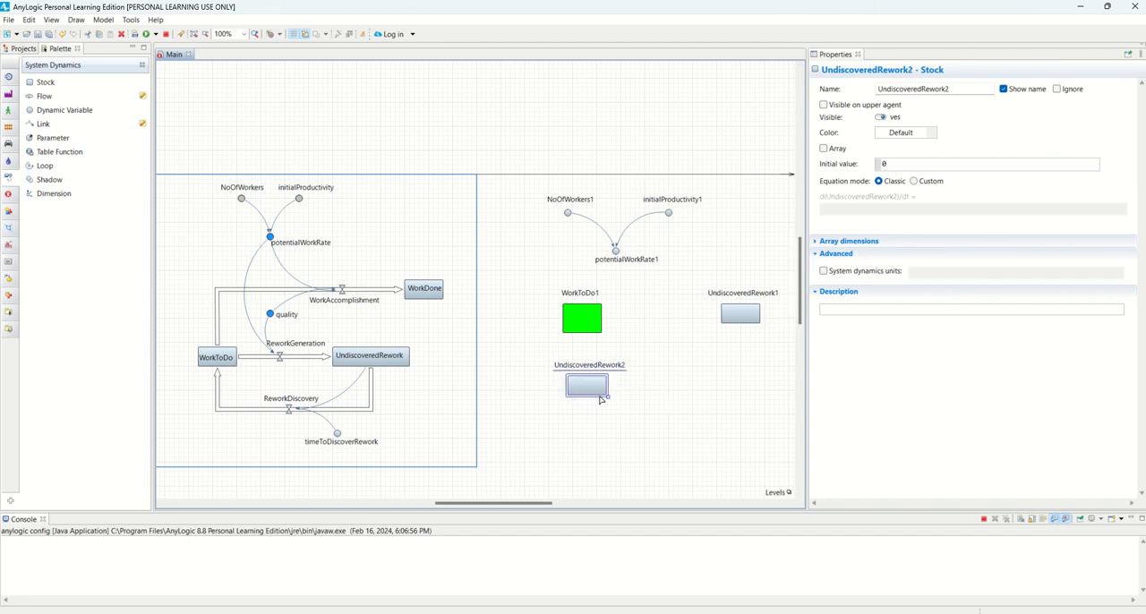
drag(600, 400, 749, 247)
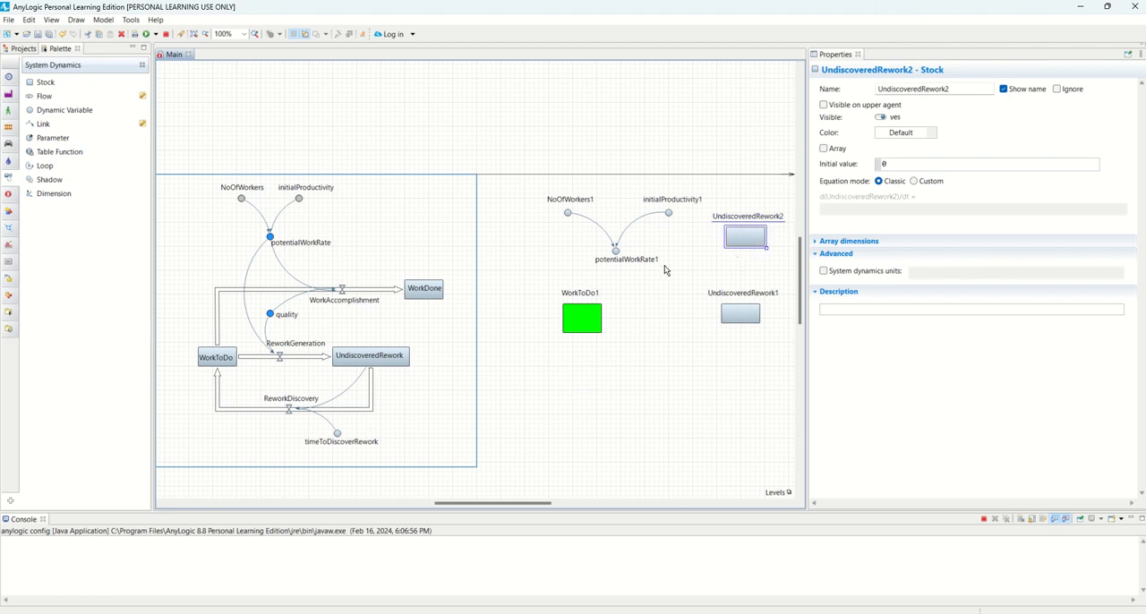
Shift both UndiscoveredRework stocks down together and move WorkToDo1 down and left, level with UndiscoveredRework1
drag(785, 350, 684, 190)
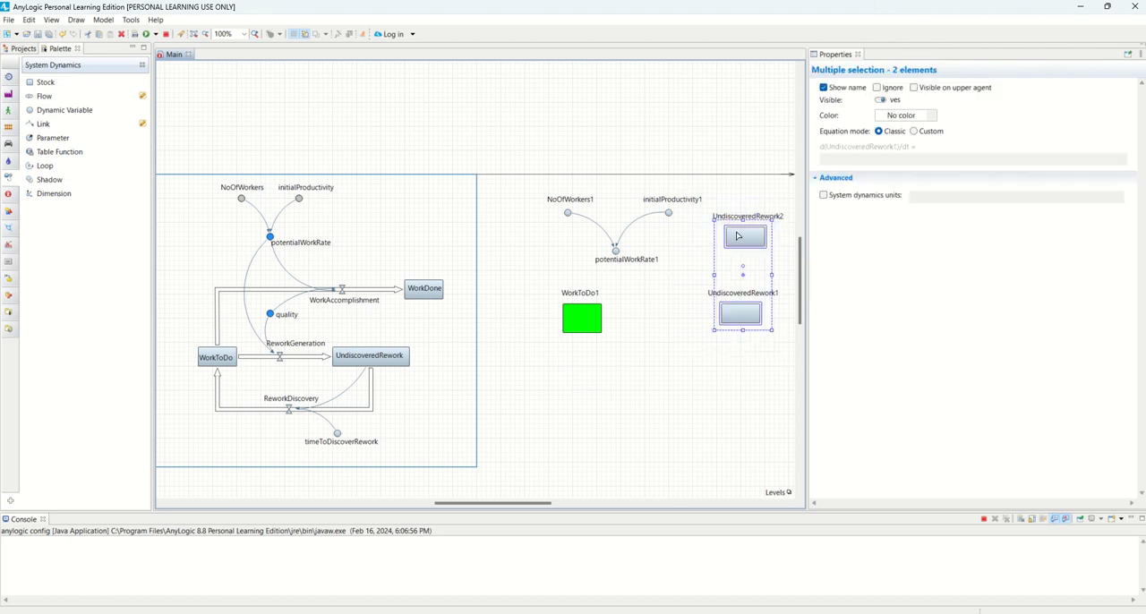
drag(746, 278, 750, 355)
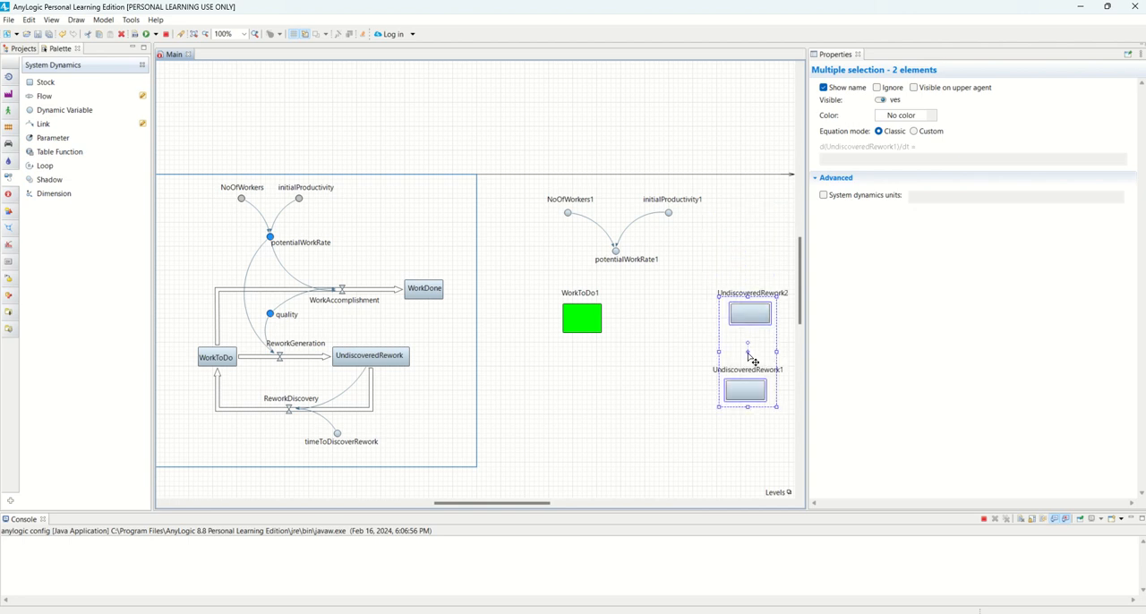
drag(637, 368, 537, 273)
drag(587, 322, 555, 397)
Try to rename the duplicated stock above UndiscoveredRework1 as WorkDone
click(752, 313)
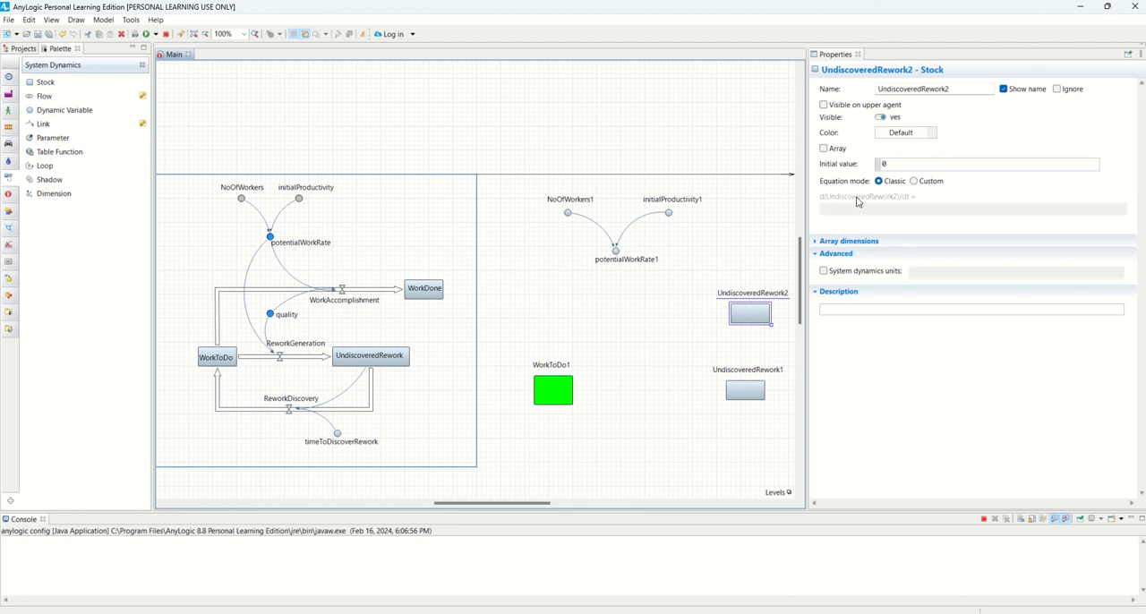
double_click(896, 90)
text(W)
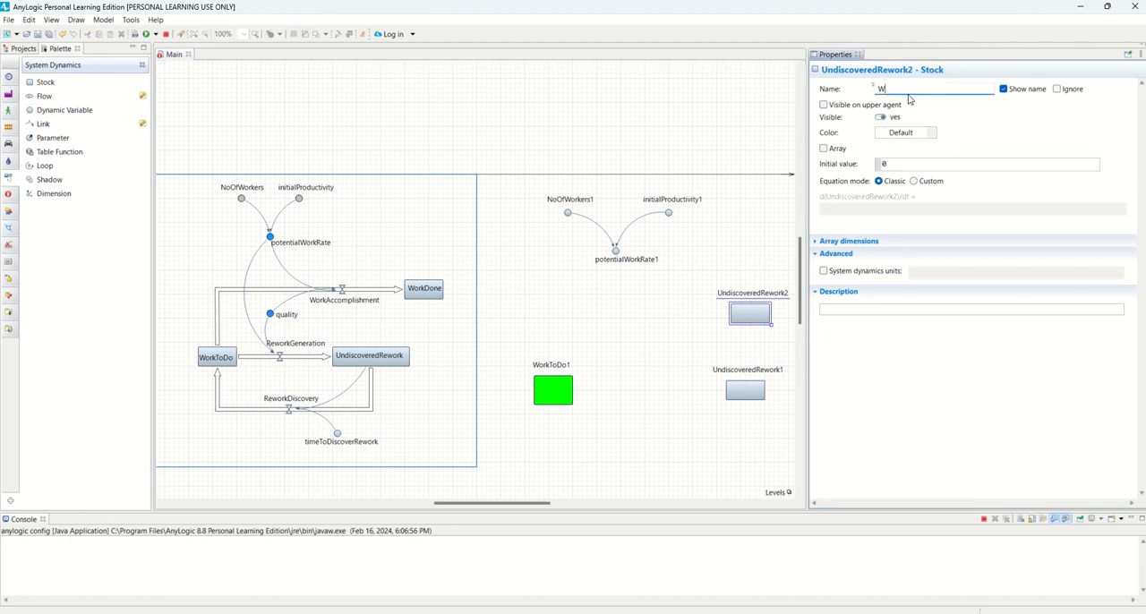
text(orkDone)
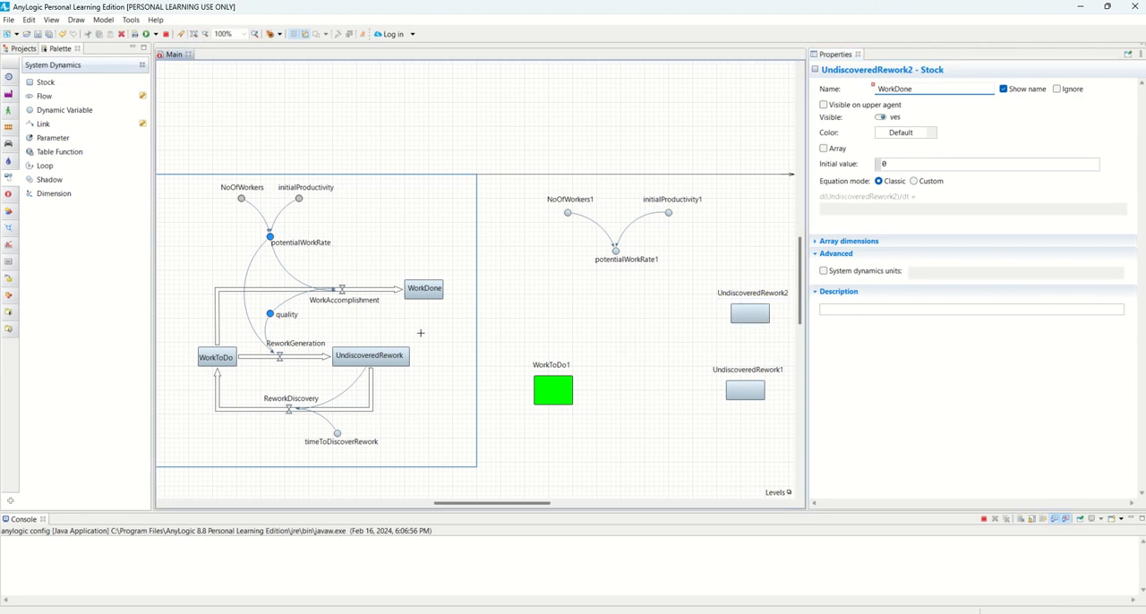
click(421, 334)
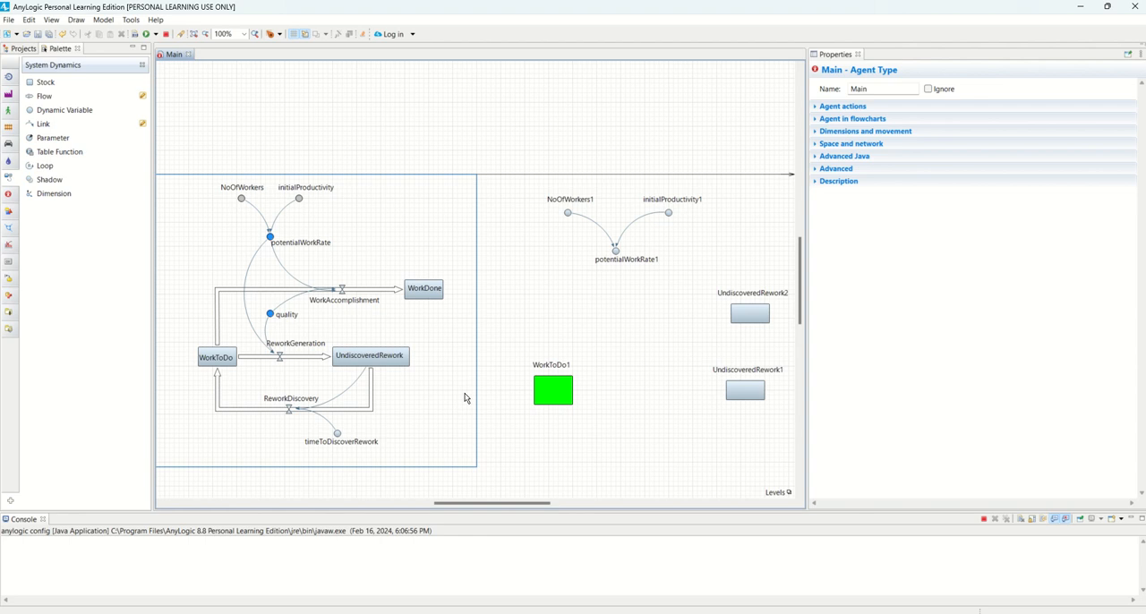
Rename the duplicated stock above UndiscoveredRework1 as WorkDone1
click(763, 316)
double_click(939, 88)
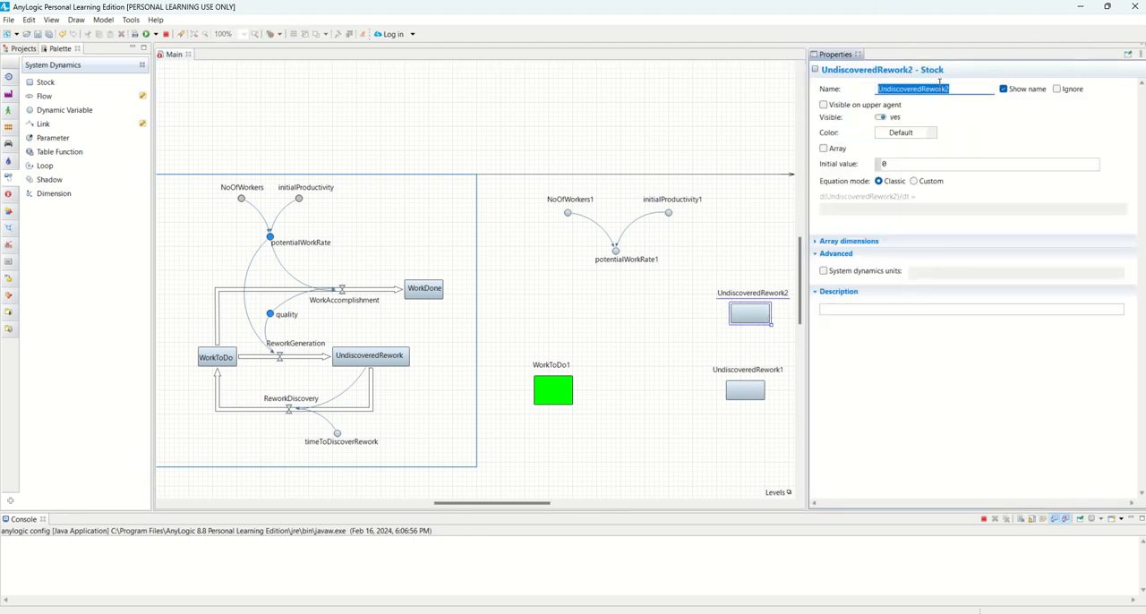
text(WOr)
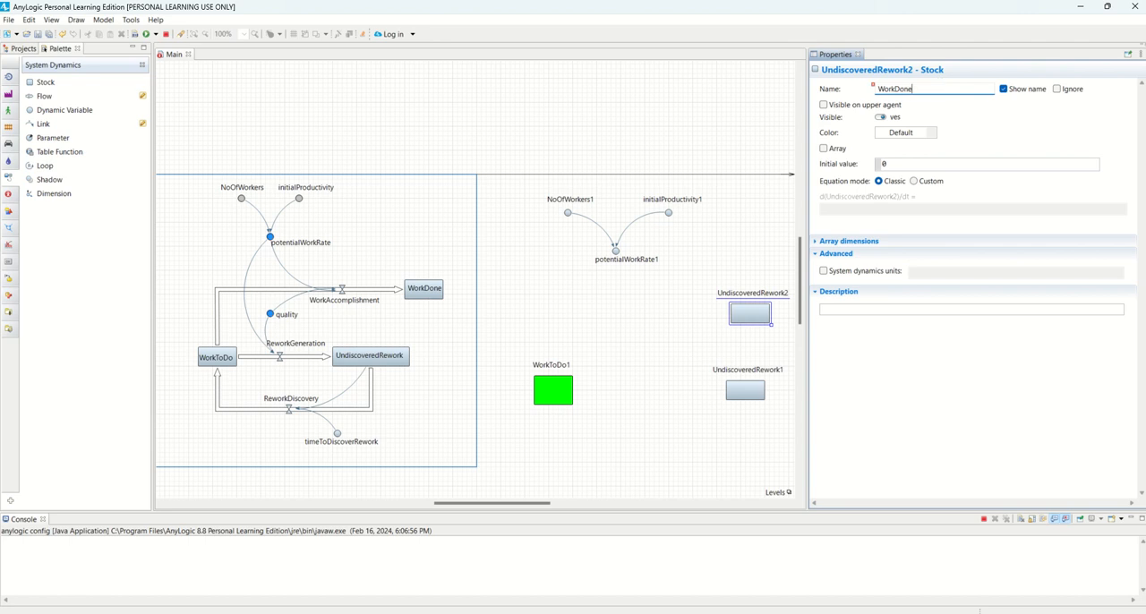
click(663, 370)
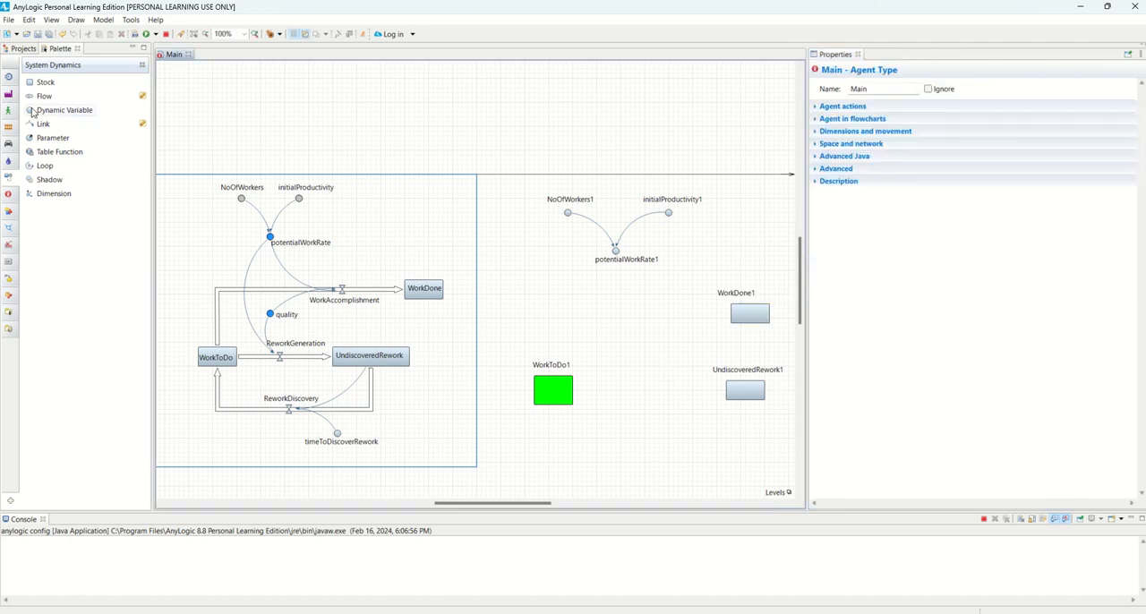
Draw a straight flow from WorkToDo1 to UndiscoveredRework1
click(142, 96)
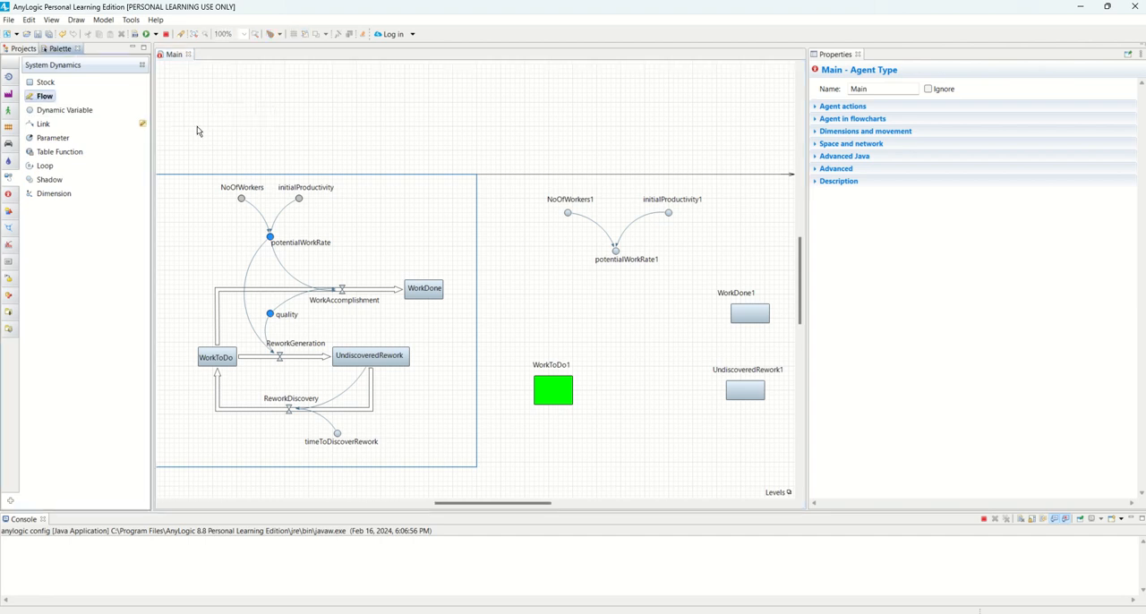
click(561, 394)
click(745, 398)
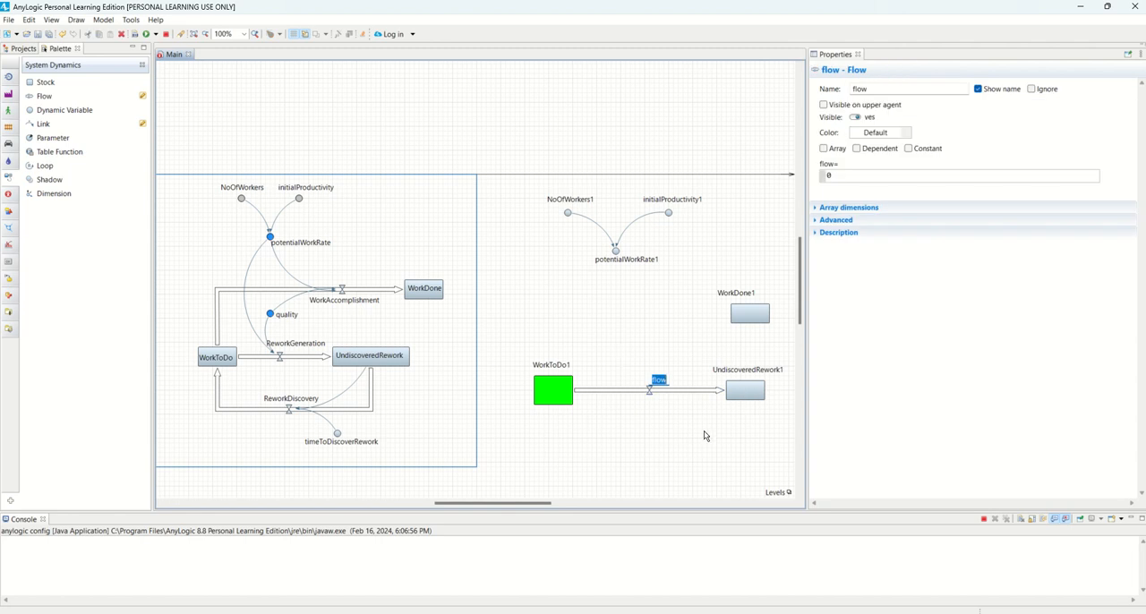
Draw a return flow from UndiscoveredRework1 to WorkToDo1, routed below both stocks, and square its corner beneath WorkToDo1
click(142, 96)
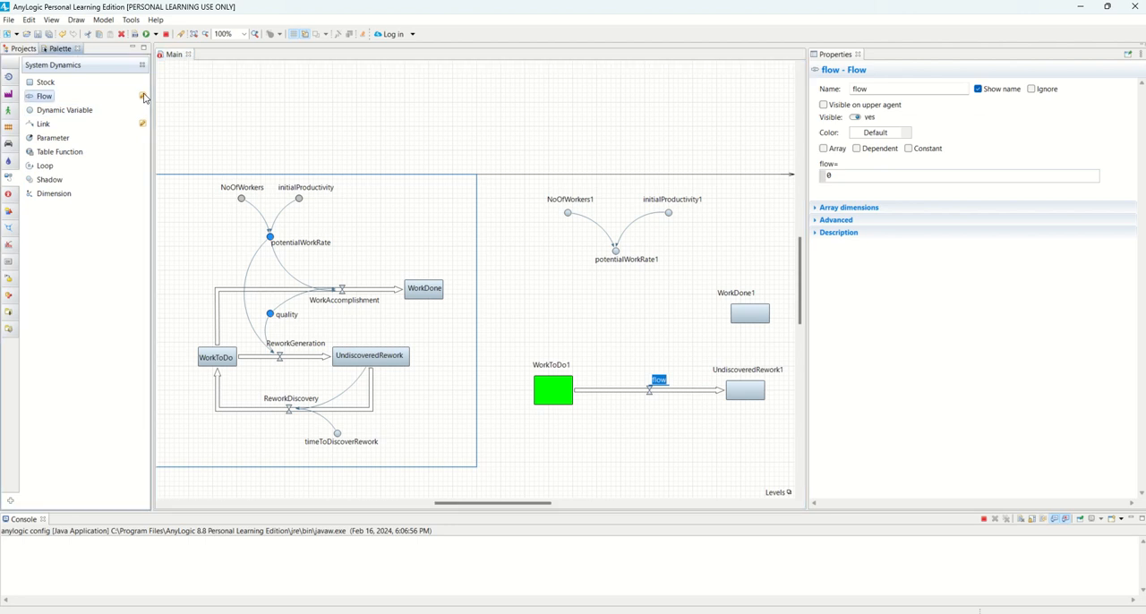
click(748, 395)
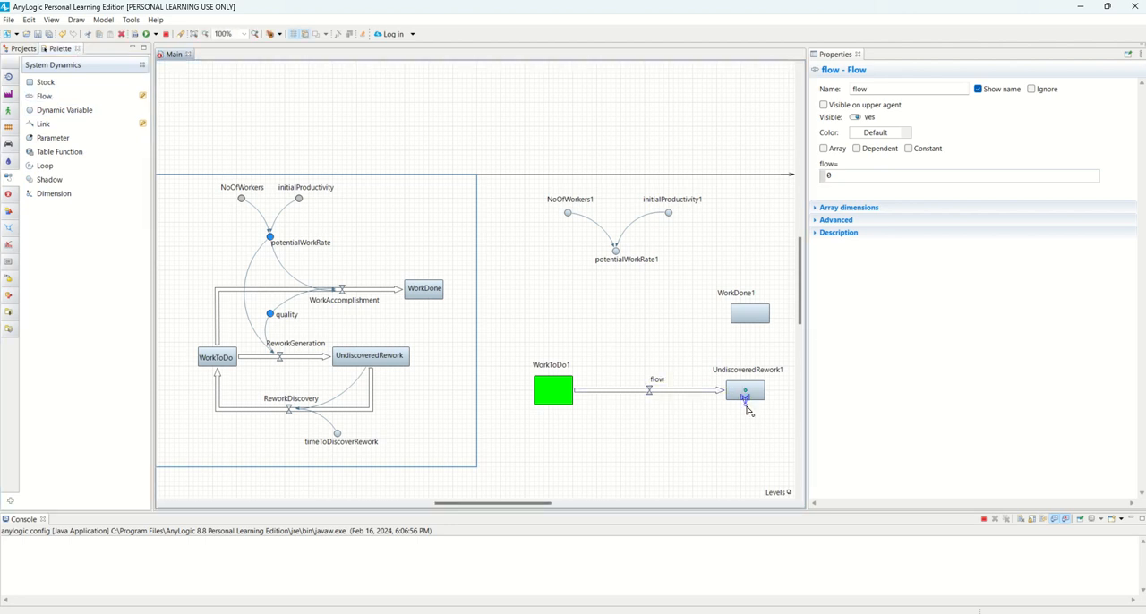
click(745, 463)
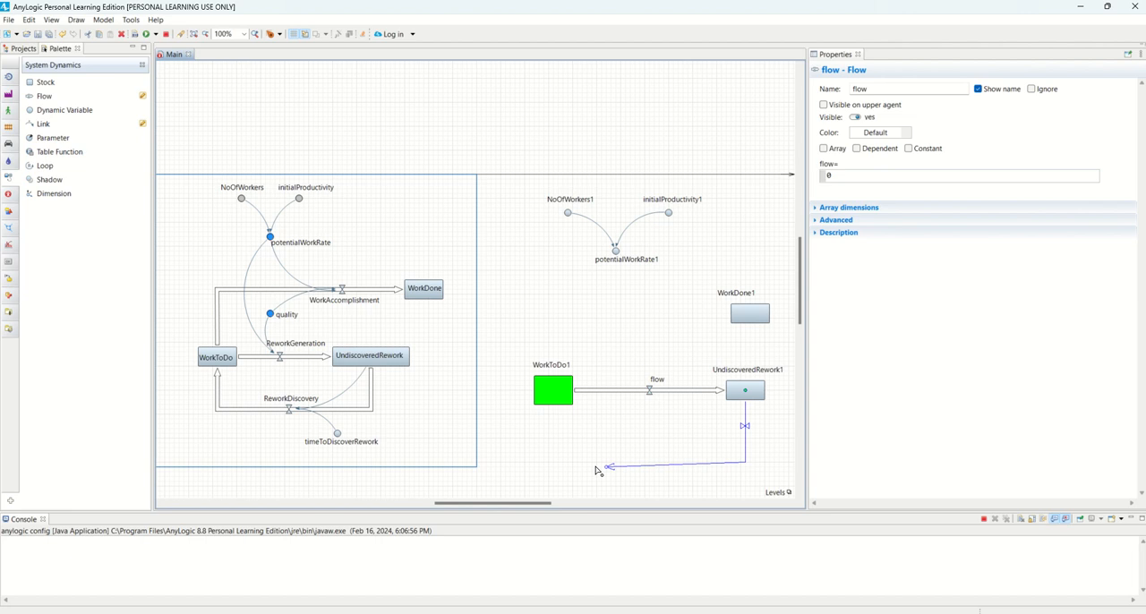
click(548, 463)
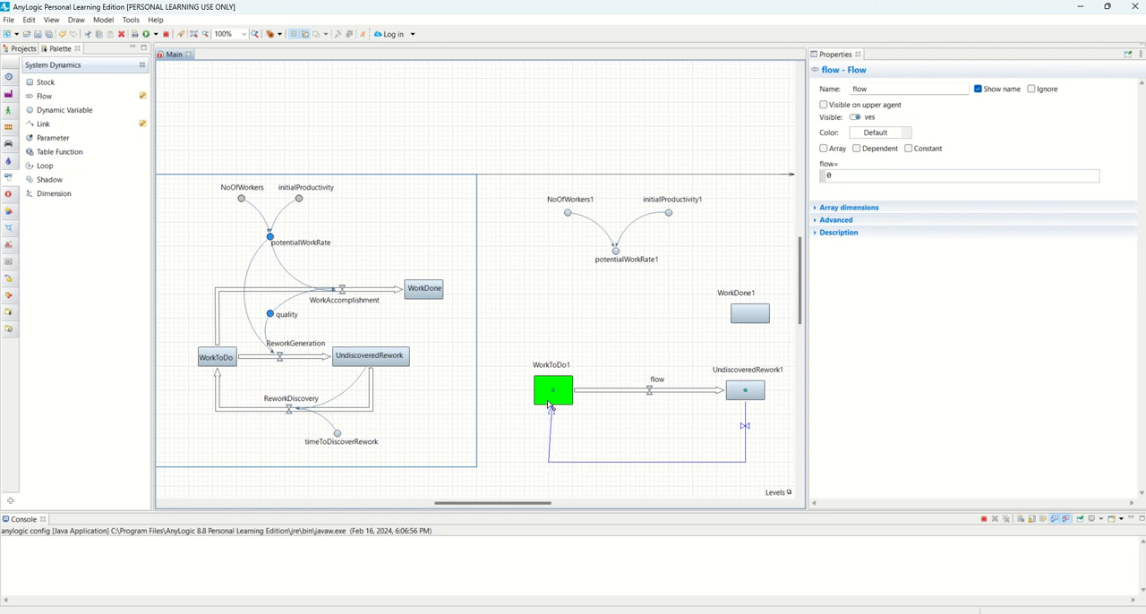
click(550, 398)
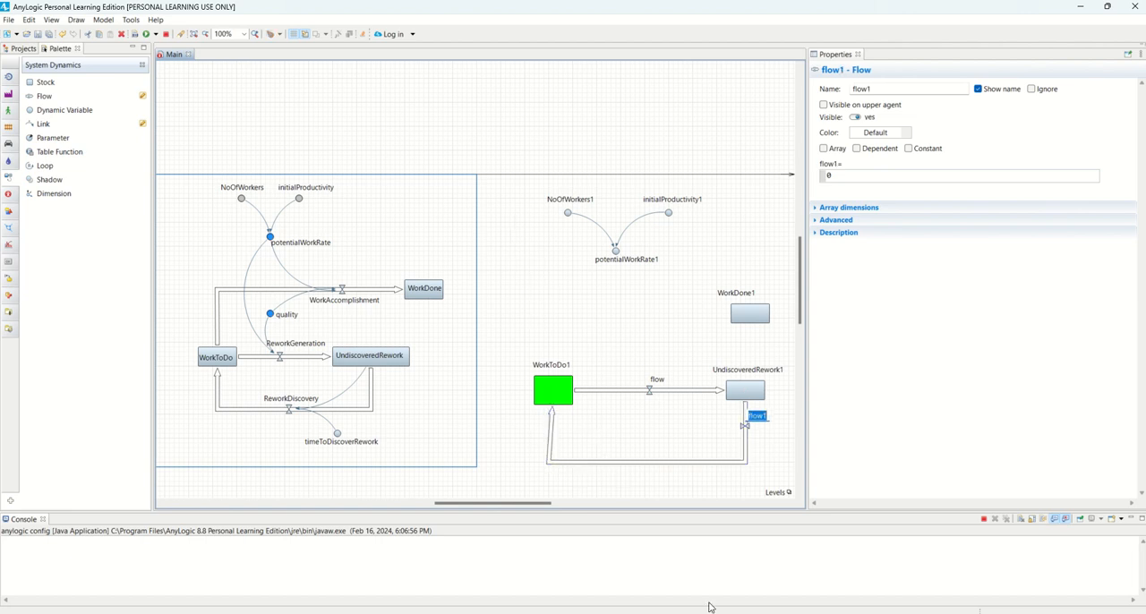
click(549, 461)
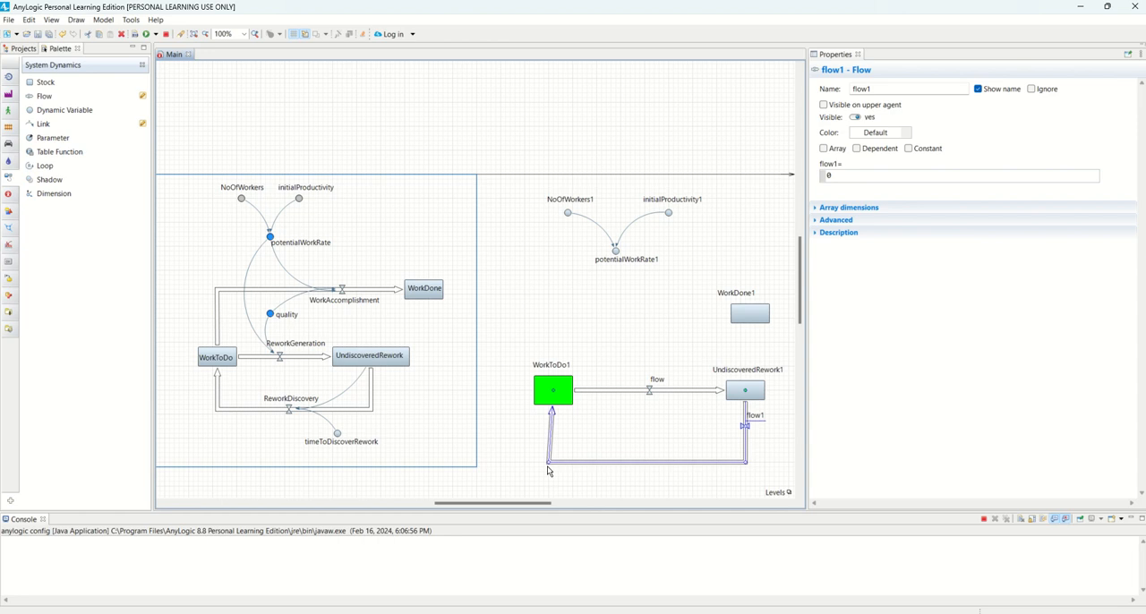
drag(547, 462, 552, 462)
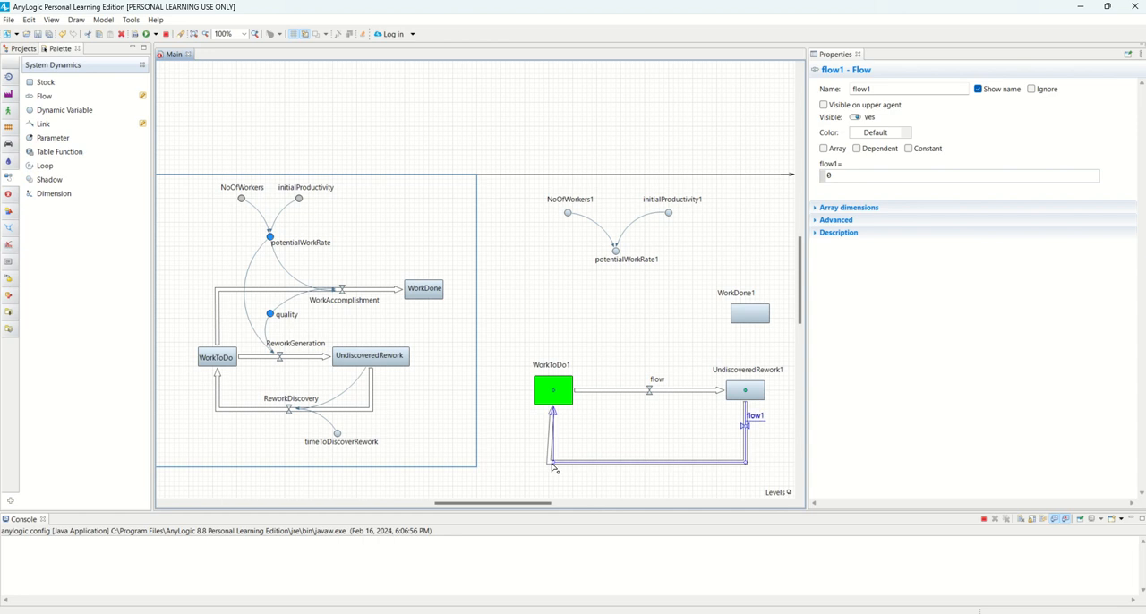
Move the return flow's valve and name to the middle of its horizontal segment, and restore the square corner beneath UndiscoveredRework1
click(772, 435)
click(744, 428)
drag(747, 430, 747, 461)
click(771, 450)
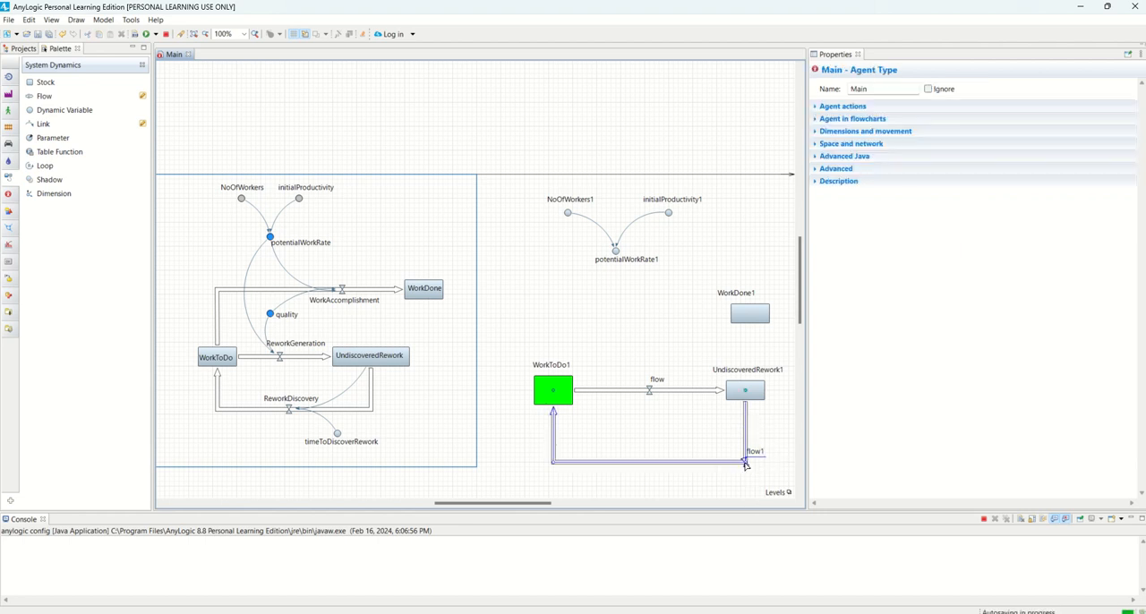
click(746, 462)
drag(746, 465, 641, 464)
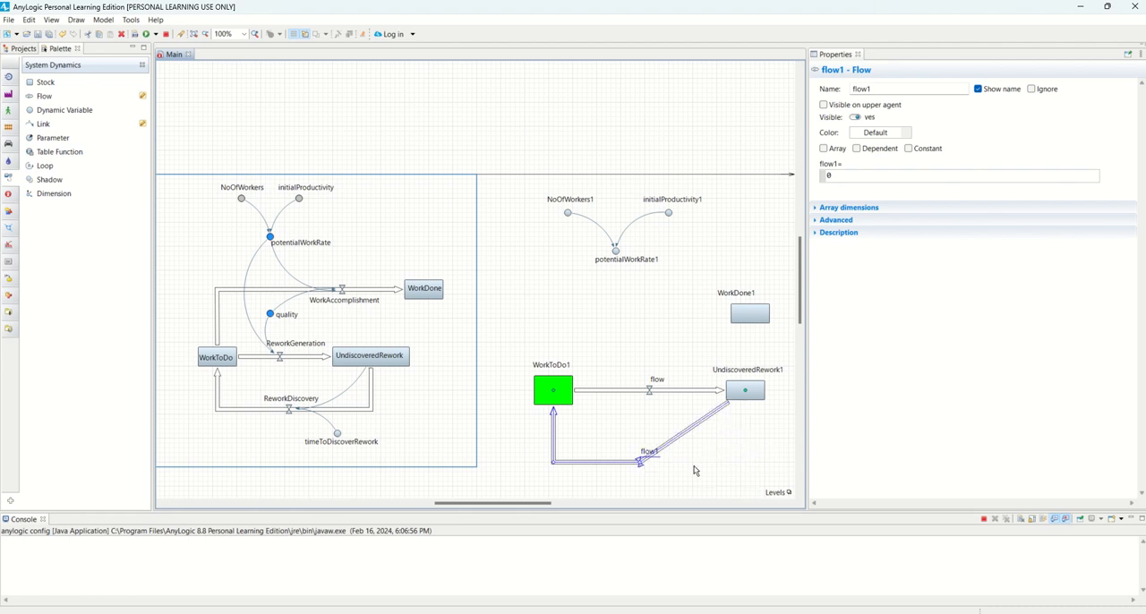
click(654, 472)
click(641, 460)
click(704, 461)
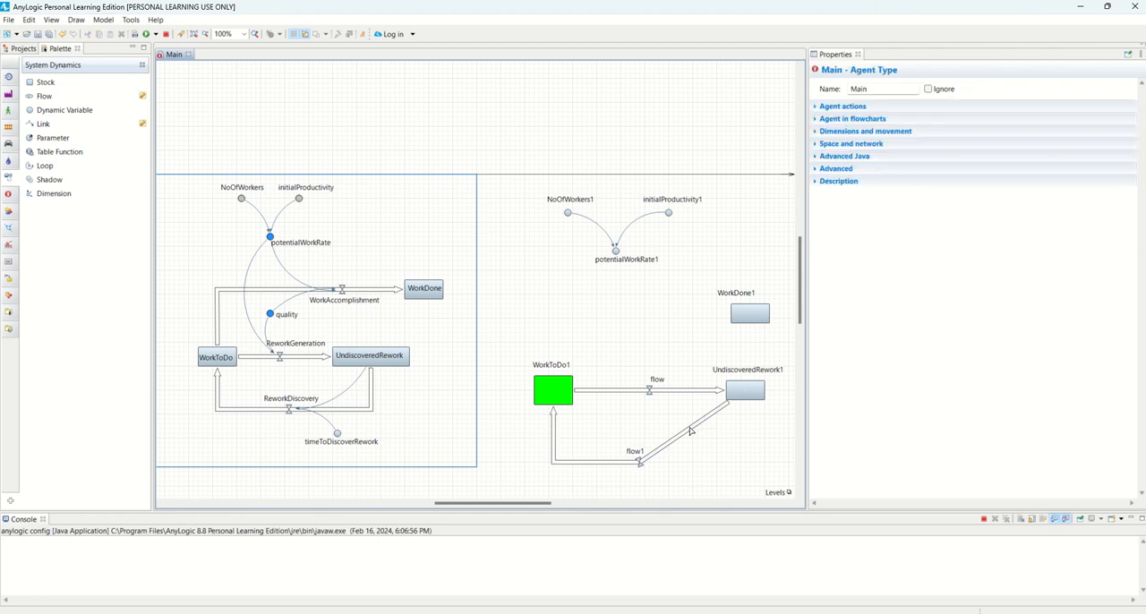
click(690, 432)
drag(691, 432, 745, 464)
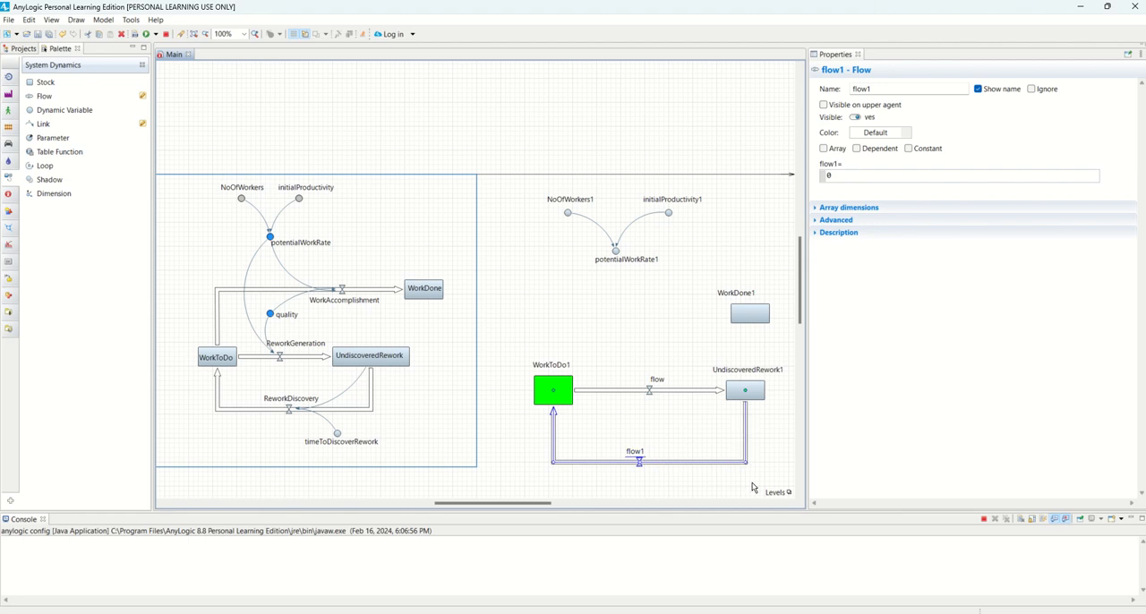
Draw a flow from WorkToDo1 to WorkDone1, routed straight up and then across with one corner above WorkToDo1
click(658, 317)
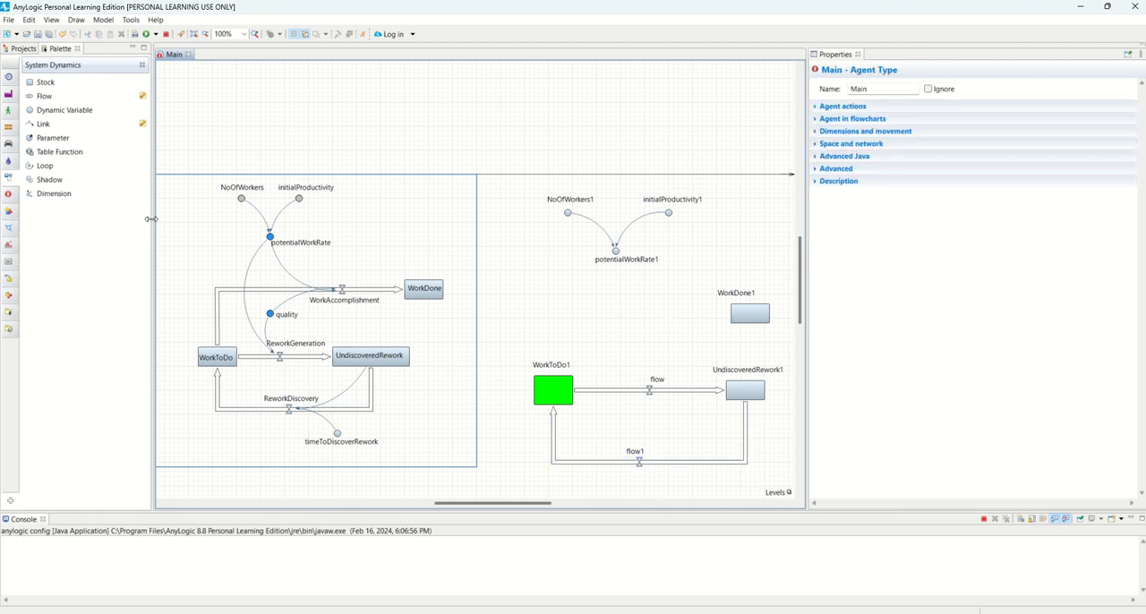
click(143, 96)
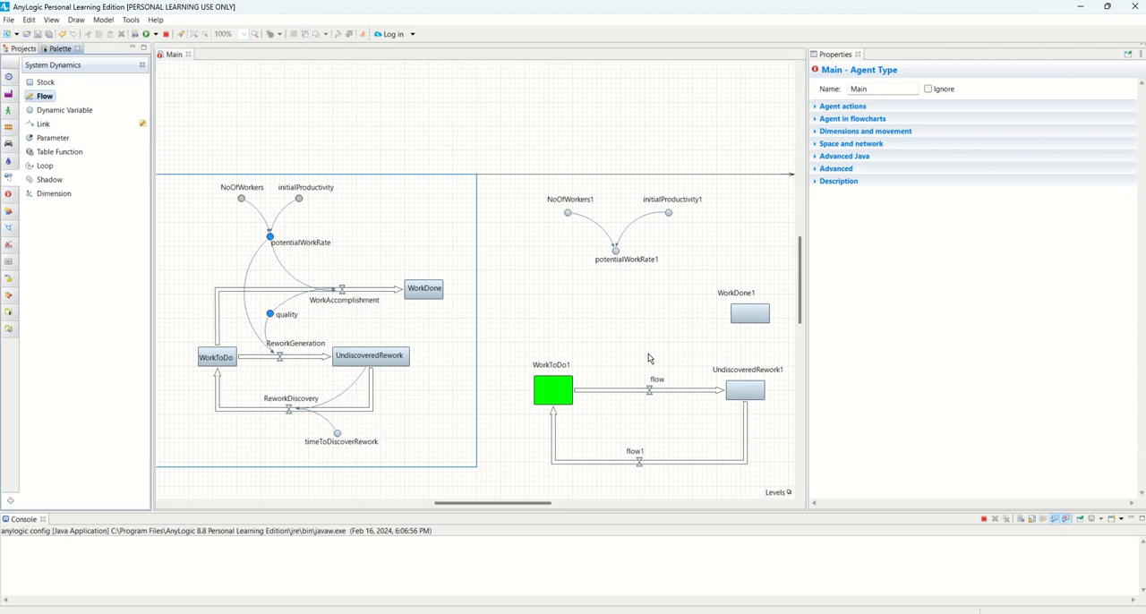
click(553, 395)
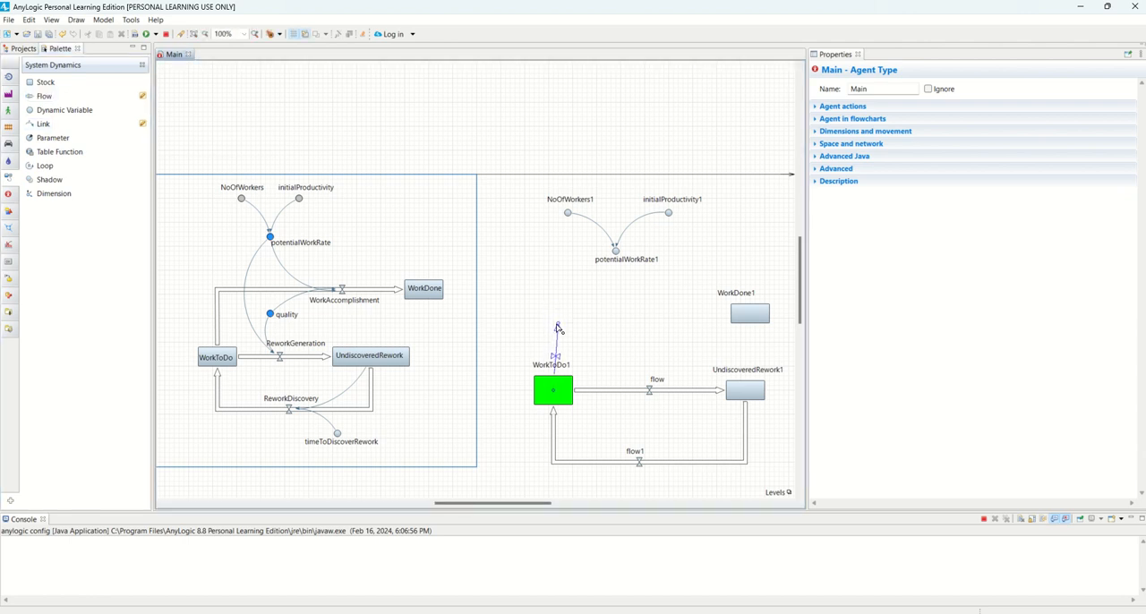
click(553, 319)
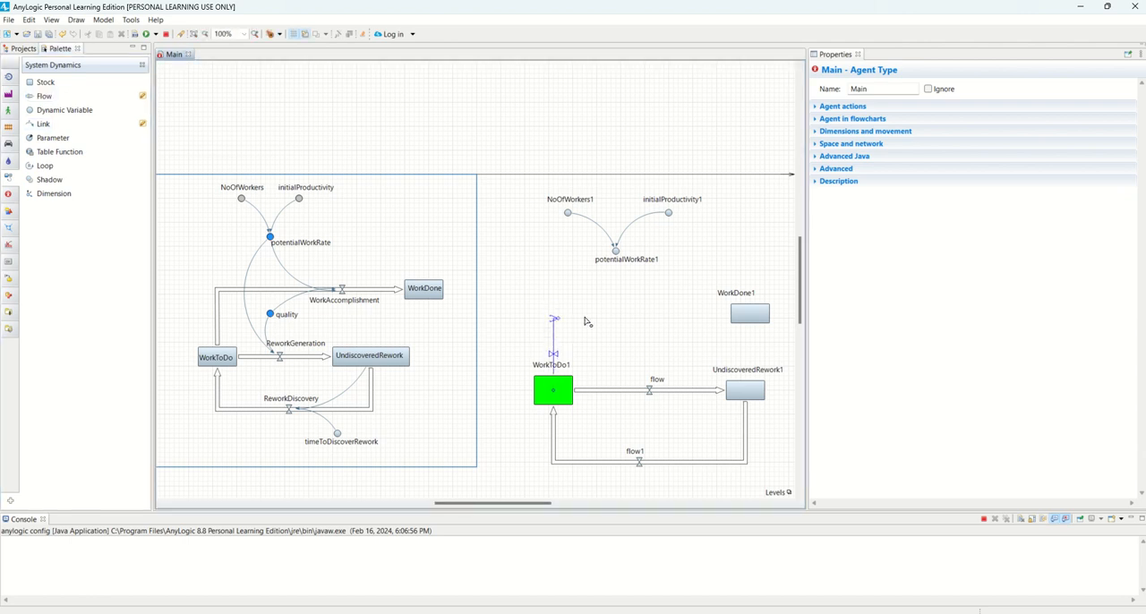
click(736, 321)
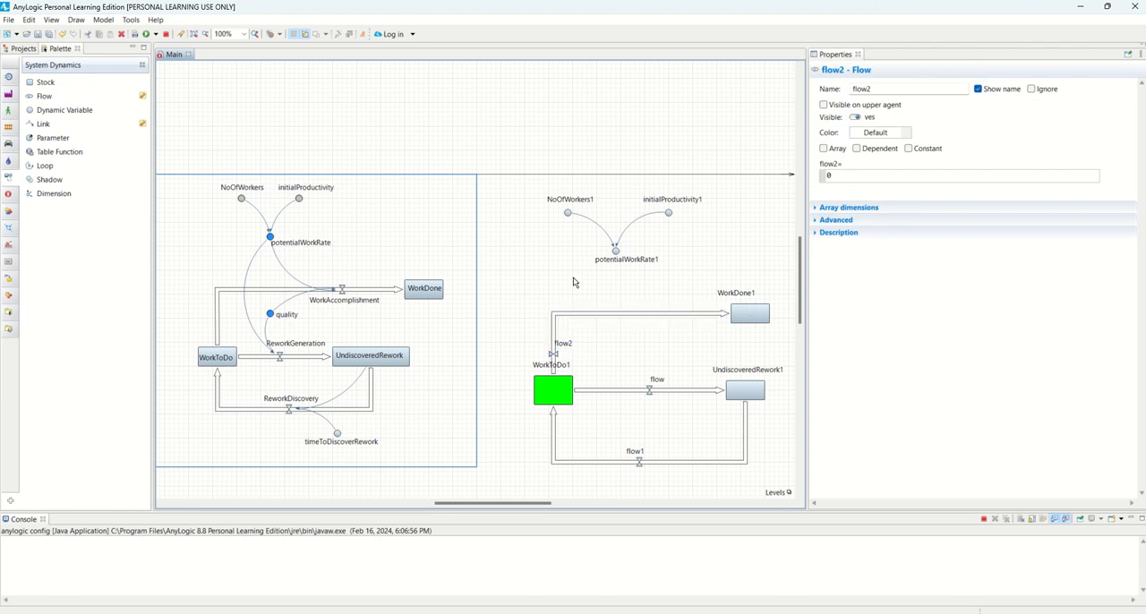
Shift flow2's valve up along its vertical segment and move the WorkToDo1 name onto its green stock
click(555, 356)
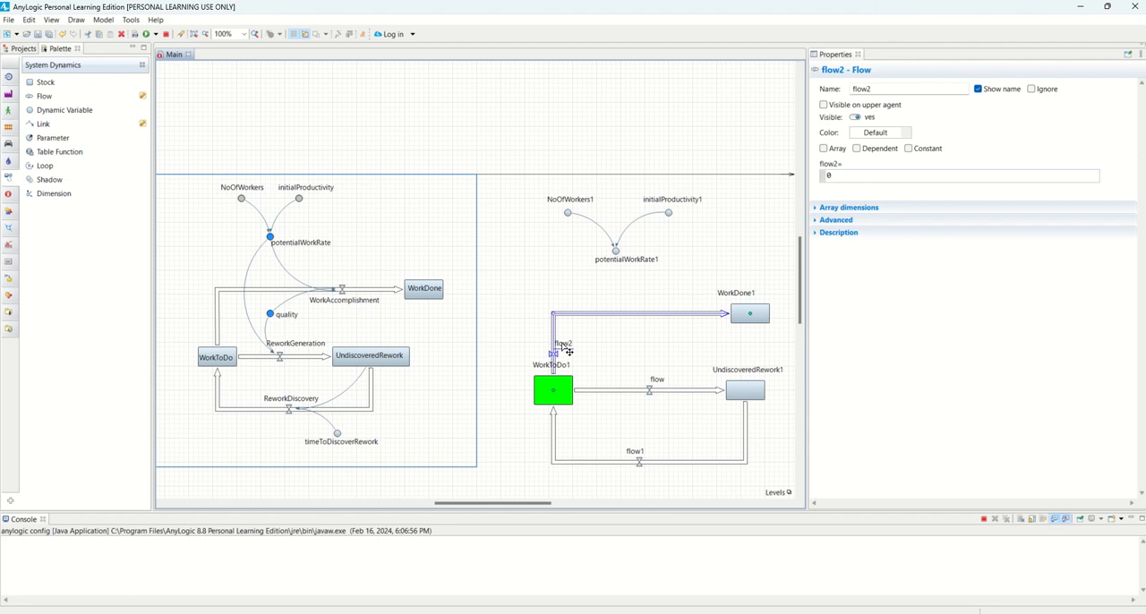
mouse_move(568, 348)
mouse_down()
mouse_move(535, 350)
mouse_move(553, 342)
mouse_up()
click(575, 341)
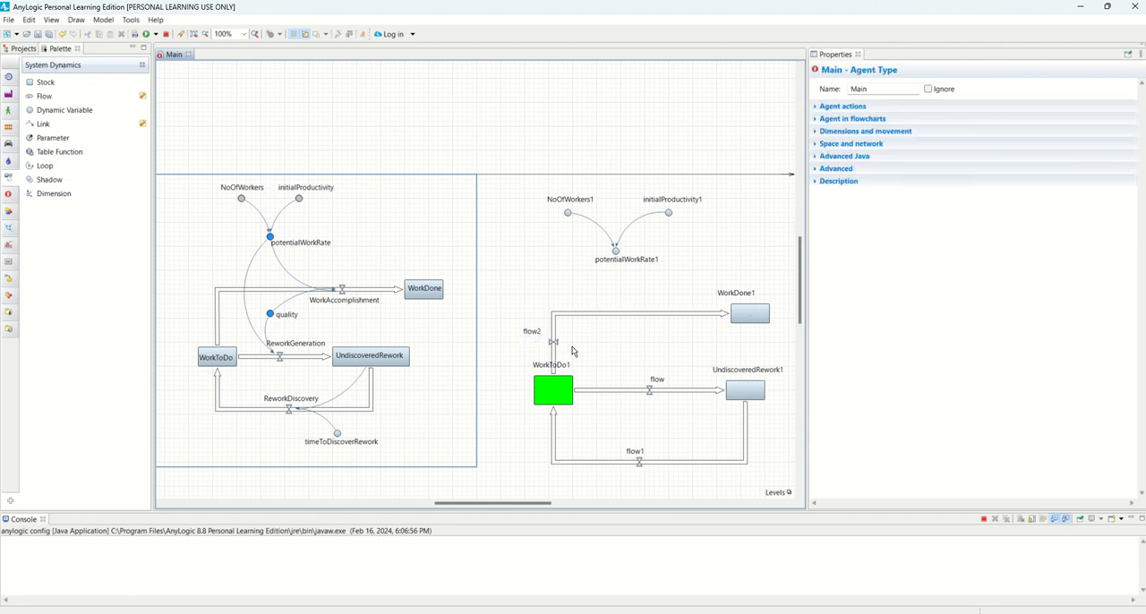
click(555, 366)
drag(553, 367, 547, 396)
click(627, 373)
Move flow2's valve to the middle of its horizontal segment and restore the square corner above WorkToDo1
drag(537, 338, 646, 317)
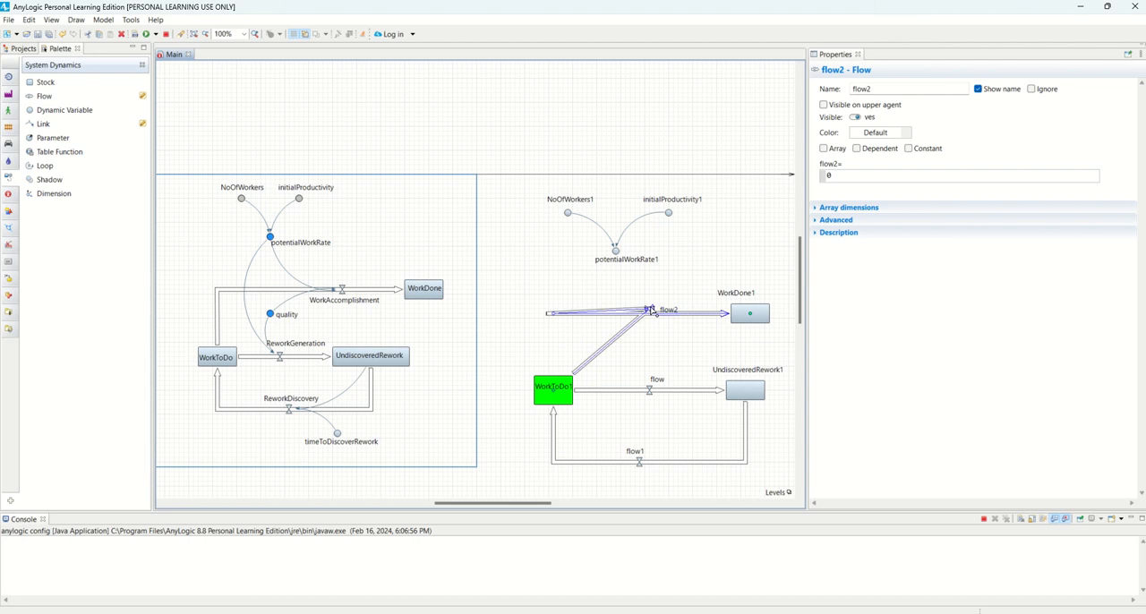
key(ctrl+z)
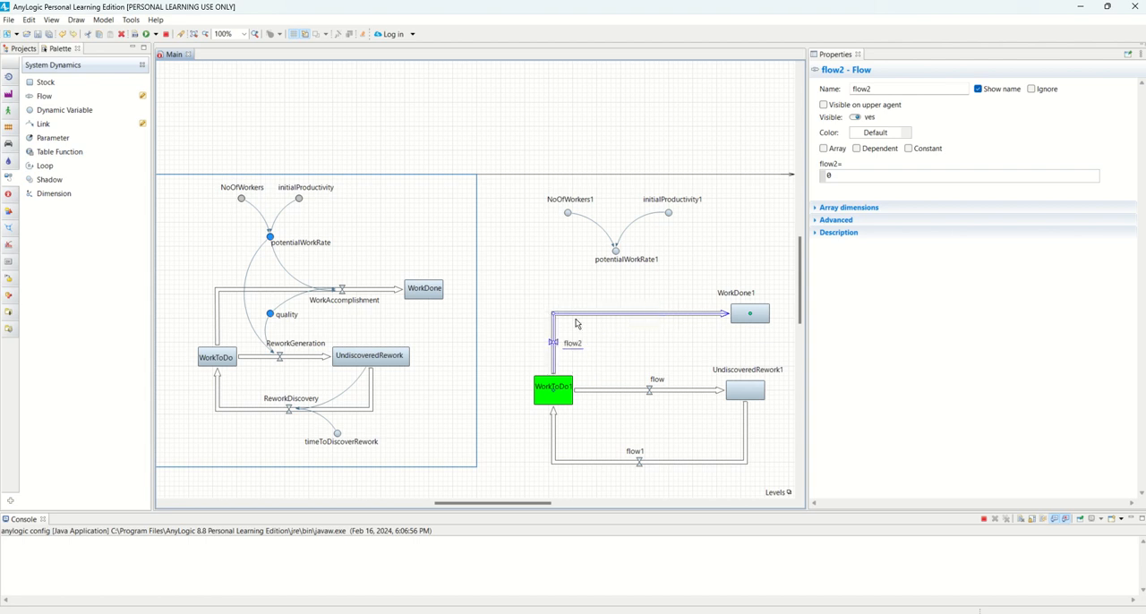
drag(556, 344, 634, 315)
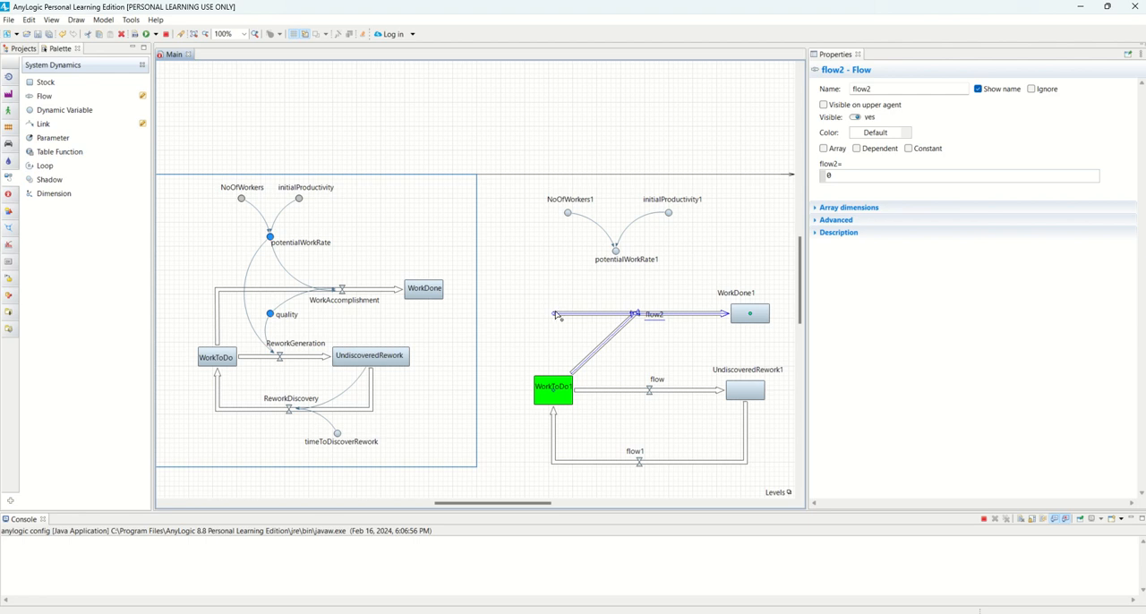
mouse_move(553, 313)
mouse_down()
mouse_move(634, 315)
mouse_move(526, 317)
mouse_move(552, 313)
mouse_up()
click(651, 287)
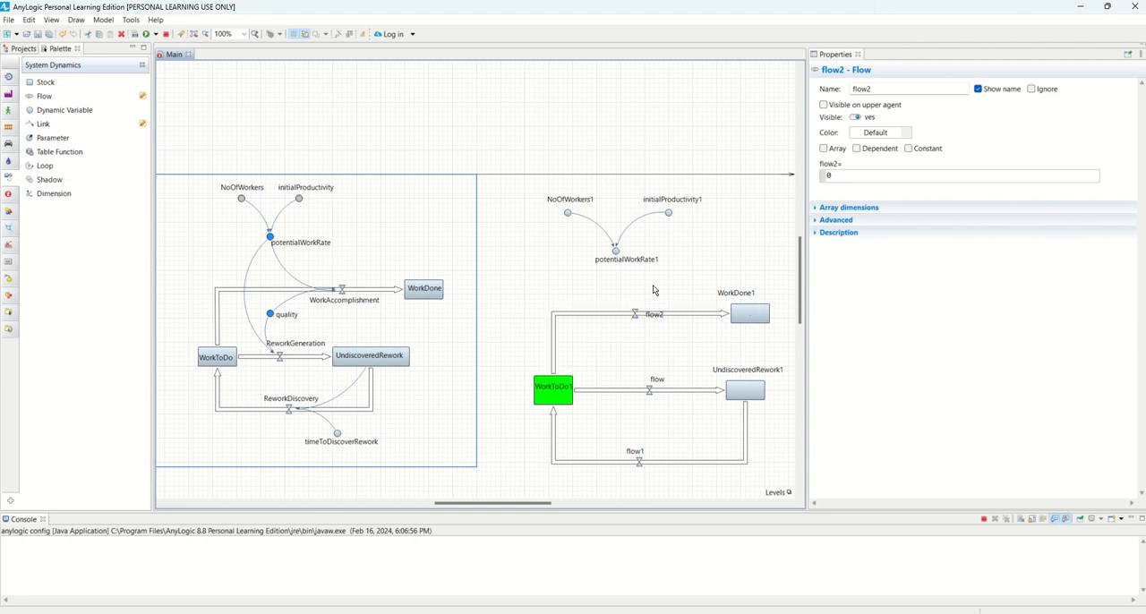
Draw a link from potentialWorkRate1 to flow2 and reverse its bend so it curves away from WorkDone1
click(637, 318)
click(616, 253)
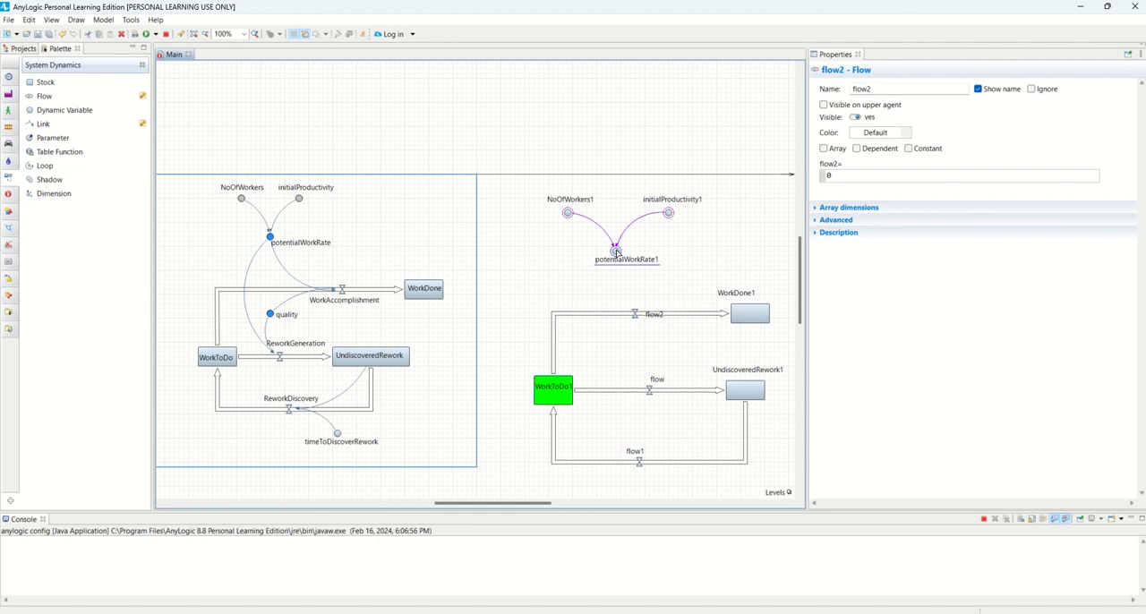
click(635, 313)
drag(636, 285, 609, 288)
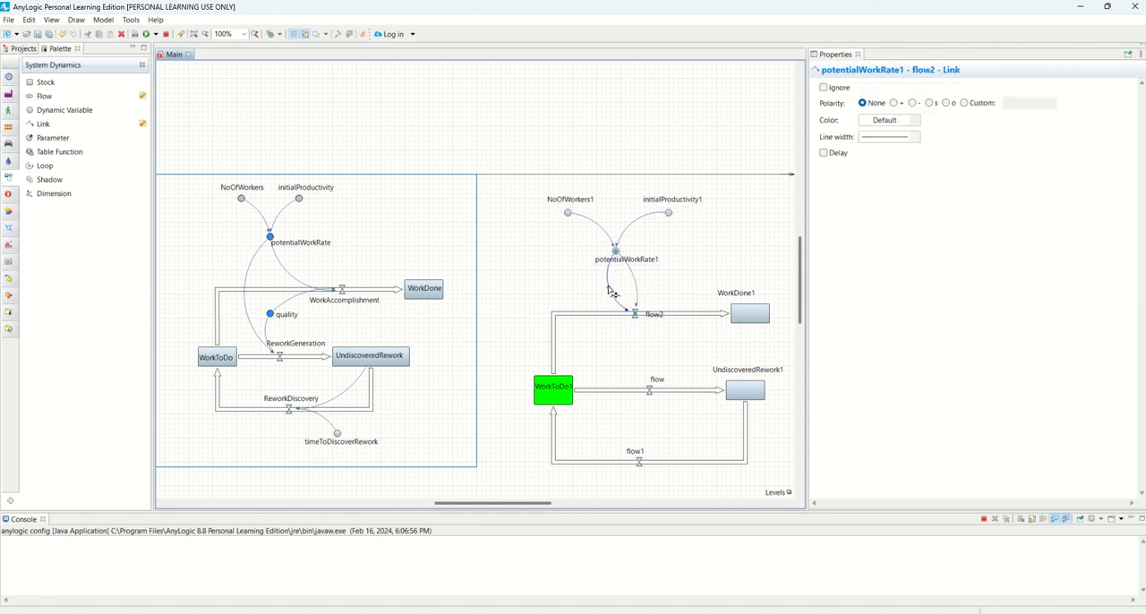
click(702, 287)
click(627, 277)
Copy the potentialWorkRate1 variable's name and set it as flow2's formula
click(616, 252)
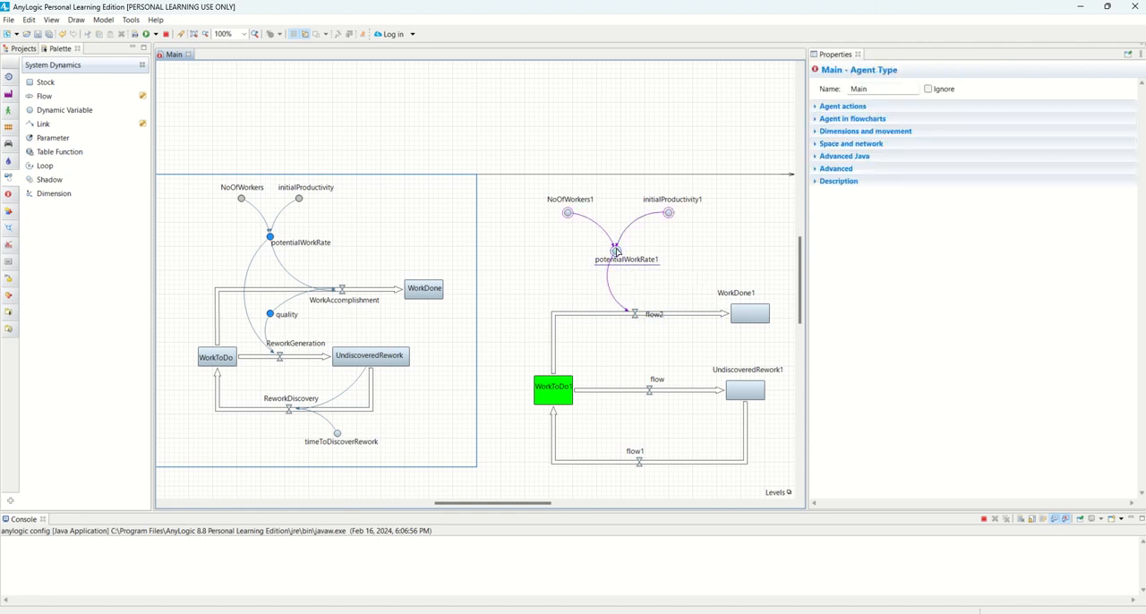
double_click(874, 88)
key(ctrl+c)
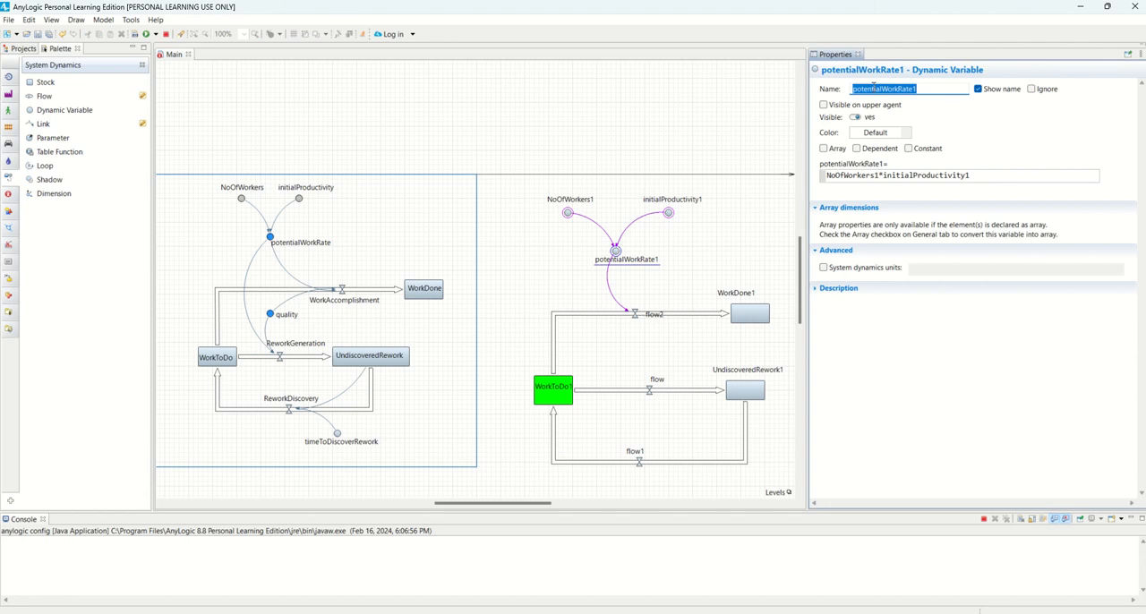
click(559, 392)
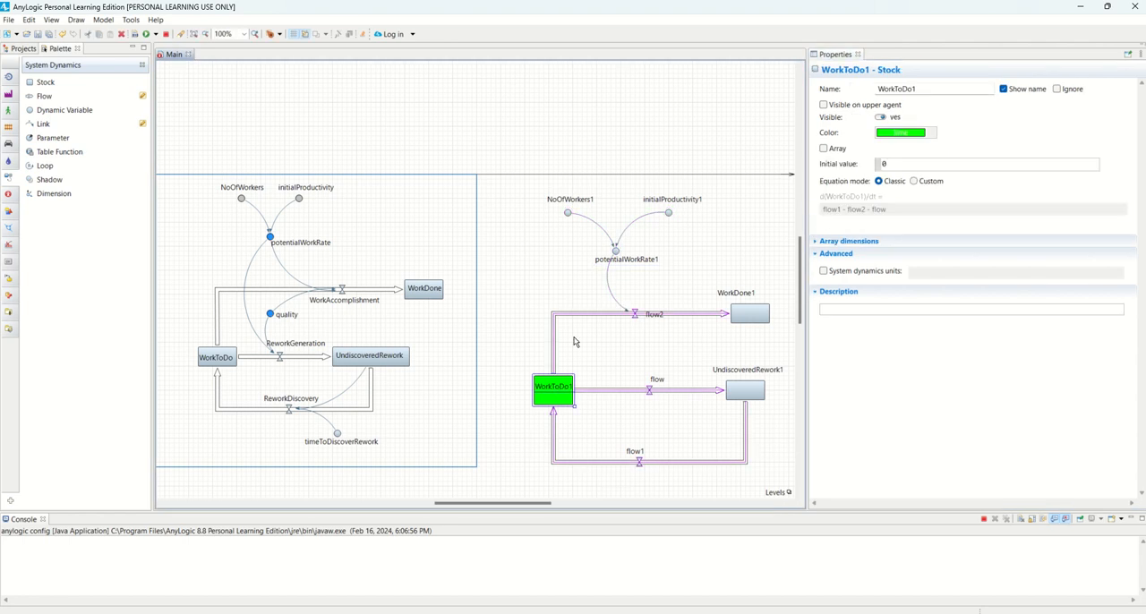
click(635, 315)
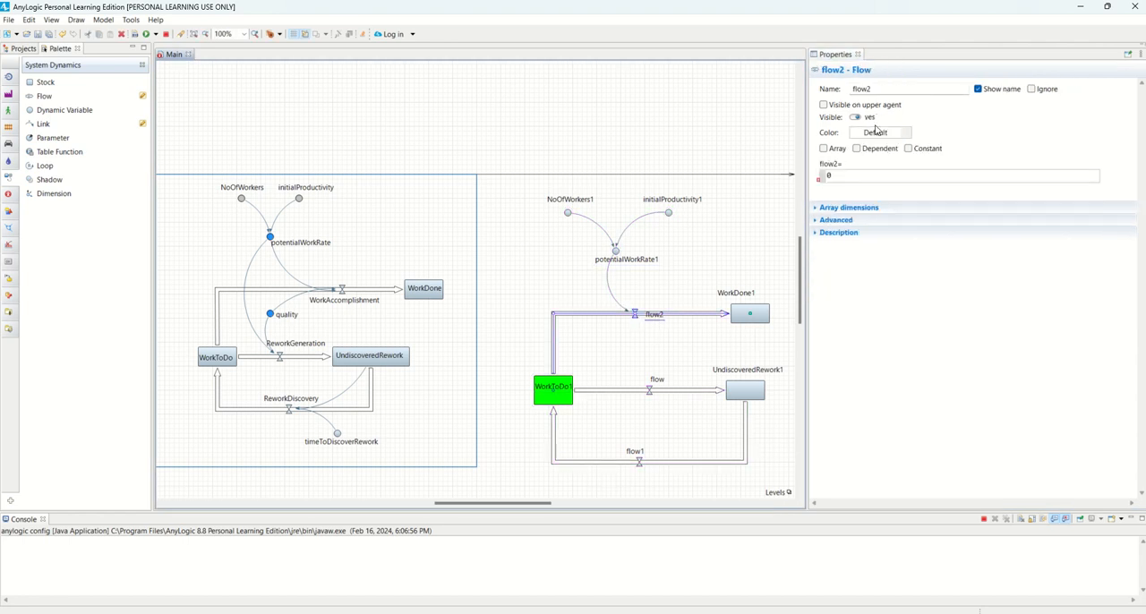
key(ctrl+v)
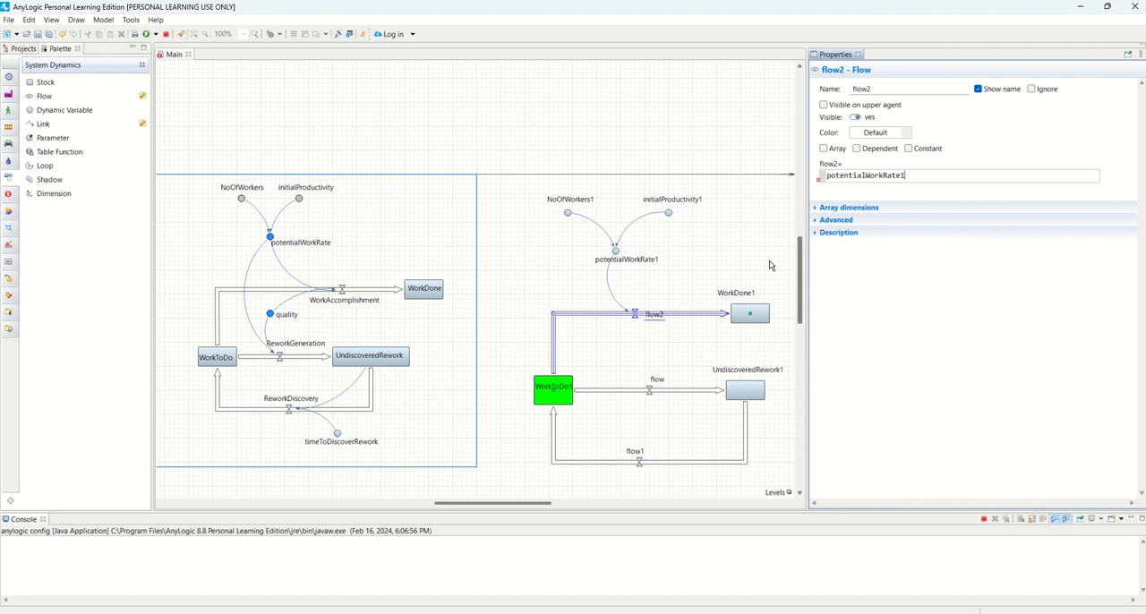
click(697, 286)
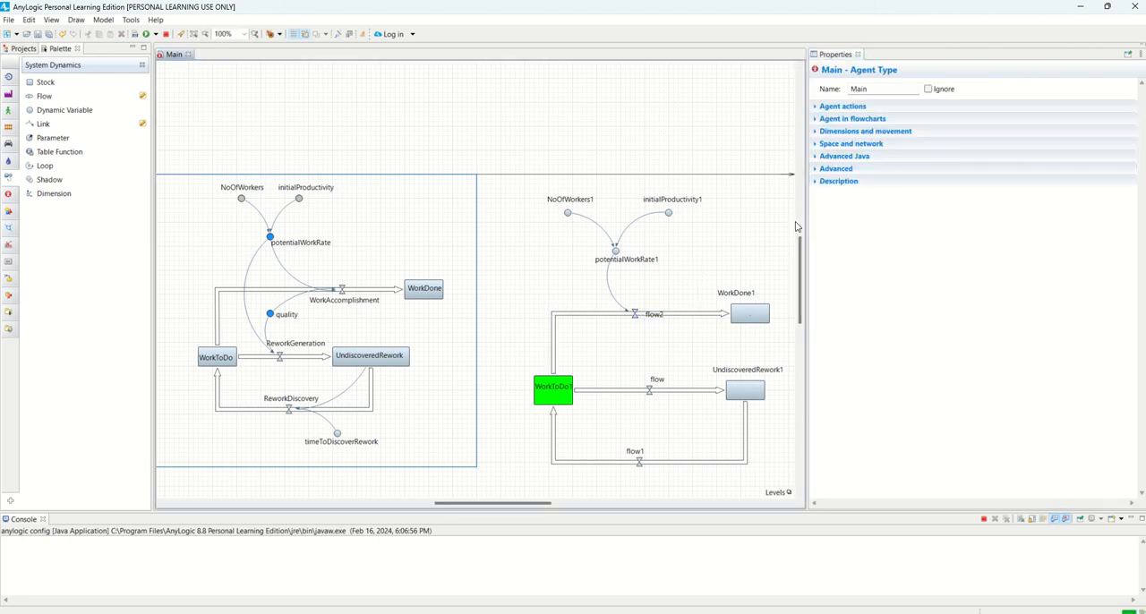
click(656, 317)
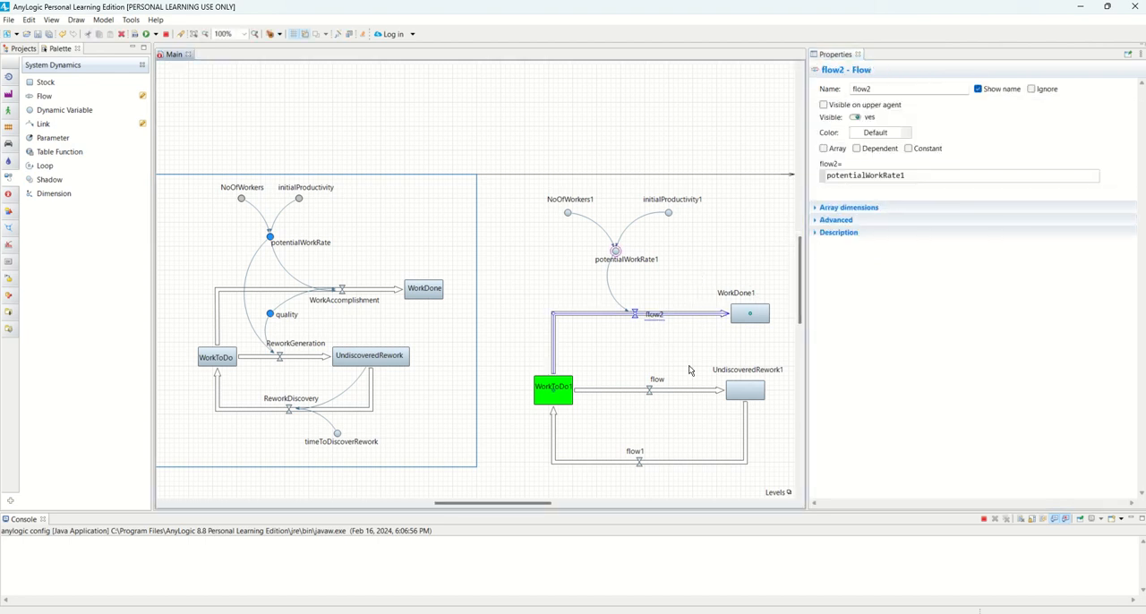
click(653, 349)
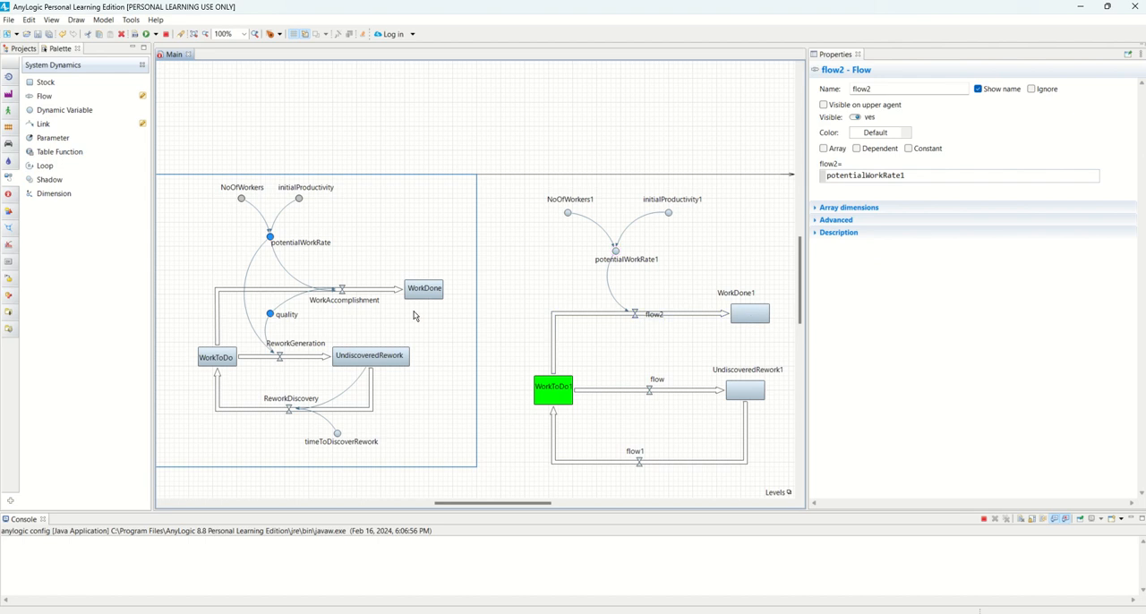
Add a dynamic variable named quality1 between flow2 and the straight flow below, with its name beneath the symbol
click(270, 315)
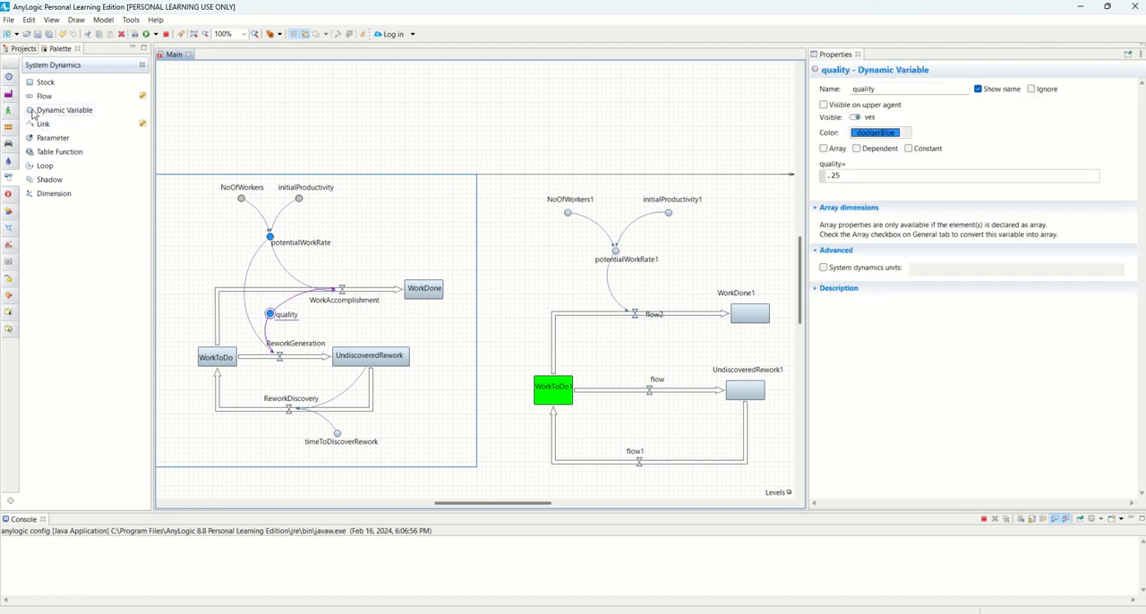
drag(36, 110, 616, 357)
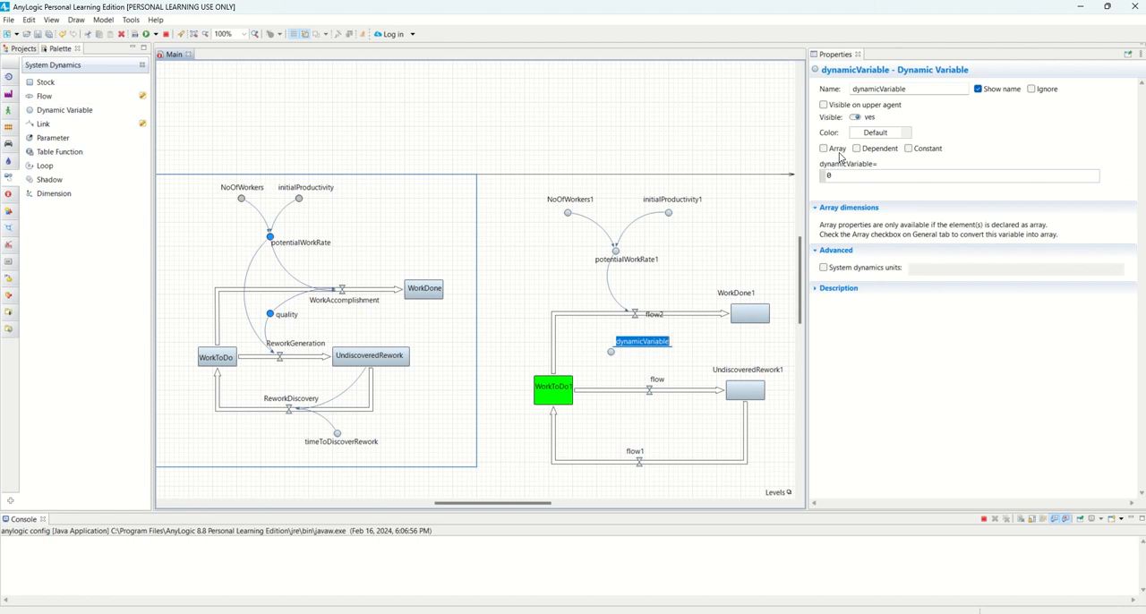
double_click(886, 88)
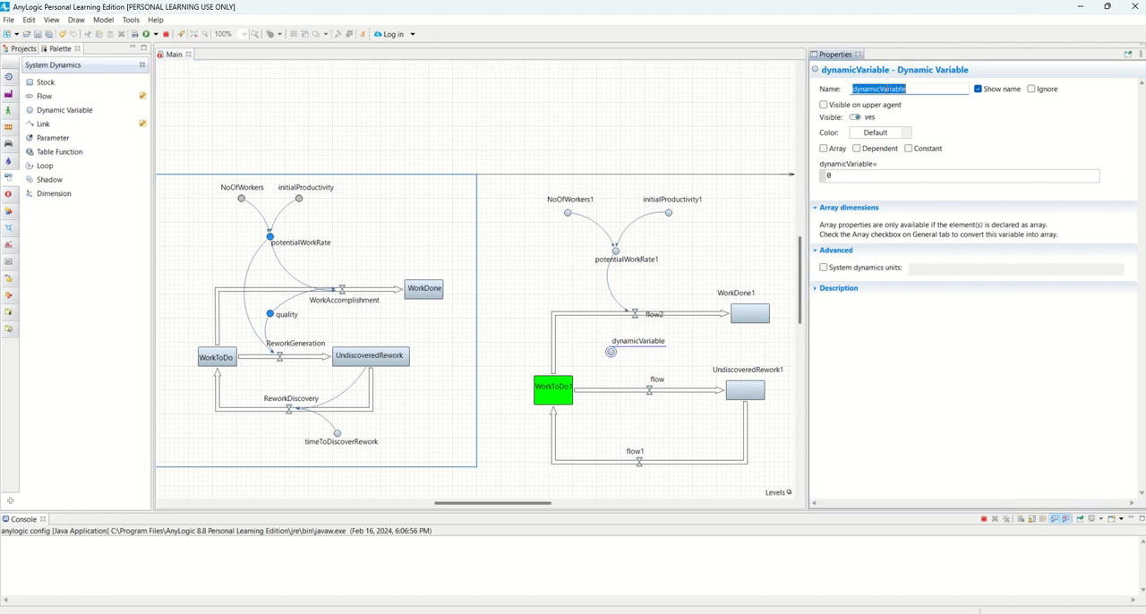
text(quality)
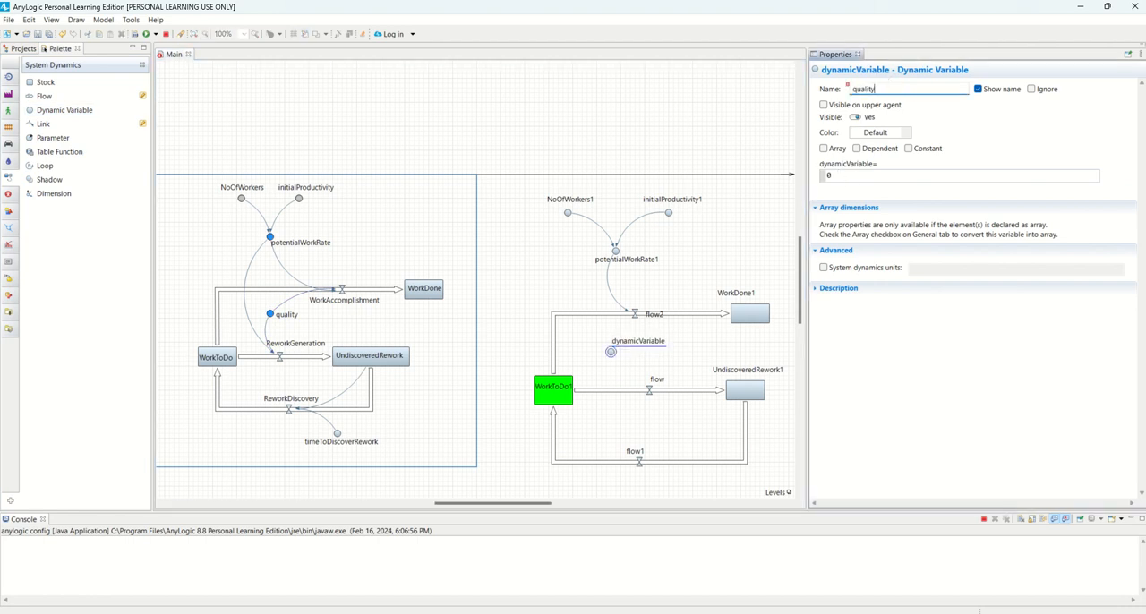
text(1)
click(645, 352)
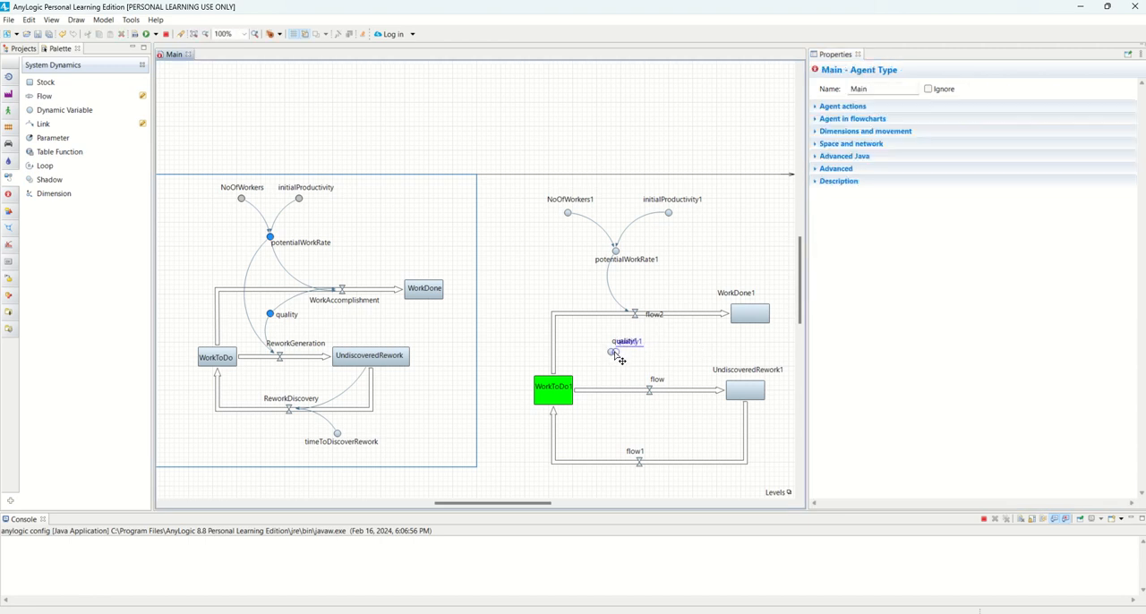
mouse_move(611, 352)
mouse_down()
mouse_move(633, 361)
mouse_move(624, 360)
mouse_up()
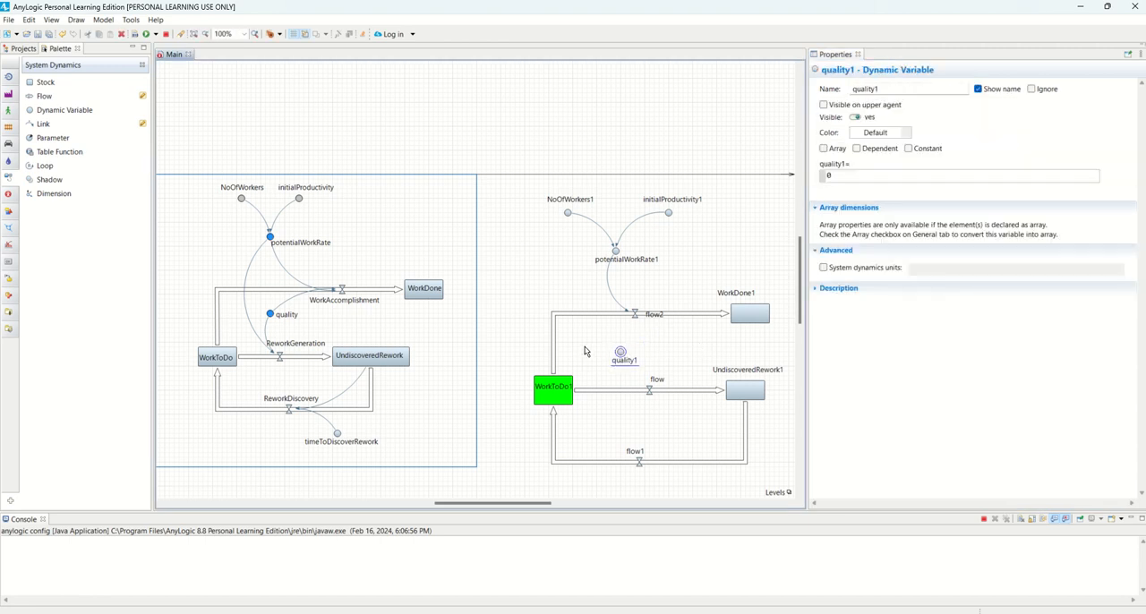
Draw a link from quality1 to flow2's valve
click(620, 356)
click(620, 352)
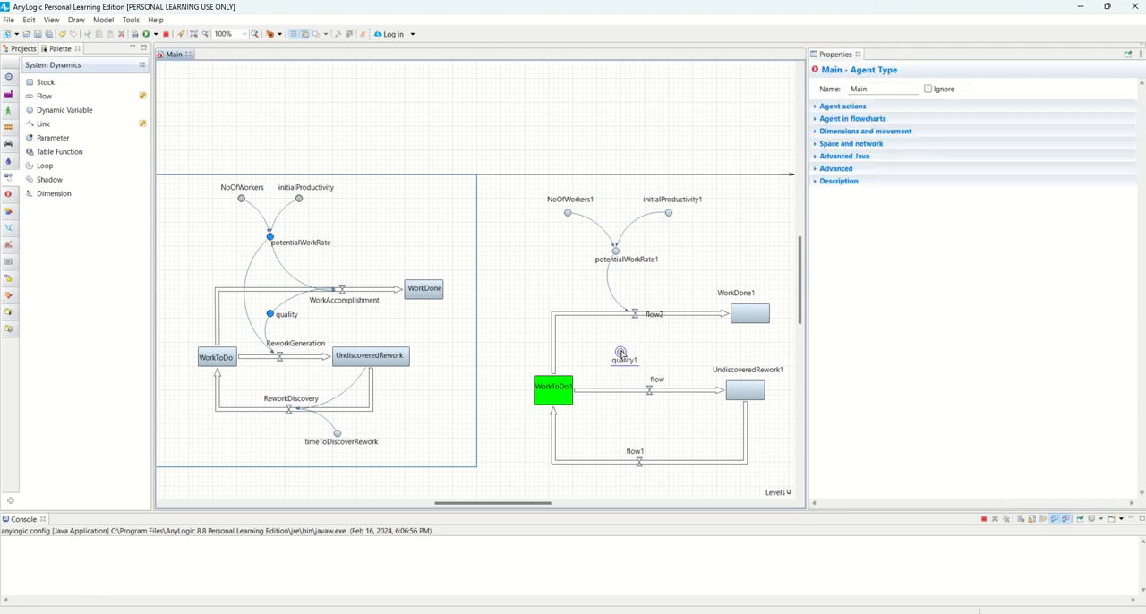
click(630, 358)
click(627, 354)
click(631, 355)
click(621, 354)
click(621, 353)
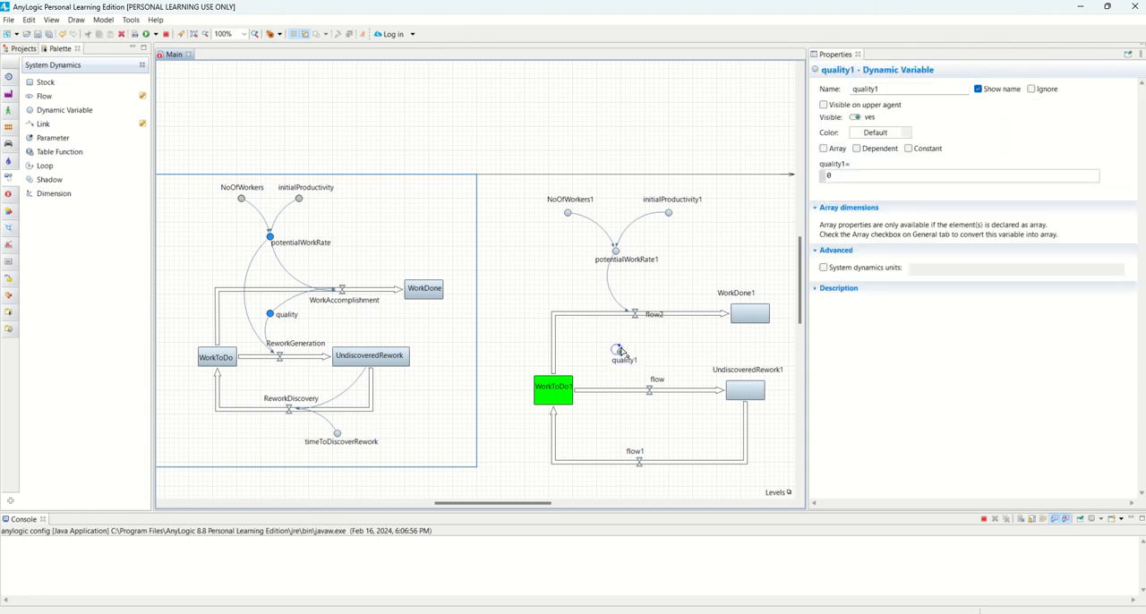
click(635, 316)
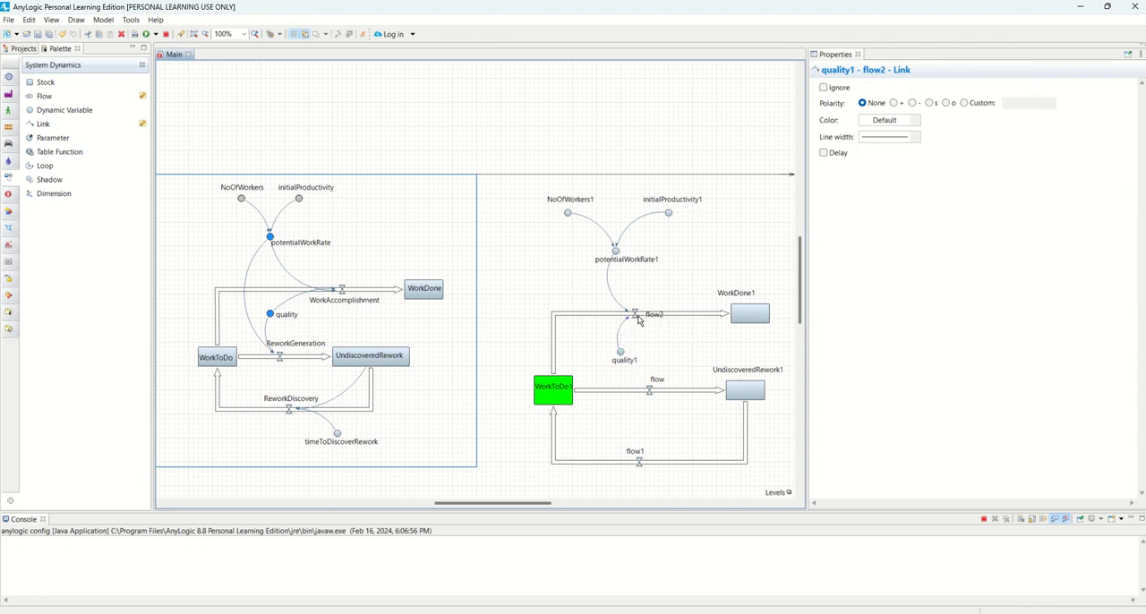
Check the WorkAccomplishment flow's formula and set flow2's formula to potentialWorkRate1*quality1
click(634, 315)
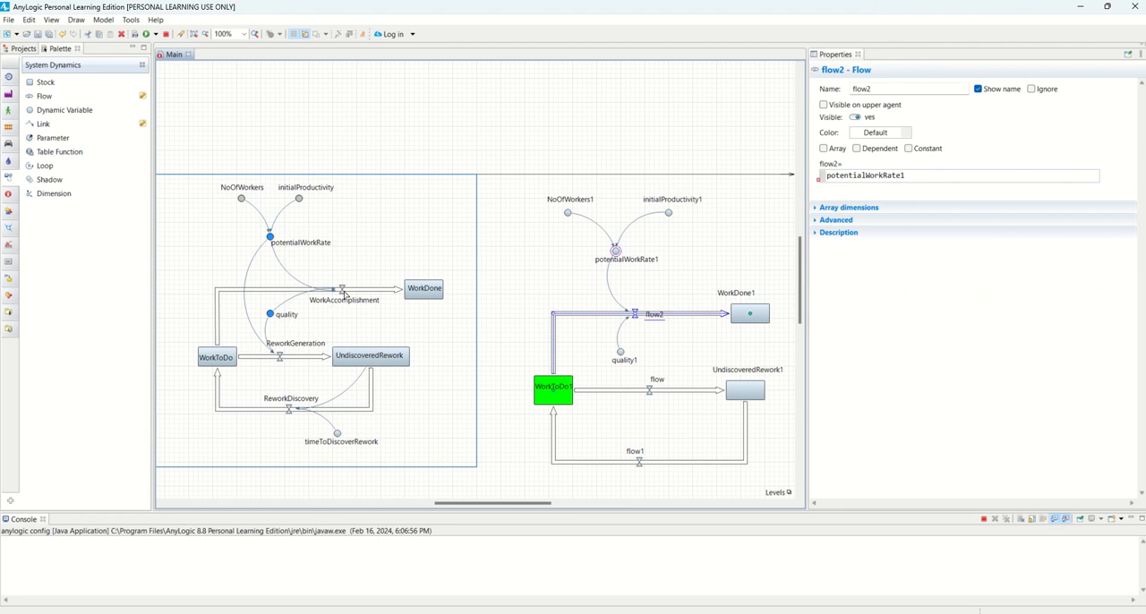
click(344, 292)
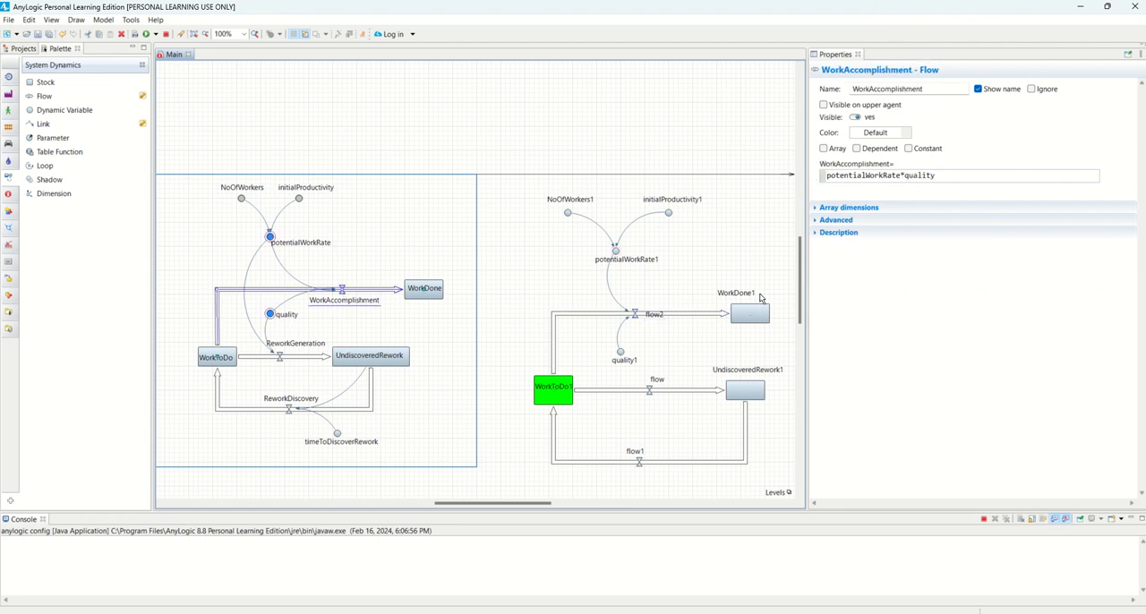
click(621, 352)
click(634, 314)
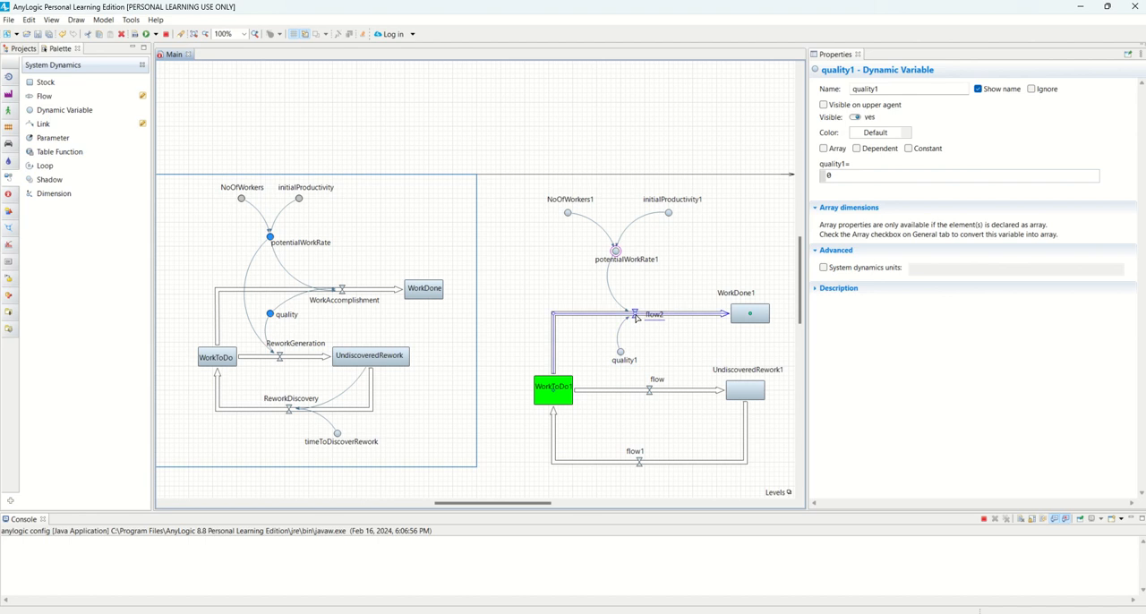
click(917, 179)
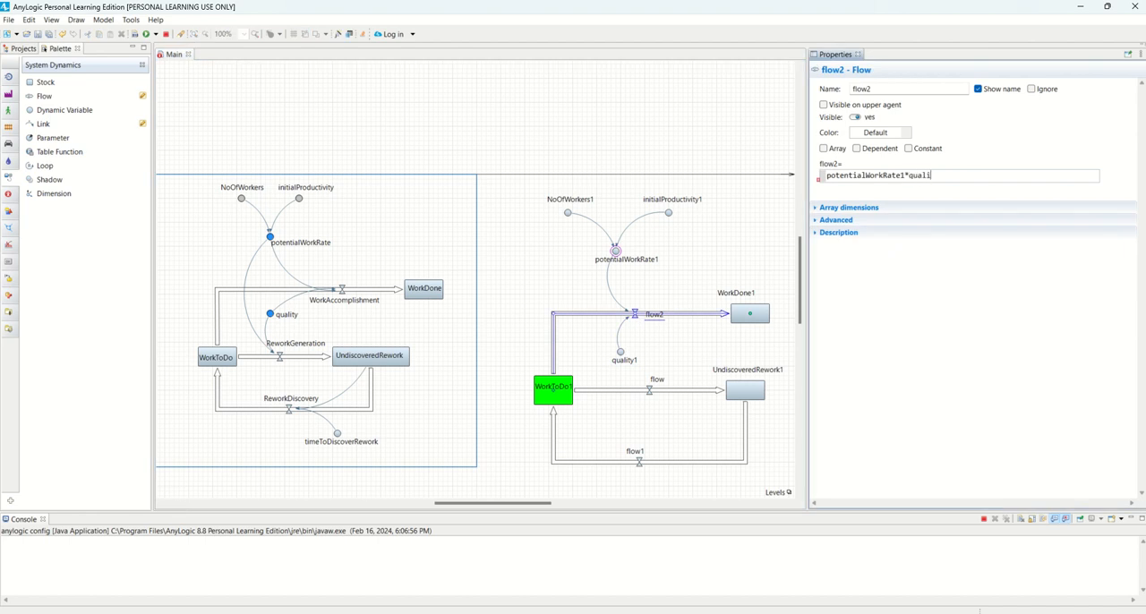
text(ty1)
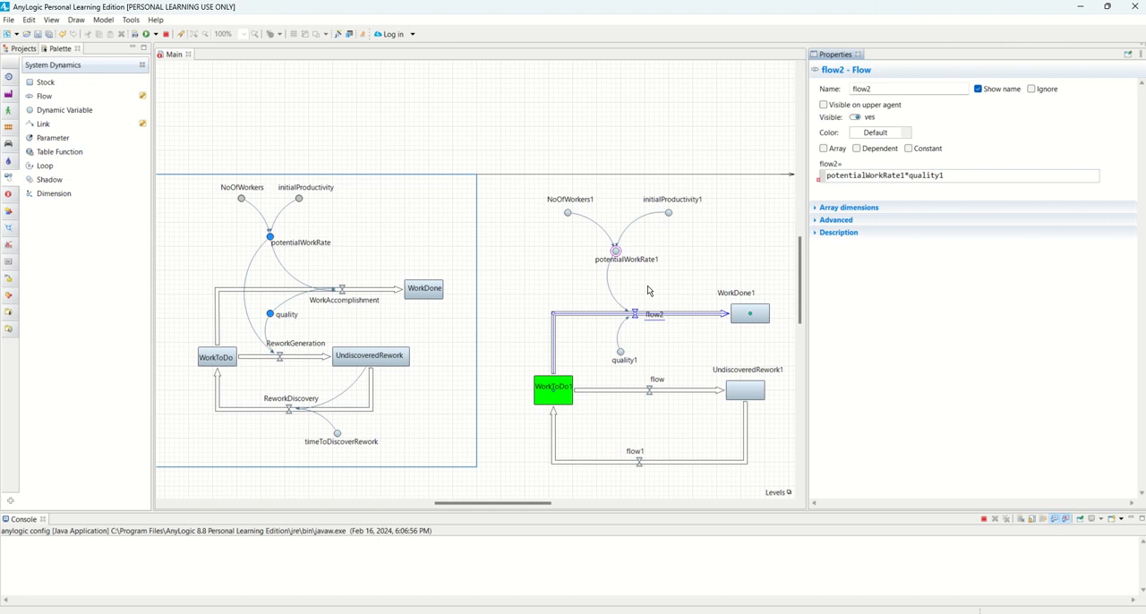
Rename flow2 to WorkAccomplishment1 and place its name just below the flow line
click(635, 318)
click(636, 314)
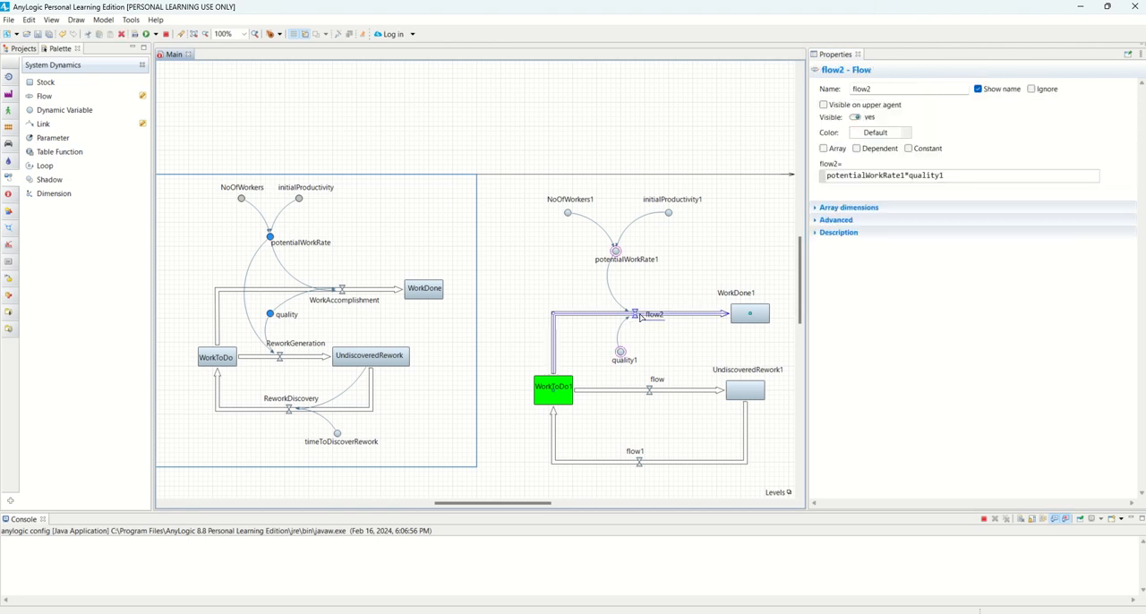
double_click(861, 88)
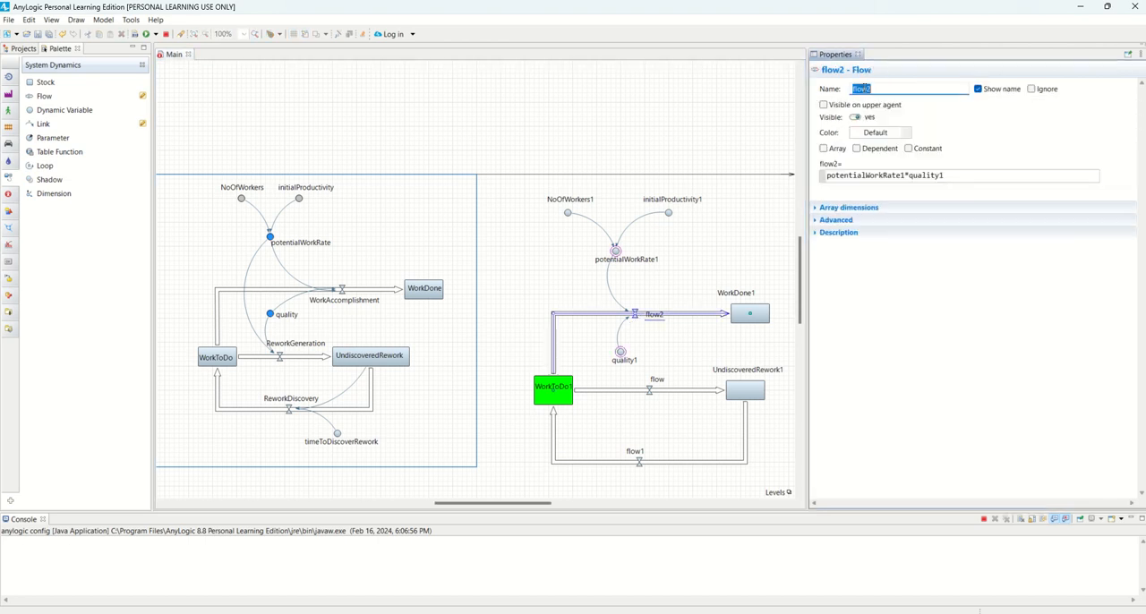
text(WorkAccomplishment1)
click(651, 329)
click(667, 328)
drag(670, 332, 651, 338)
click(651, 305)
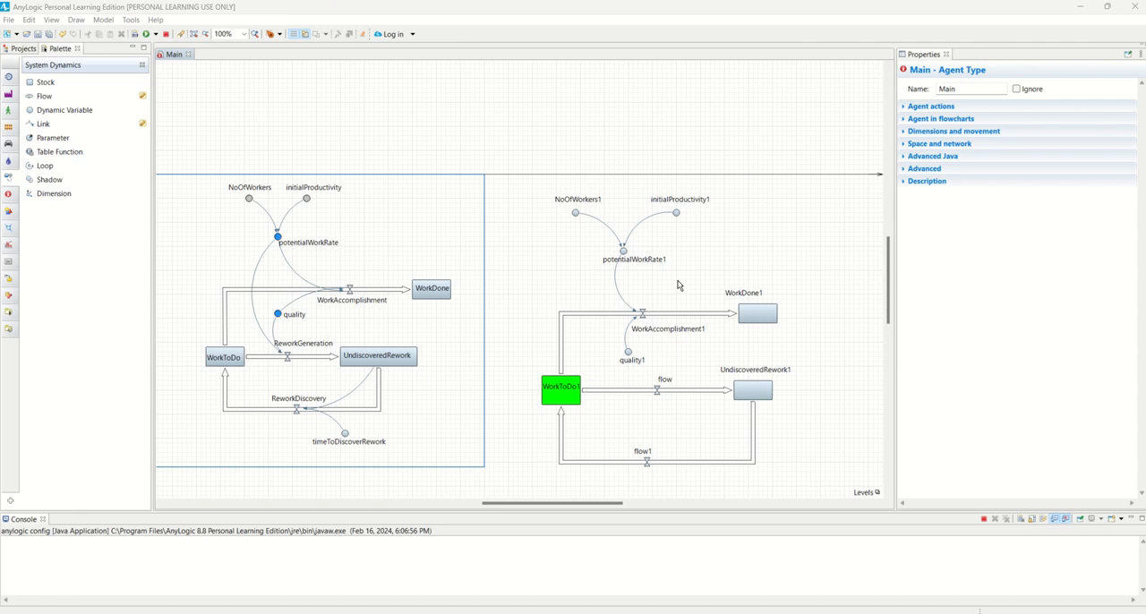
Rename the straight flow between WorkToDo1 and UndiscoveredRework1 to ReworkGeneration1 and place its name just below the valve
click(664, 393)
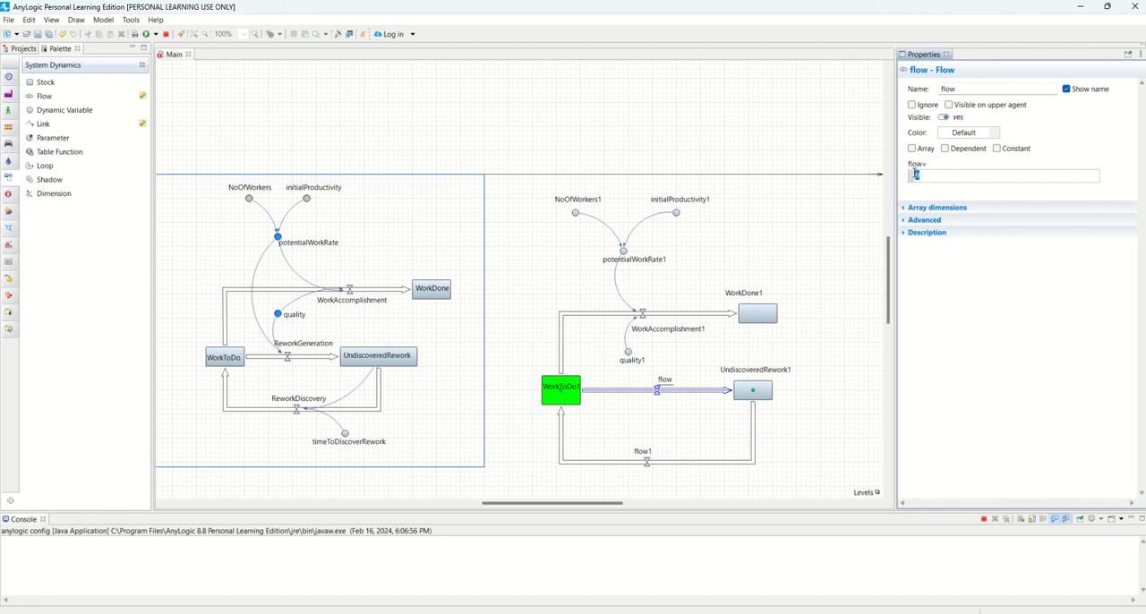
double_click(953, 89)
text(Rework)
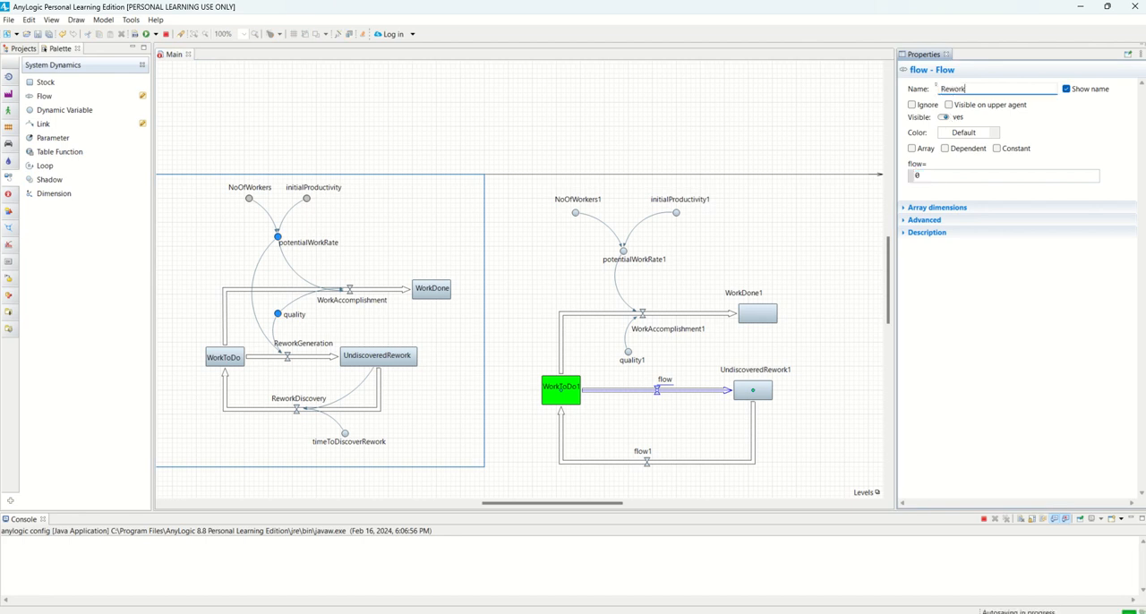
text(Generation)
click(691, 289)
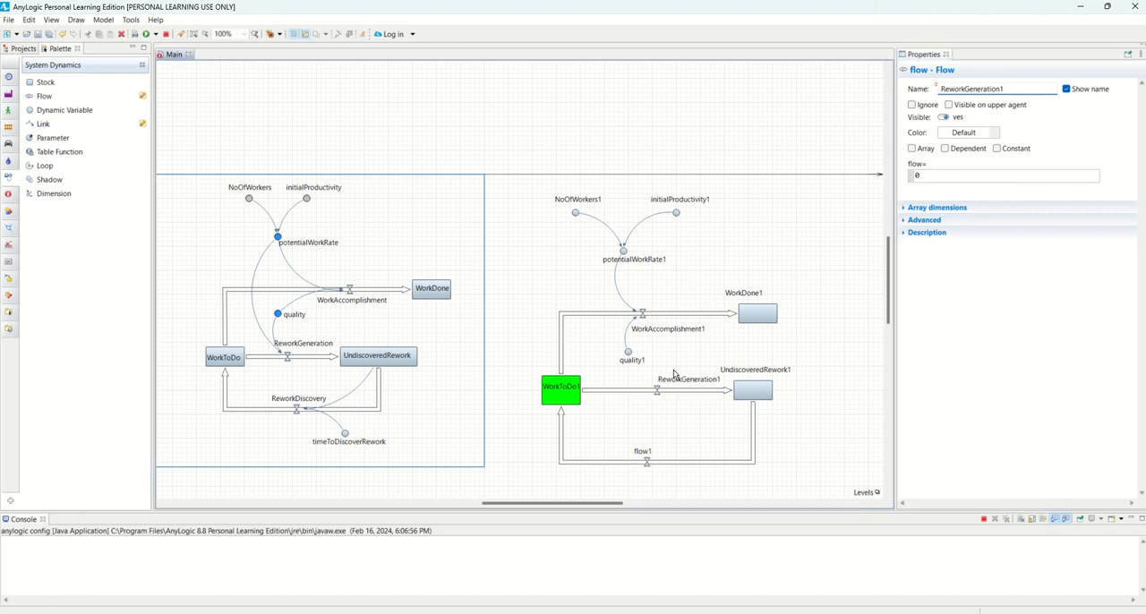
click(659, 391)
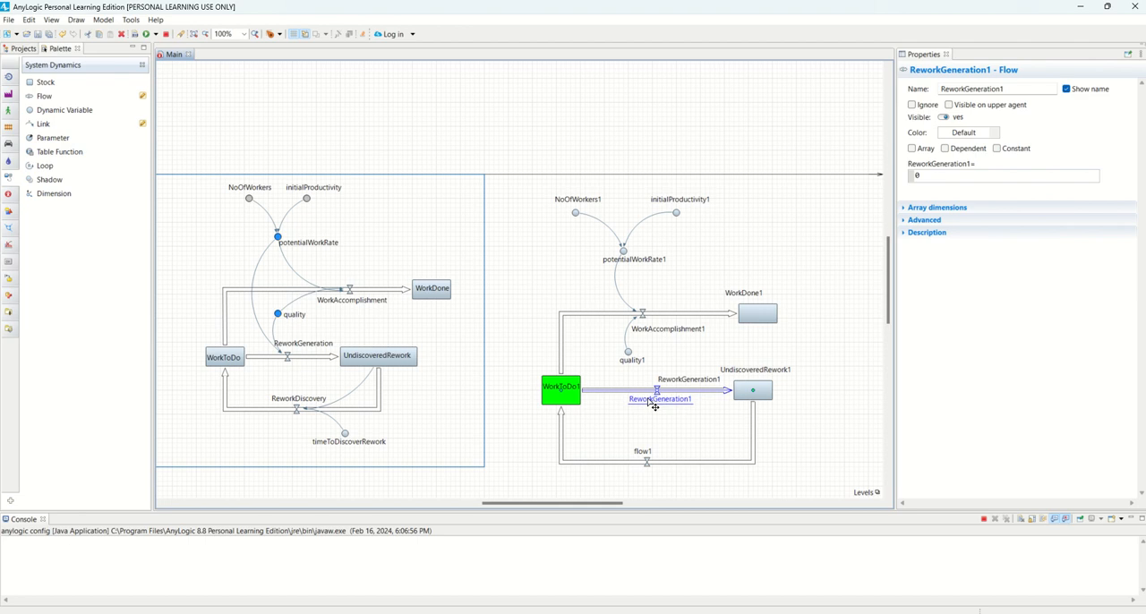
drag(653, 405, 654, 406)
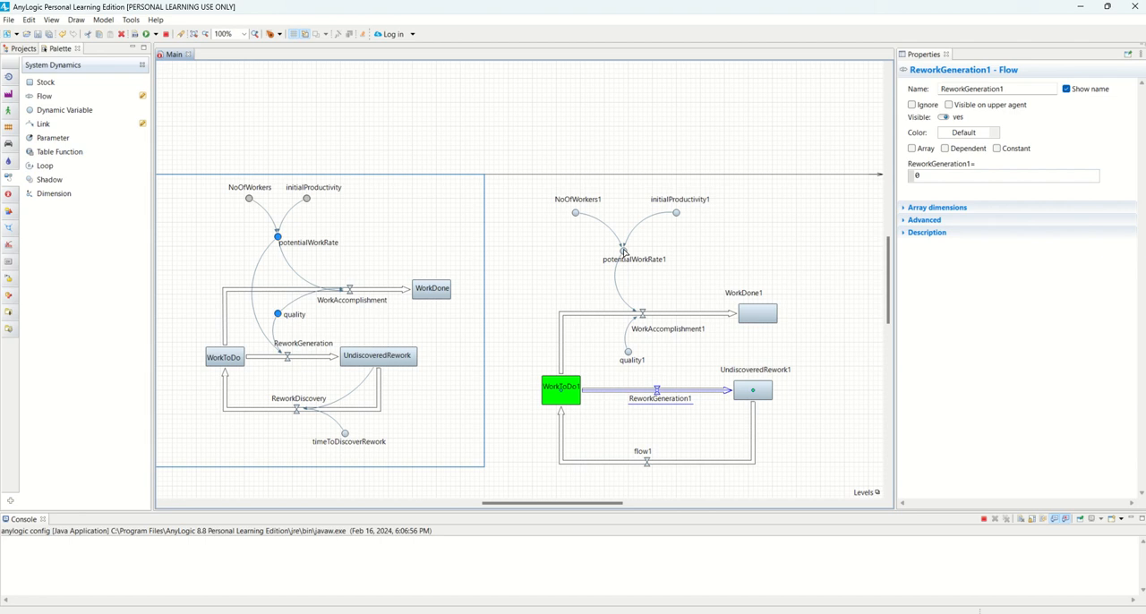
Link potentialWorkRate1 and quality1 to ReworkGeneration1's valve, bowing the potentialWorkRate1 link outward on the side towards WorkToDo1
drag(623, 252, 662, 396)
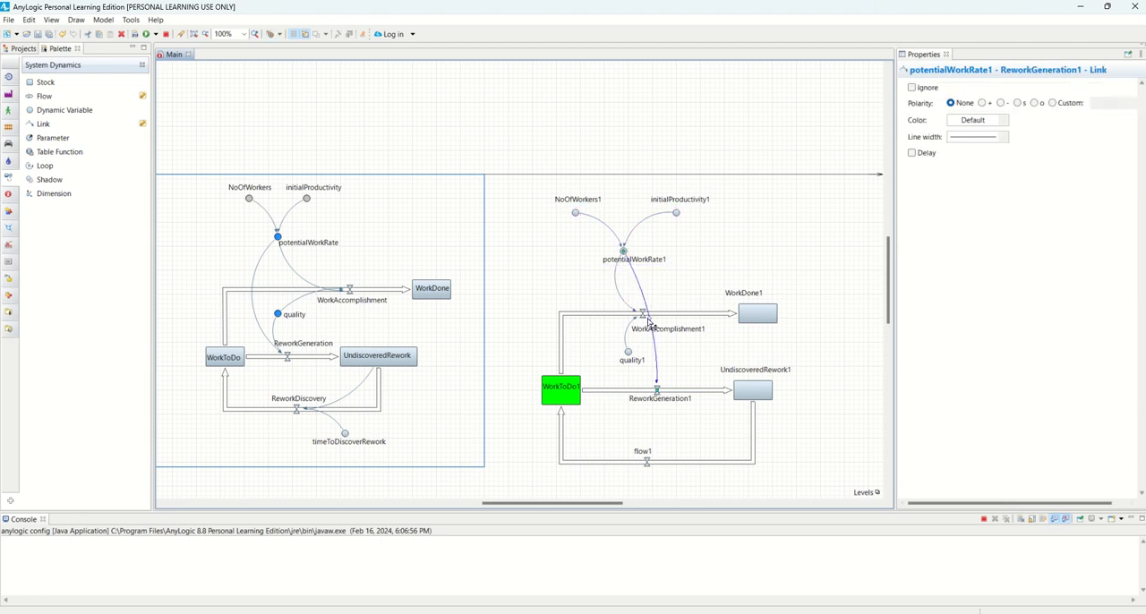
drag(638, 327, 599, 331)
click(631, 353)
click(656, 390)
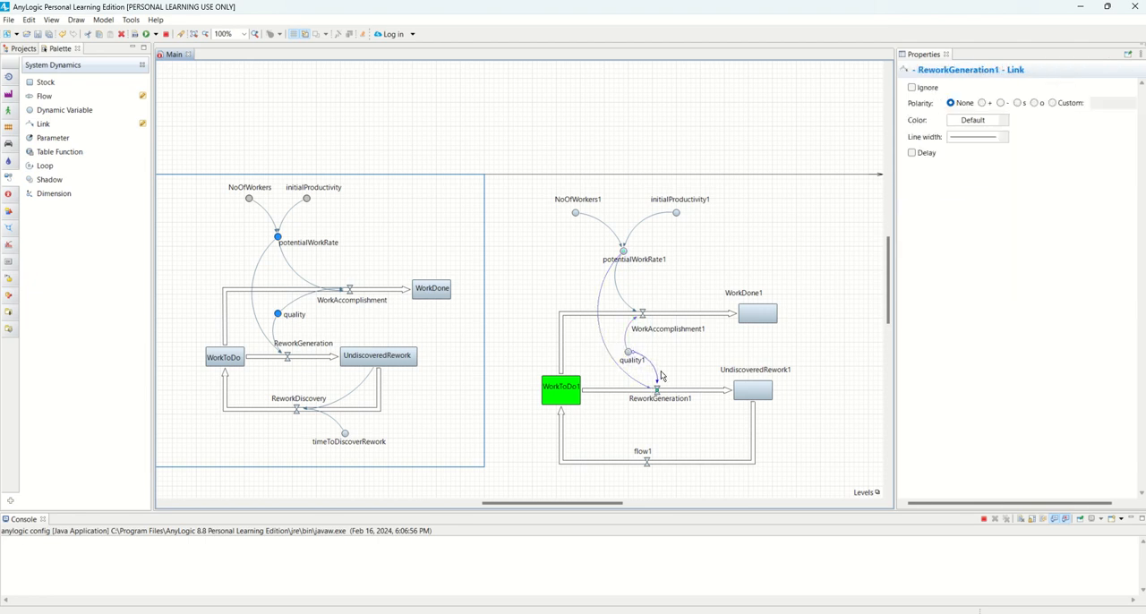
mouse_move(653, 366)
mouse_down()
mouse_move(640, 375)
mouse_move(629, 353)
mouse_move(660, 360)
mouse_up()
Place quality1's name beside its circle and adjust the curve of its link to ReworkGeneration1
click(635, 360)
click(639, 360)
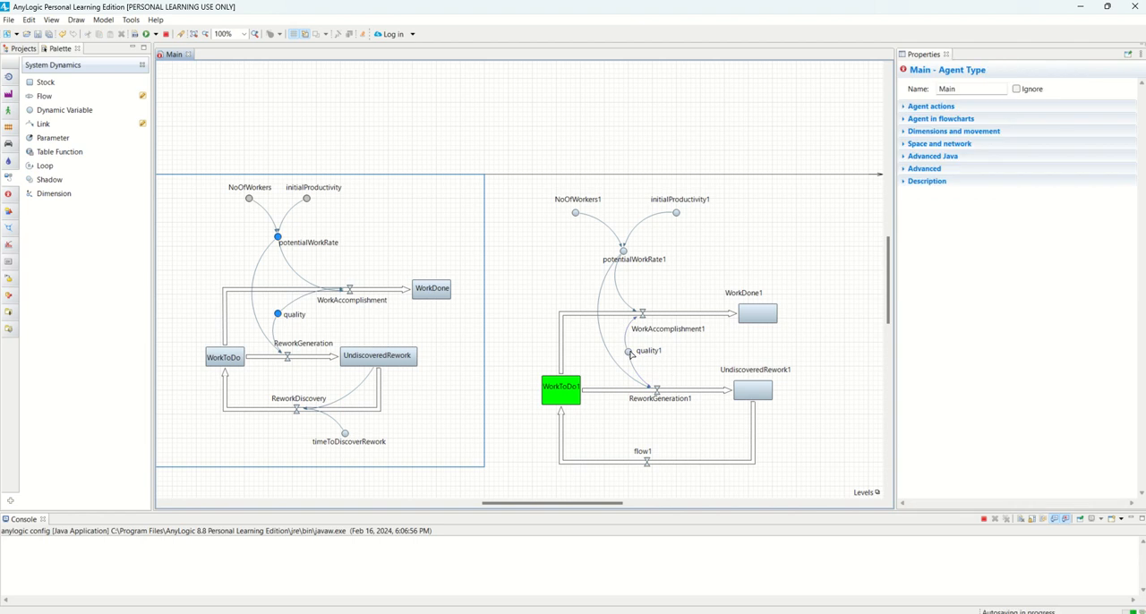
click(630, 353)
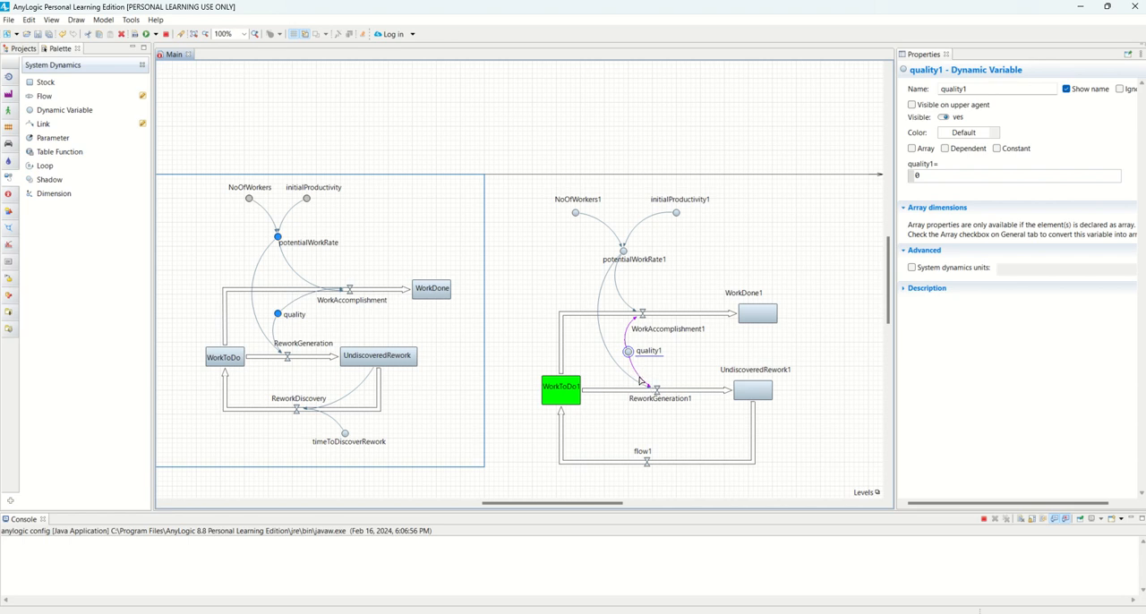
click(640, 377)
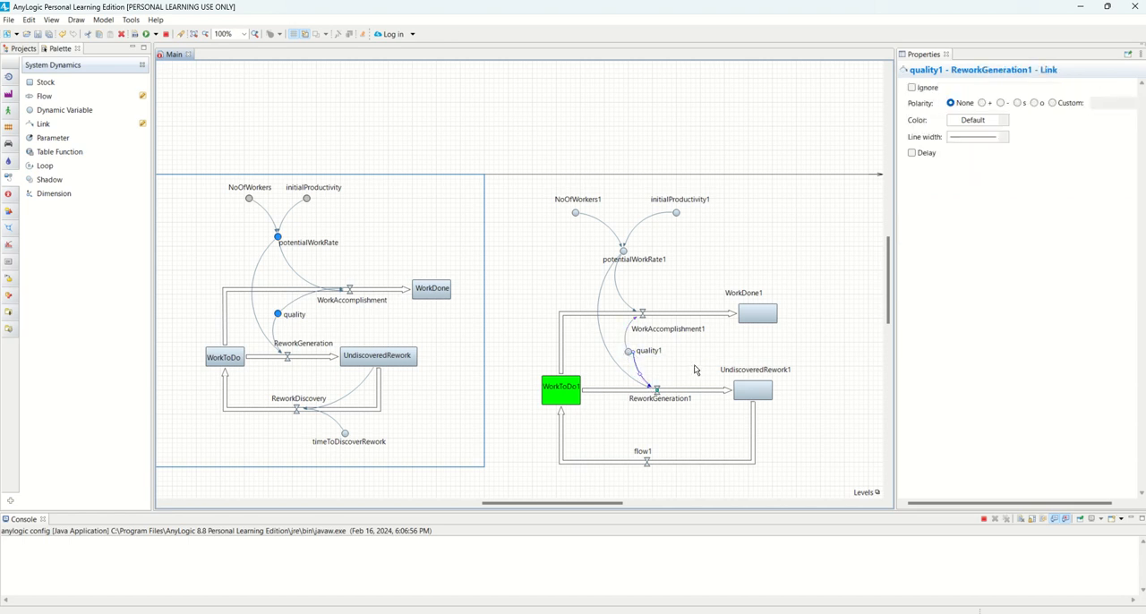
click(640, 358)
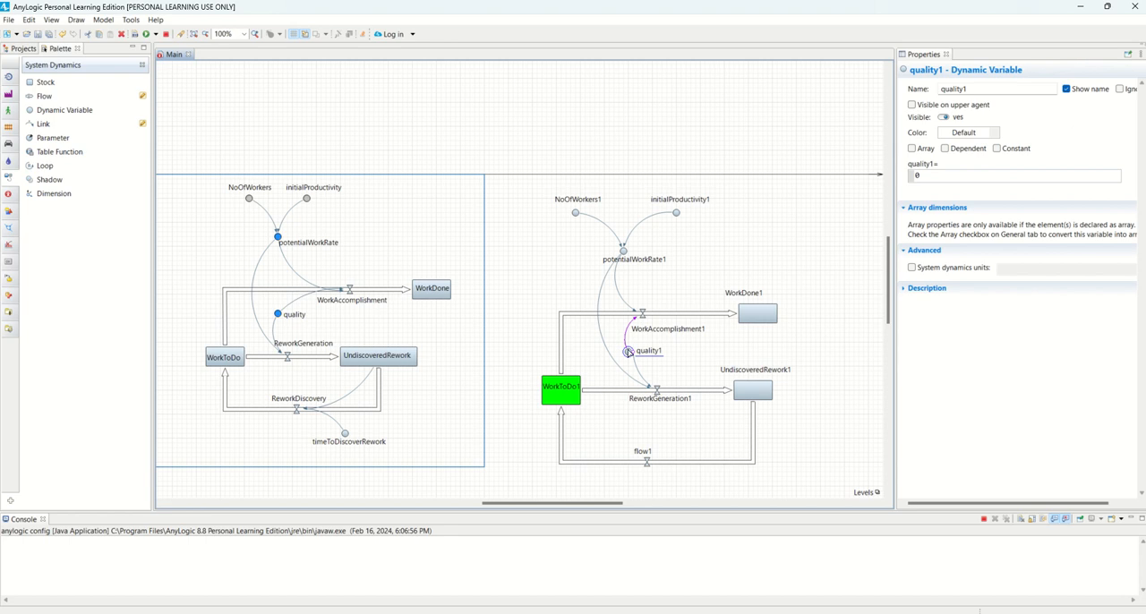
Shift quality1 slightly towards the WorkDone1 side and place its name right beside the circle, clear of WorkAccomplishment1's name
mouse_move(633, 355)
mouse_down()
mouse_move(650, 341)
mouse_move(633, 353)
mouse_up()
click(654, 365)
click(633, 354)
click(634, 354)
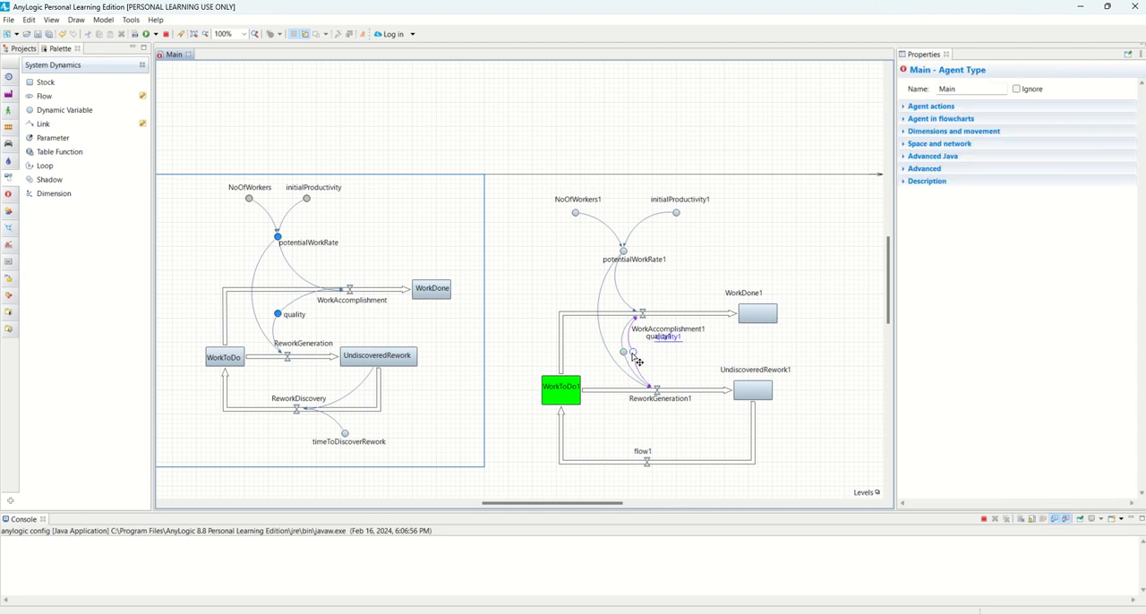
click(670, 341)
click(632, 353)
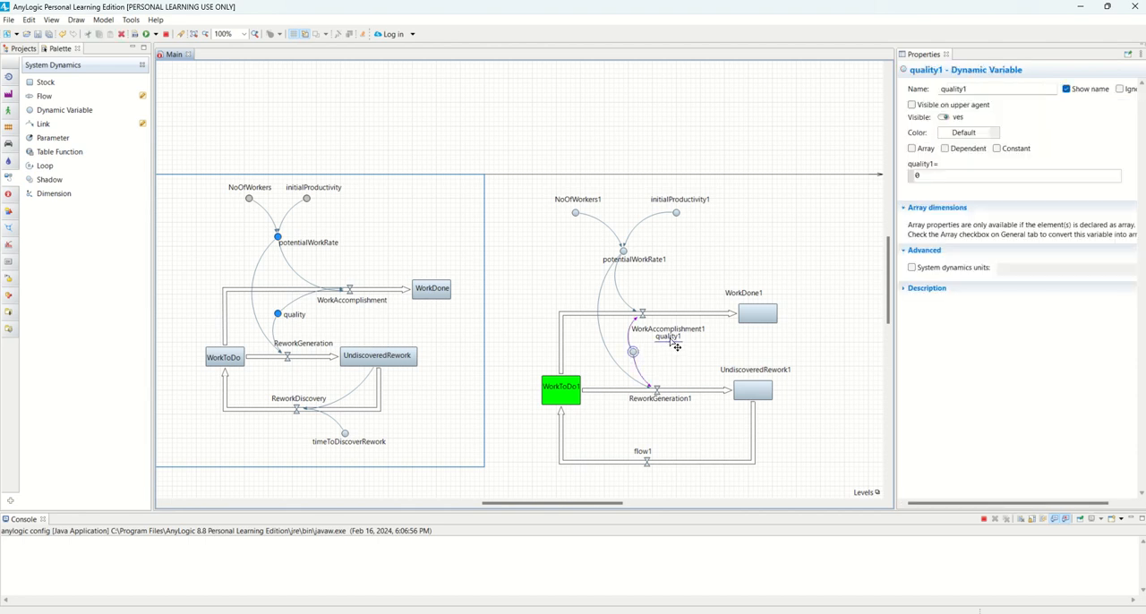
drag(670, 341, 660, 354)
click(695, 349)
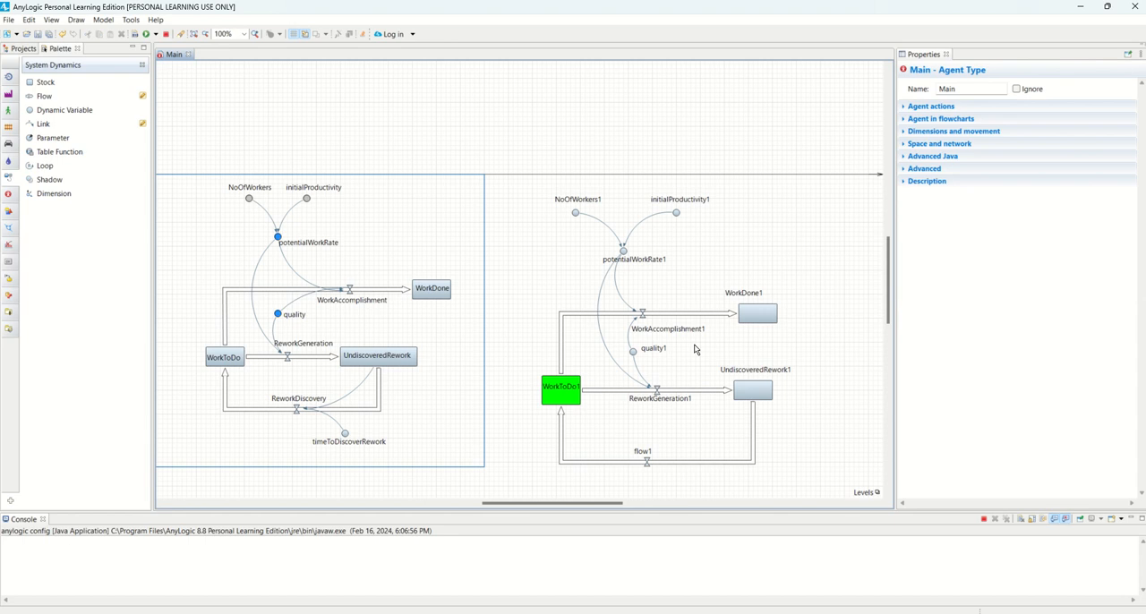
Copy the ReworkGeneration flow's formula into ReworkGeneration1 and adapt it to potentialWorkRate1*(1-quality1)
click(298, 358)
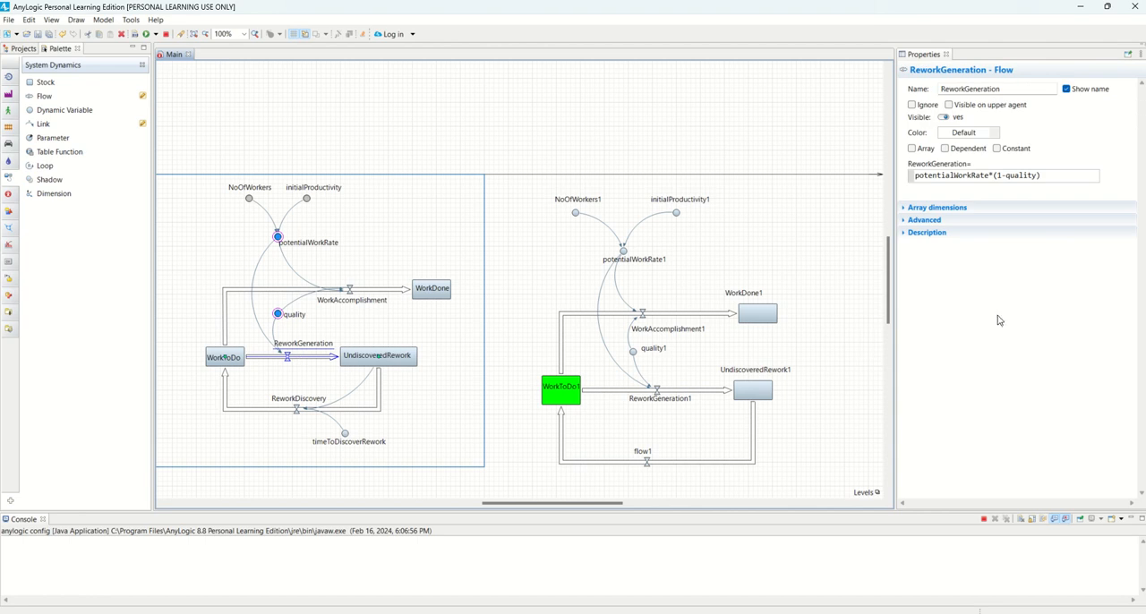
triple_click(966, 176)
right_click(967, 176)
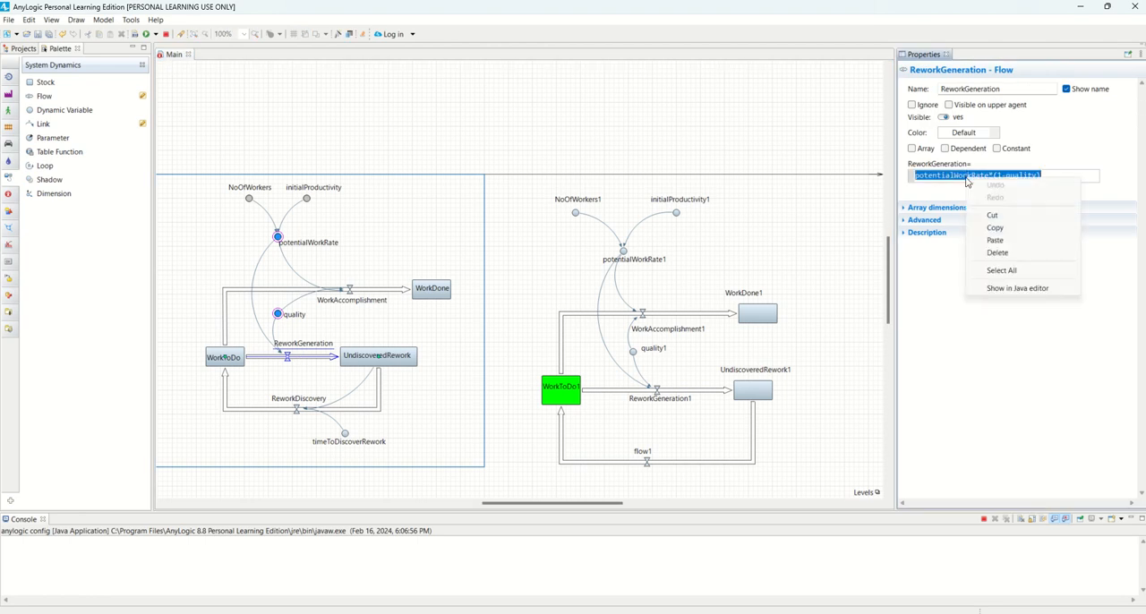
click(995, 227)
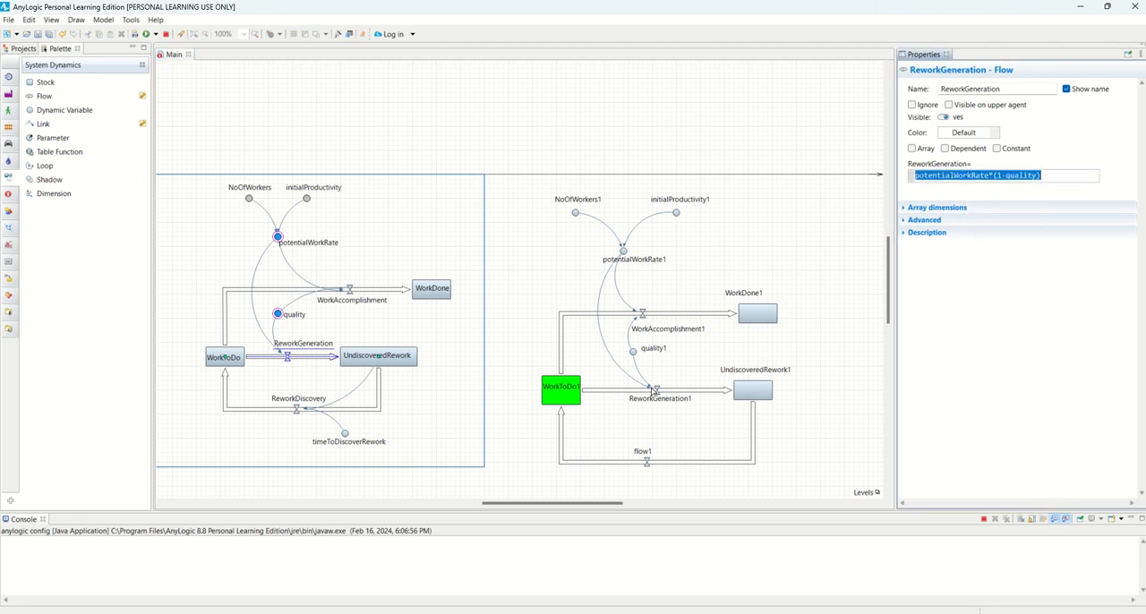
click(654, 391)
click(935, 175)
key(BackSpace)
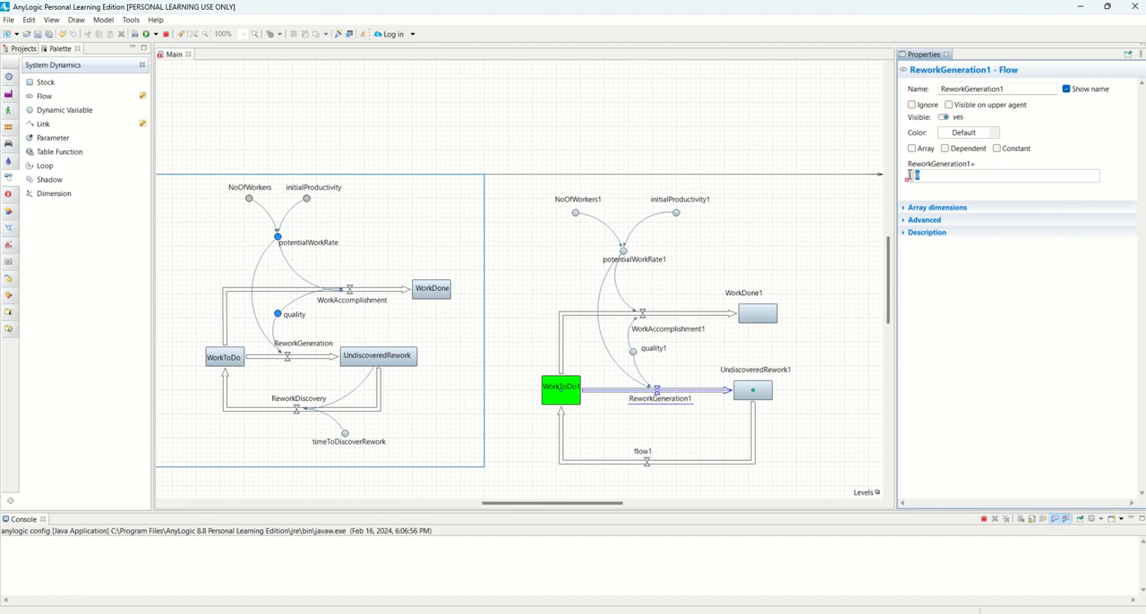
key(ctrl+v)
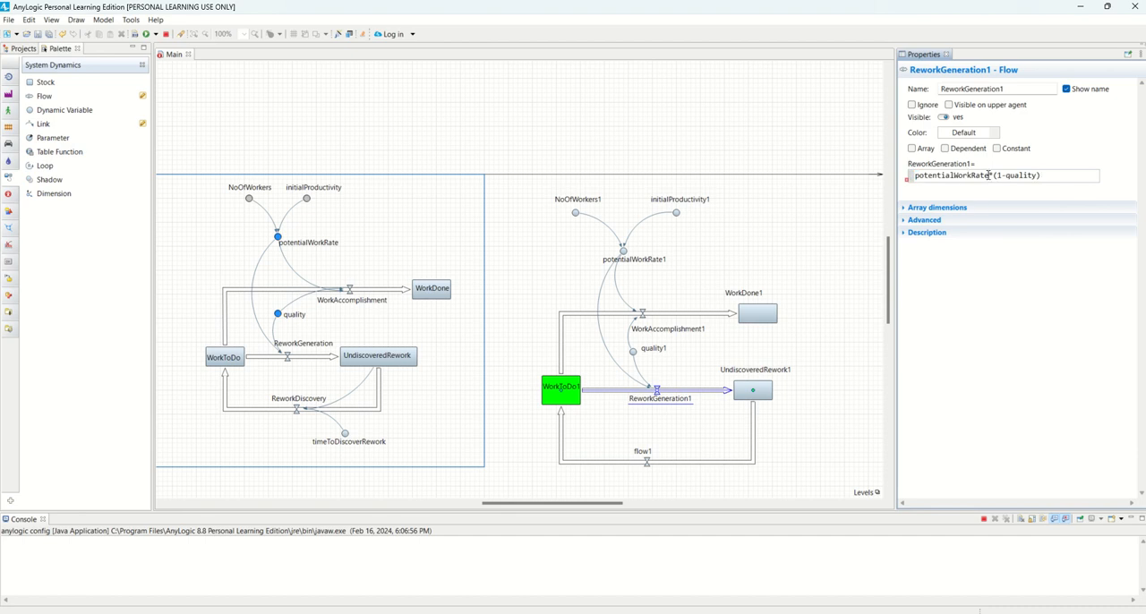
text(1)
click(783, 360)
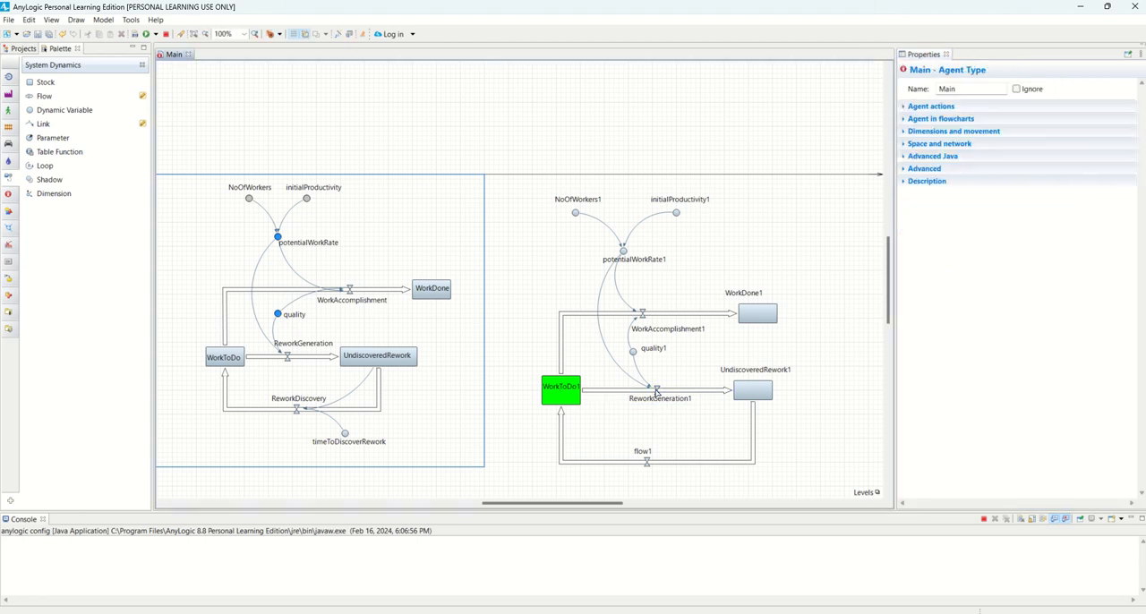
click(682, 391)
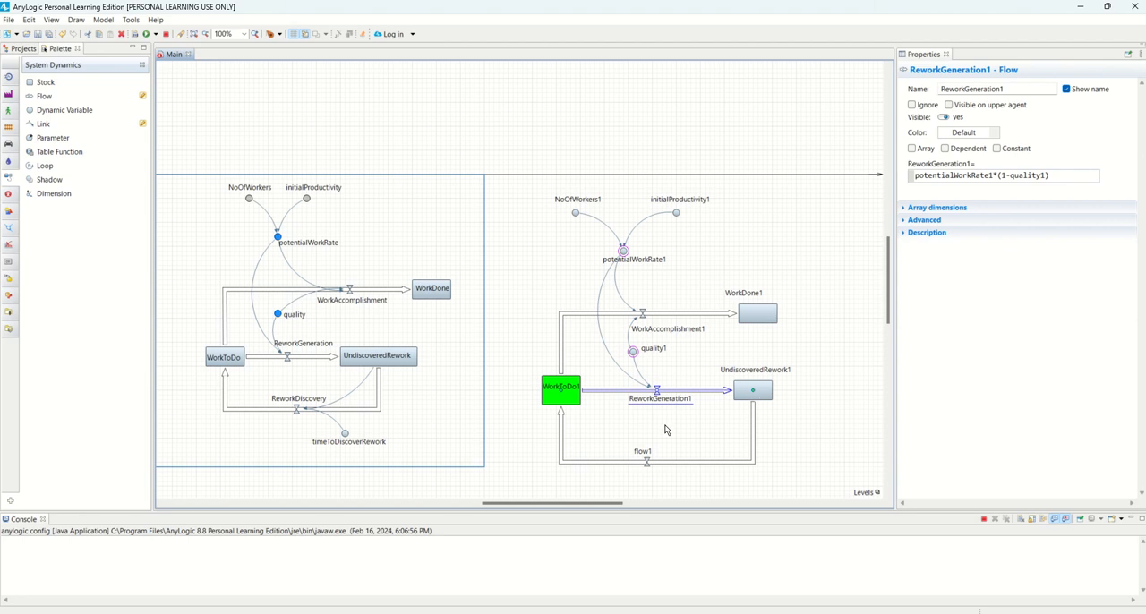
Check ReworkDiscovery and timeToDiscoverRework in the existing diagram, and copy the formula UndiscoveredRework/timeToDiscoverRework into flow1
click(647, 462)
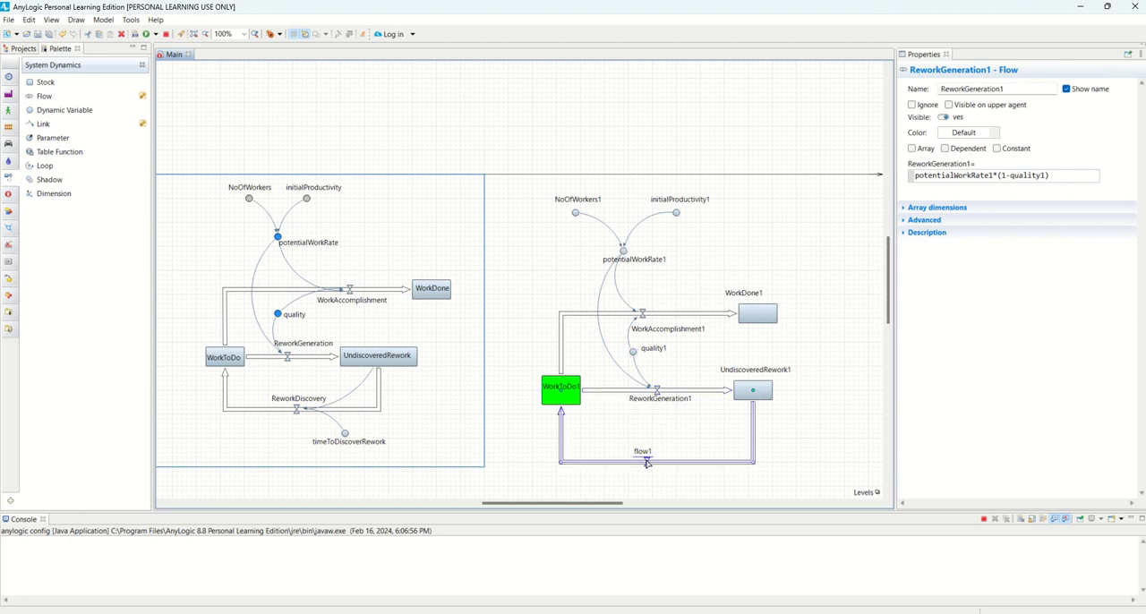
click(296, 410)
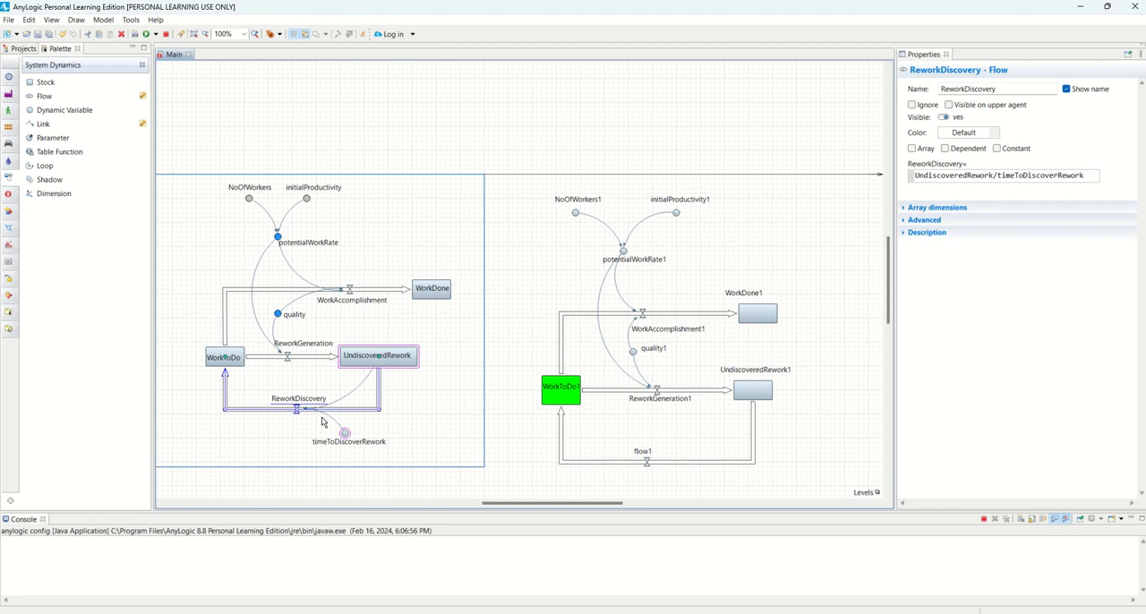
click(345, 434)
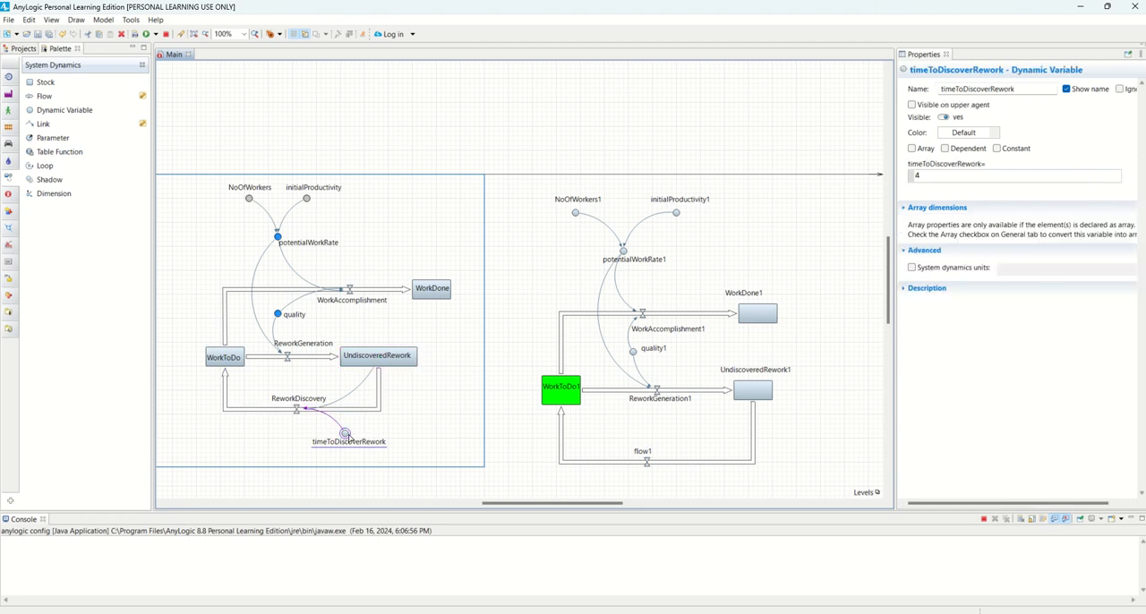
click(298, 410)
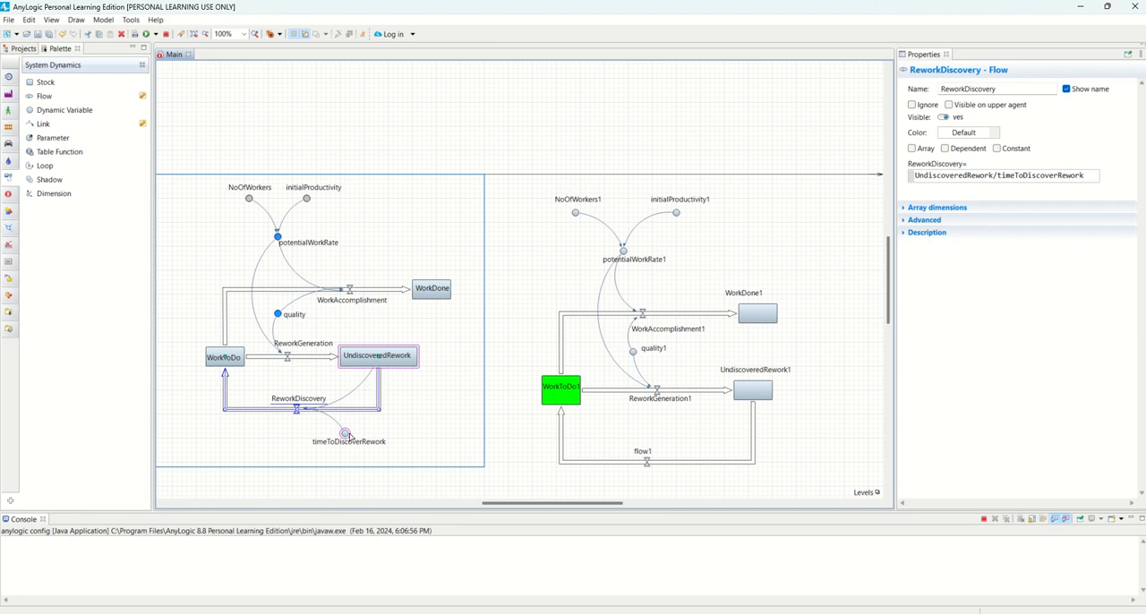
click(1014, 178)
click(1003, 175)
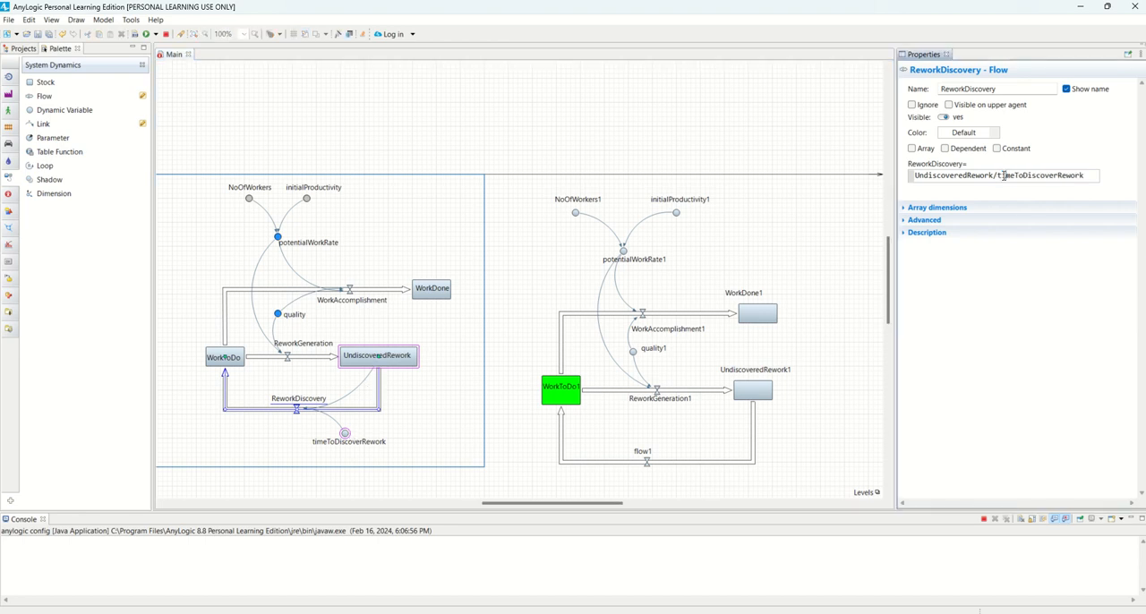
drag(915, 176, 1082, 176)
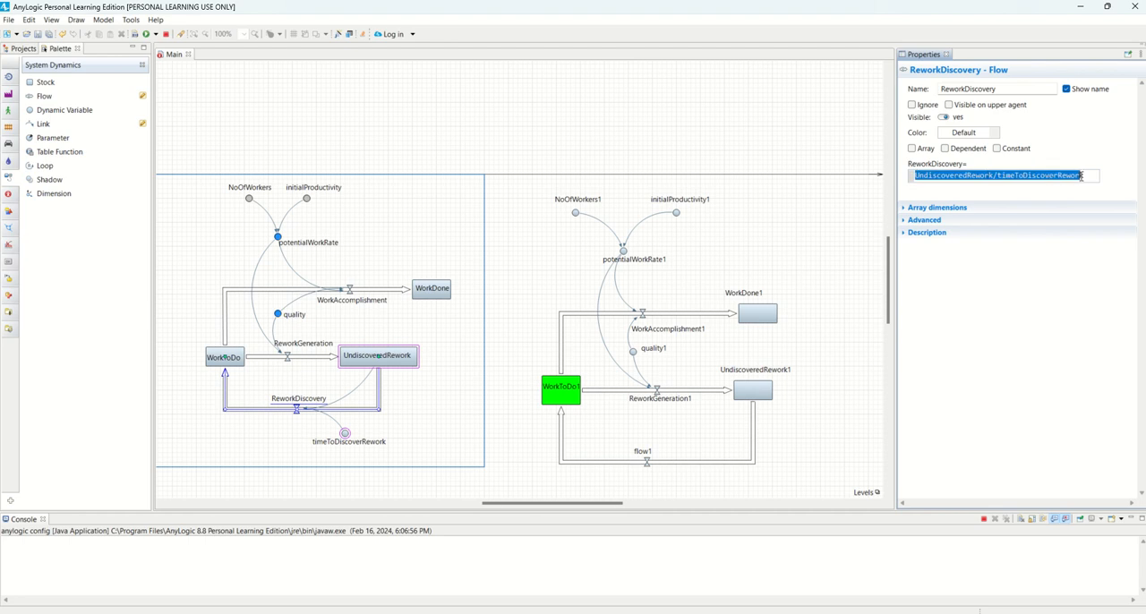
right_click(996, 180)
click(1025, 225)
click(655, 463)
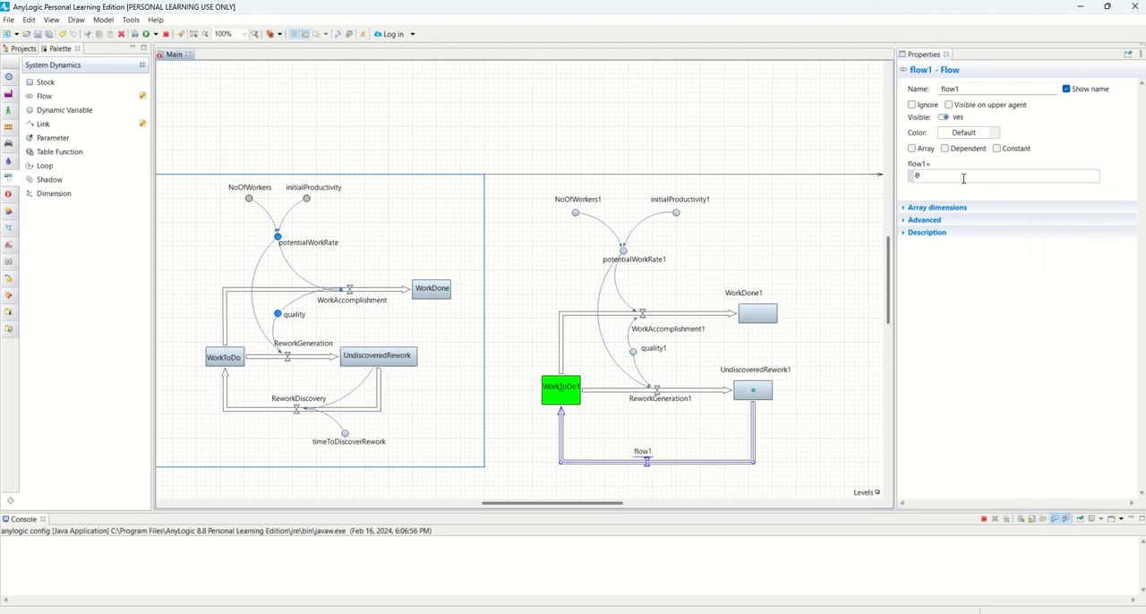
drag(963, 178, 908, 179)
key(ctrl+v)
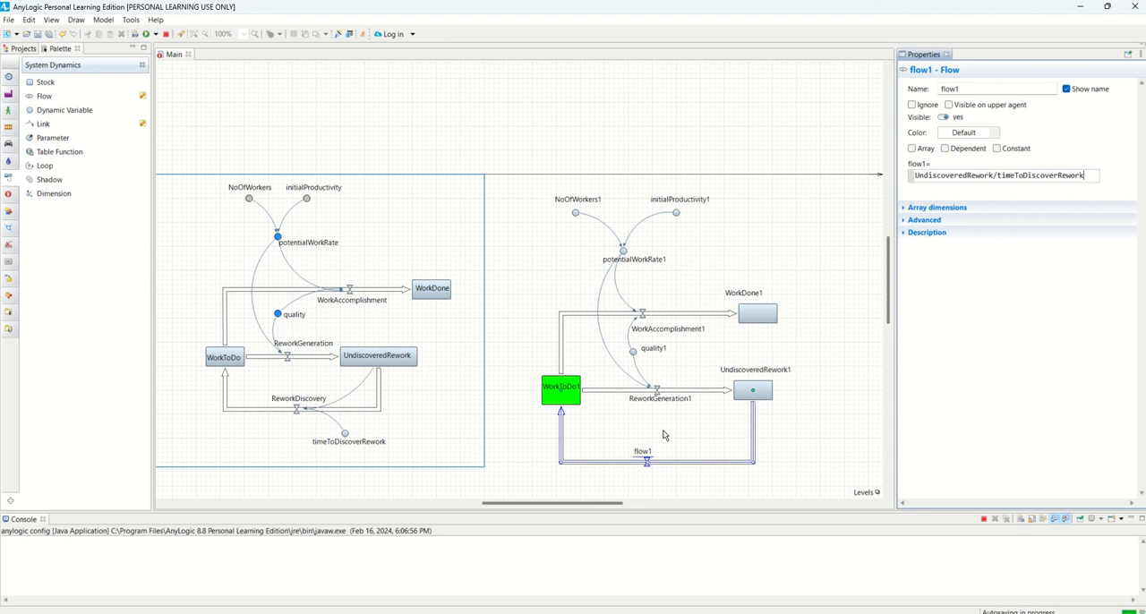
click(663, 431)
Try to rename flow1 to ReworkDiscovery
click(648, 462)
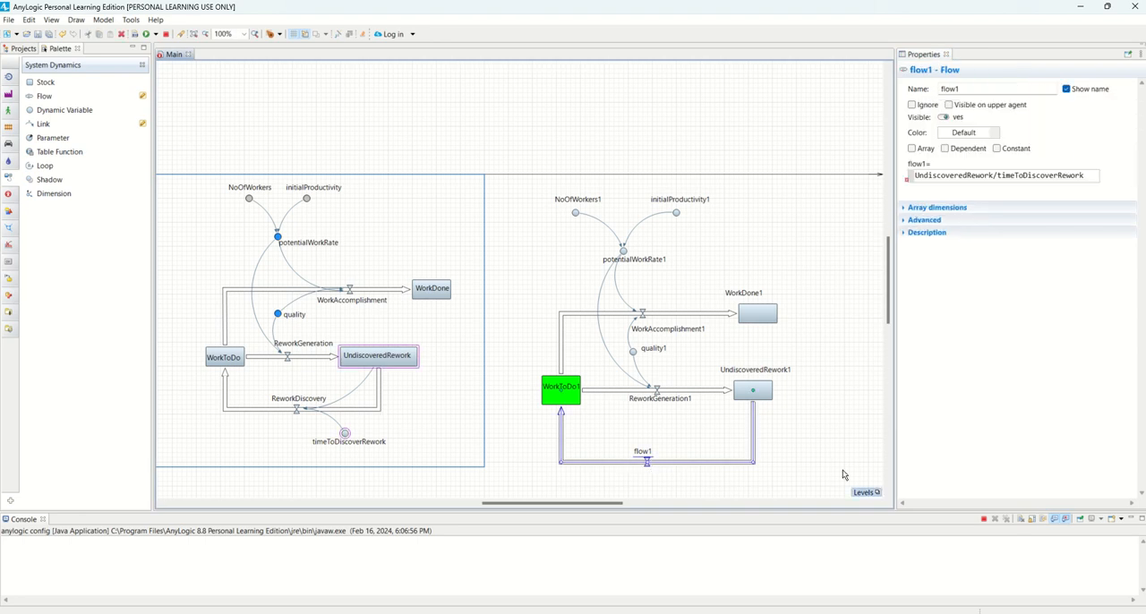
double_click(953, 87)
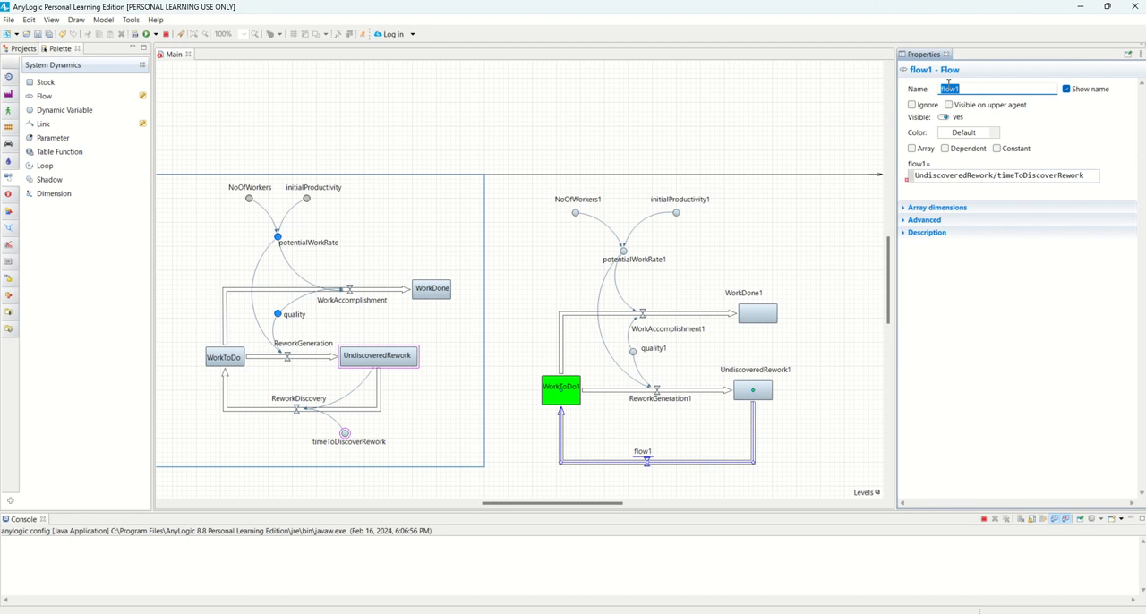
text(ReworkDiscovery)
click(691, 474)
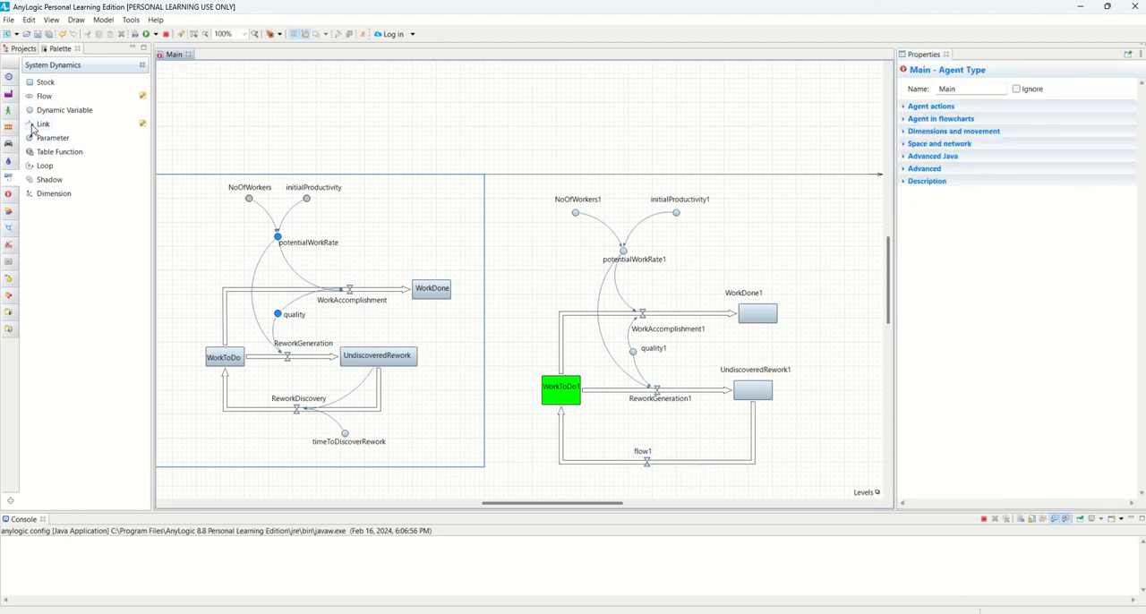
Add a dynamic variable just below flow1's line under UndiscoveredRework1 and link it to flow1's valve
drag(54, 110, 738, 494)
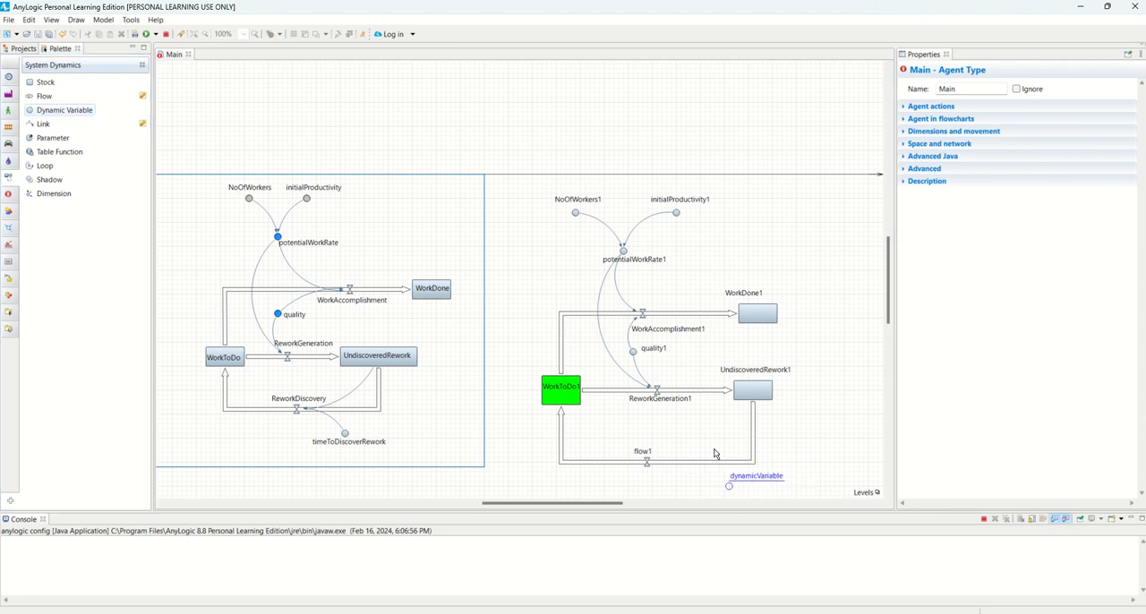
scroll(716, 367, down, 2)
click(707, 436)
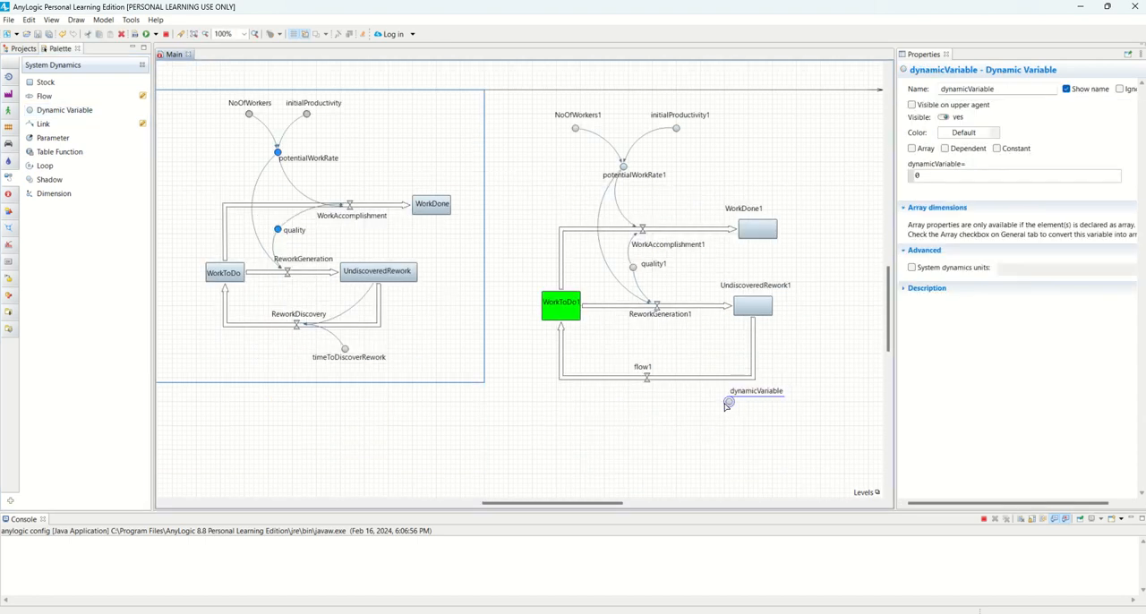
double_click(728, 404)
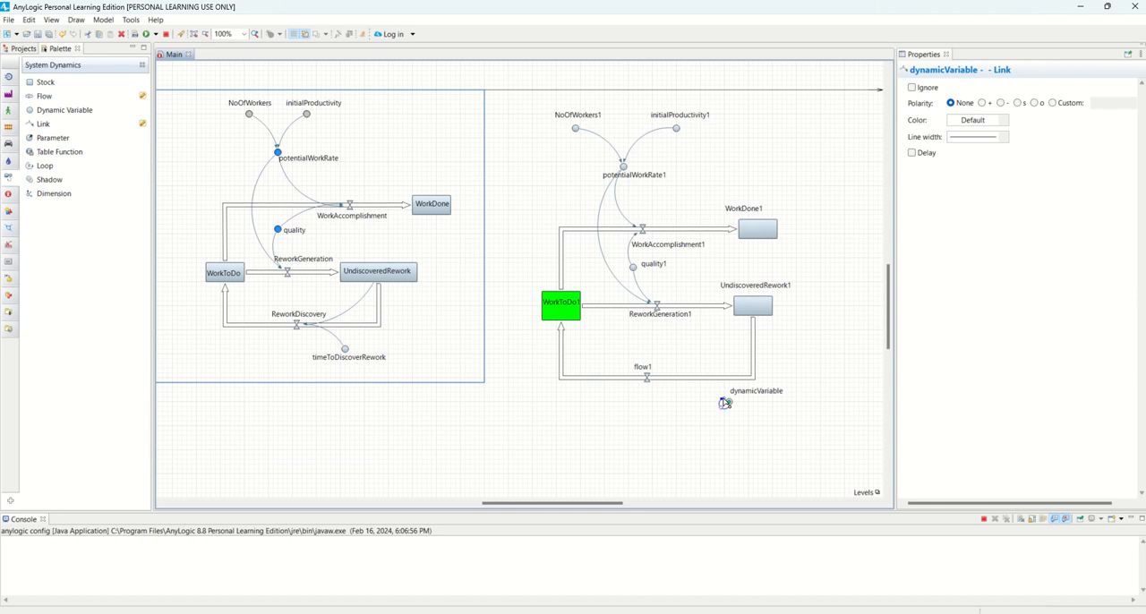
click(647, 377)
click(728, 405)
click(729, 404)
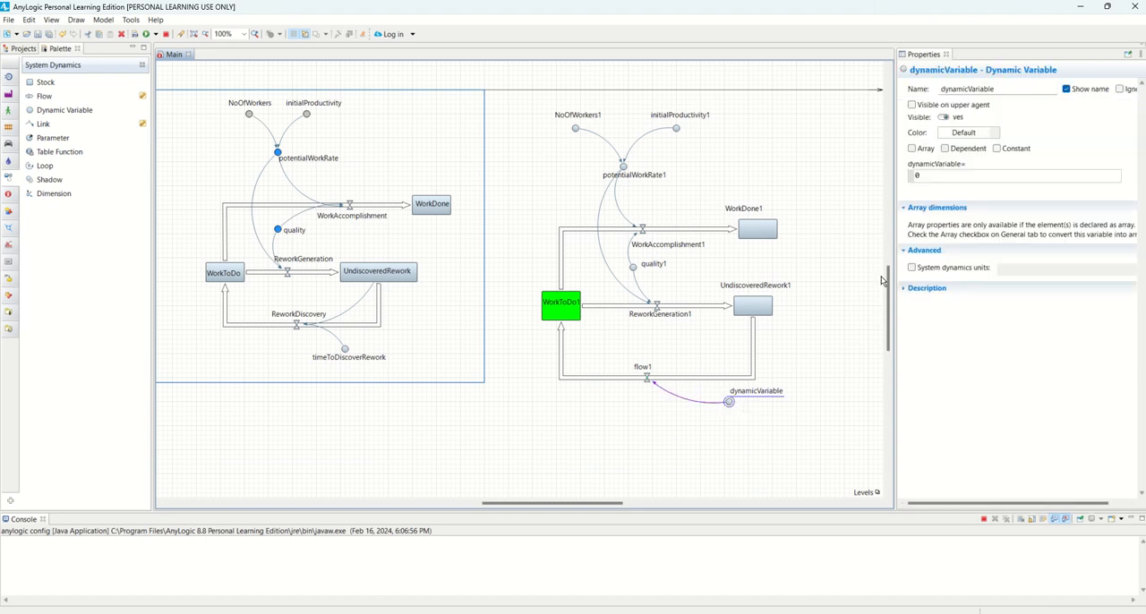
Rename the new dynamic variable below flow1 to timeToDiscoverRework1
double_click(948, 91)
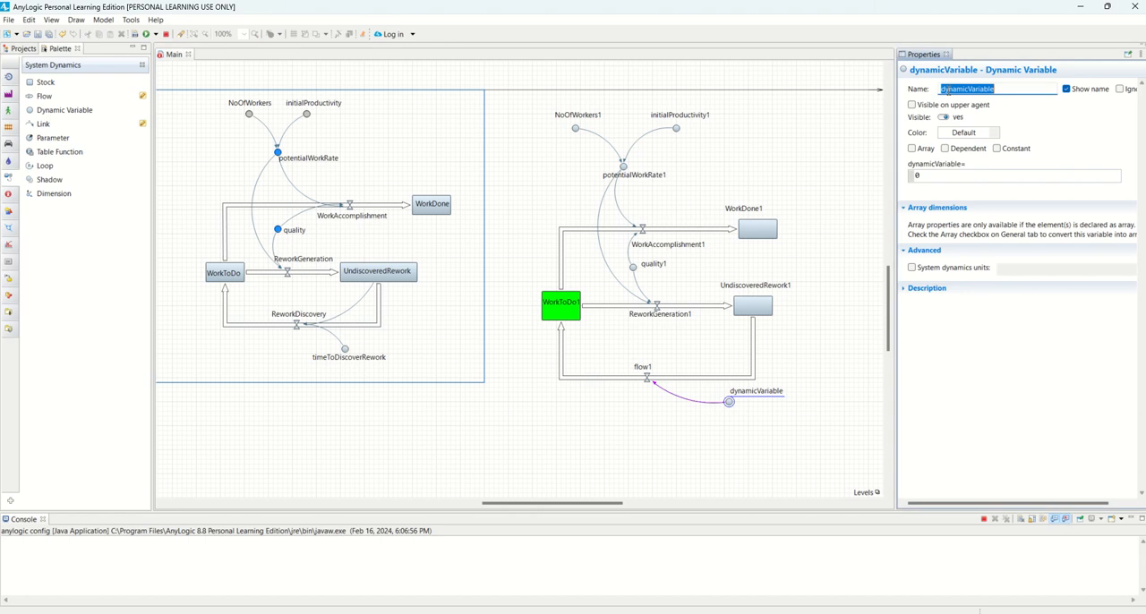
text(timeToo)
text(iscoverRework1)
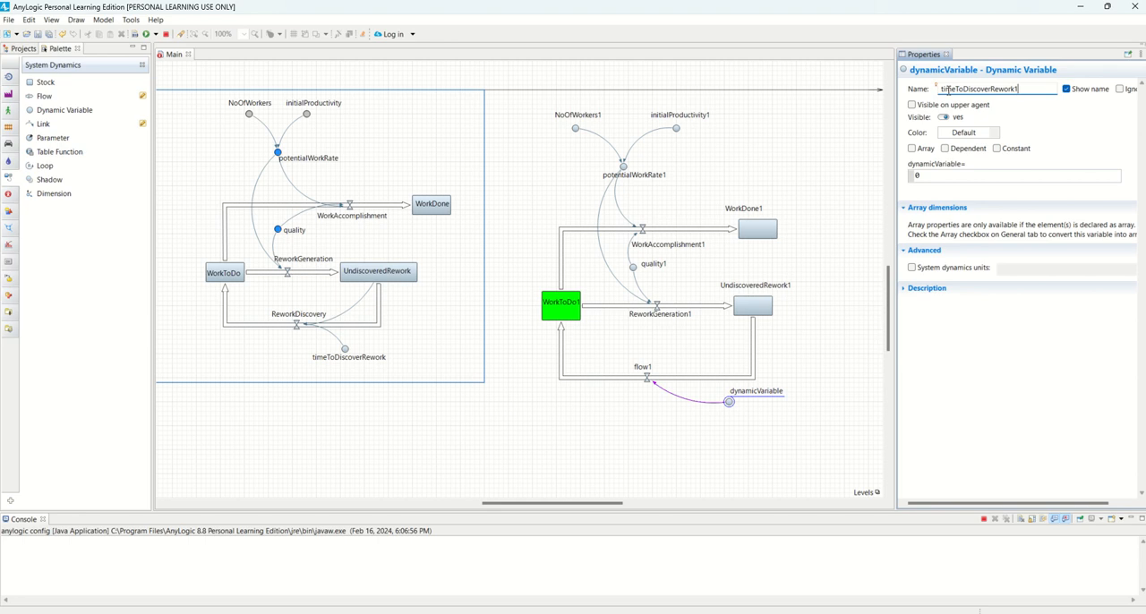
click(670, 459)
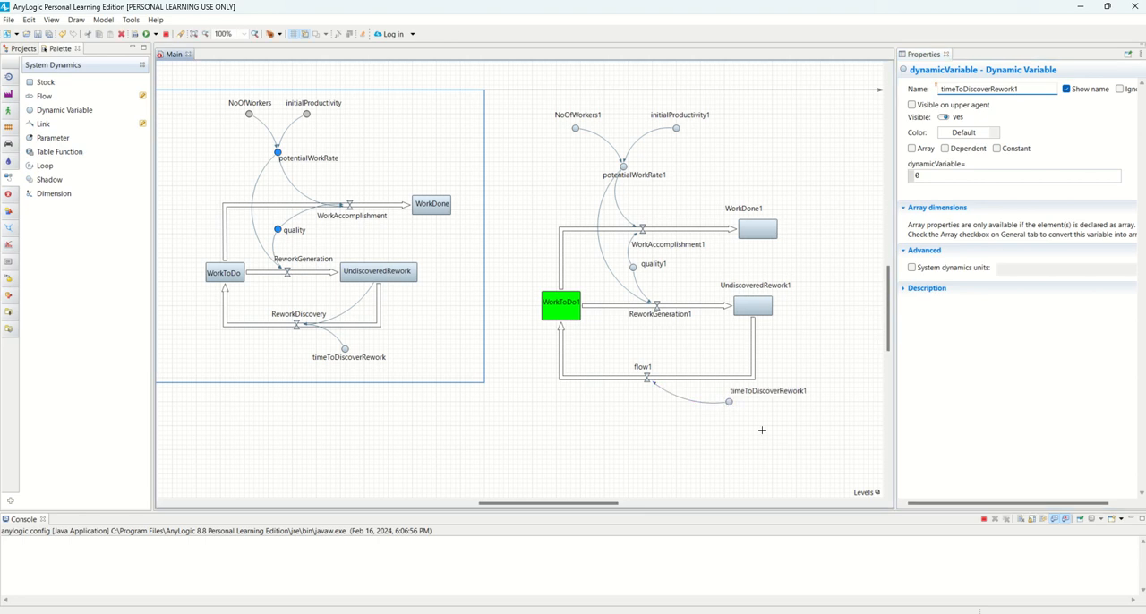
Compare with ReworkDiscovery's formula and append 1 to both variable names in flow1's formula
click(640, 380)
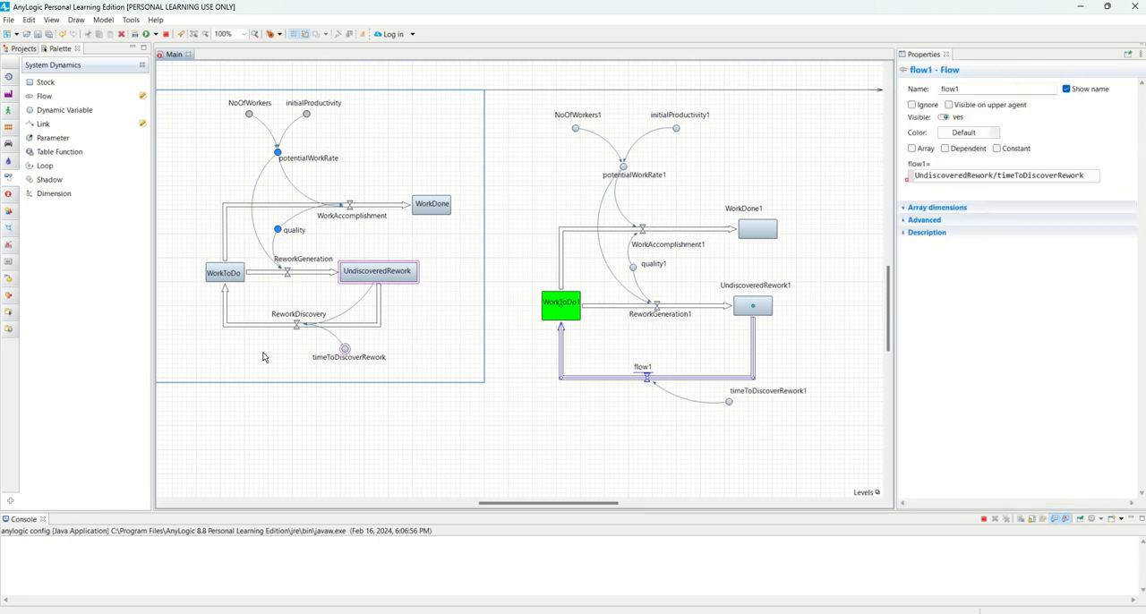
click(301, 328)
triple_click(986, 173)
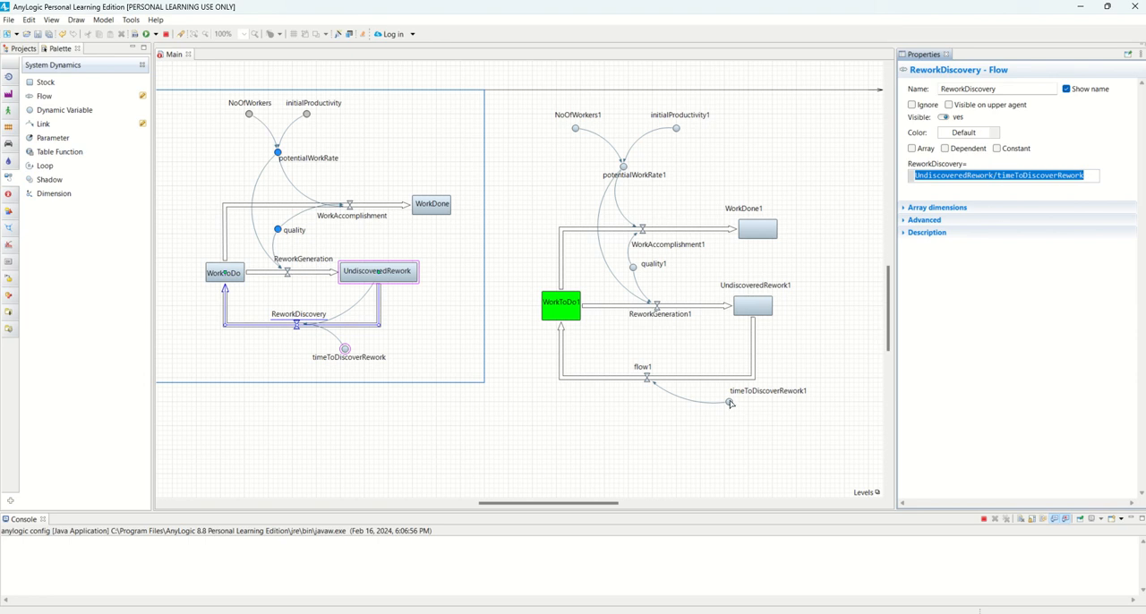
click(645, 378)
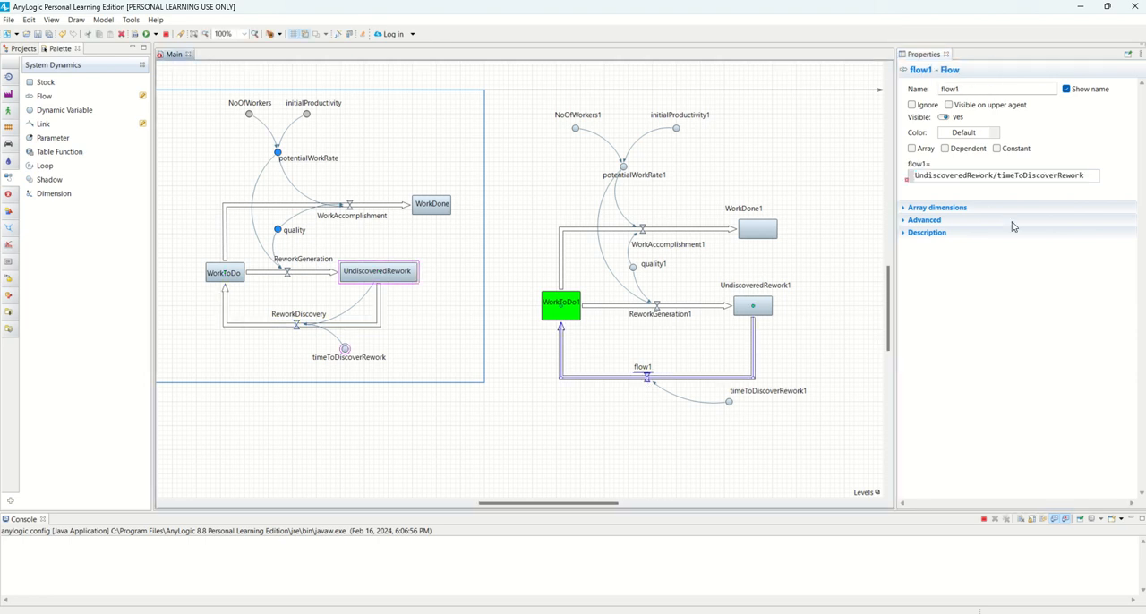
click(990, 175)
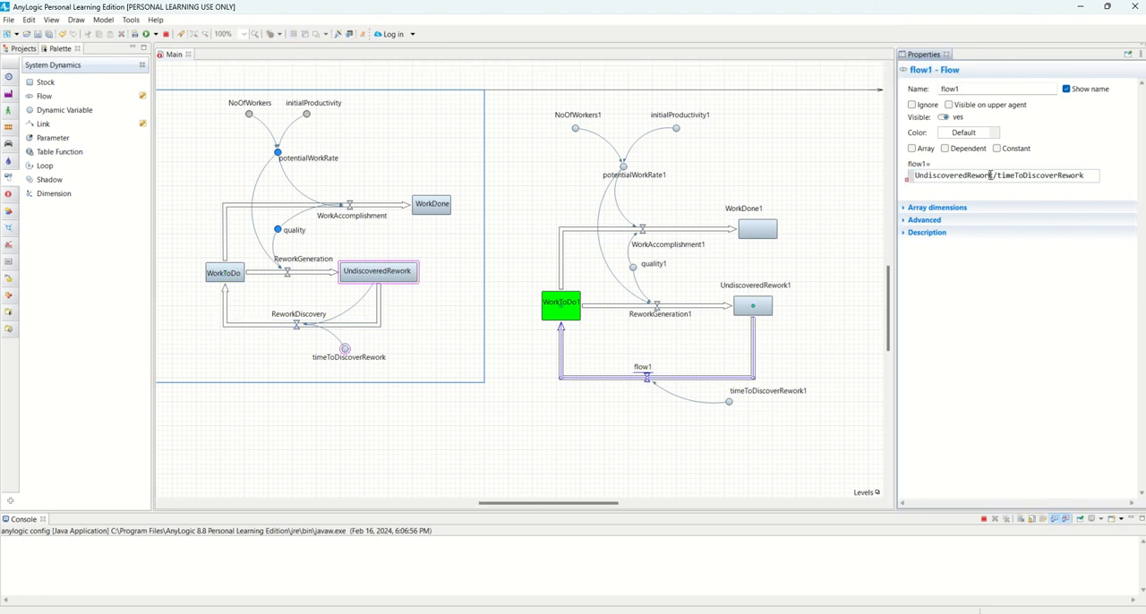
text(1)
click(1091, 177)
text(111111111)
click(653, 381)
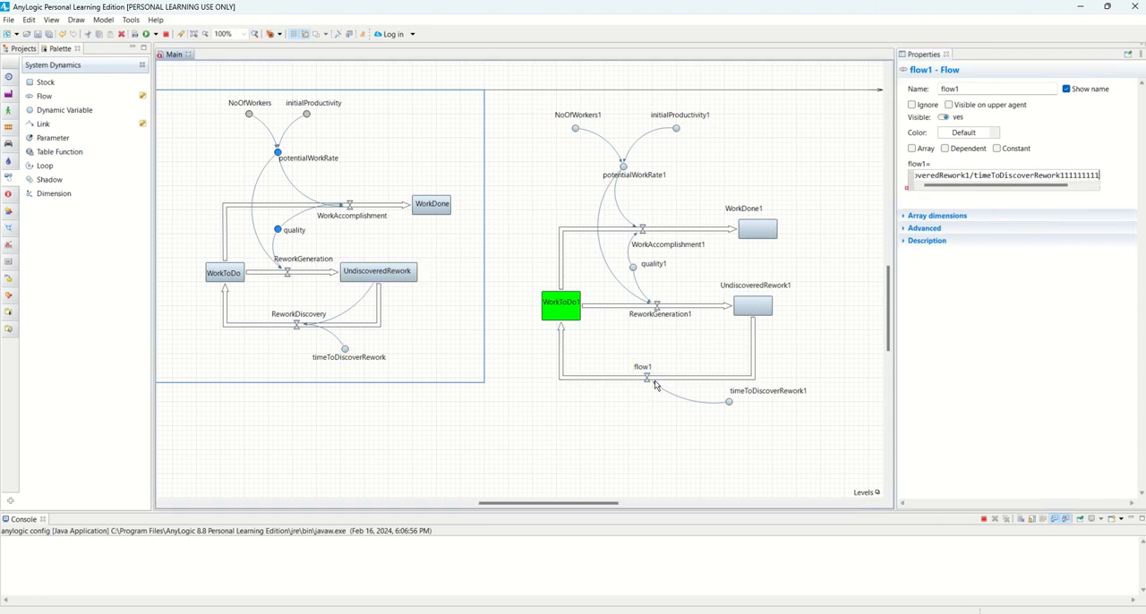
Move the timeToDiscoverRework1 name label from above to just below its variable circle
click(646, 376)
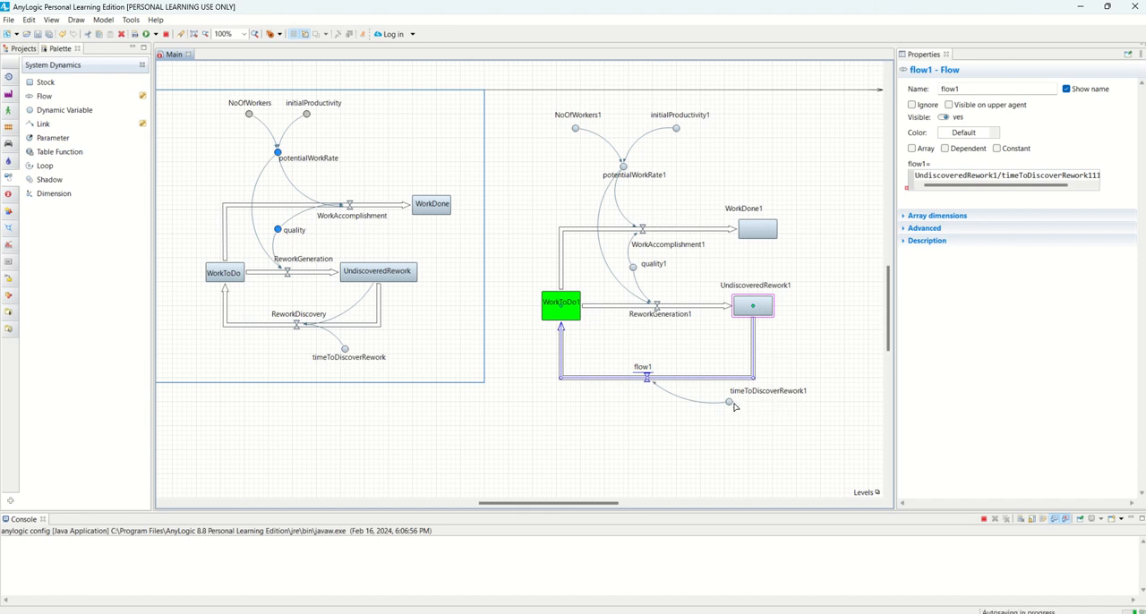
click(728, 402)
drag(729, 417, 730, 415)
click(646, 419)
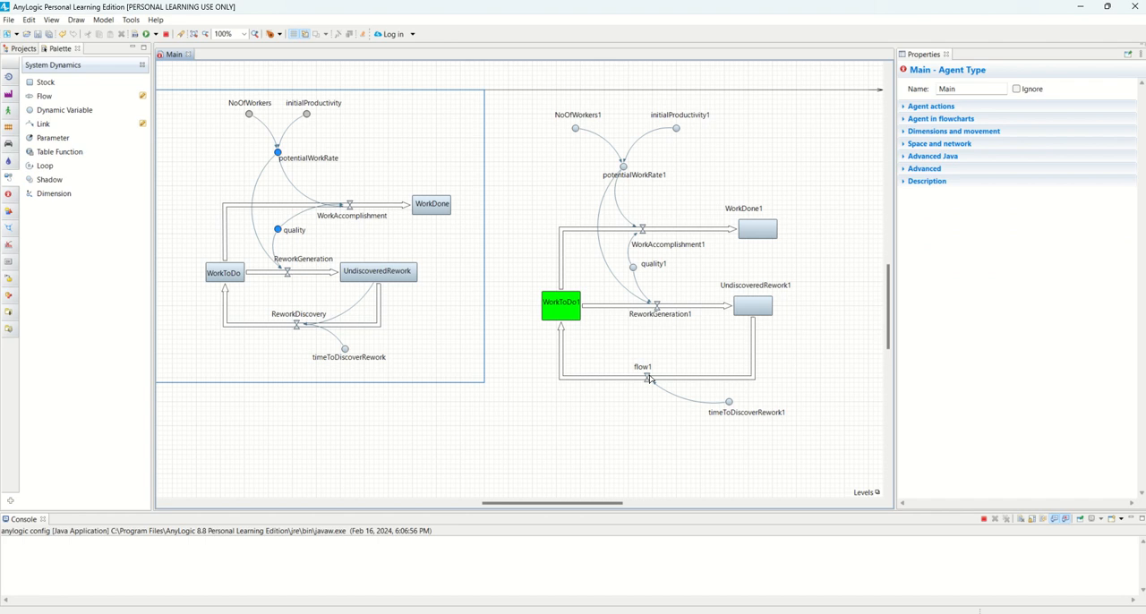
Check flow1's formula error and link UndiscoveredRework1 to flow1's valve with a curved link
click(649, 378)
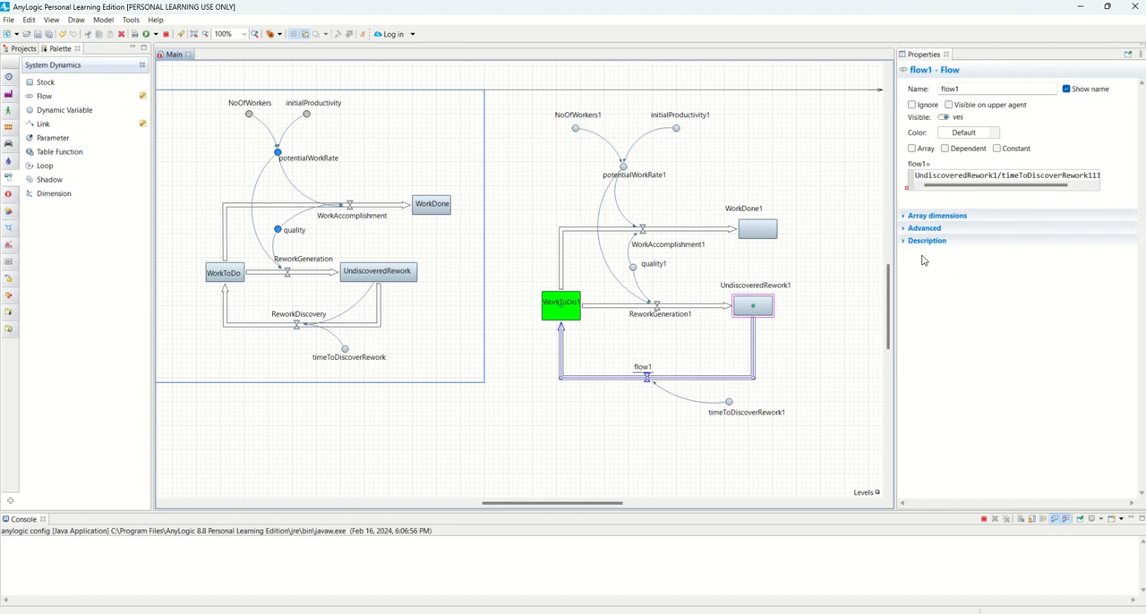
mouse_move(908, 192)
click(799, 340)
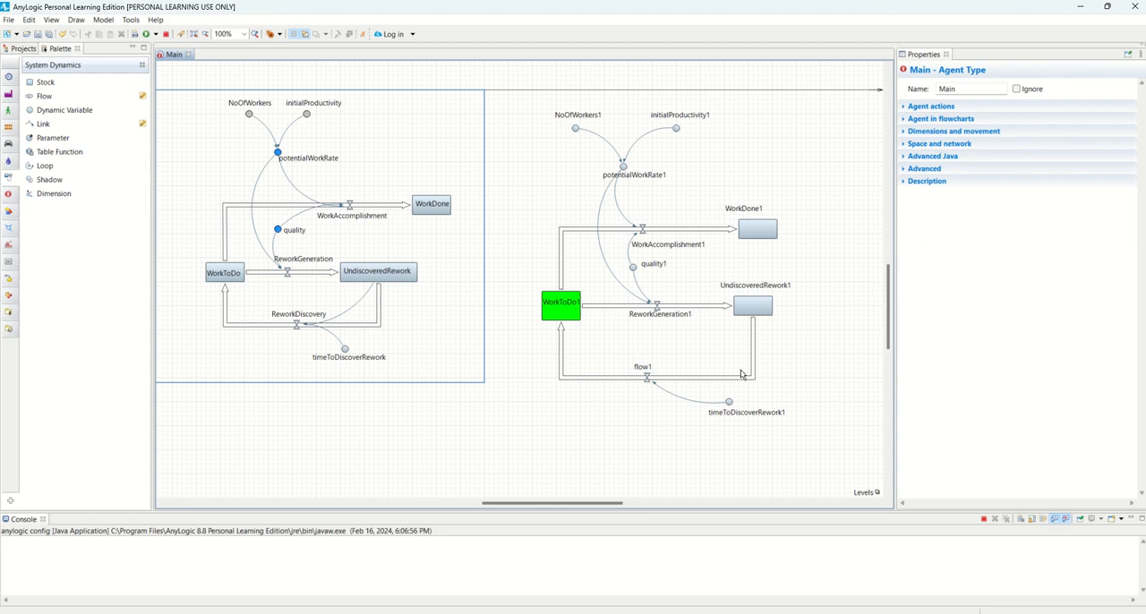
click(43, 123)
click(577, 304)
drag(629, 328, 754, 309)
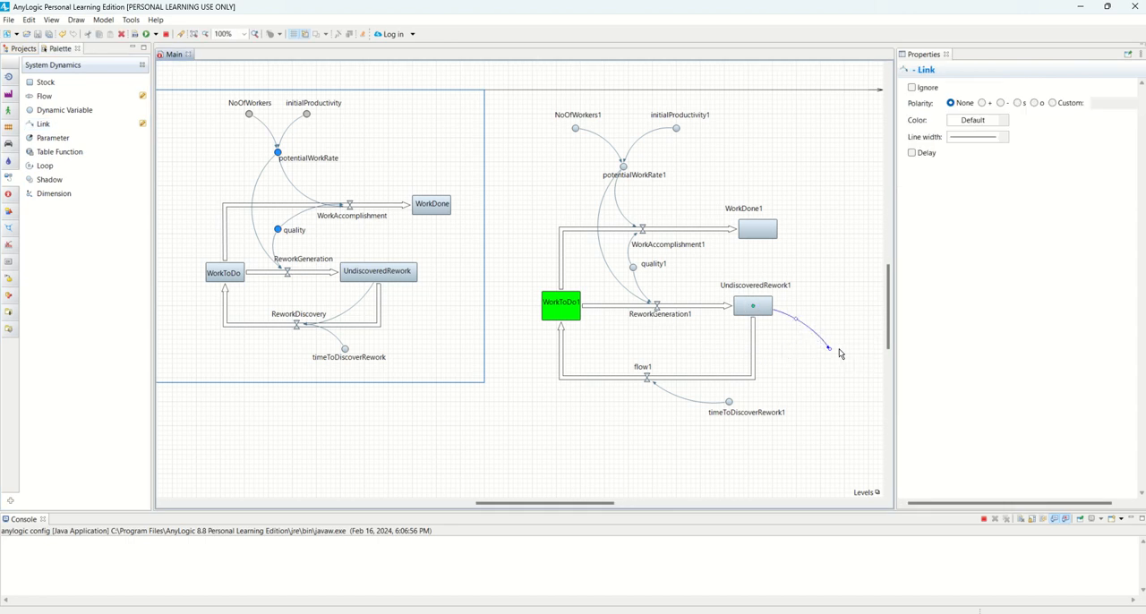
drag(830, 349, 650, 381)
drag(707, 355, 729, 359)
click(806, 366)
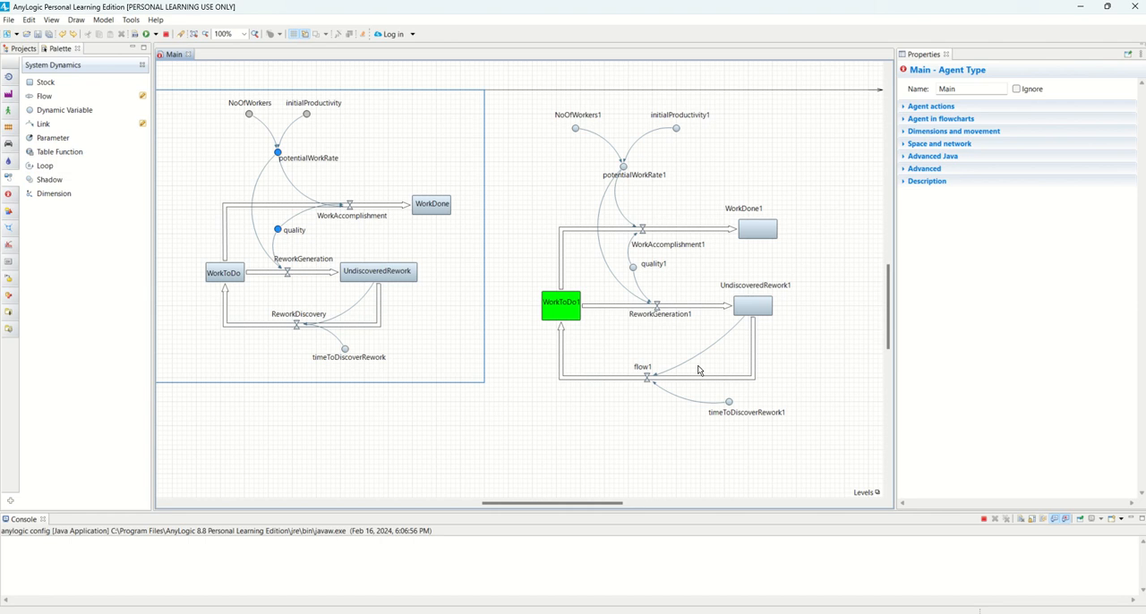
Check the error on flow1's formula again and shift the flow's valve slightly towards UndiscoveredRework1
click(650, 380)
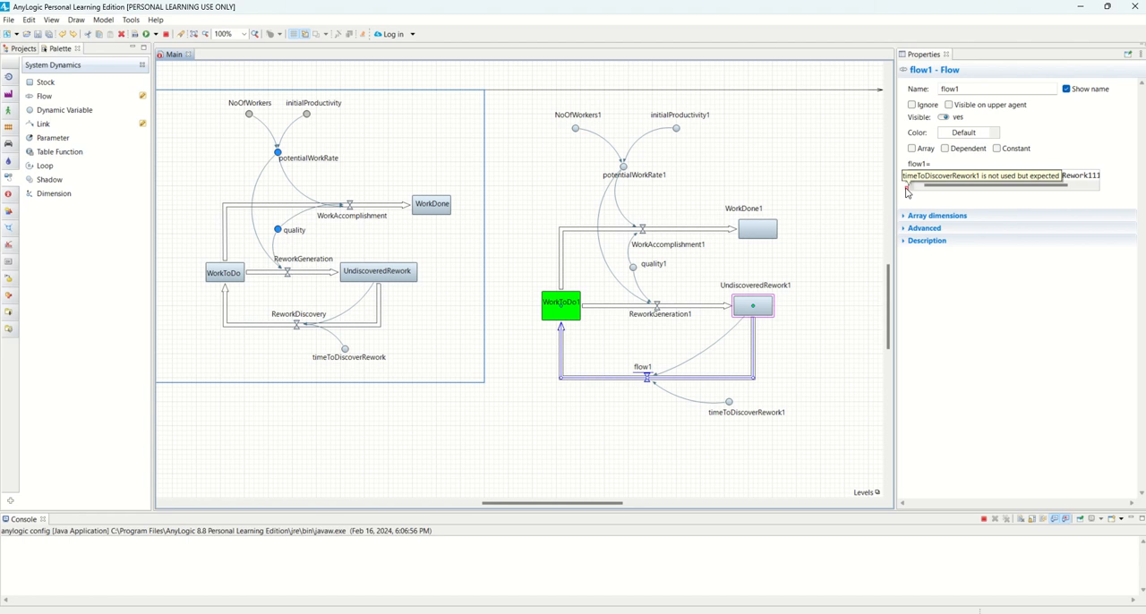
drag(649, 379, 654, 379)
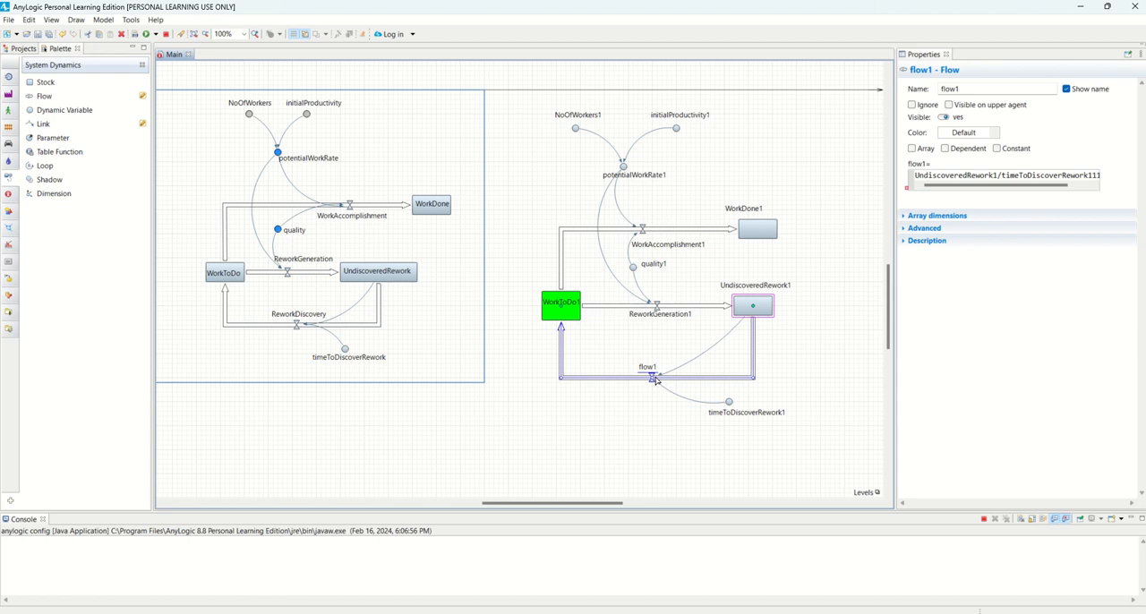
click(647, 420)
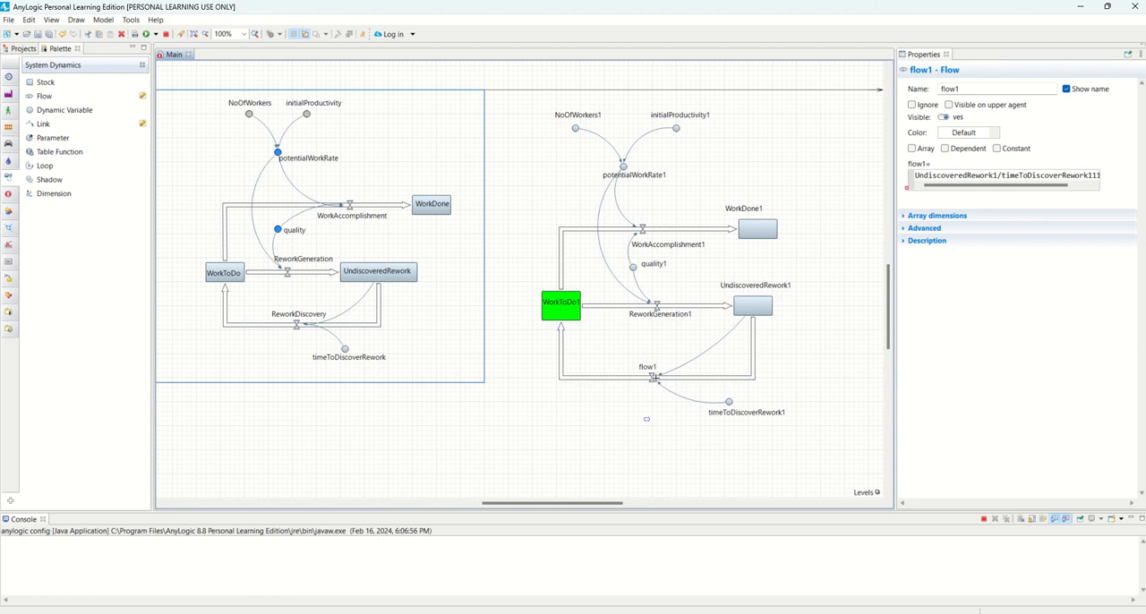
Remove the surplus 1s so that flow1's formula is UndiscoveredRework1/timeToDiscoverRework1
click(653, 378)
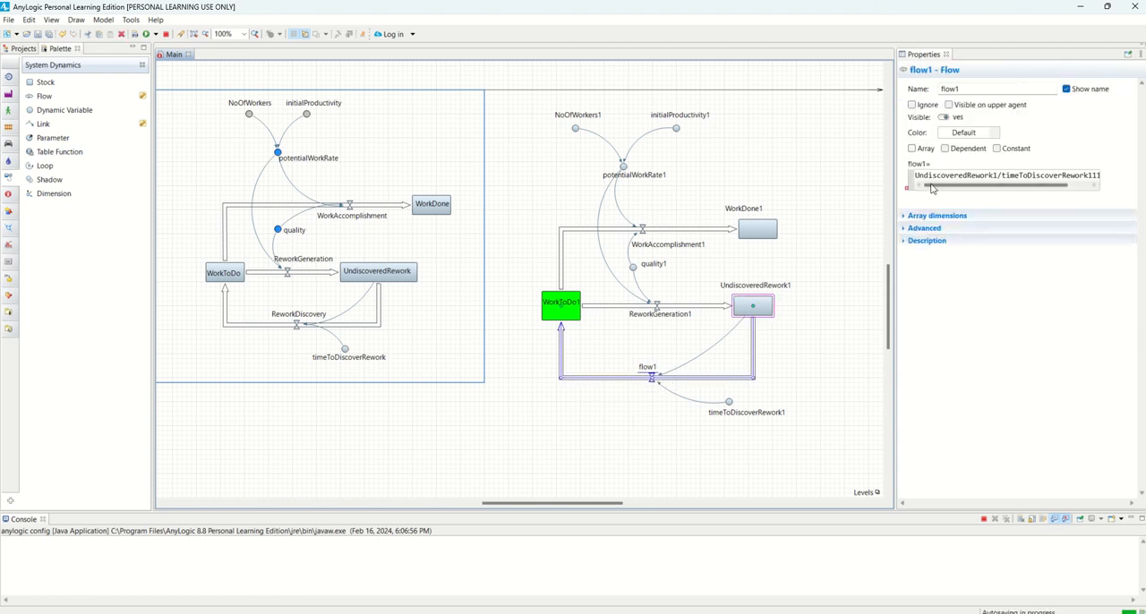
click(1016, 187)
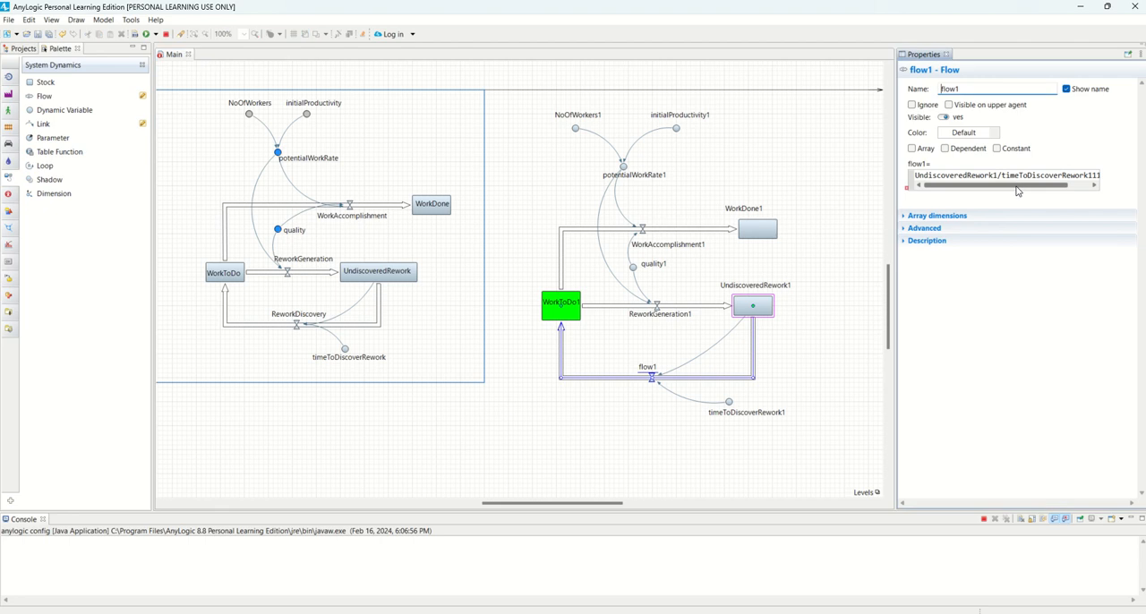
drag(1015, 190, 1104, 171)
click(1068, 175)
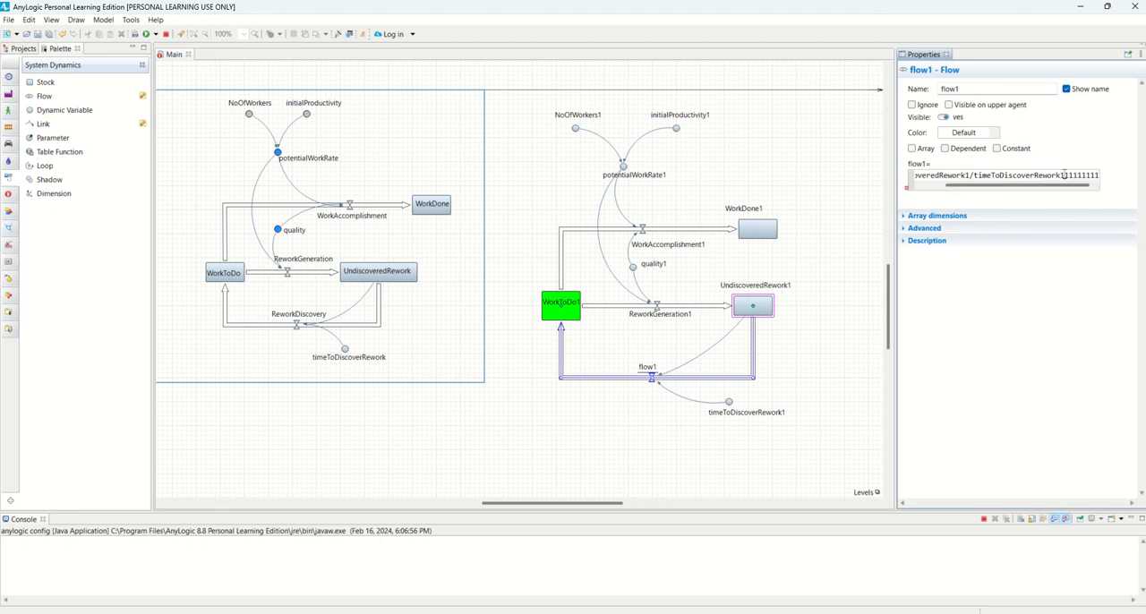
key(BackSpace)
key(Delete)
key(Delete)
key(Delete)
key(Delete)
key(Delete)
key(Delete)
key(Delete)
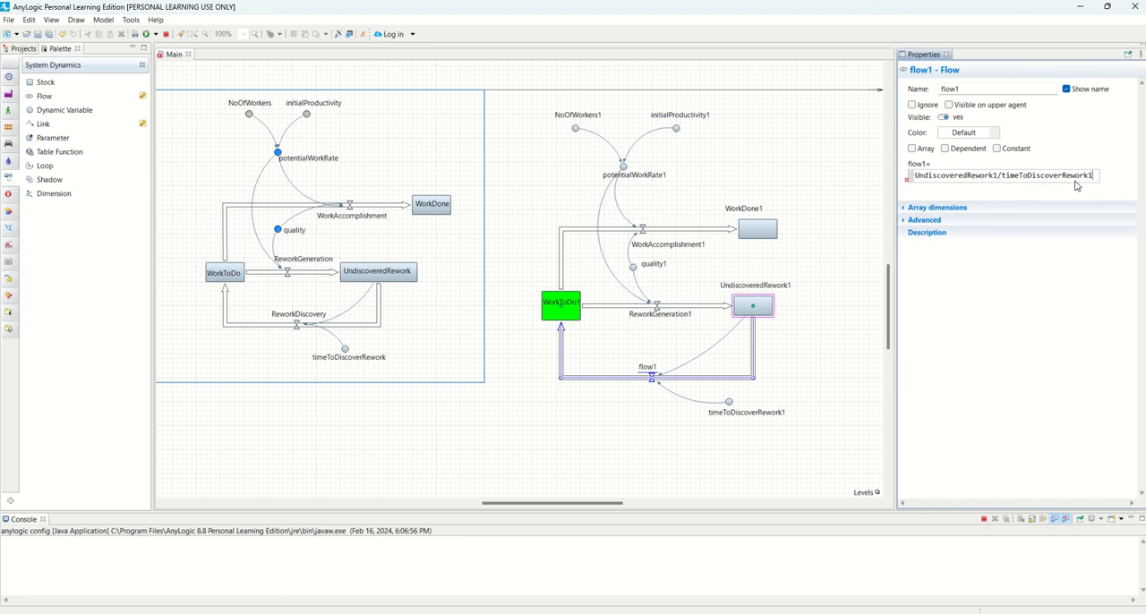
click(835, 398)
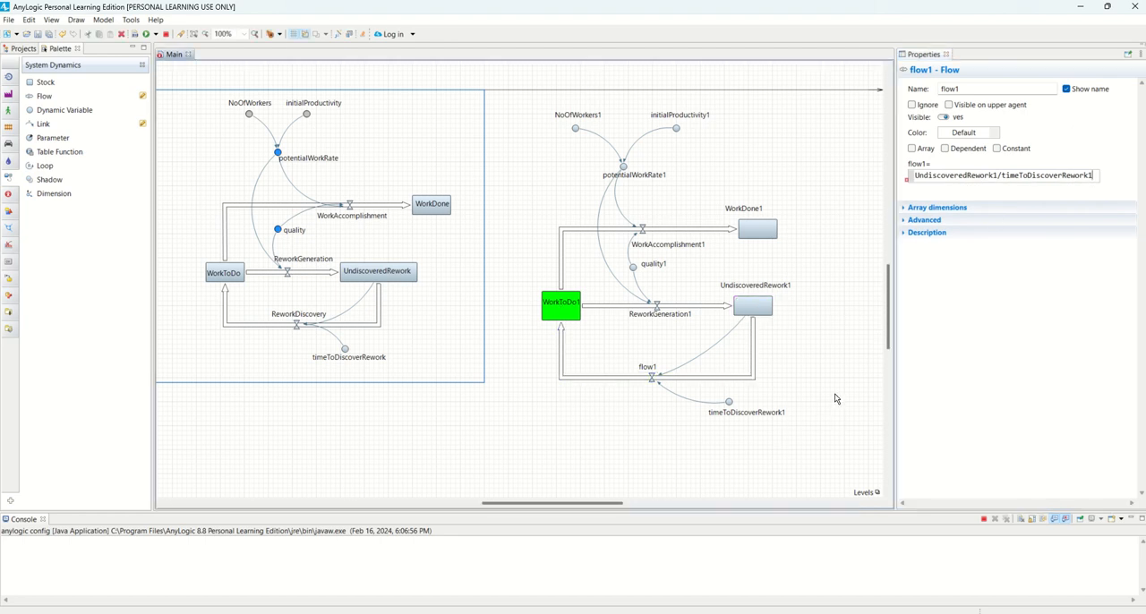
click(651, 381)
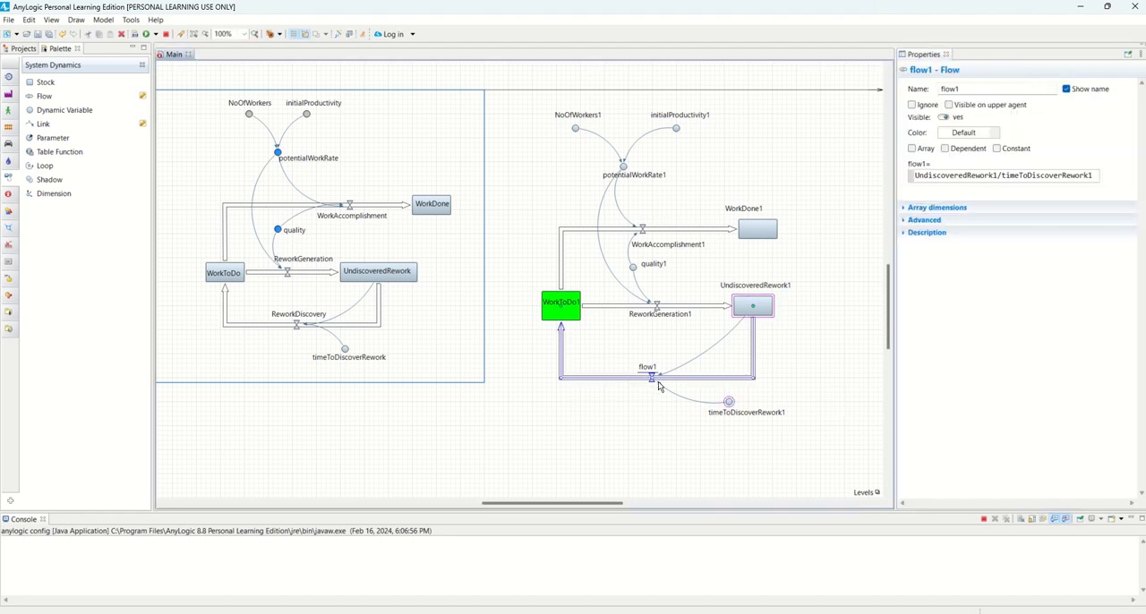
Detach the link between UndiscoveredRework1 and flow1 to examine flow1's formula error, and reattach it in its place
click(703, 357)
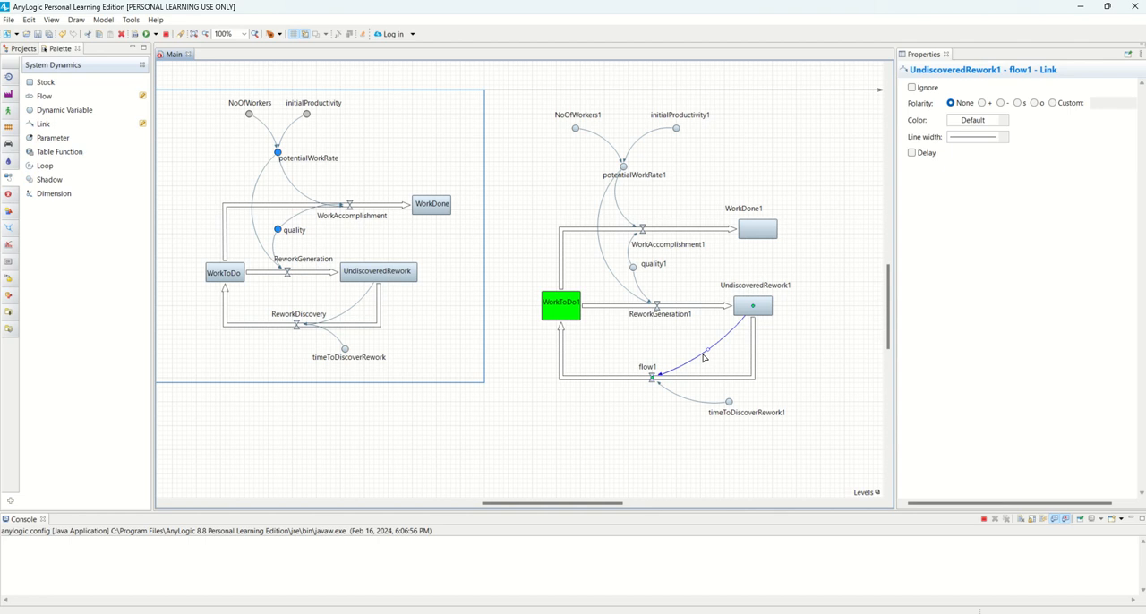
drag(703, 357, 765, 443)
click(661, 380)
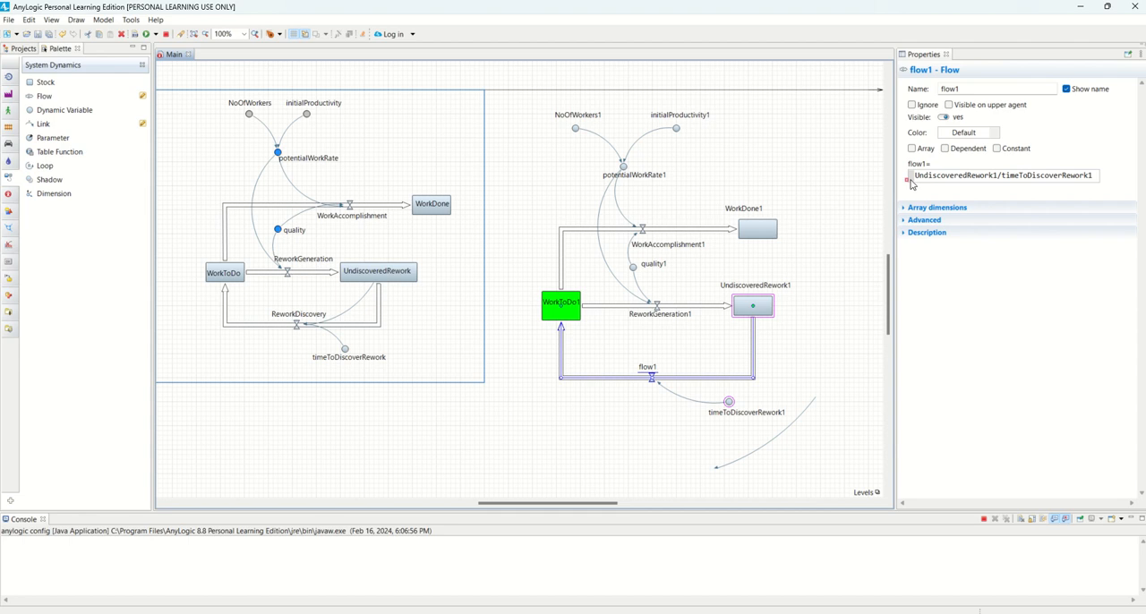
click(653, 392)
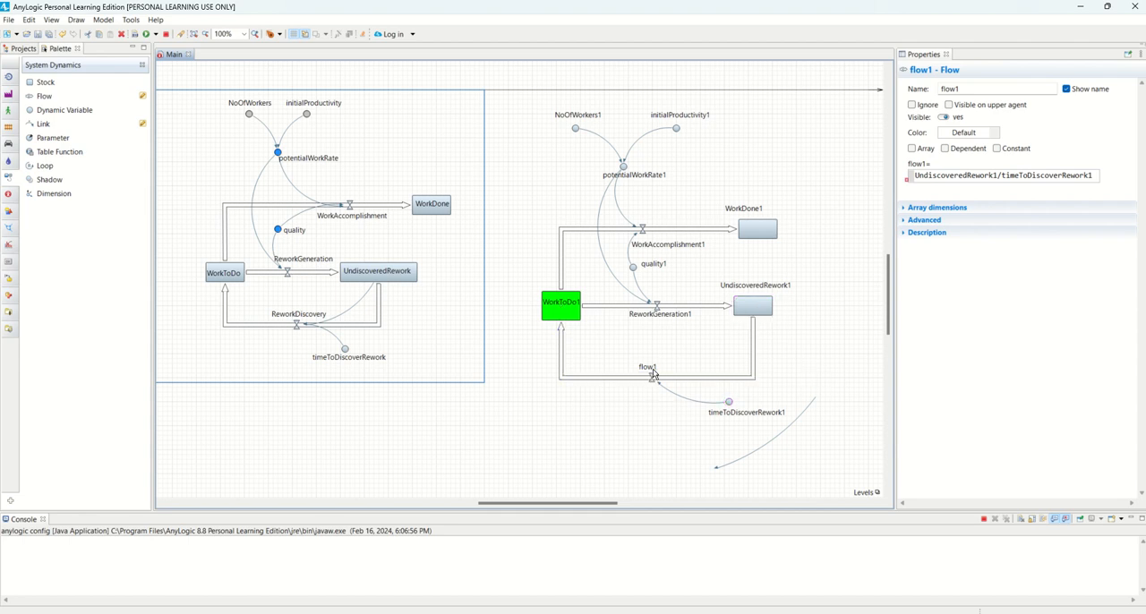
click(653, 377)
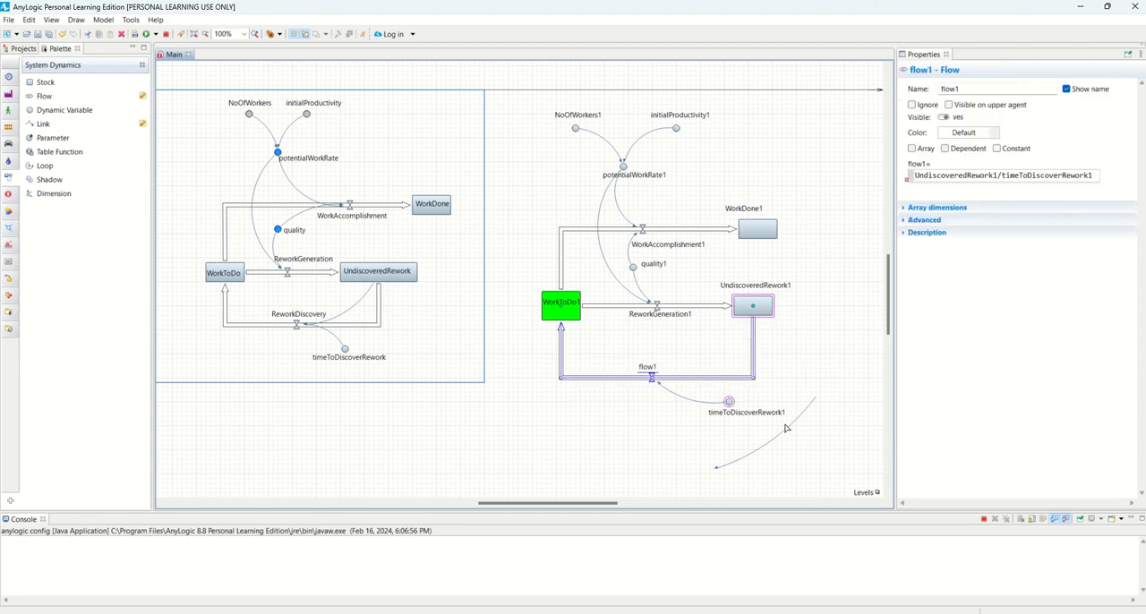
drag(781, 434, 716, 342)
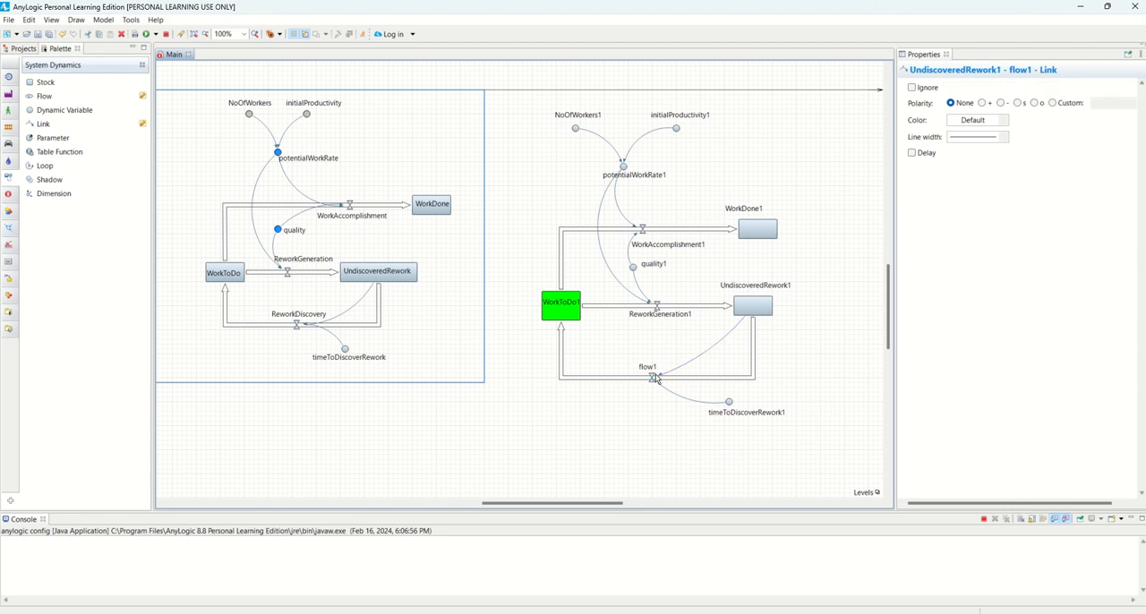
Examine flow1's formula error and the link that connects UndiscoveredRework1 to flow1's valve
click(652, 379)
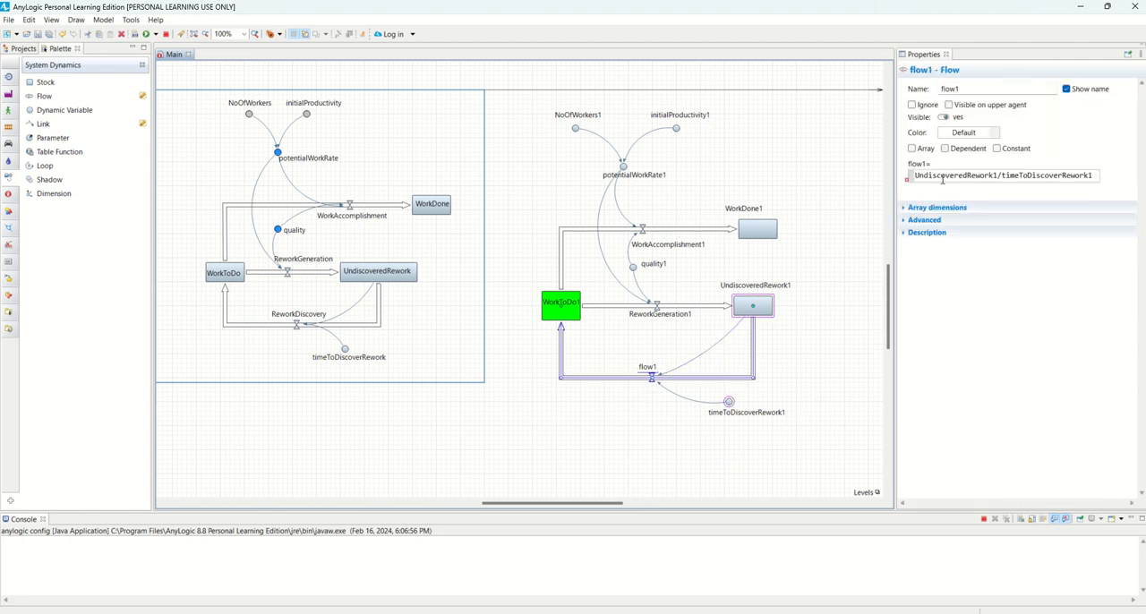
click(971, 88)
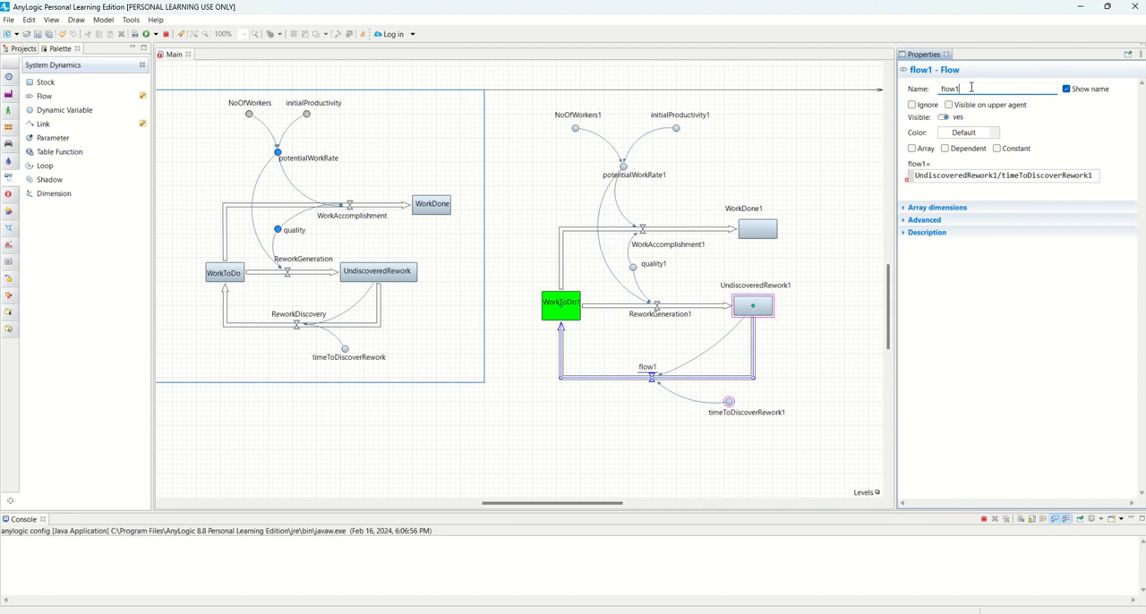
click(714, 359)
click(665, 376)
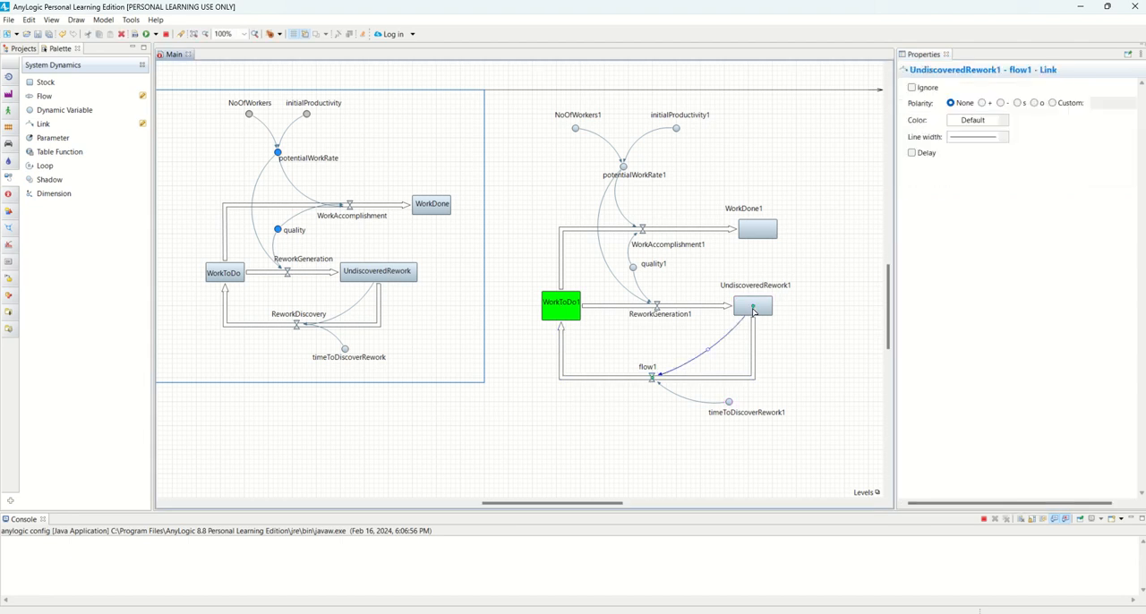
drag(803, 359, 646, 382)
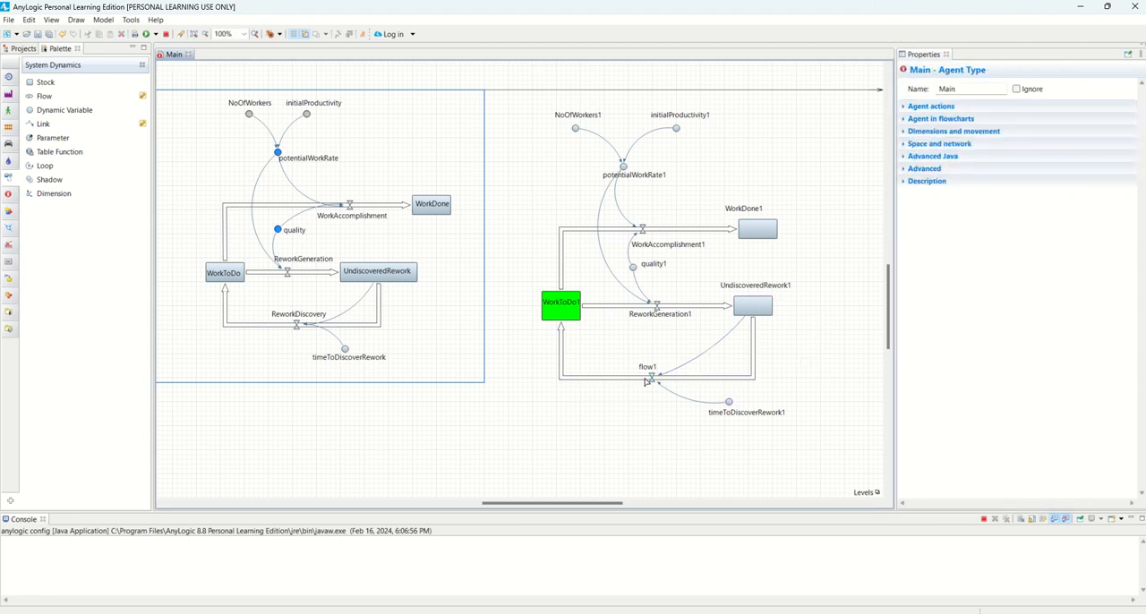
click(650, 377)
mouse_move(906, 183)
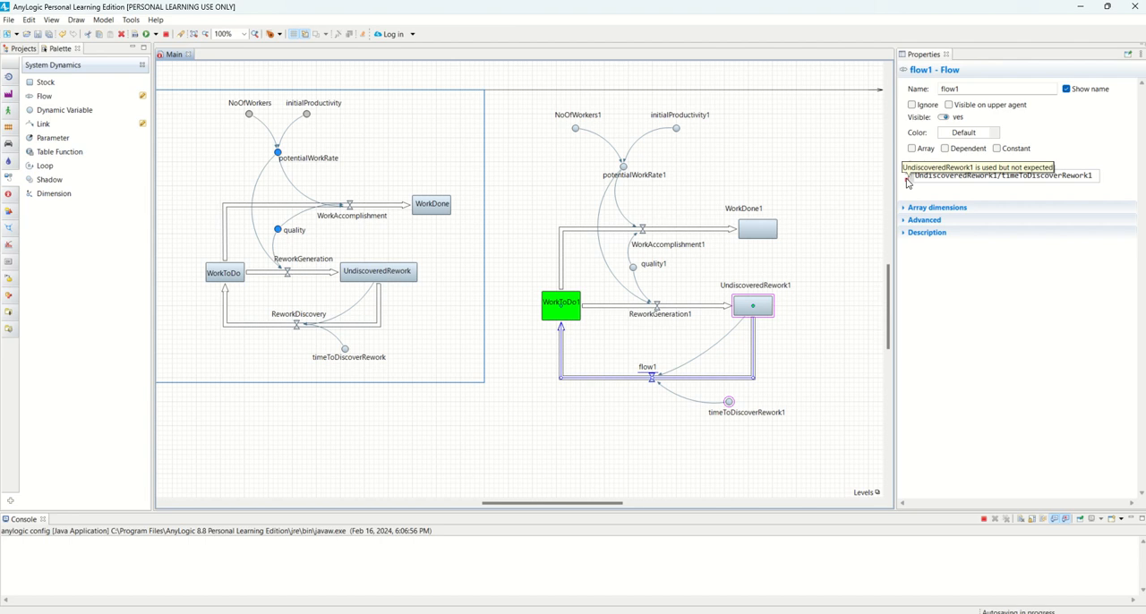
click(650, 372)
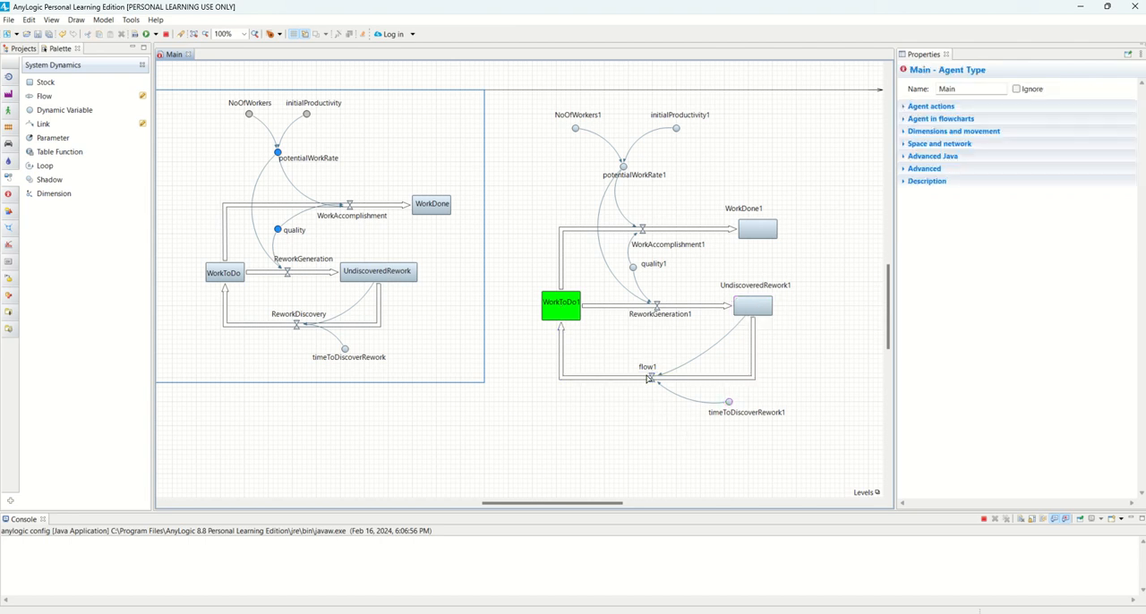
click(652, 376)
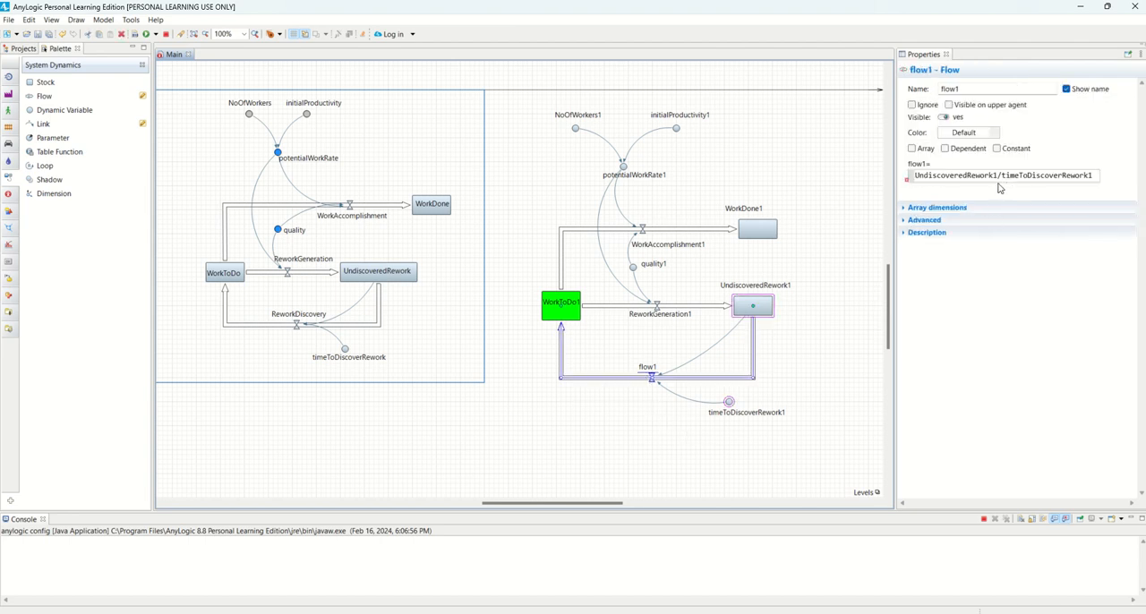
Re-enter the stock's name in flow1's formula by copying it from the UndiscoveredRework1 stock
click(758, 307)
double_click(993, 92)
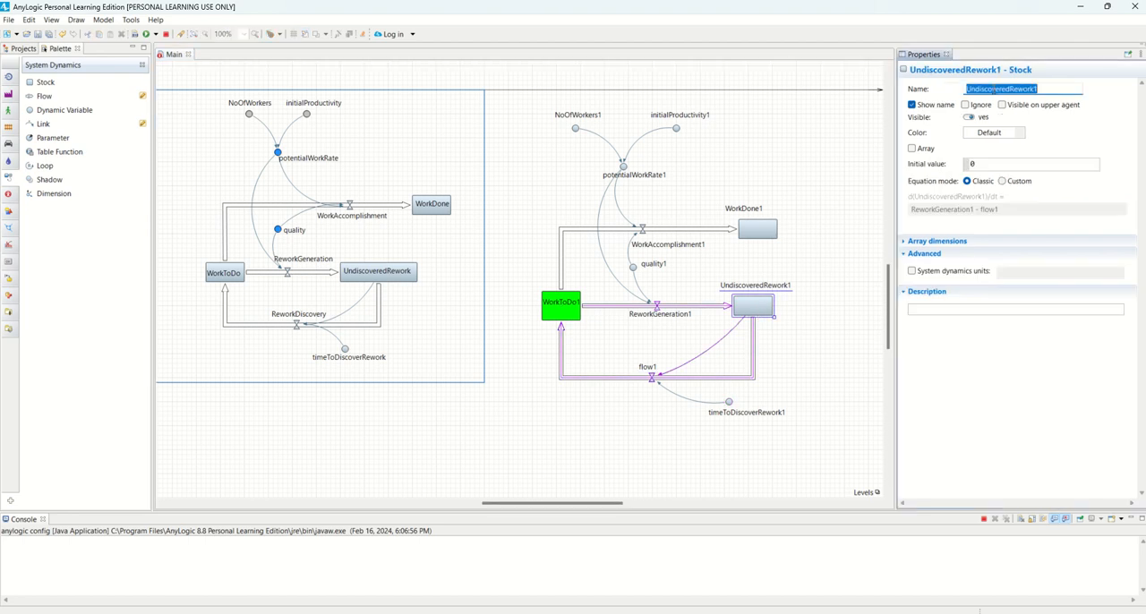
right_click(993, 92)
click(1020, 127)
click(670, 383)
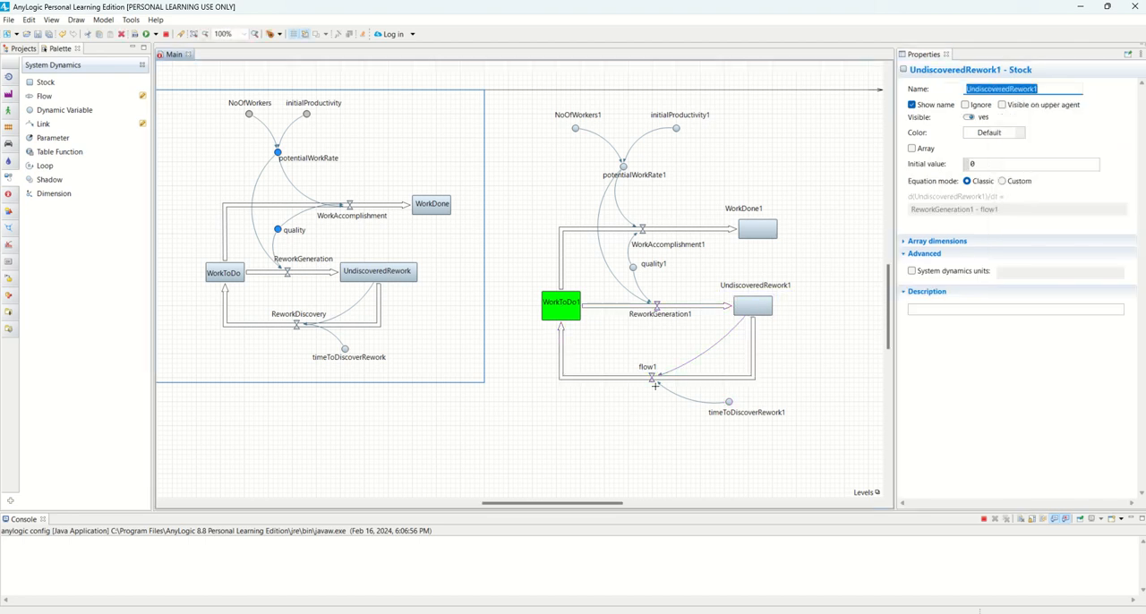
click(659, 380)
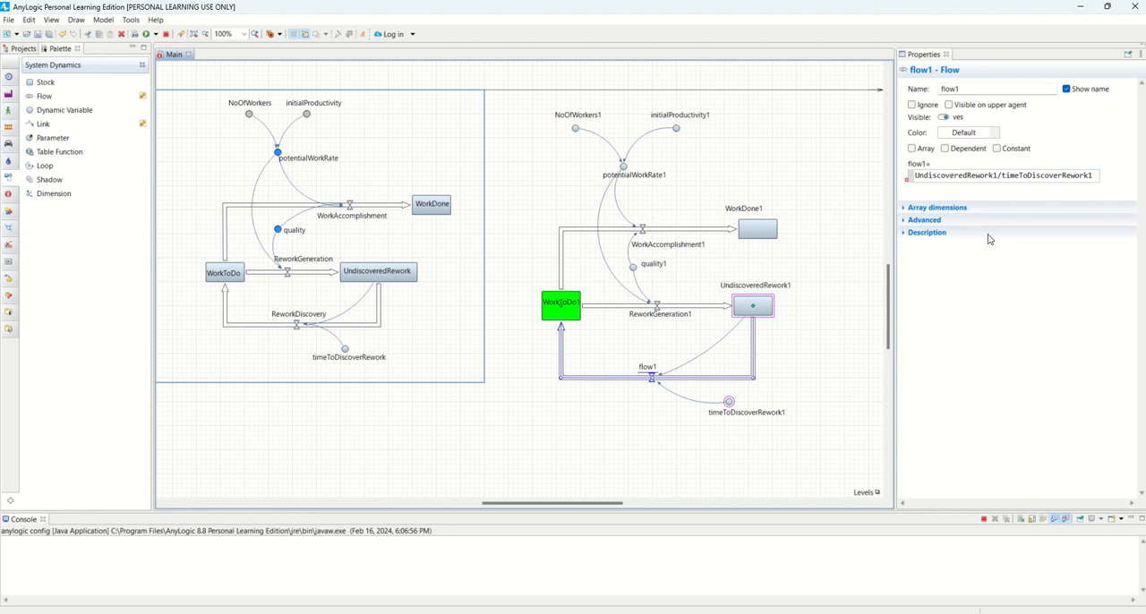
double_click(998, 174)
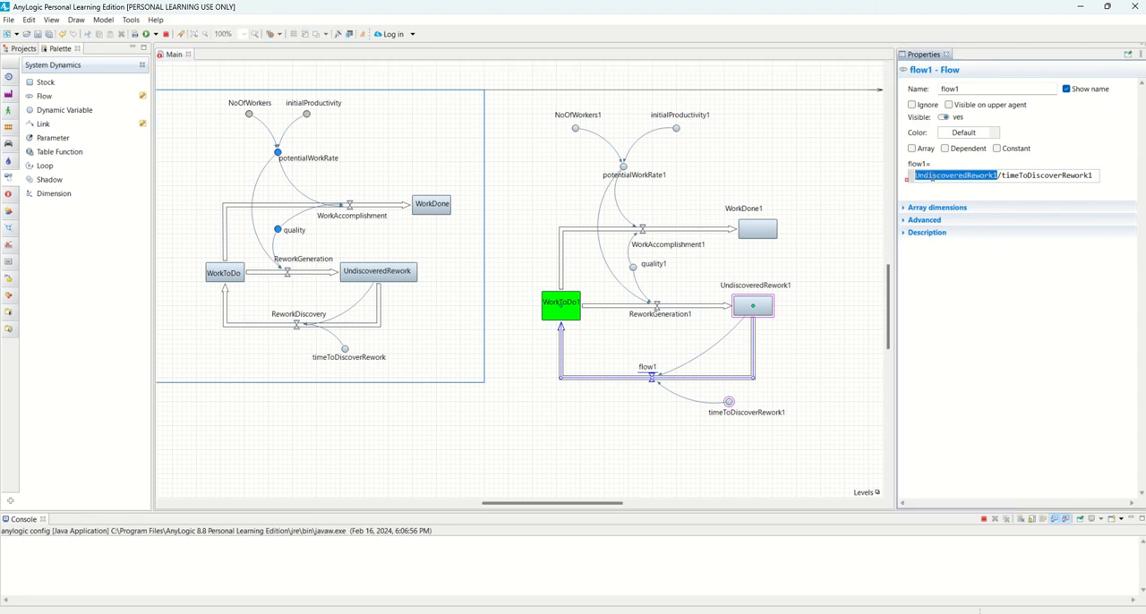
right_click(930, 177)
click(963, 239)
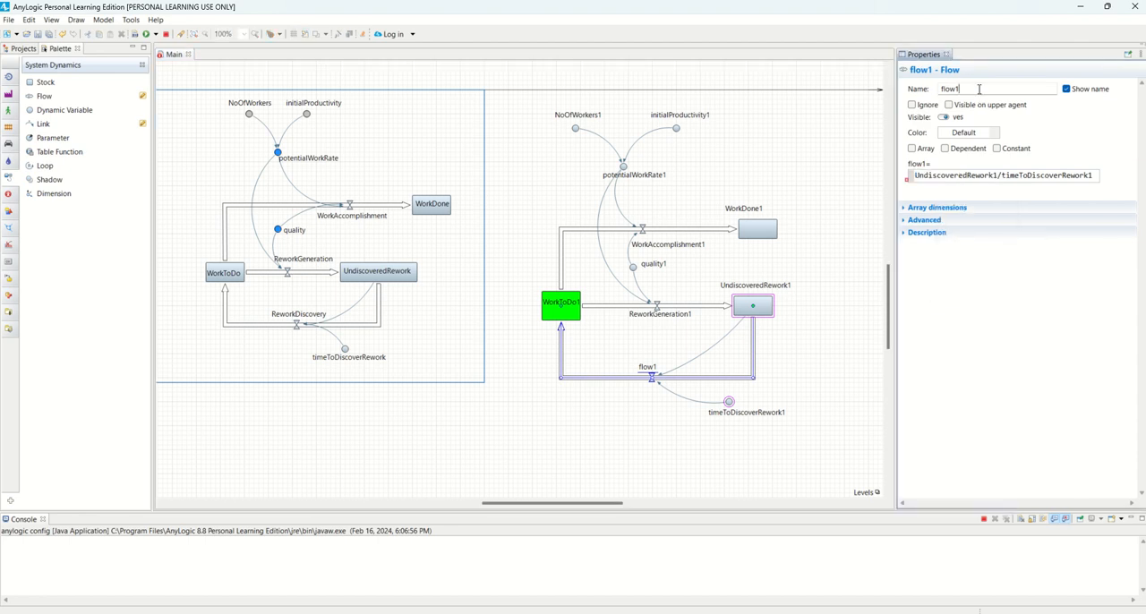
click(850, 332)
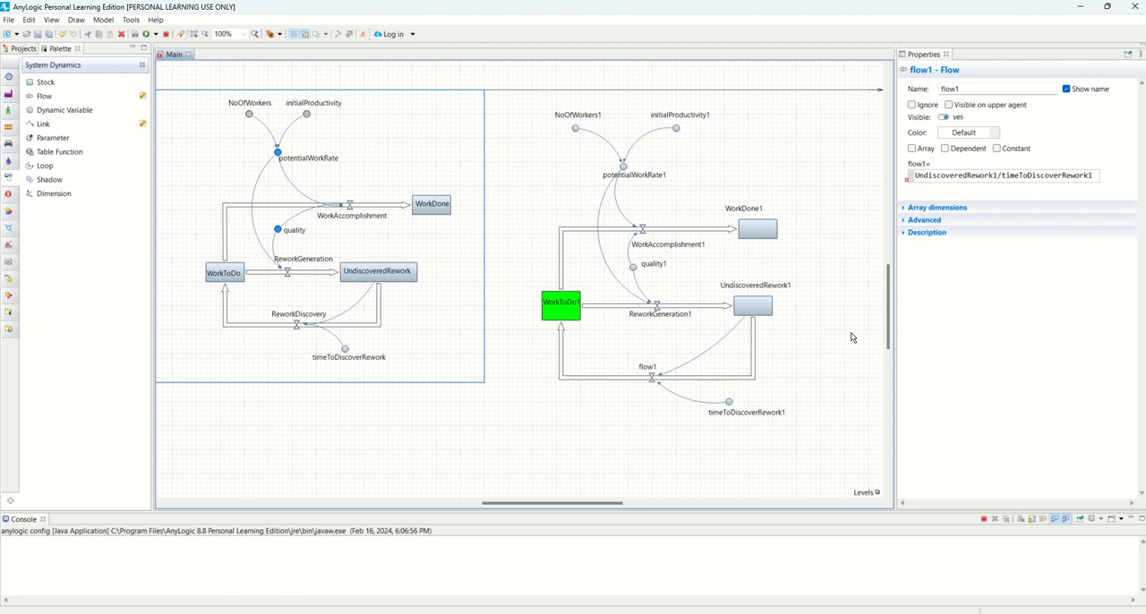
Check flow1's formula error again and compare the formula with that of the original ReworkDiscovery flow
click(666, 381)
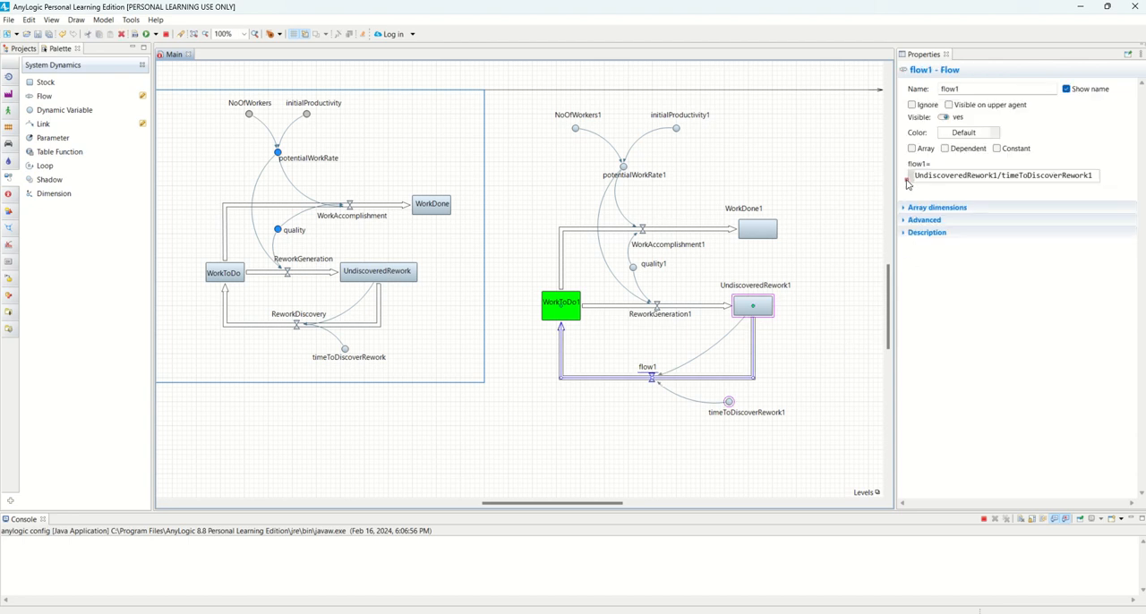
mouse_move(907, 184)
click(299, 326)
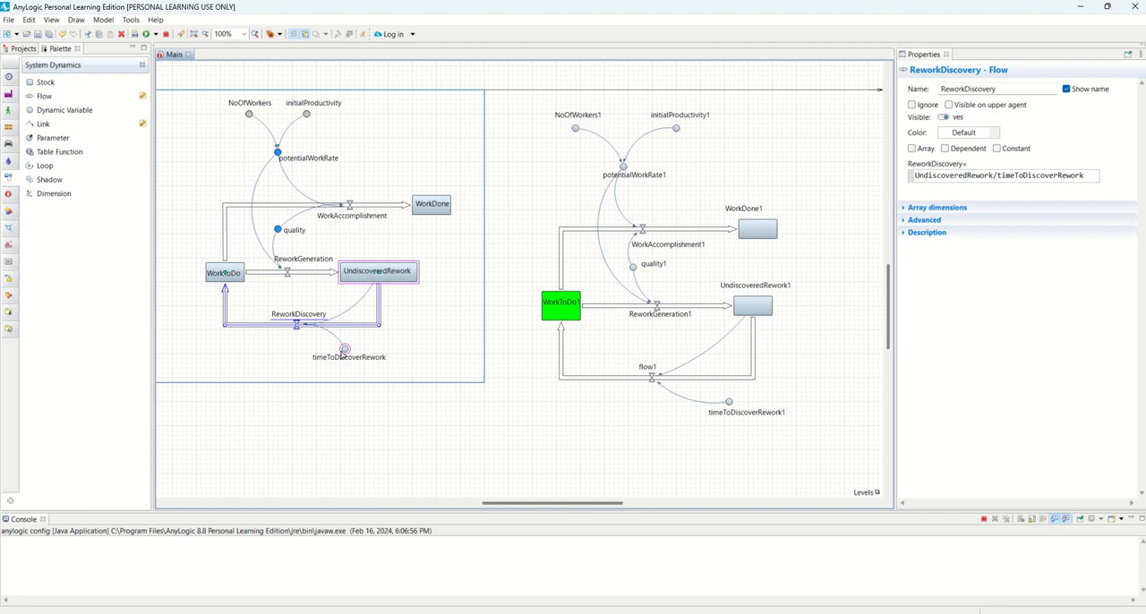
Rename flow1, the flow from UndiscoveredRework1 back to WorkToDo1, as ReworkDiscovery1
click(650, 377)
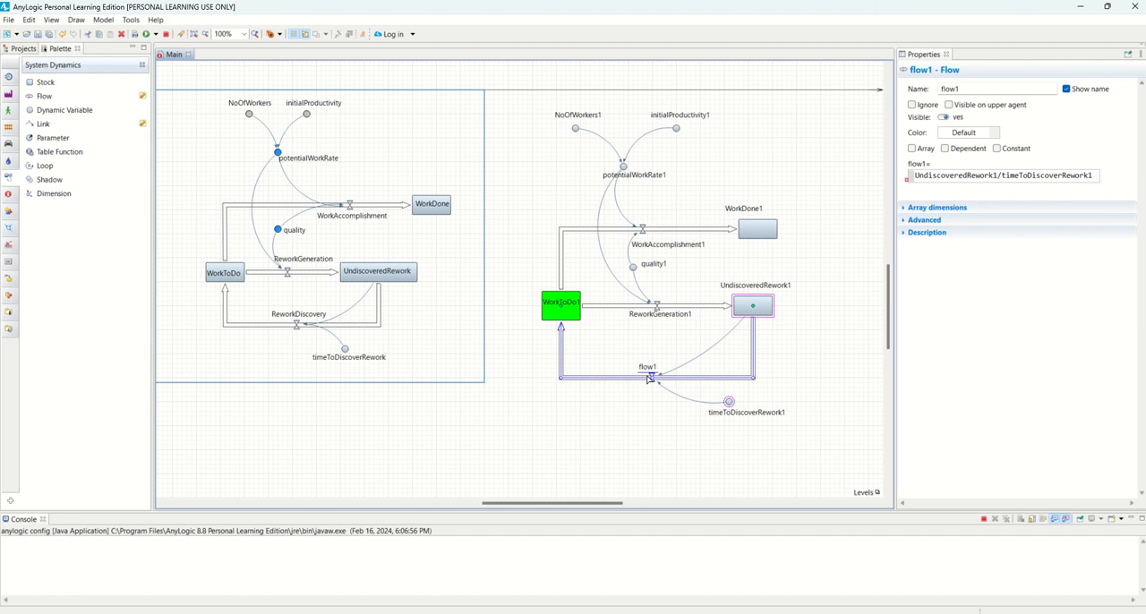
double_click(949, 89)
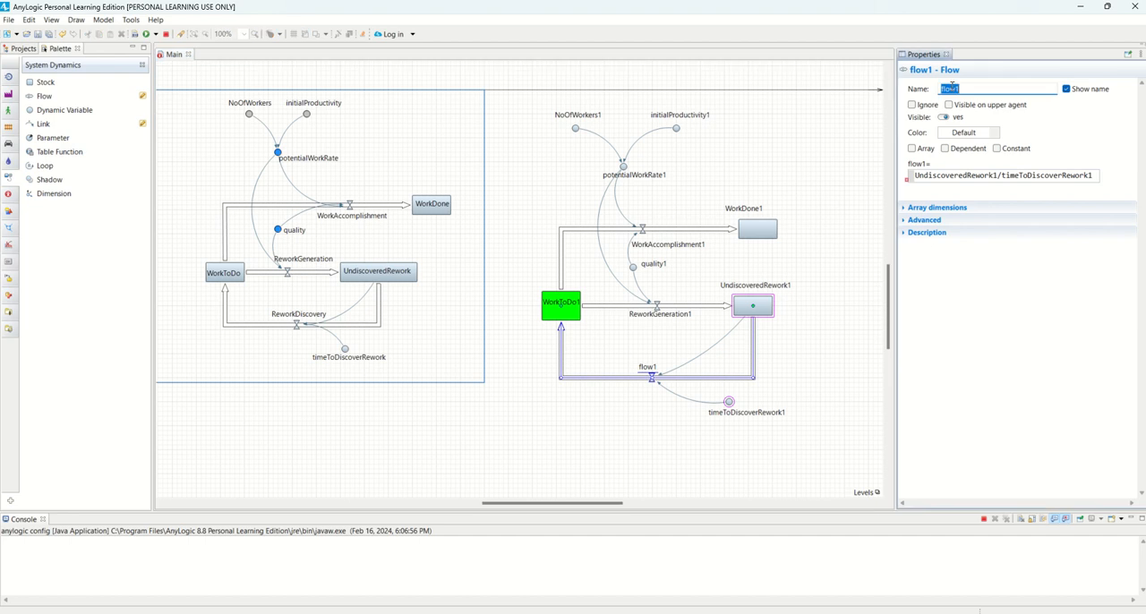
text(ReworkDiscovery1)
click(744, 363)
Check the renamed ReworkDiscovery1 flow's formula for errors
click(667, 377)
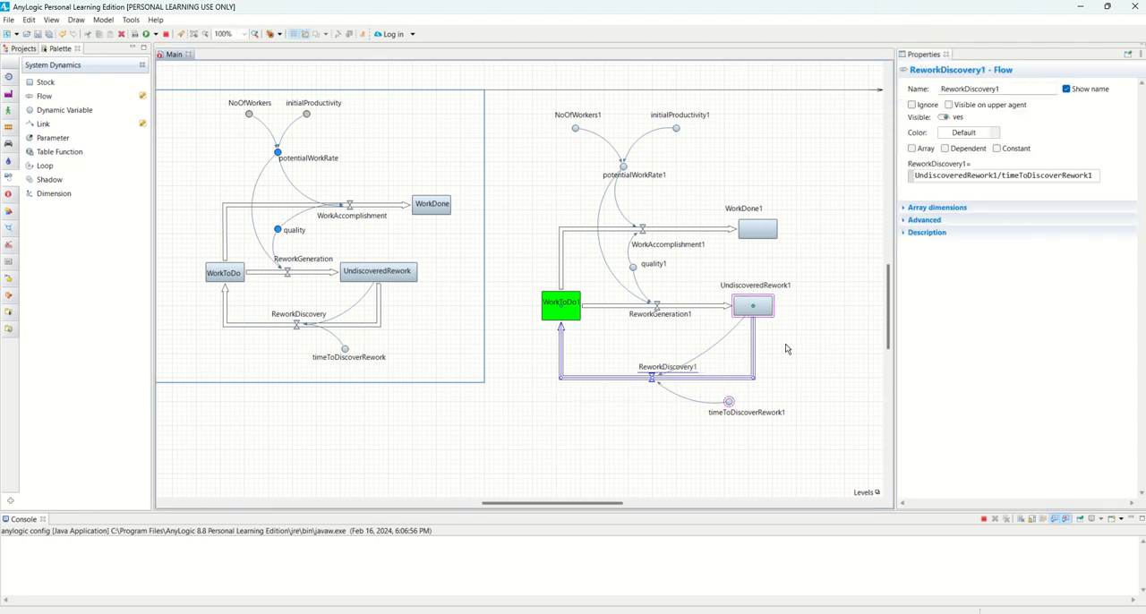
click(936, 176)
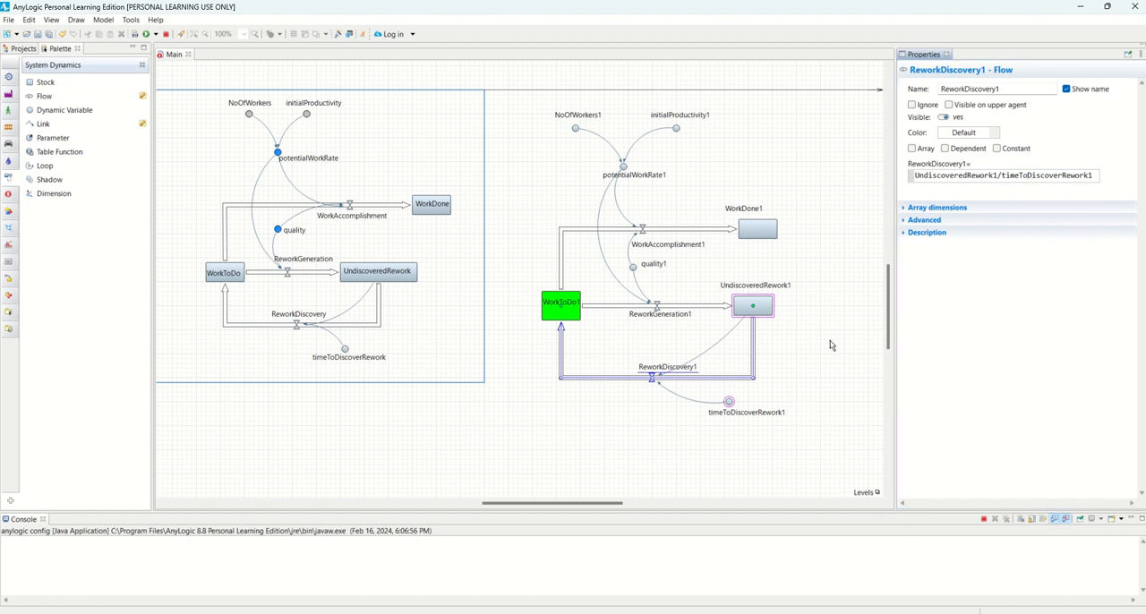
click(831, 341)
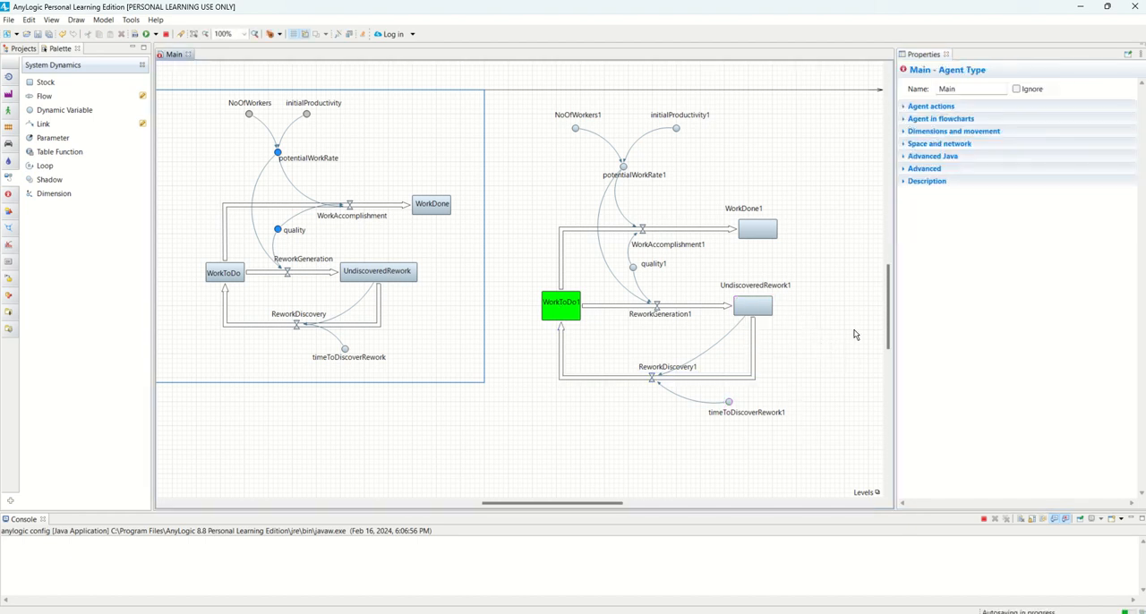
click(654, 379)
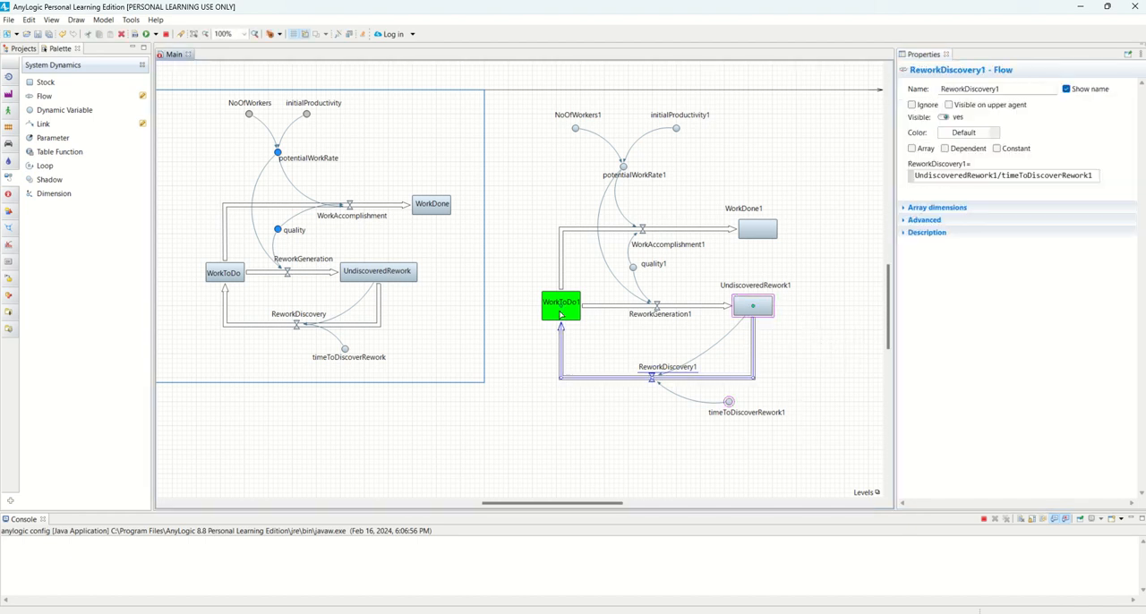
click(554, 256)
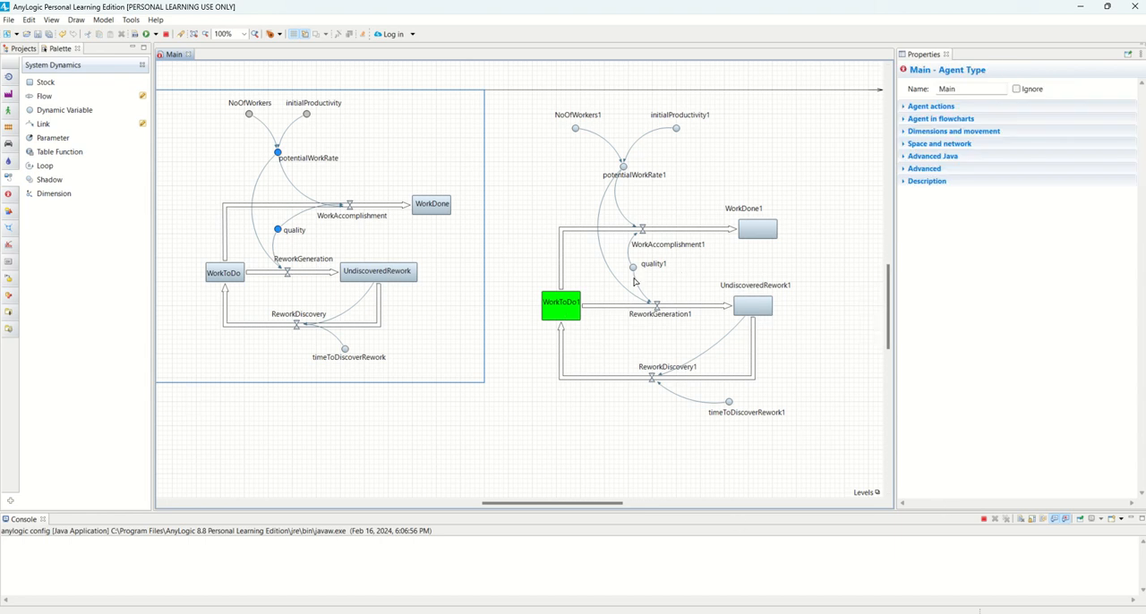
Compare the initial value of the WorkToDo1 stock with that of the original WorkToDo stock
click(571, 310)
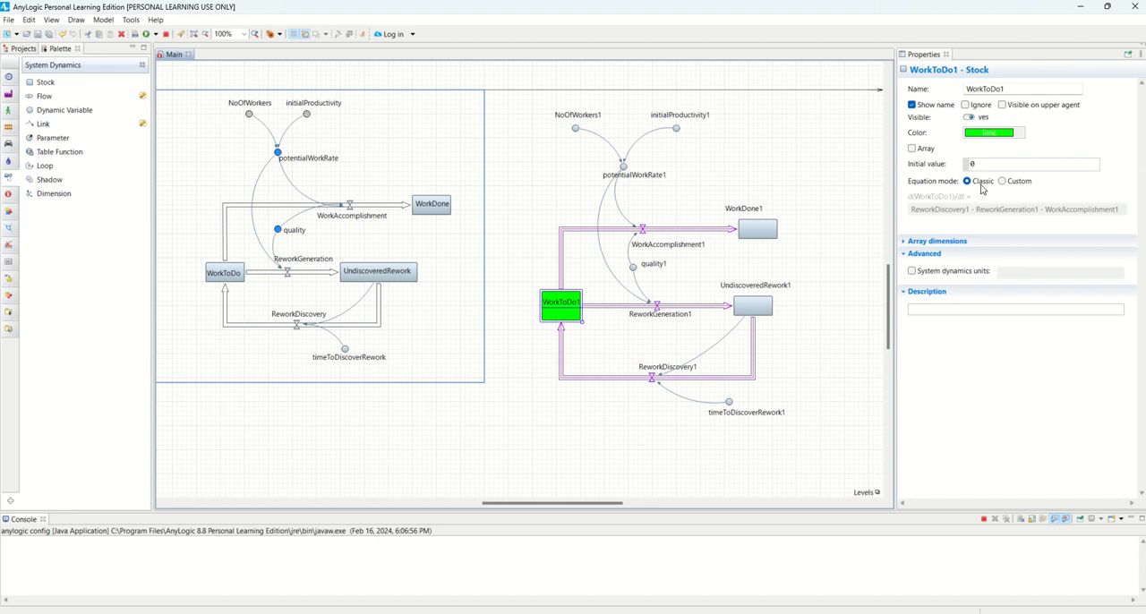
click(226, 273)
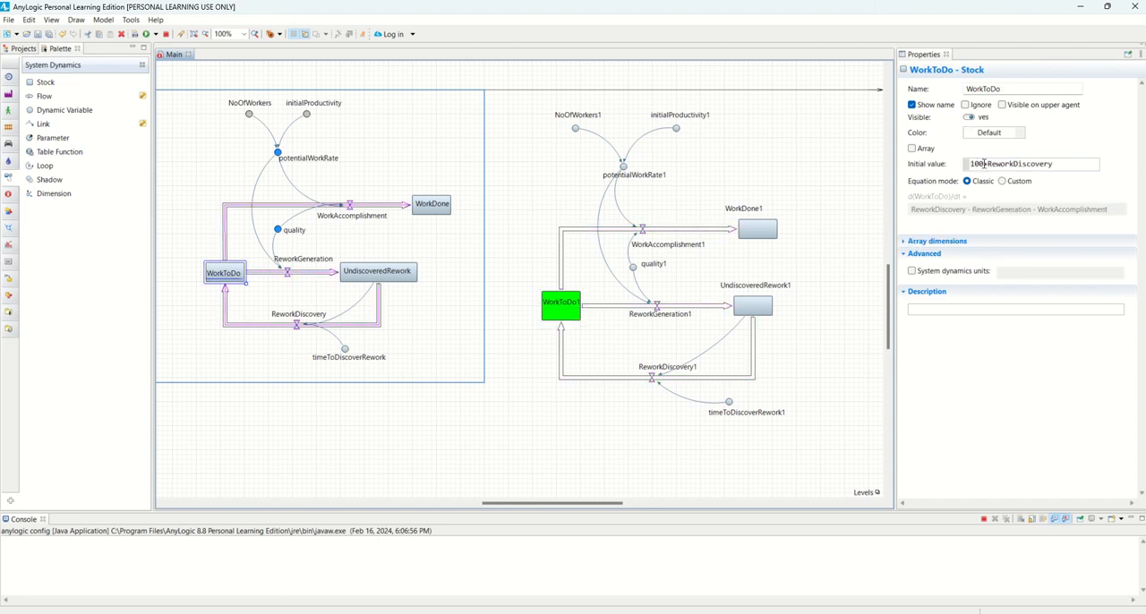
click(560, 305)
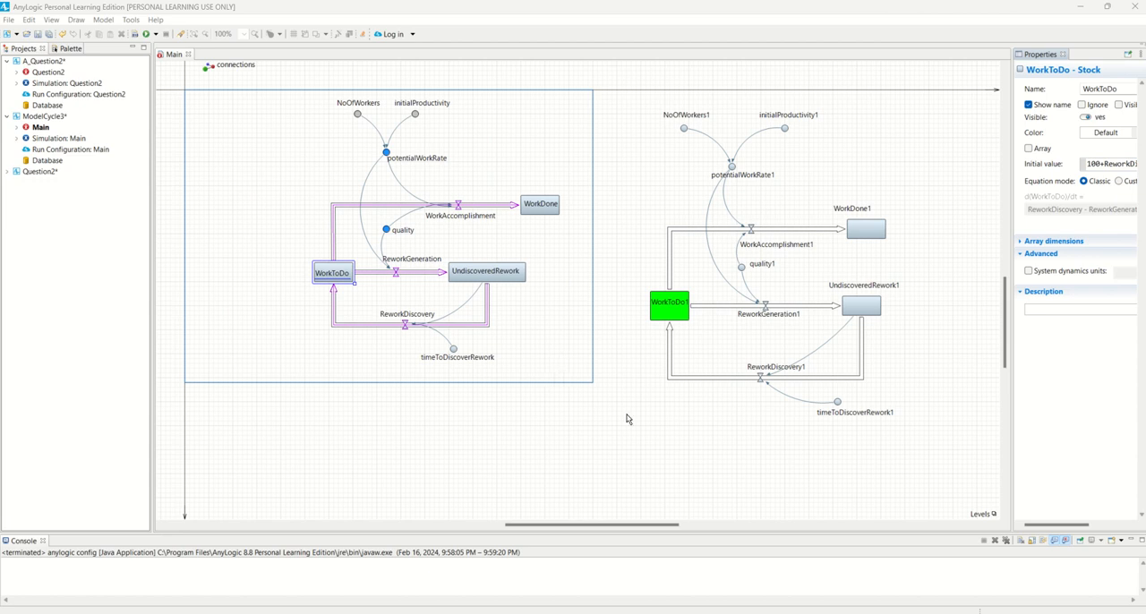
Widen the properties view of the WorkToDo1 stock to examine its initial value and full equation
click(667, 309)
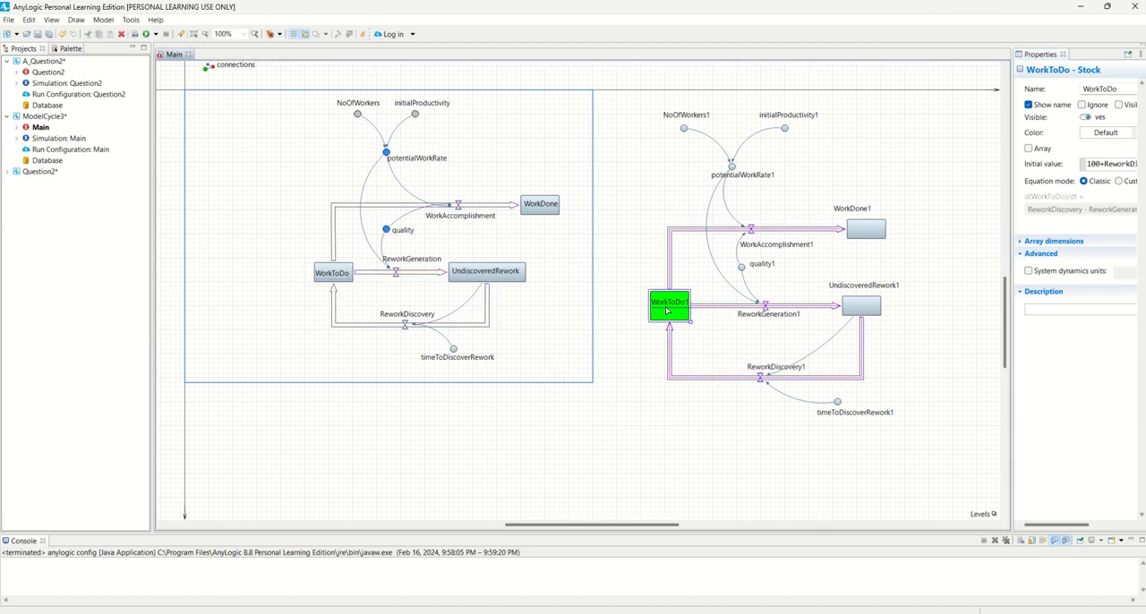
drag(639, 528, 678, 527)
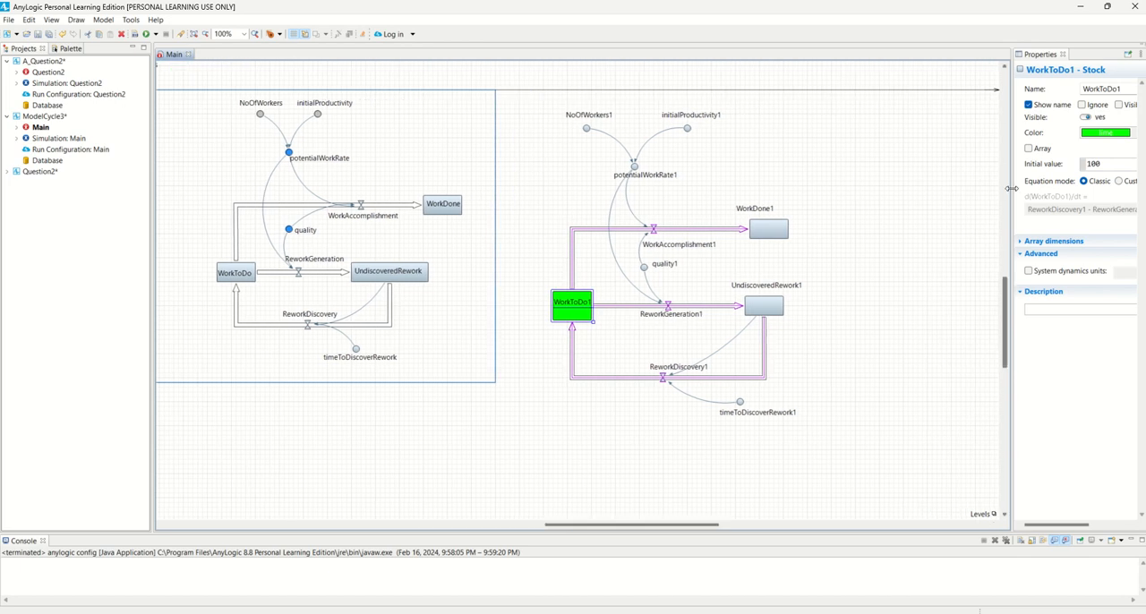
drag(1012, 269, 940, 269)
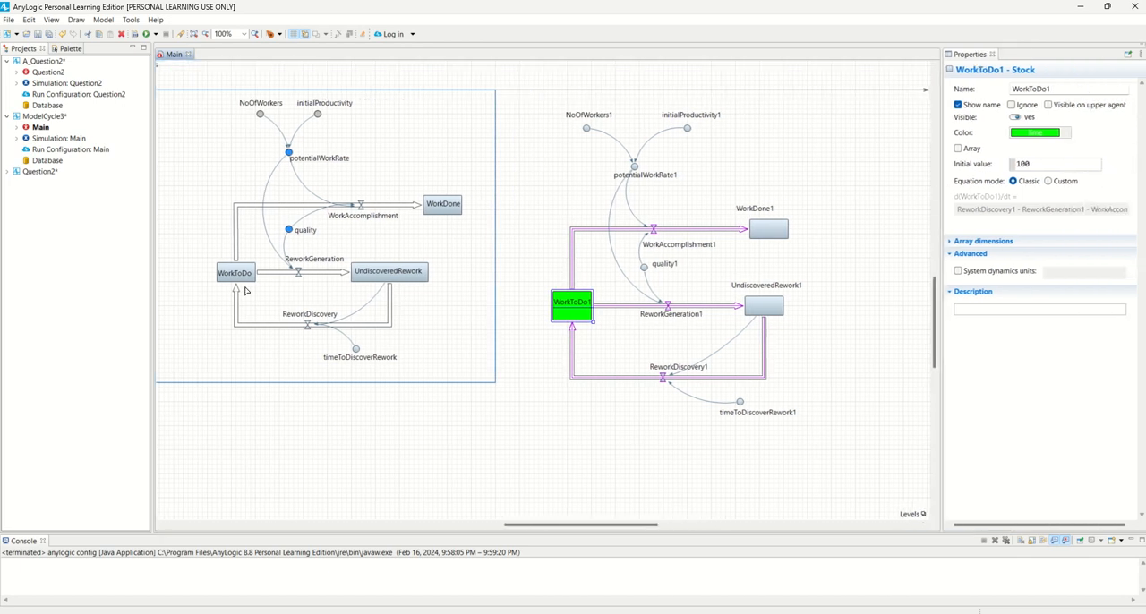
click(1054, 162)
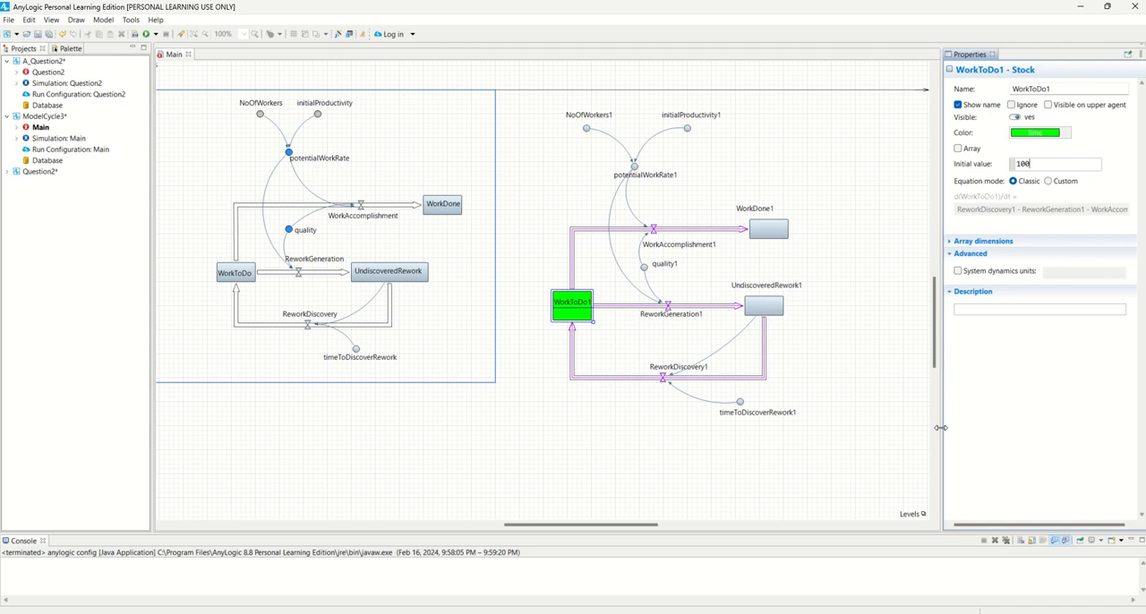
drag(939, 432, 853, 420)
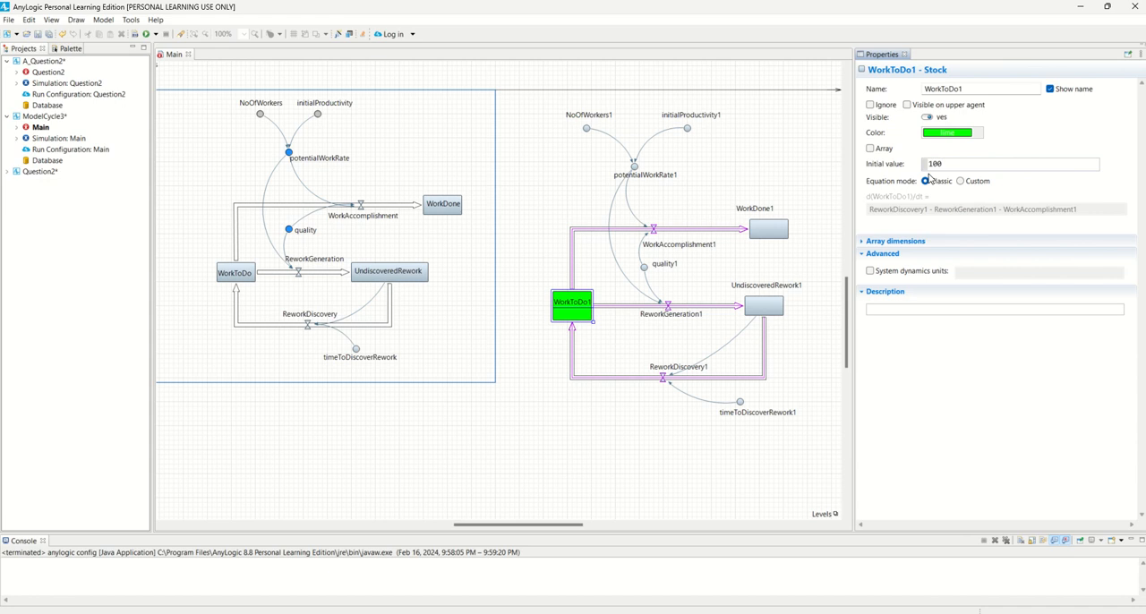
Try to add the rework discovery flow to WorkToDo1's initial value of 100, and erase the addition
text(ReworkDescovery)
key(BackSpace)
key(BackSpace)
key(BackSpace)
key(BackSpace)
key(BackSpace)
key(BackSpace)
key(BackSpace)
key(BackSpace)
key(BackSpace)
key(BackSpace)
key(BackSpace)
Check the initial values and equations of the WorkDone1 and UndiscoveredRework1 stocks
click(772, 231)
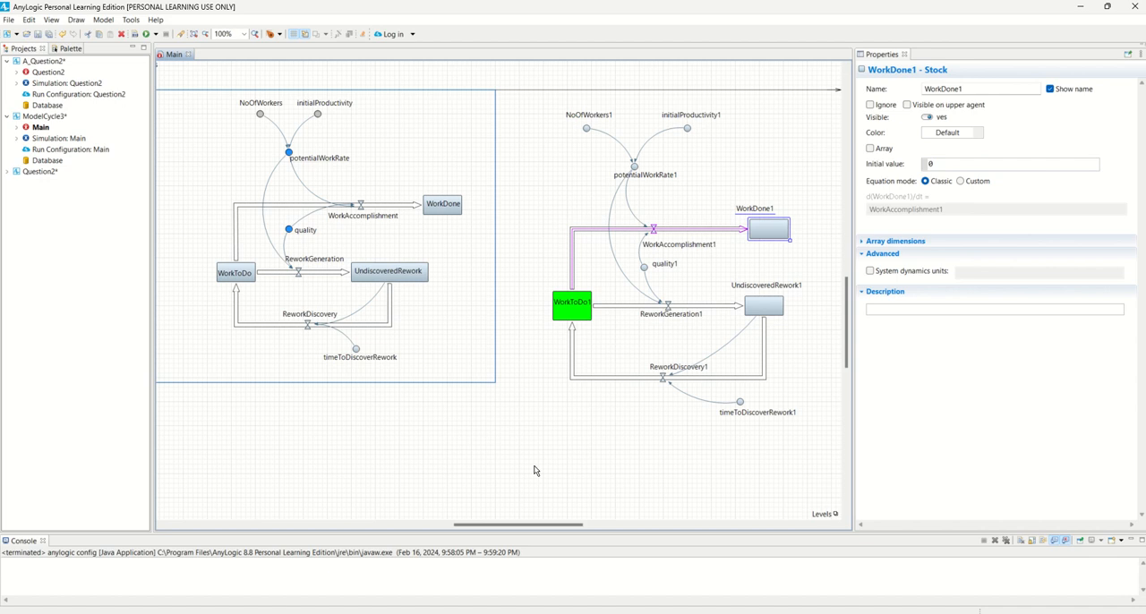
click(764, 309)
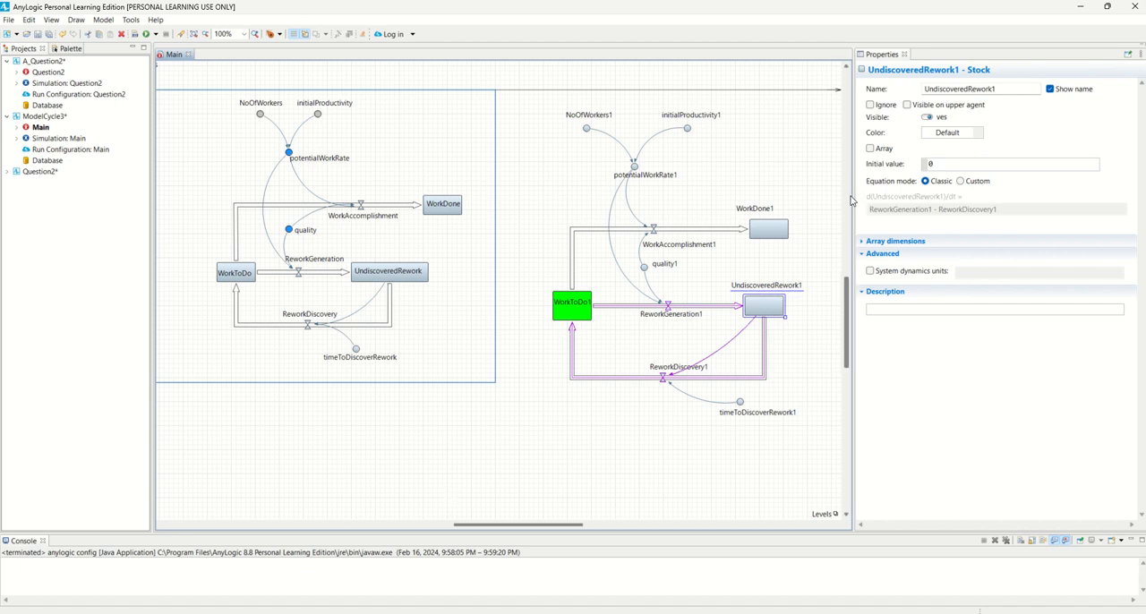
drag(862, 199, 929, 212)
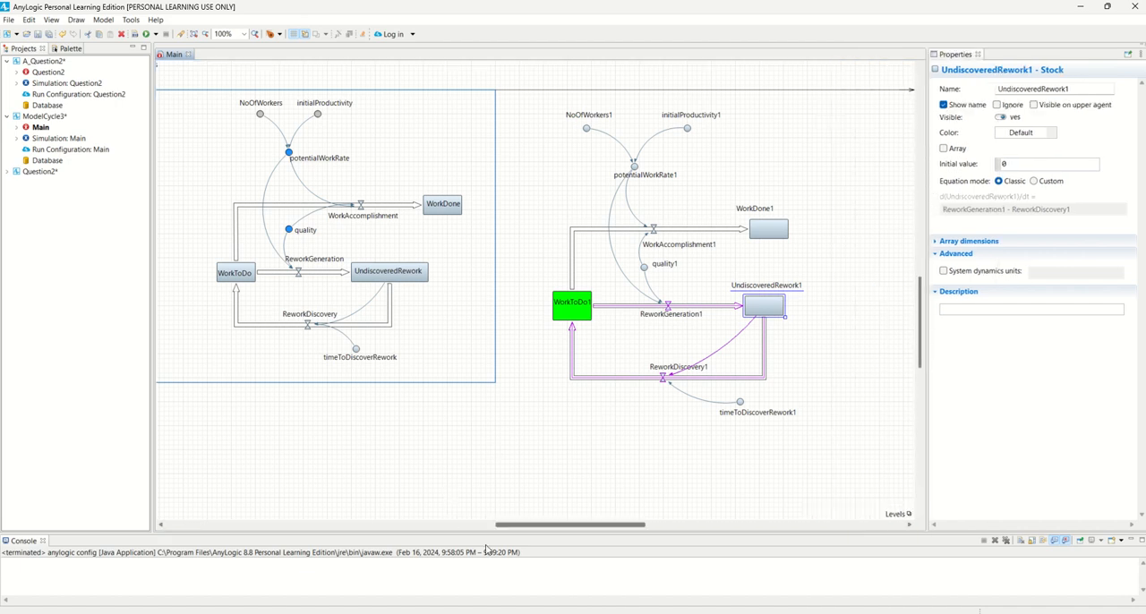
mouse_move(554, 527)
mouse_down()
mouse_move(533, 529)
mouse_move(561, 529)
mouse_up()
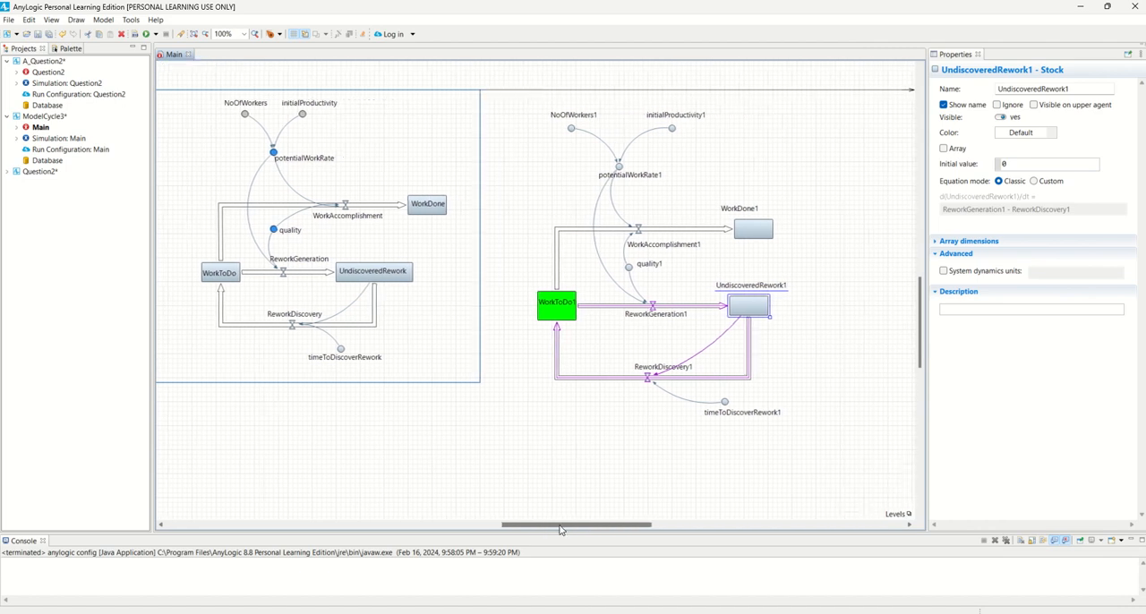
click(779, 131)
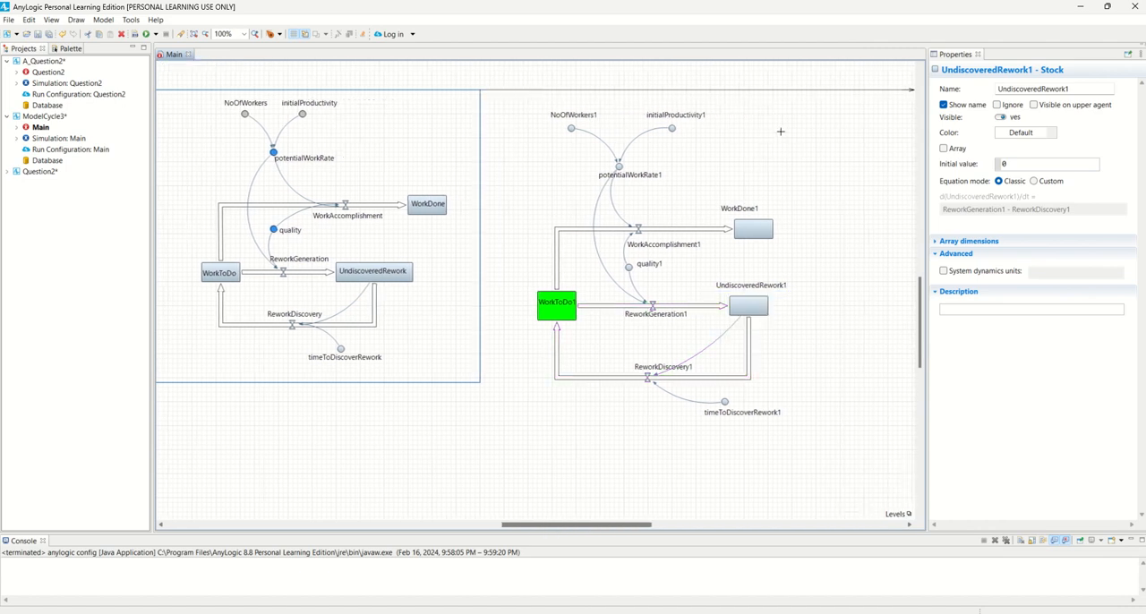
Run the ModelCycle3 model, enlarge the console during startup, and issue the run again
right_click(38, 117)
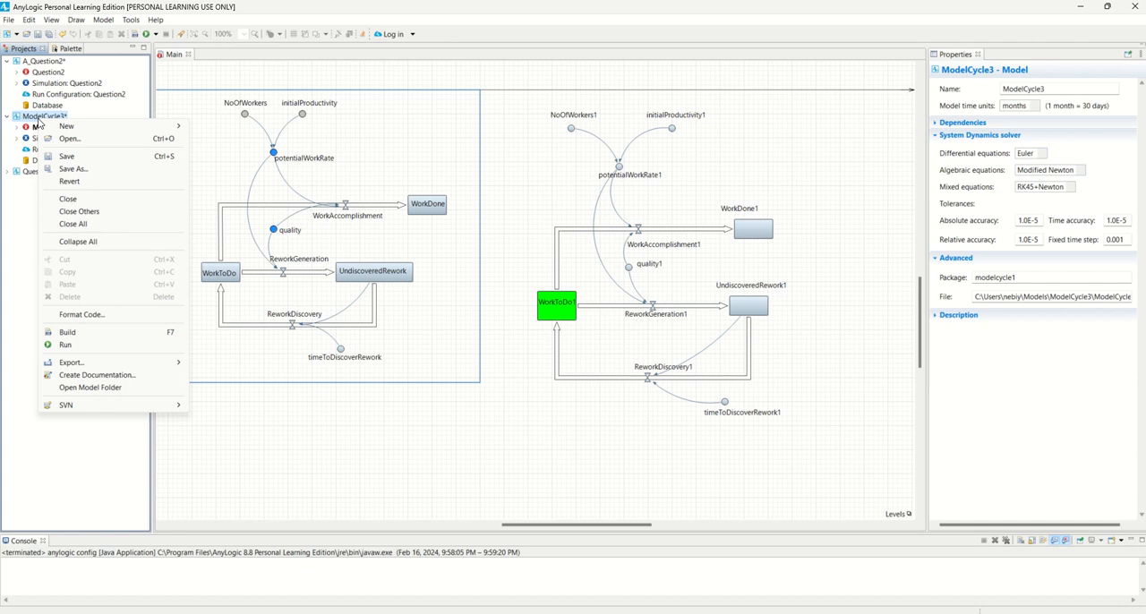
click(85, 345)
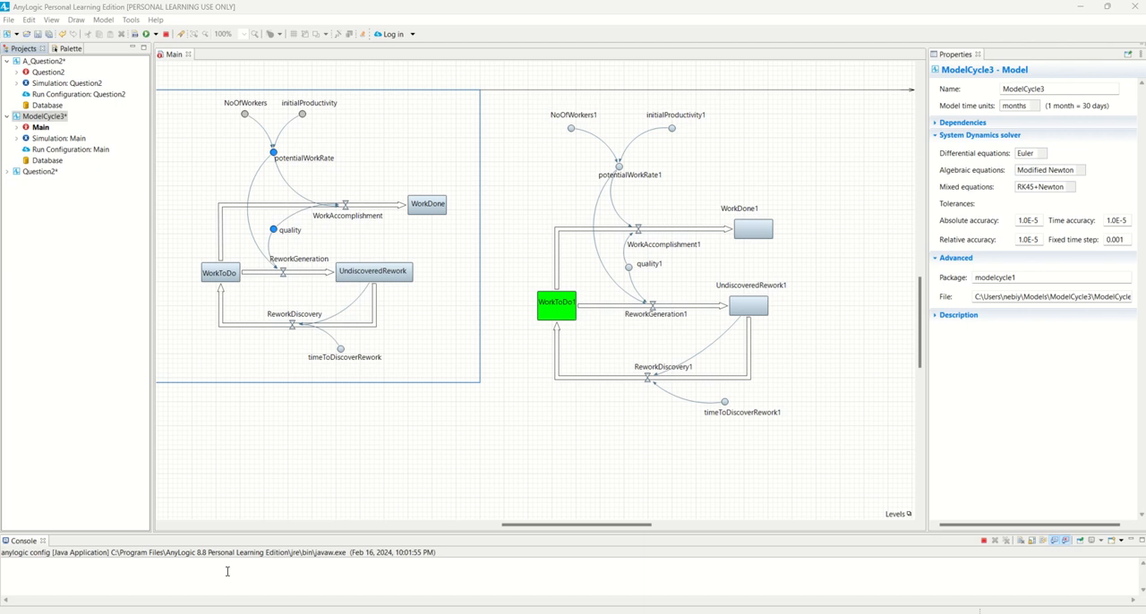
drag(288, 532, 294, 506)
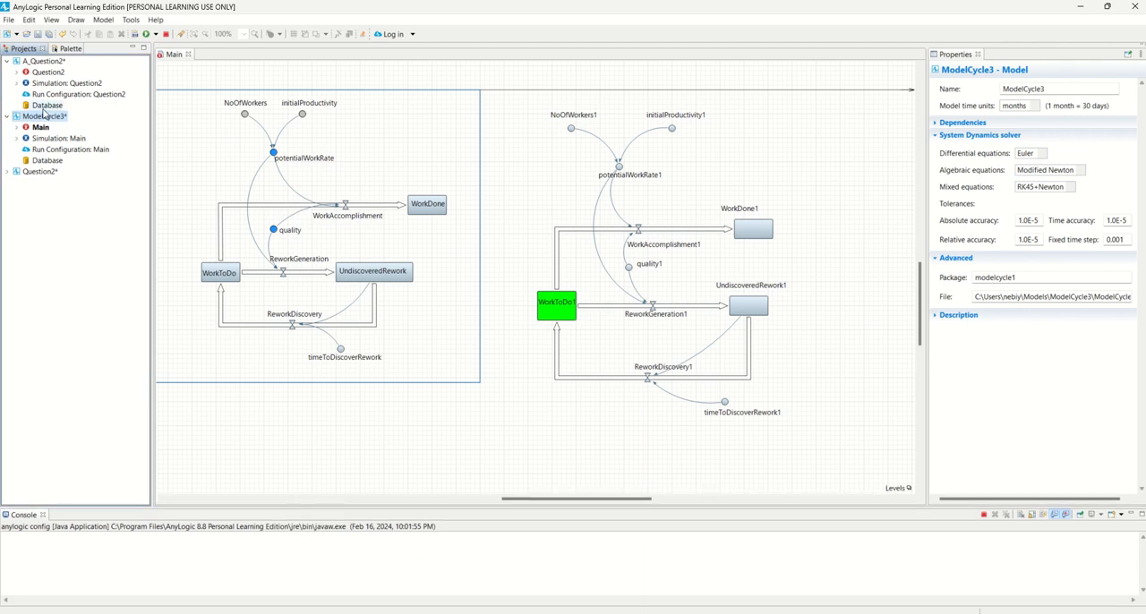
right_click(44, 118)
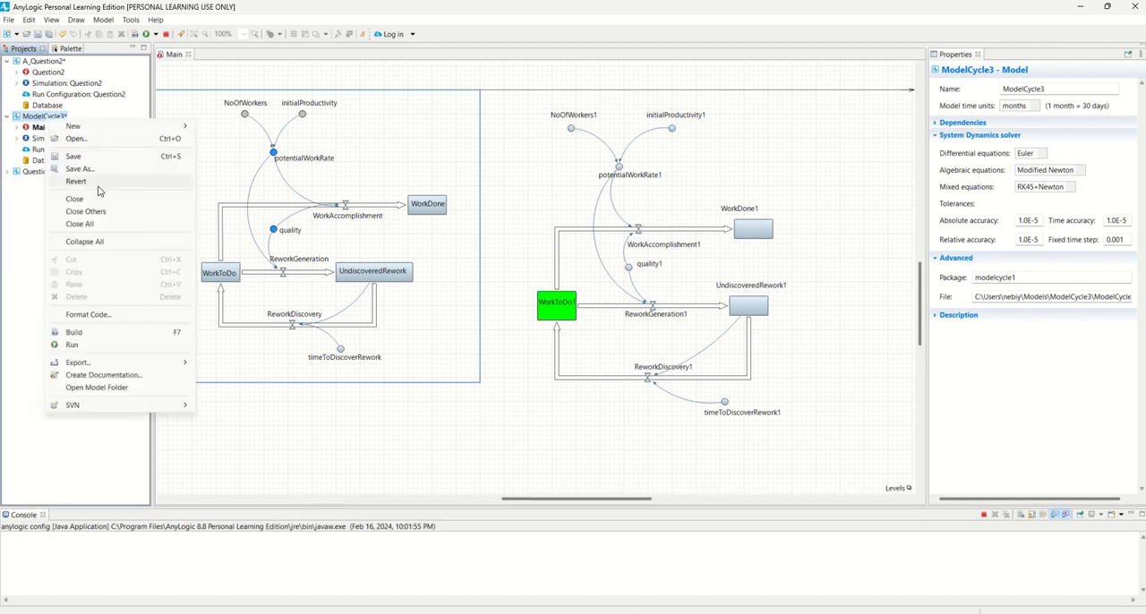
click(120, 342)
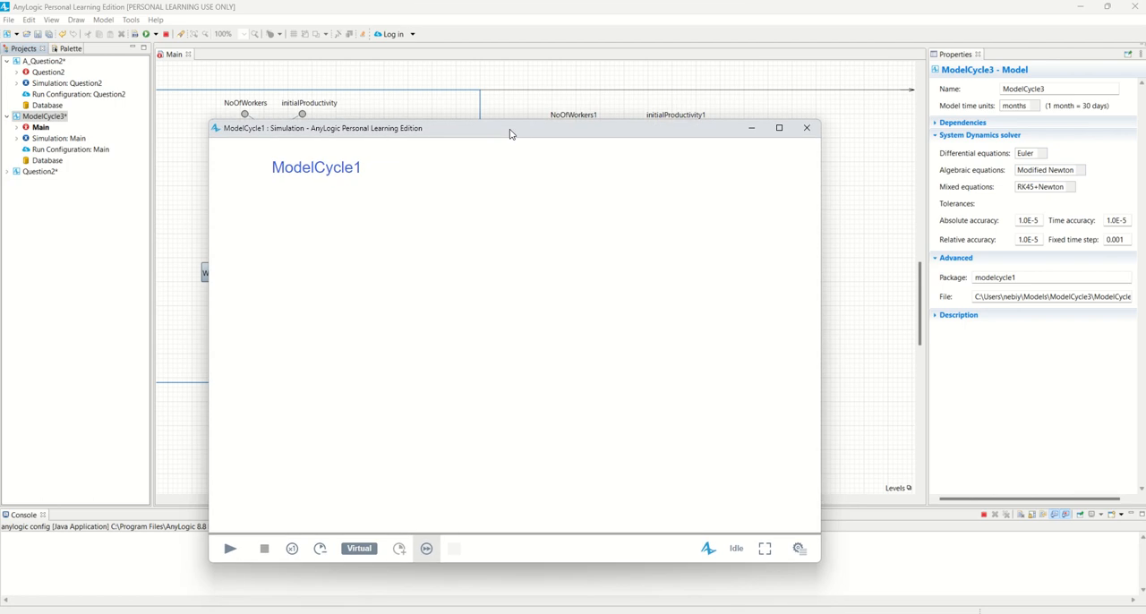
Maximize the ModelCycle1 simulation window and show its developer controls
double_click(511, 133)
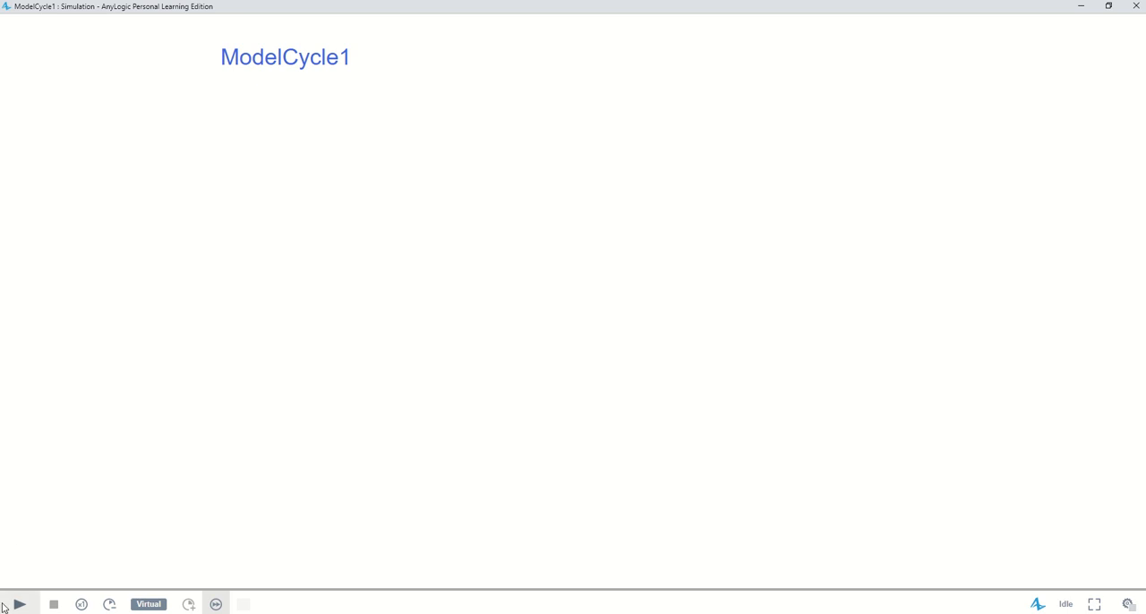
click(1128, 604)
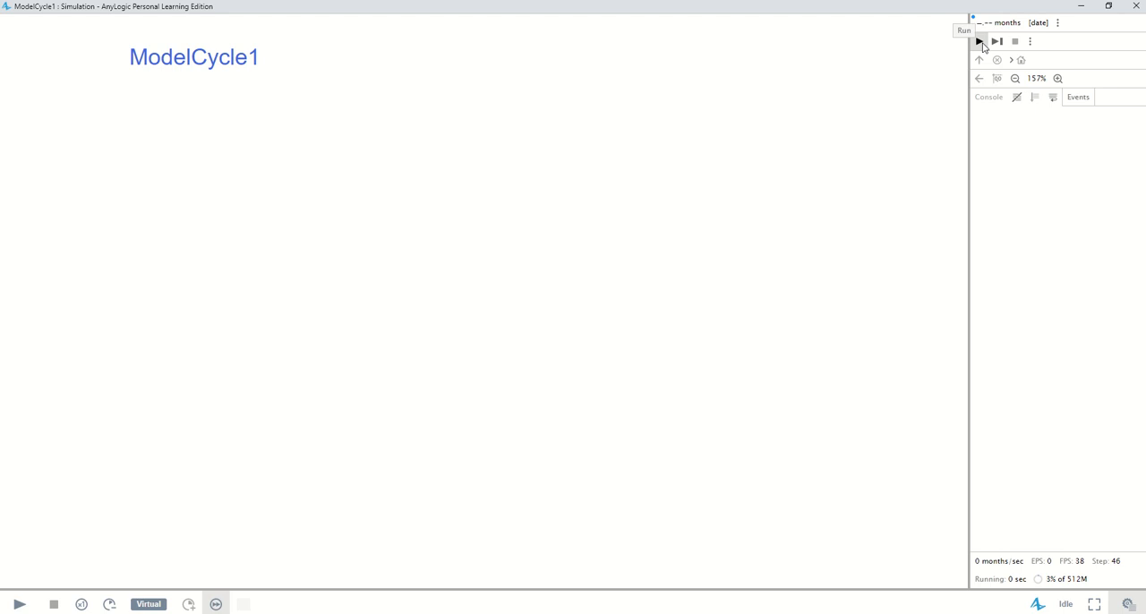
Expand the additional run controls and run the ModelCycle1 simulation, viewing the original and recreated diagrams together
click(1030, 42)
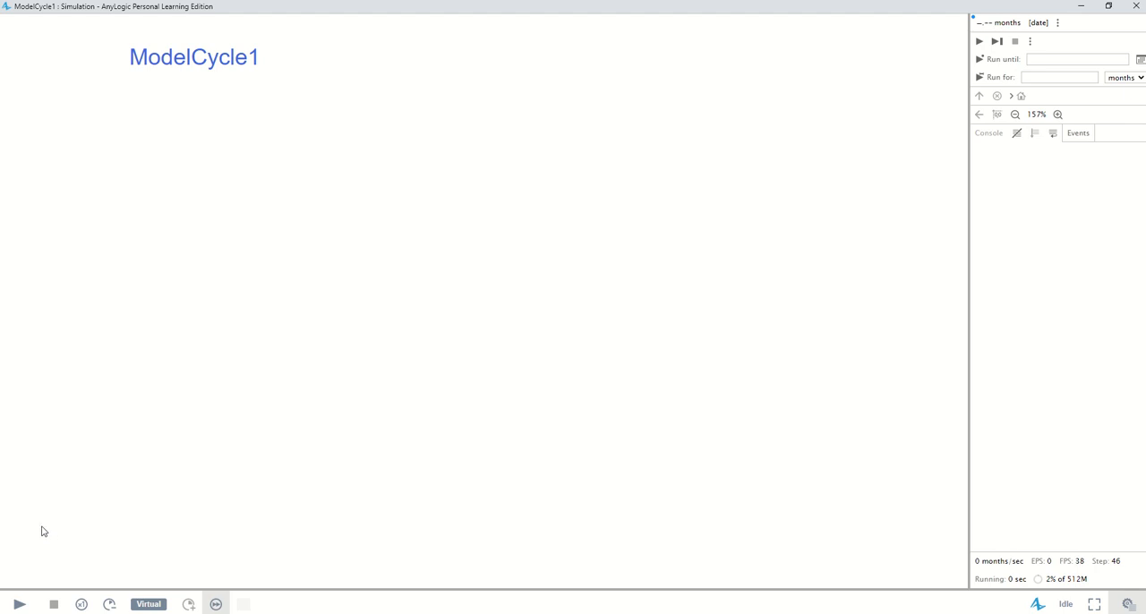
click(19, 606)
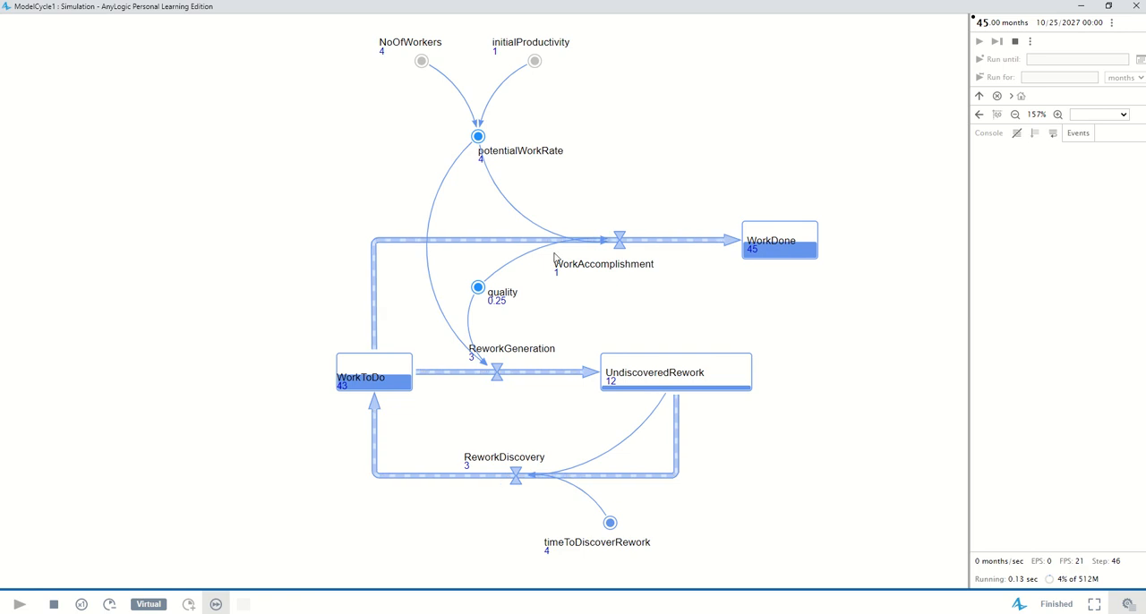
scroll(394, 267, down, 3)
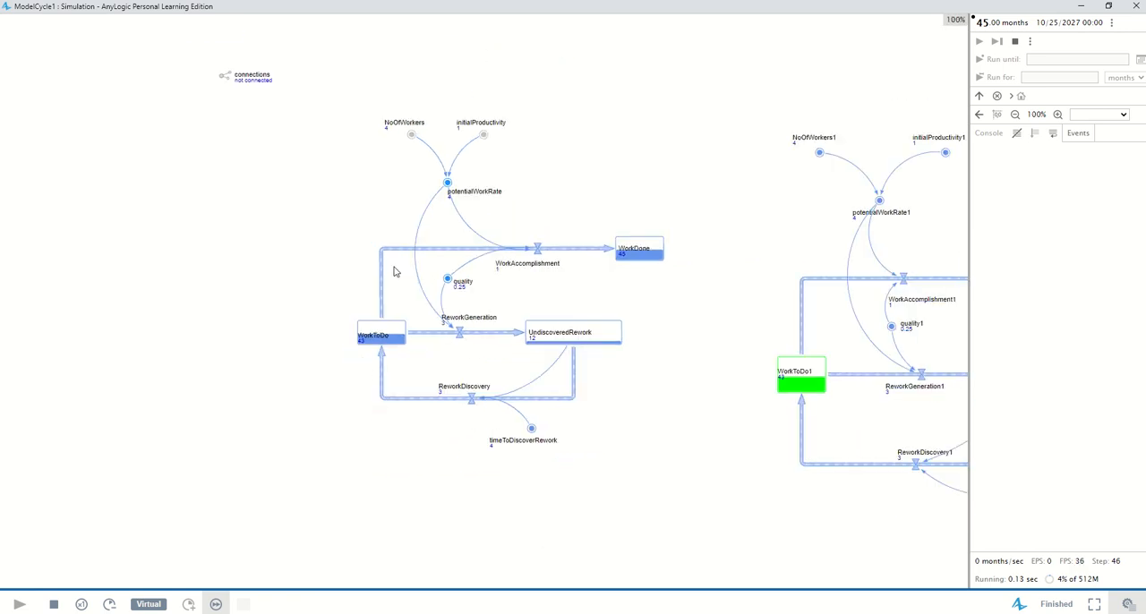
scroll(394, 268, down, 1)
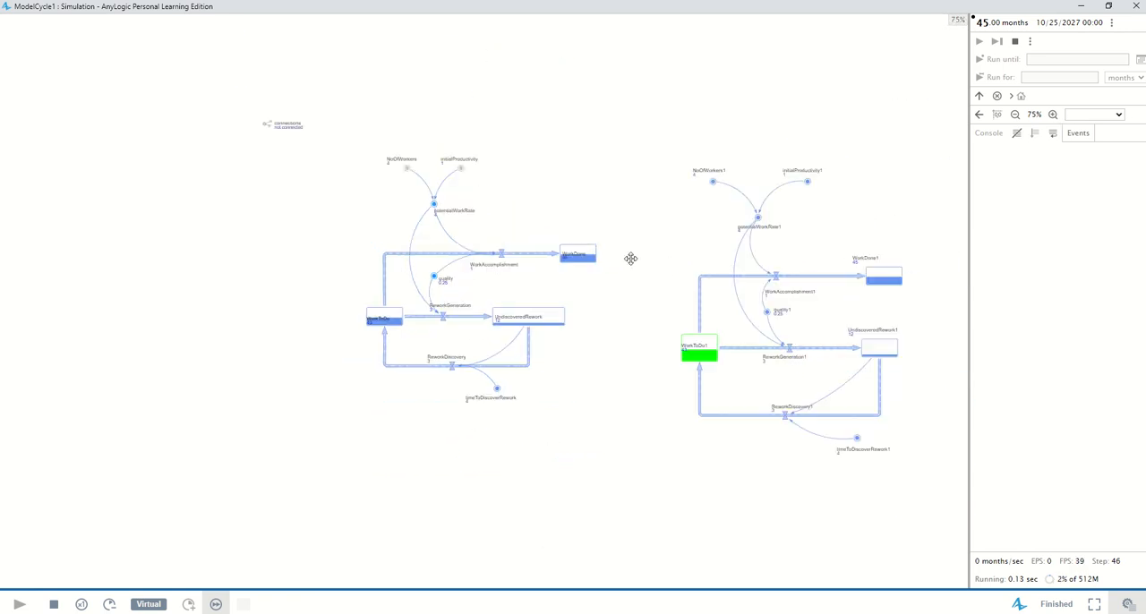
drag(630, 258, 498, 272)
scroll(454, 263, up, 1)
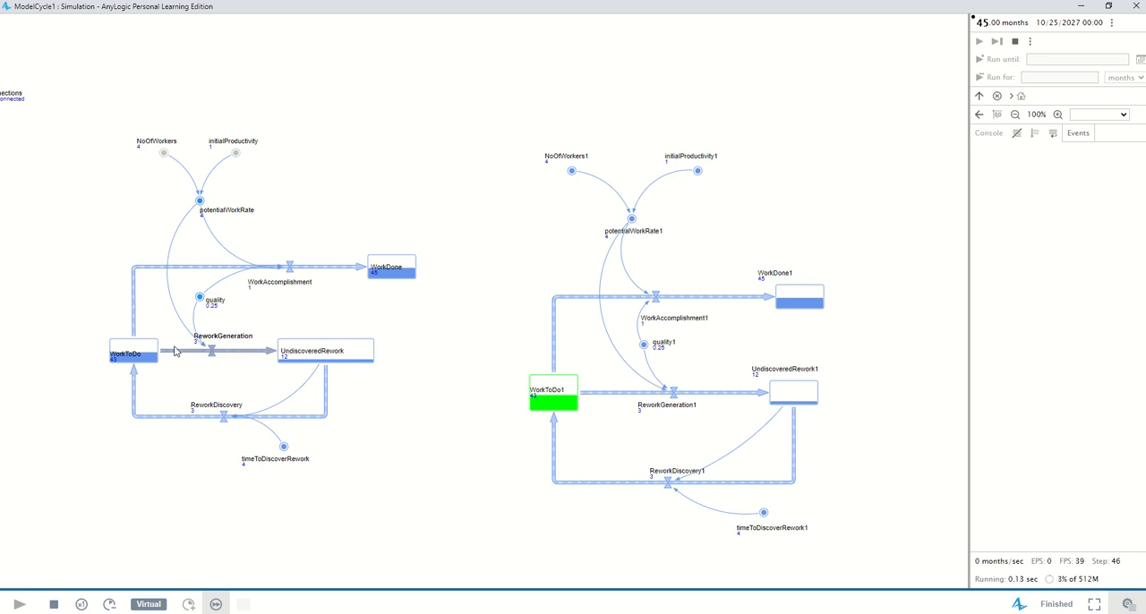
Display the original WorkToDo stock's results as a time plot and enlarge the plot
click(144, 351)
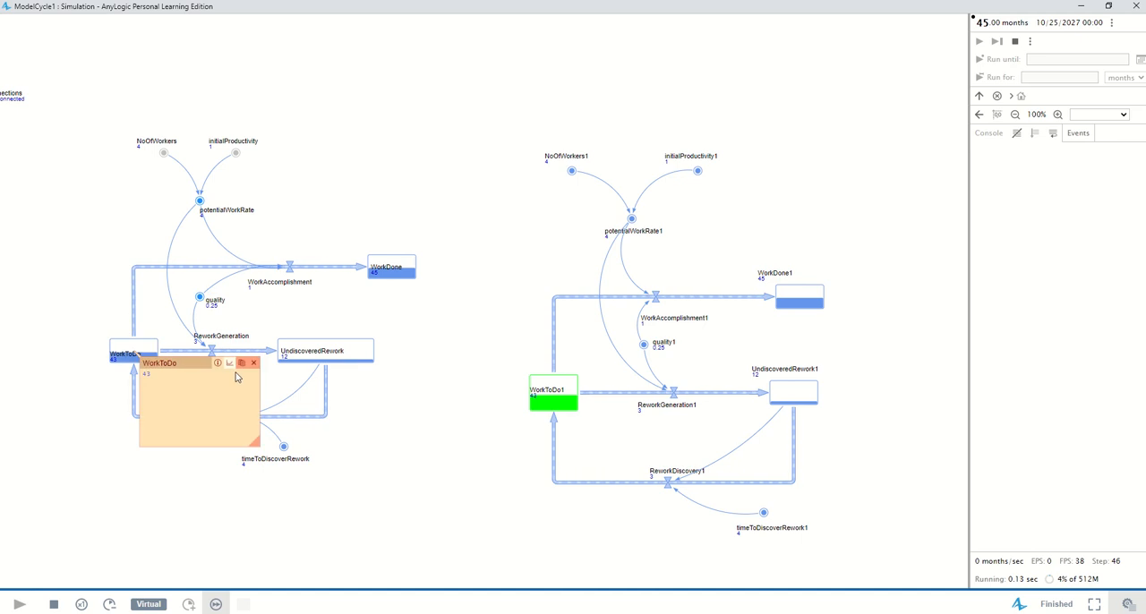
click(230, 363)
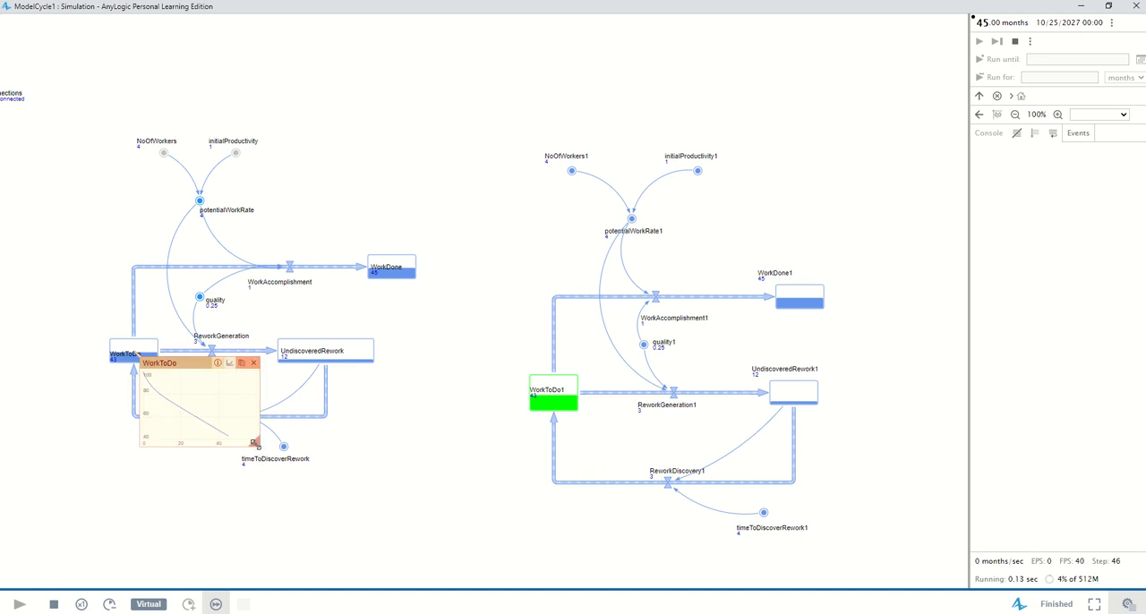
drag(255, 441, 389, 502)
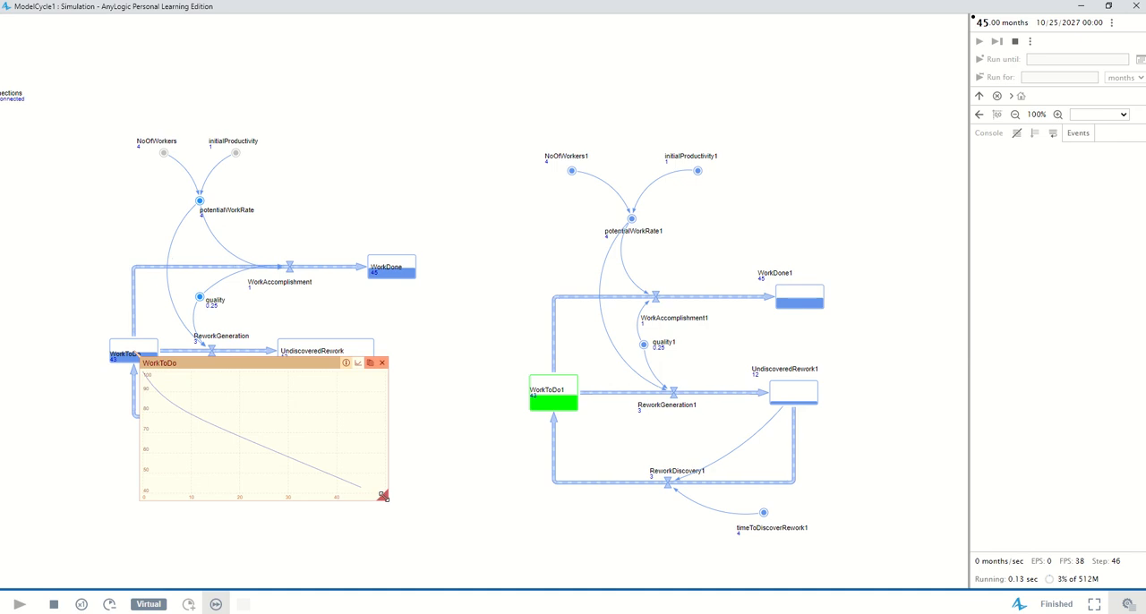
mouse_move(383, 495)
mouse_down()
mouse_move(431, 516)
mouse_move(399, 495)
mouse_up()
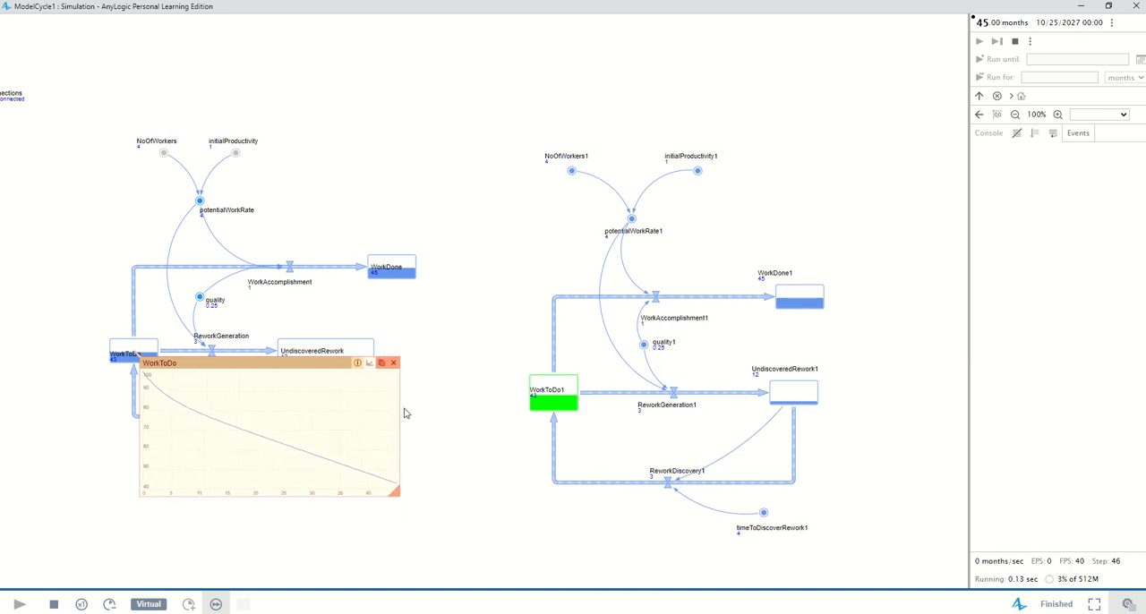
Display the original WorkDone stock's results as a time plot and enlarge it for reading
click(415, 262)
click(487, 280)
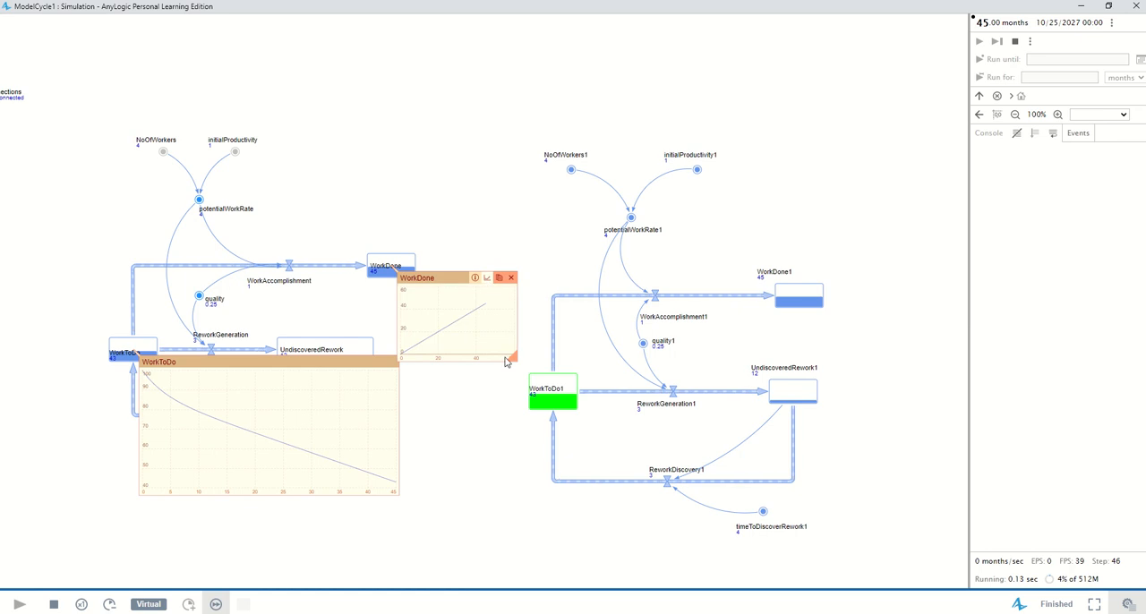
drag(513, 358, 603, 459)
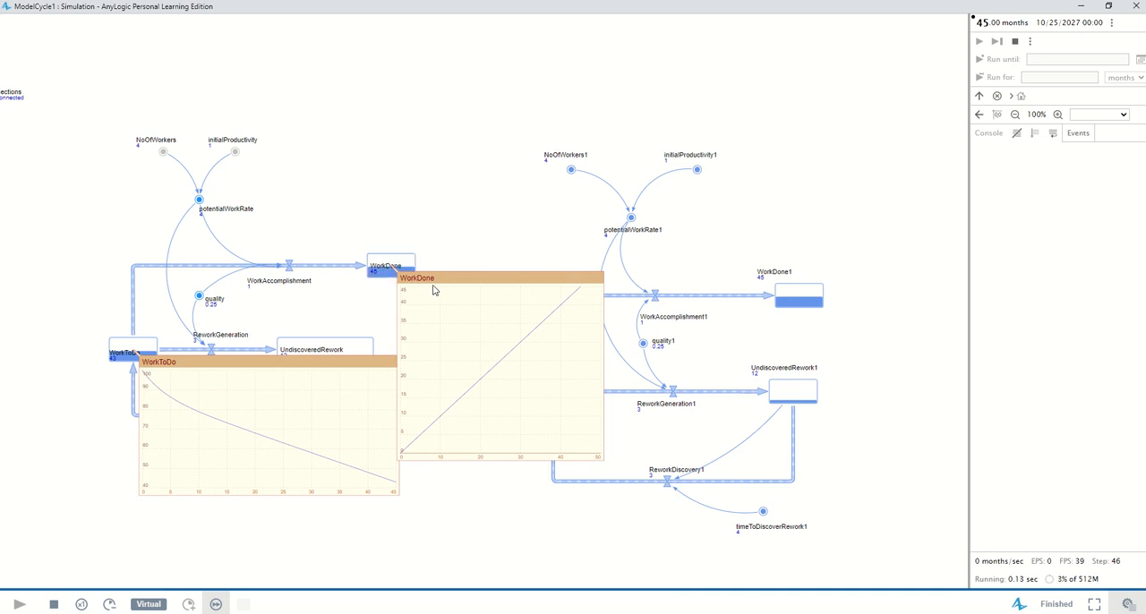
Plot the original UndiscoveredRework stock's results over time and enlarge that plot
click(354, 345)
mouse_move(362, 374)
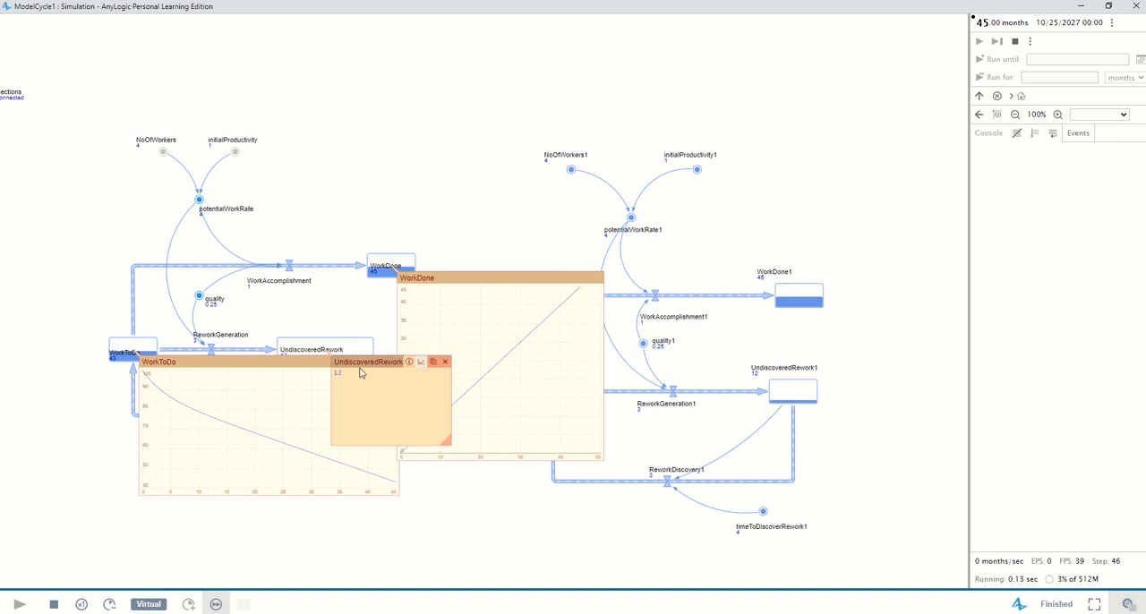
click(421, 363)
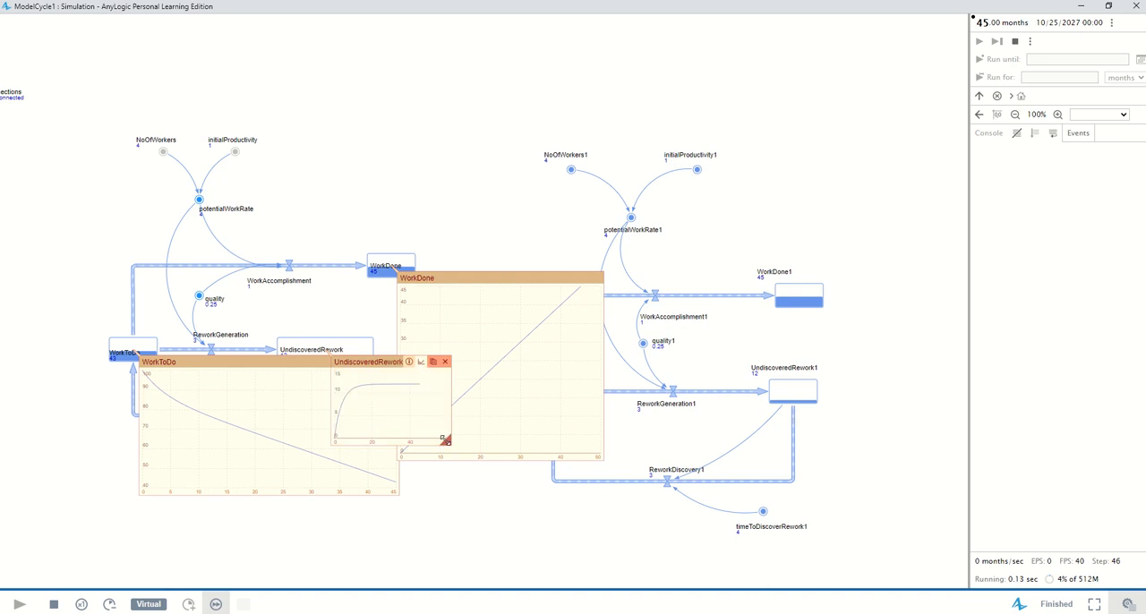
drag(445, 442, 677, 573)
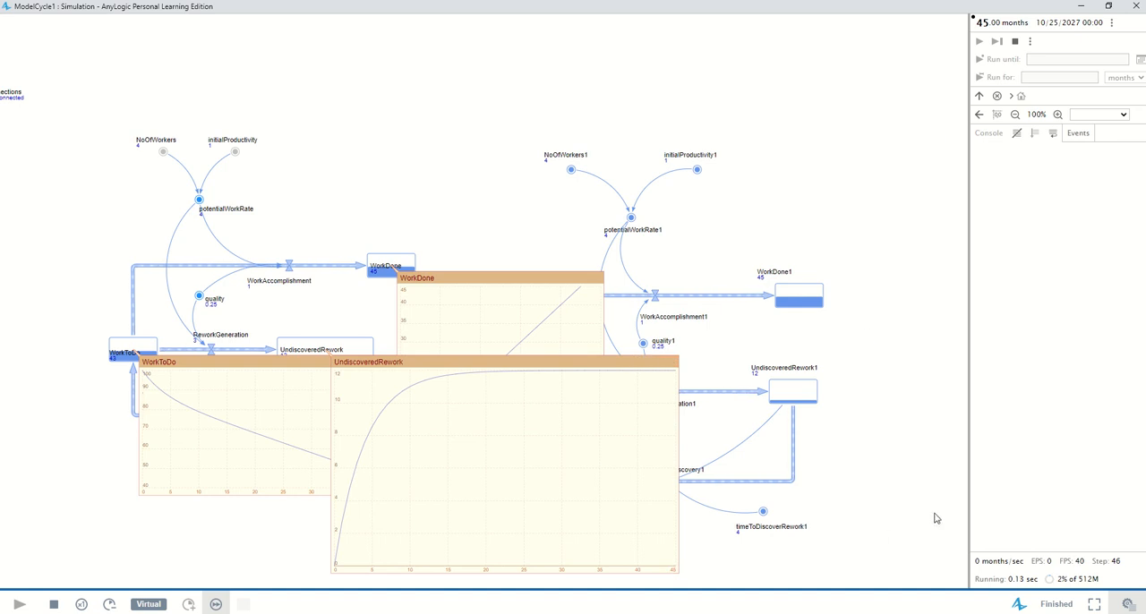
Stop the simulation, close its window, and return to the Main diagram
click(54, 605)
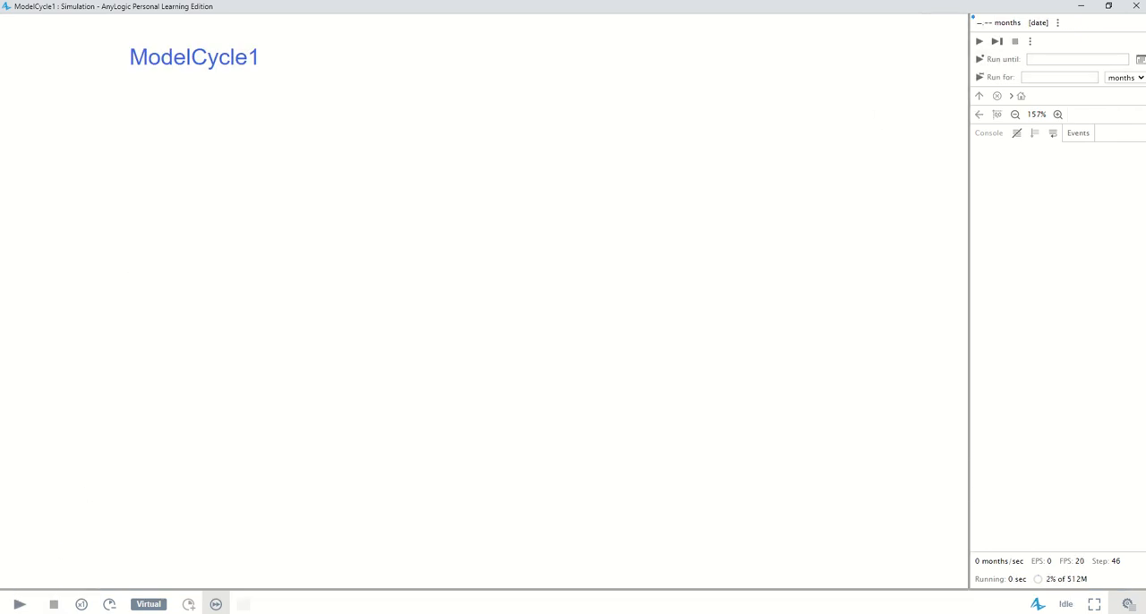
click(1135, 6)
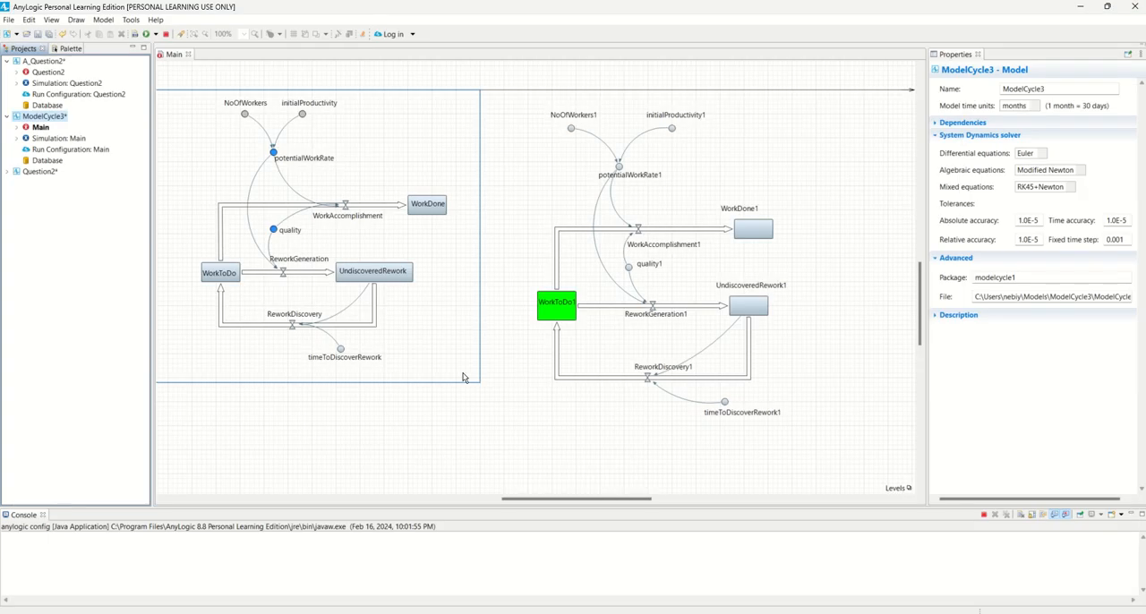
click(478, 441)
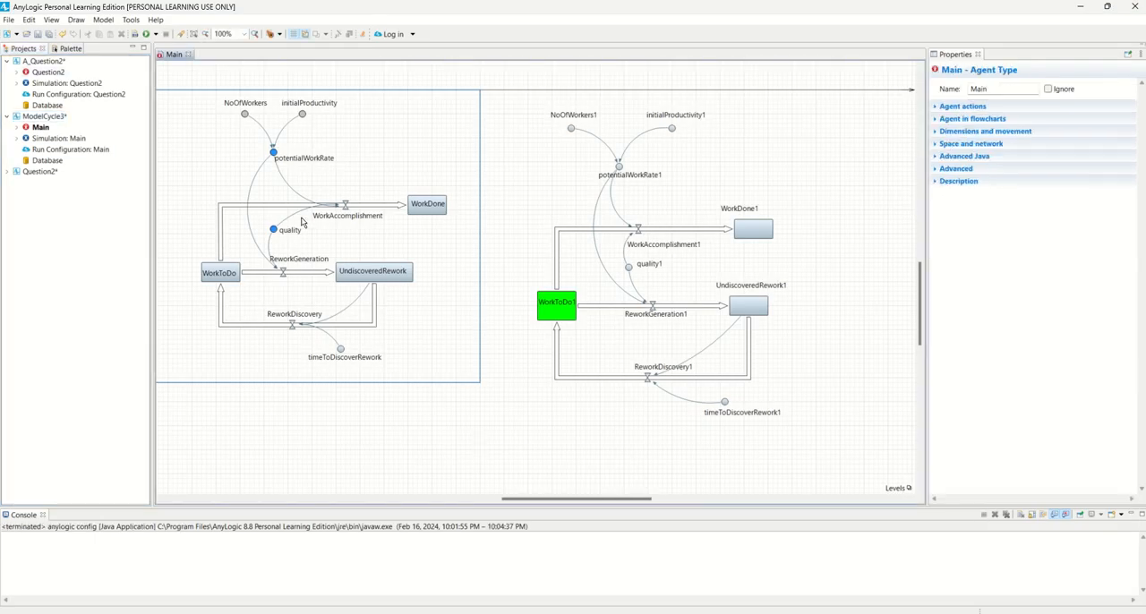
Set the original diagram's quality variable to 0.75
click(274, 230)
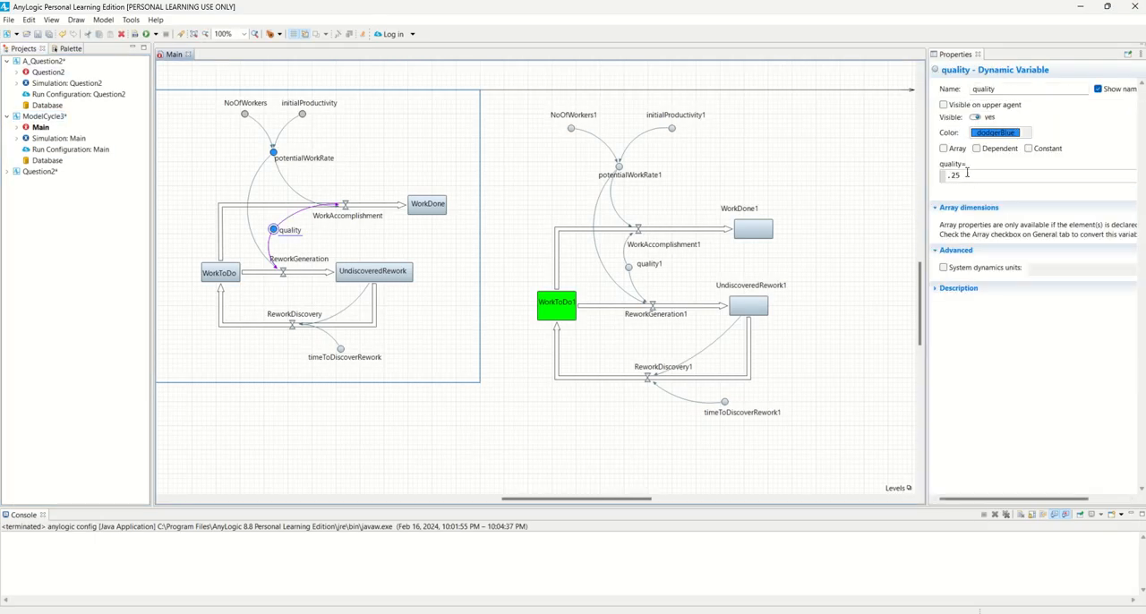
drag(967, 173, 928, 175)
text(0.)
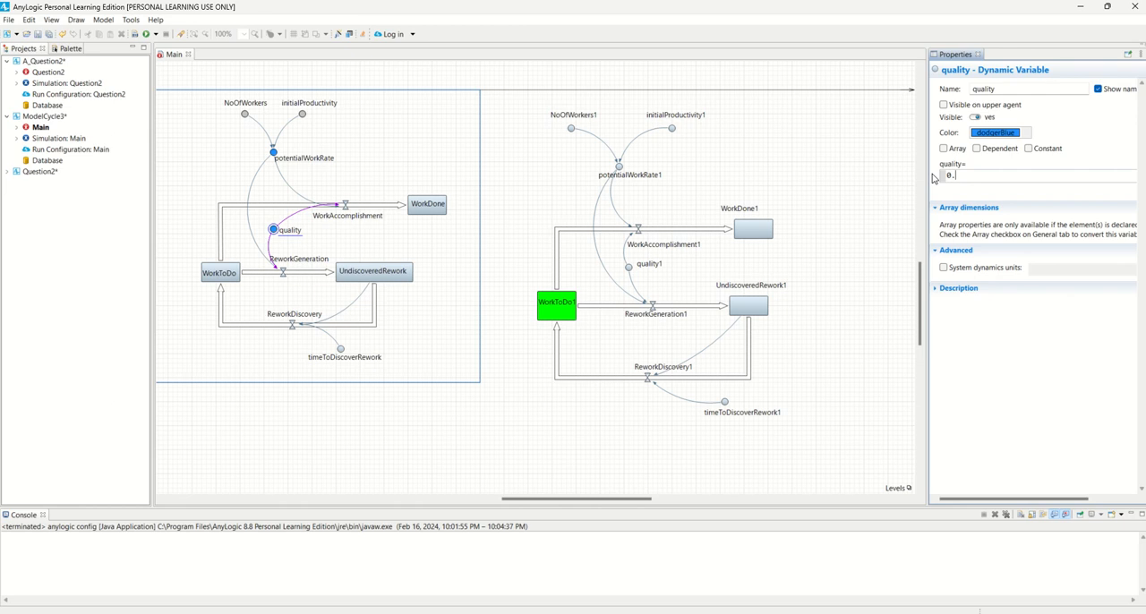
Set the recreated diagram's quality1 variable to 0.25
click(631, 266)
drag(967, 177, 945, 173)
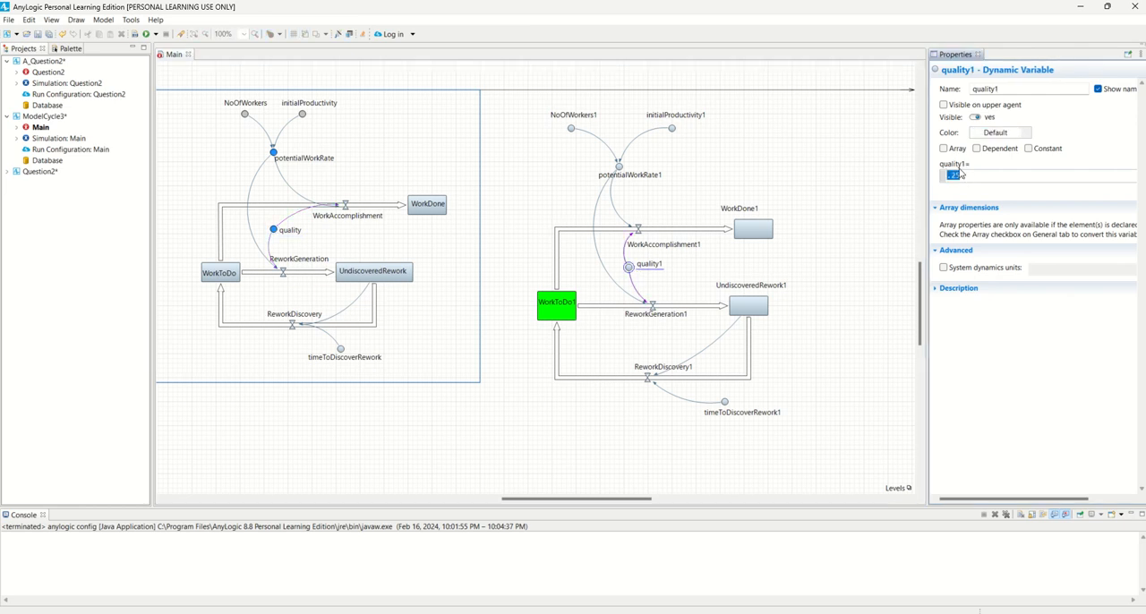
text(0.25)
Set the stop time of ModelCycle3's Simulation experiment to 60
click(58, 138)
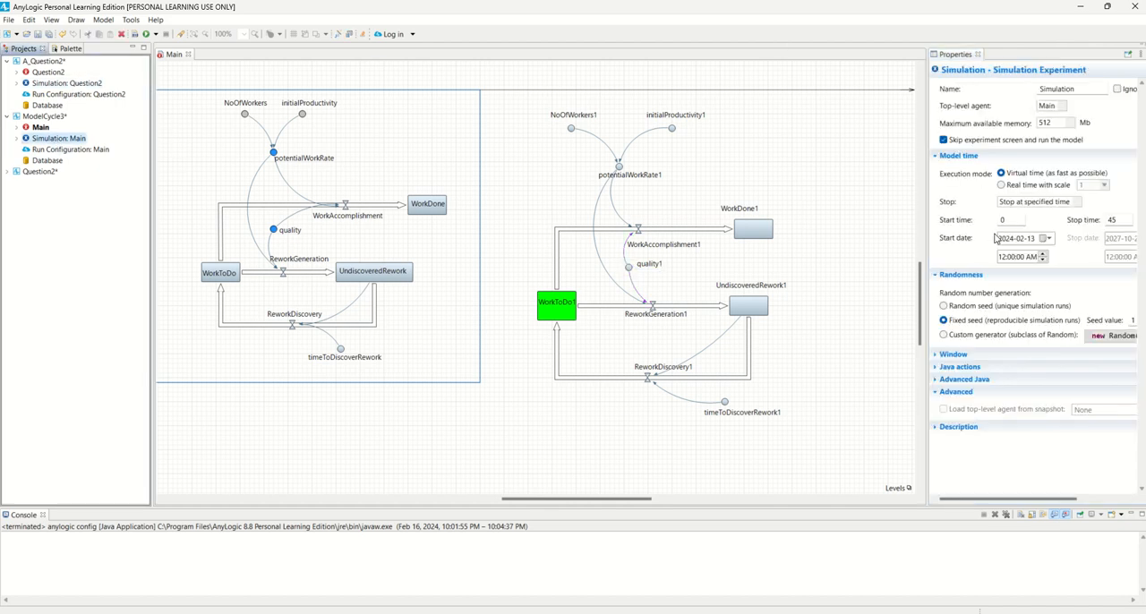
double_click(1109, 221)
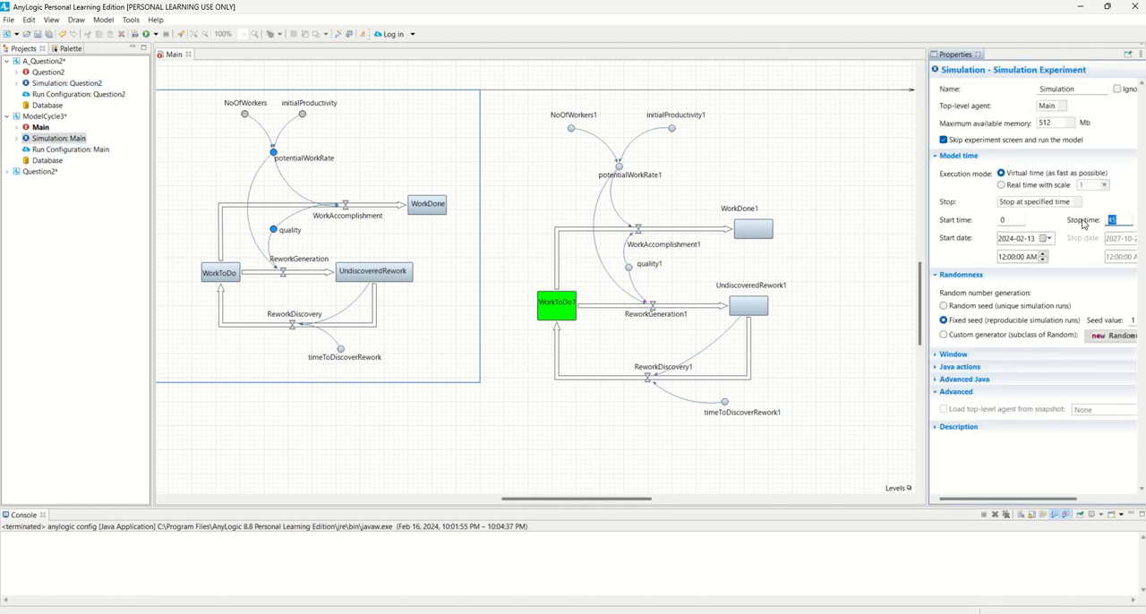
text(60)
click(542, 142)
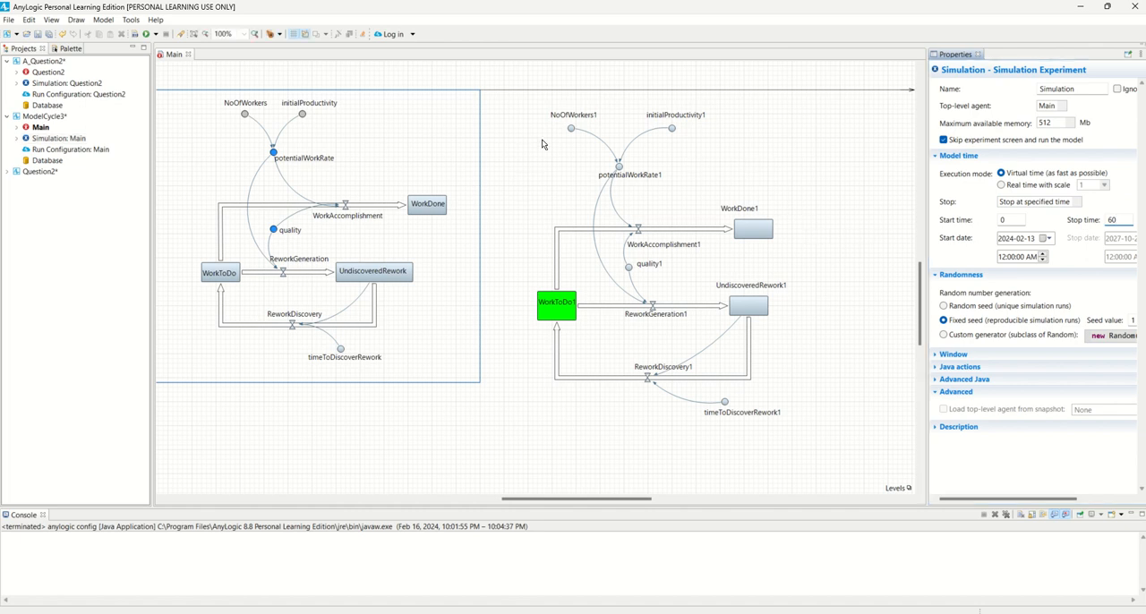
Build the ModelCycle3 model and issue the build again
right_click(34, 117)
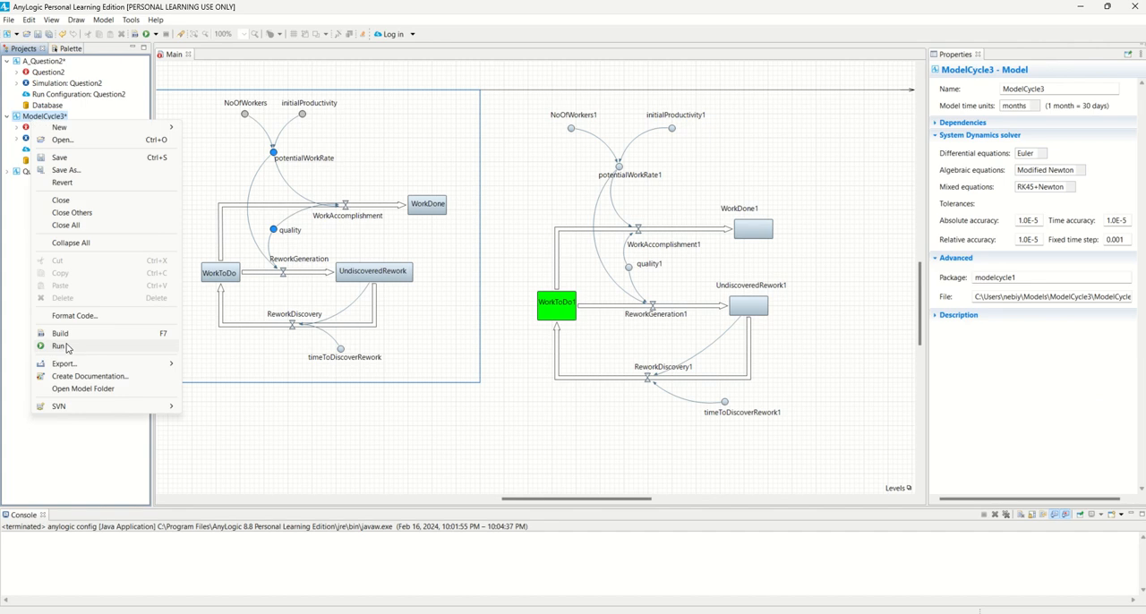
click(59, 333)
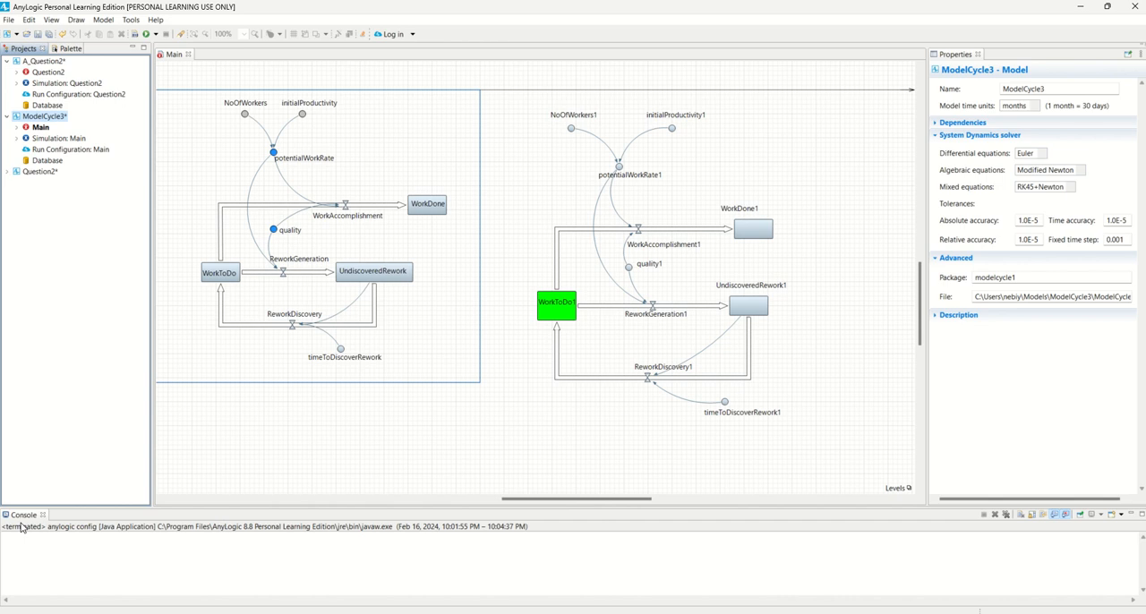
right_click(40, 139)
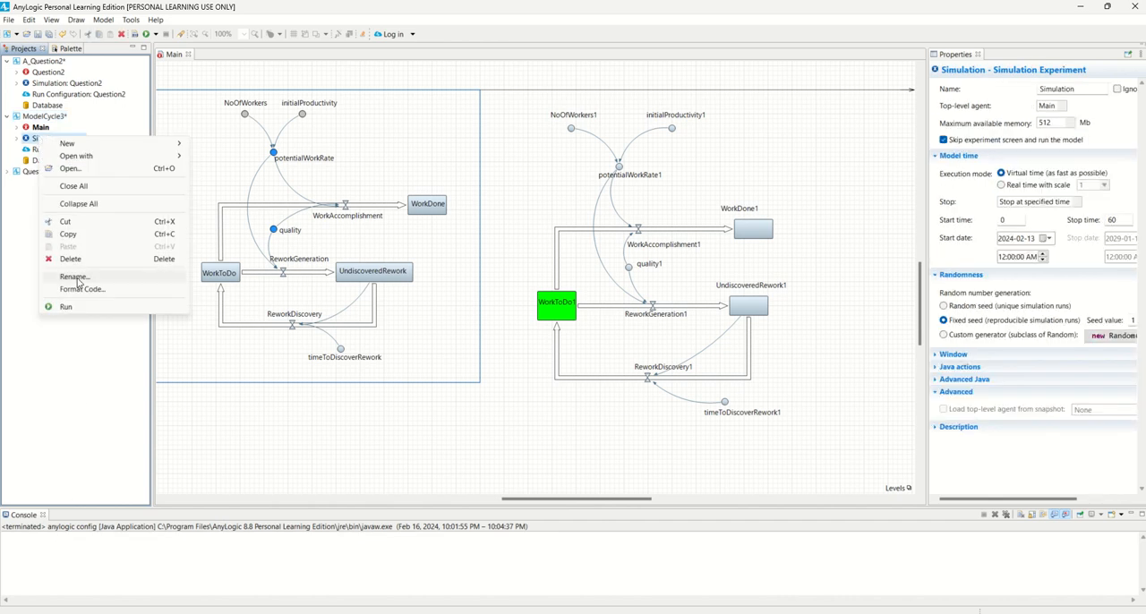
click(45, 116)
right_click(52, 117)
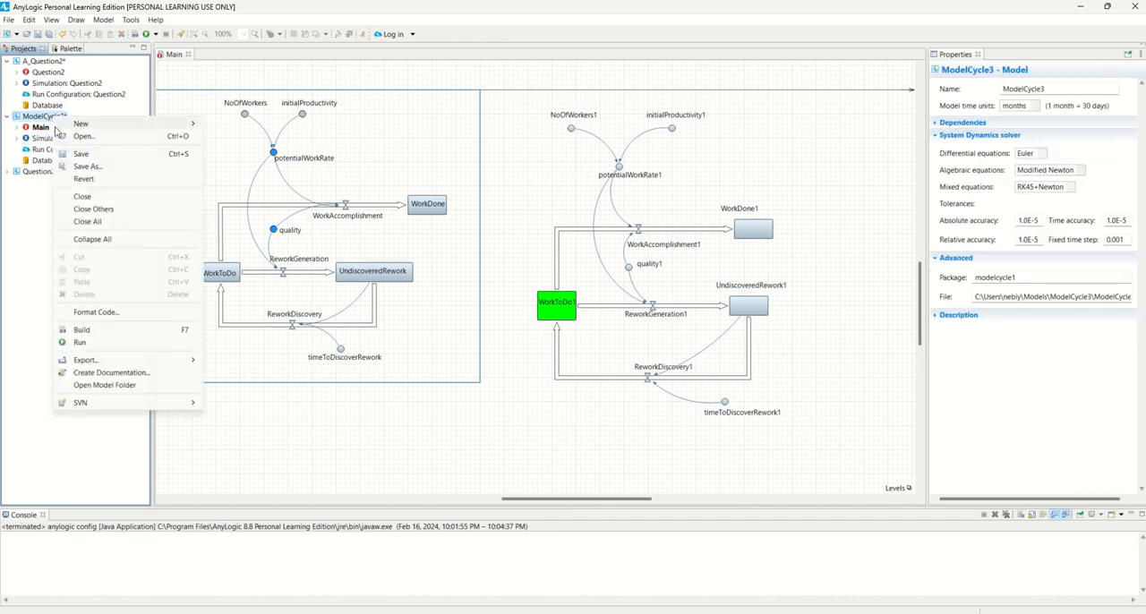
click(102, 334)
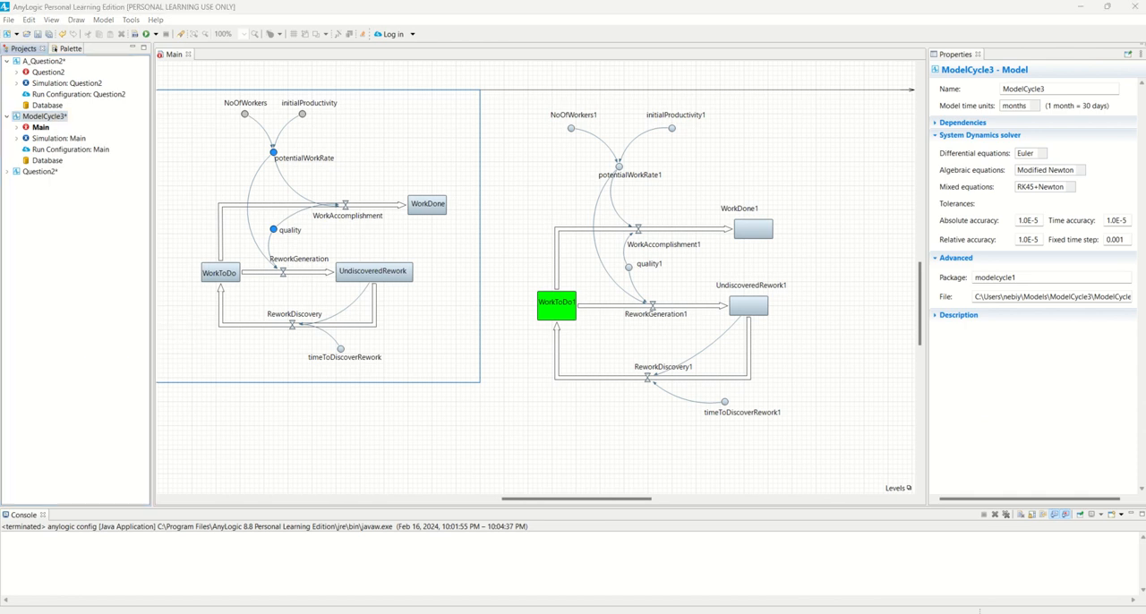
Rebuild ModelCycle3 and launch its run
right_click(48, 124)
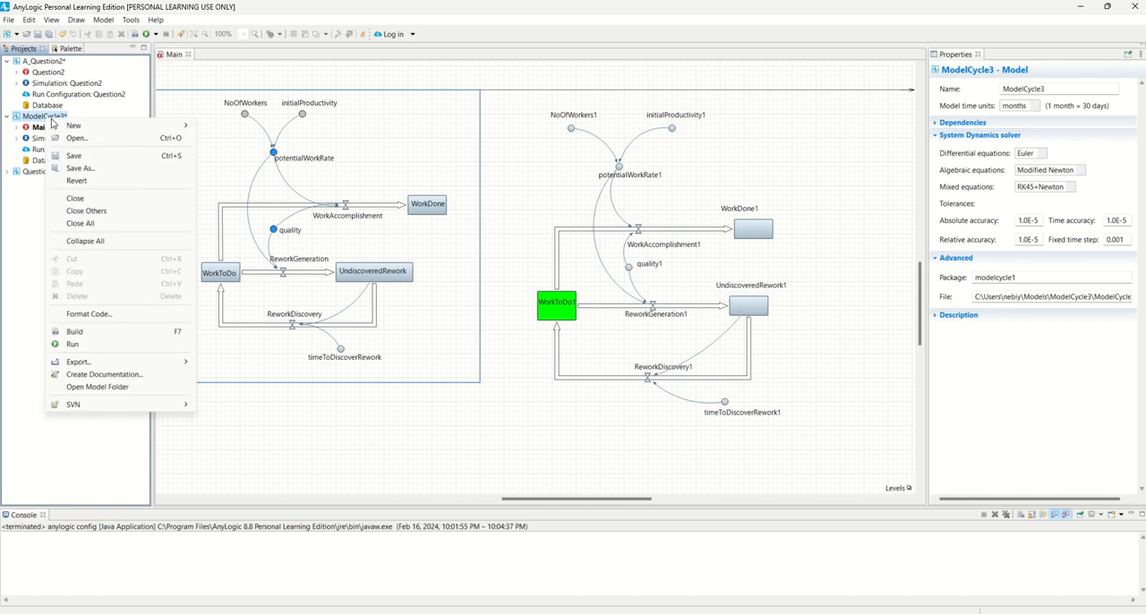
click(99, 333)
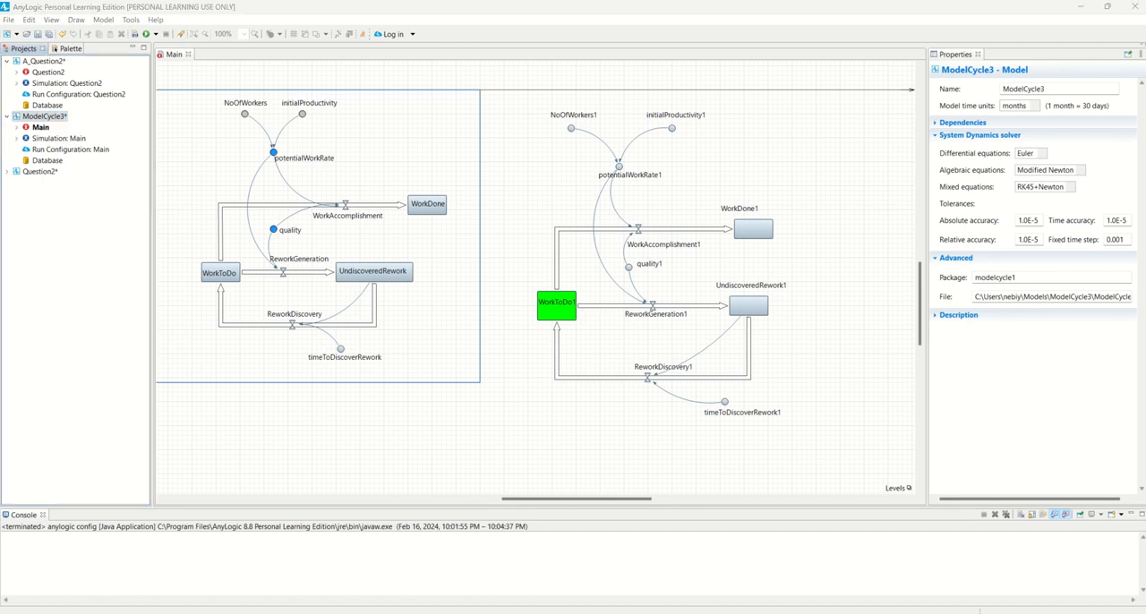
right_click(49, 120)
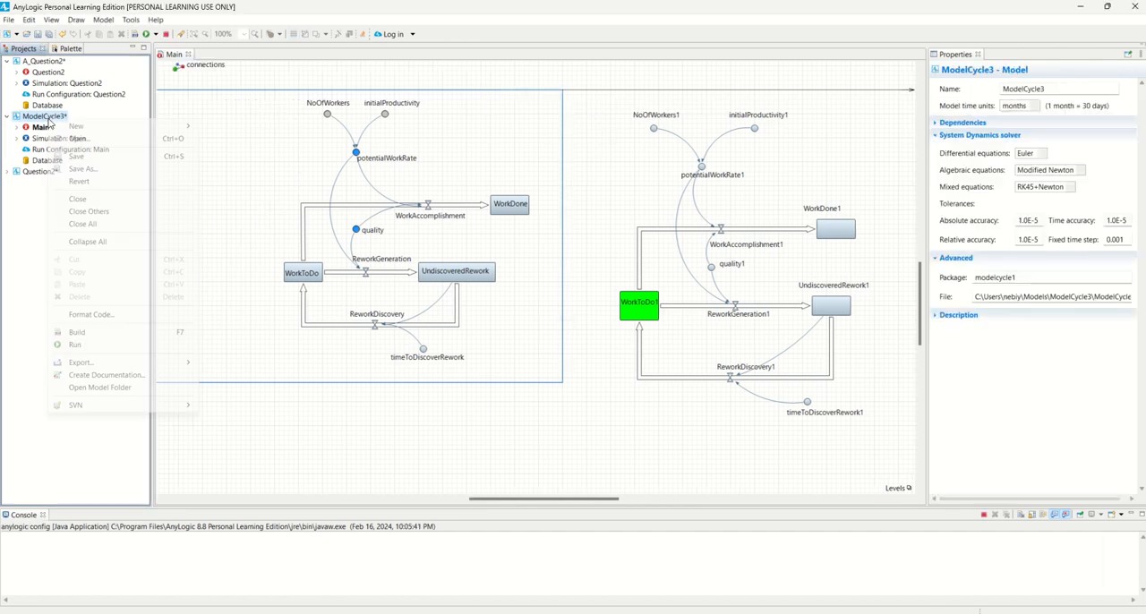
click(104, 348)
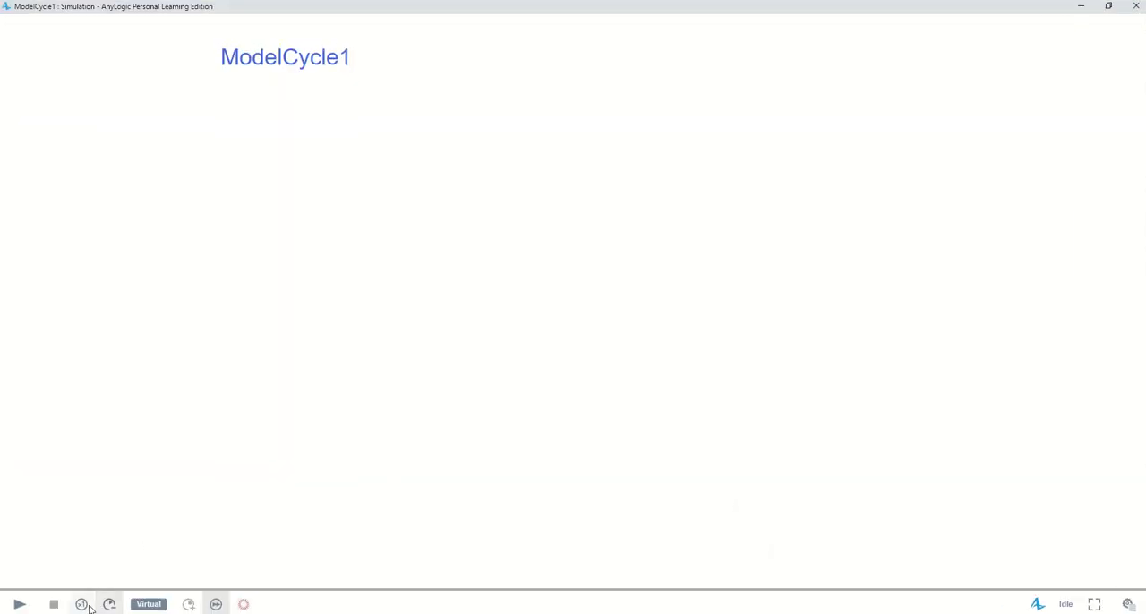
Switch the simulation from virtual time to a slowed speed of x1/10 and start it
click(81, 605)
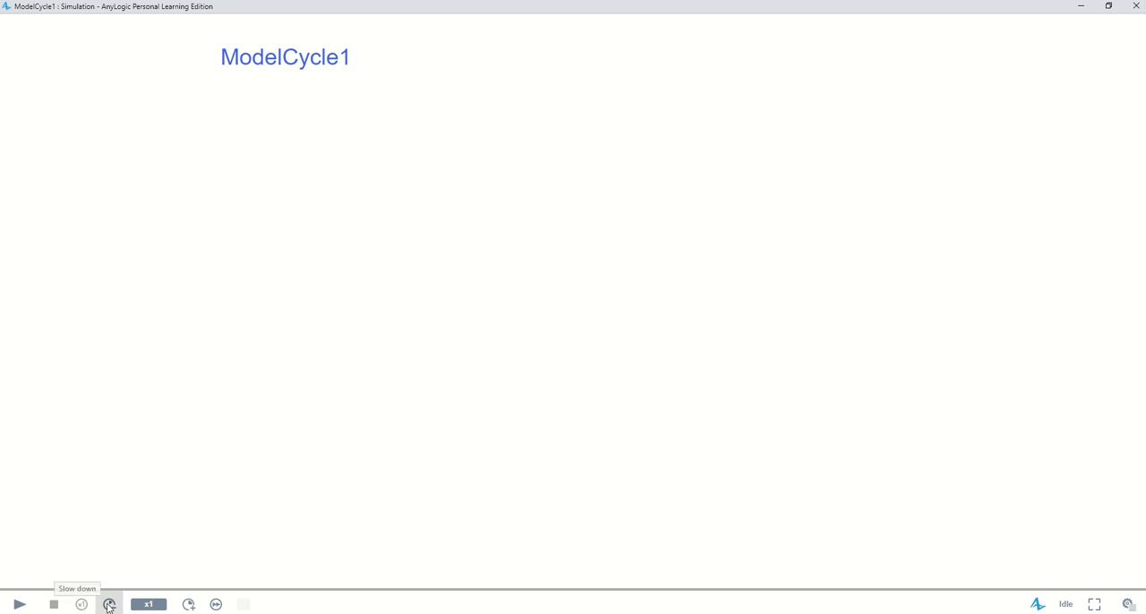
click(108, 605)
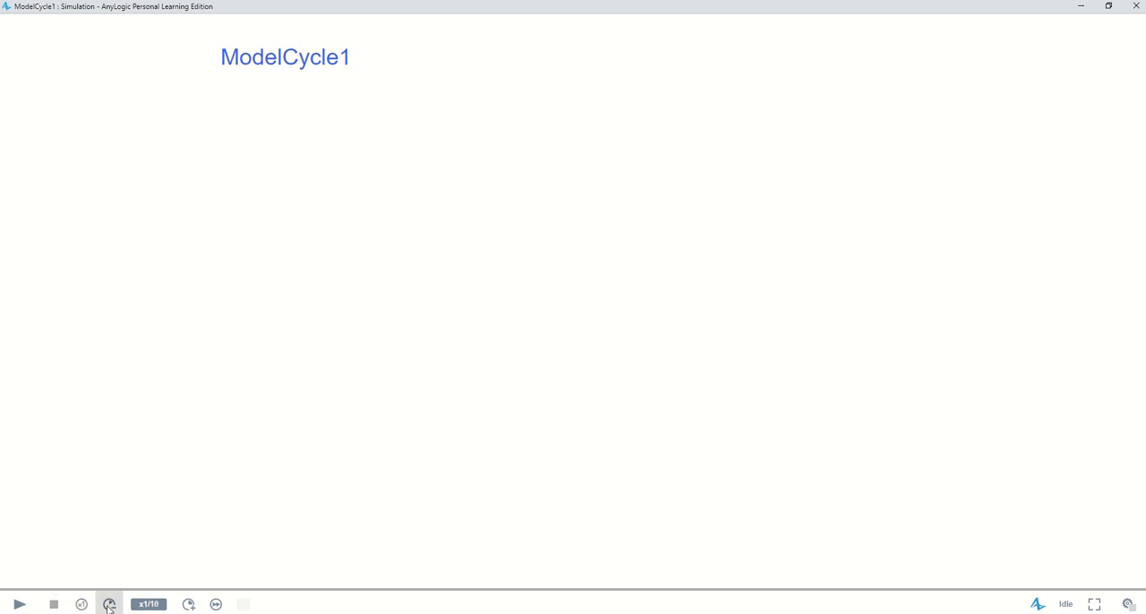
click(20, 604)
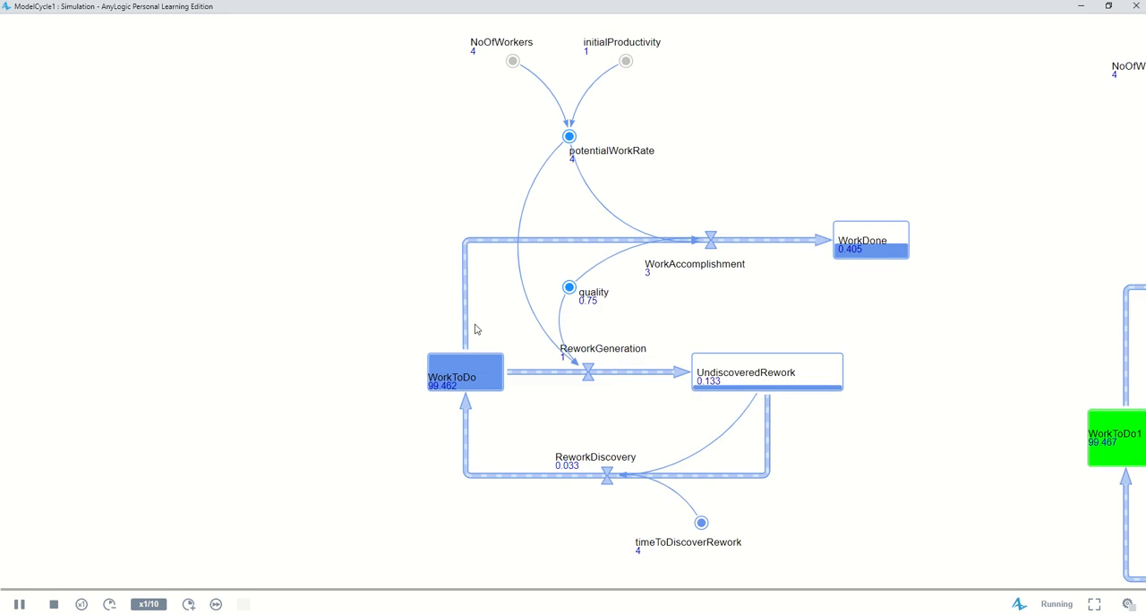
Open an inspection window for the WorkToDo stock, switch it to a chart and enlarge it
scroll(407, 291, down, 2)
scroll(524, 352, up, 2)
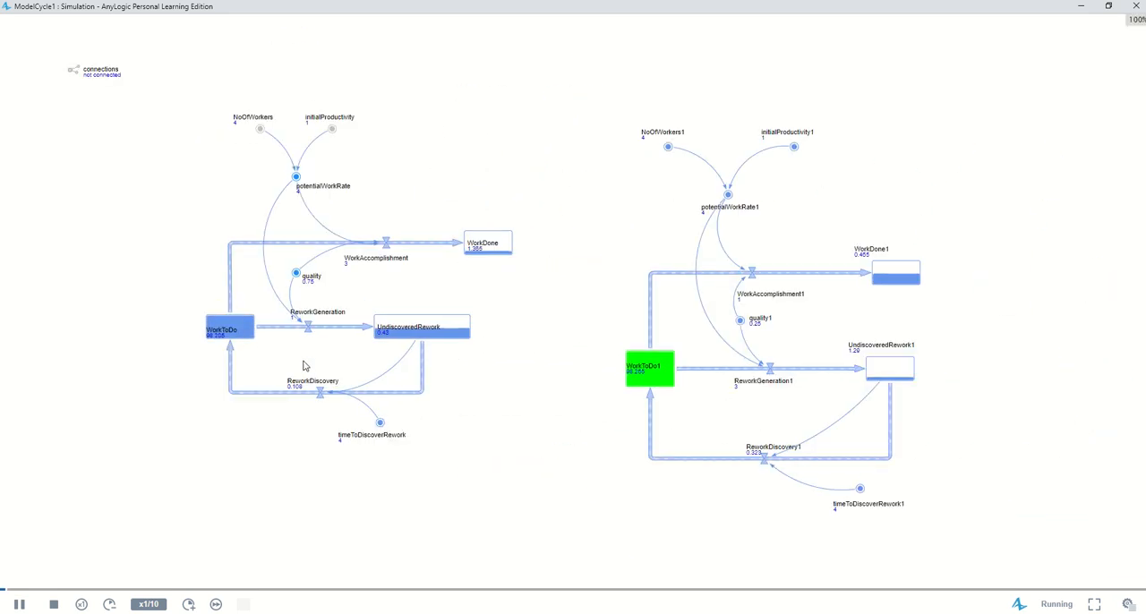
click(232, 332)
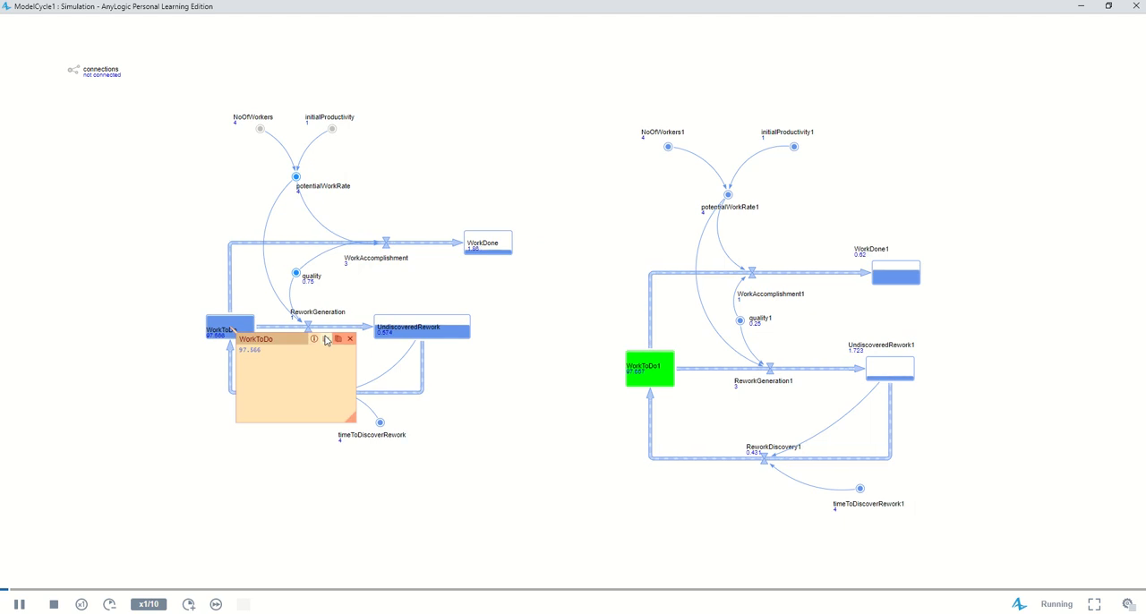
click(326, 340)
drag(351, 418, 505, 519)
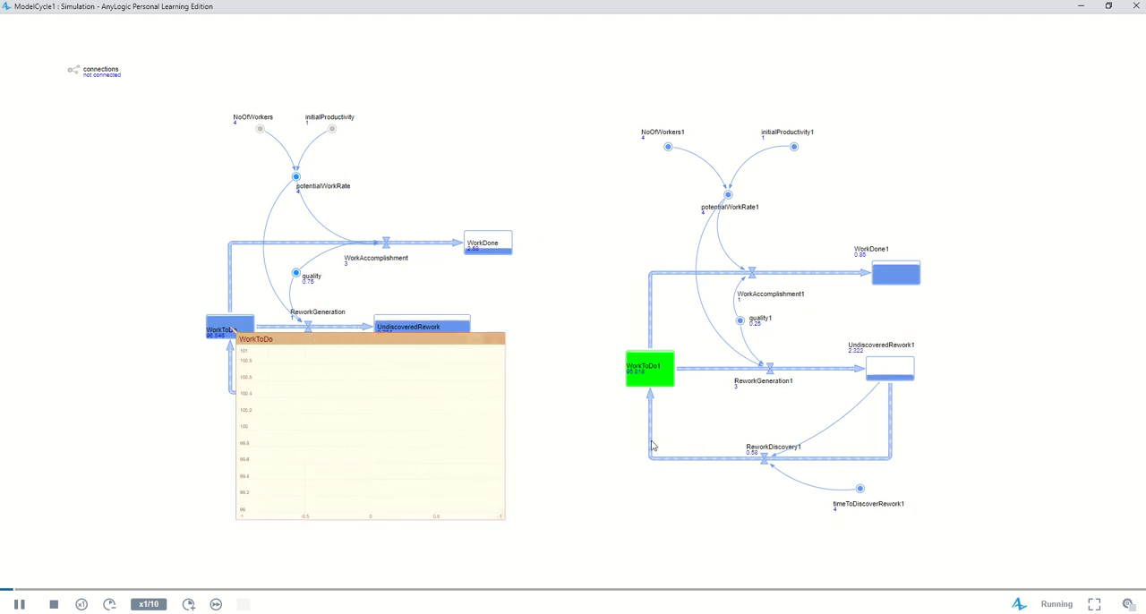
Open an enlarged inspection chart for the WorkToDo1 stock of the second model
click(662, 367)
click(745, 383)
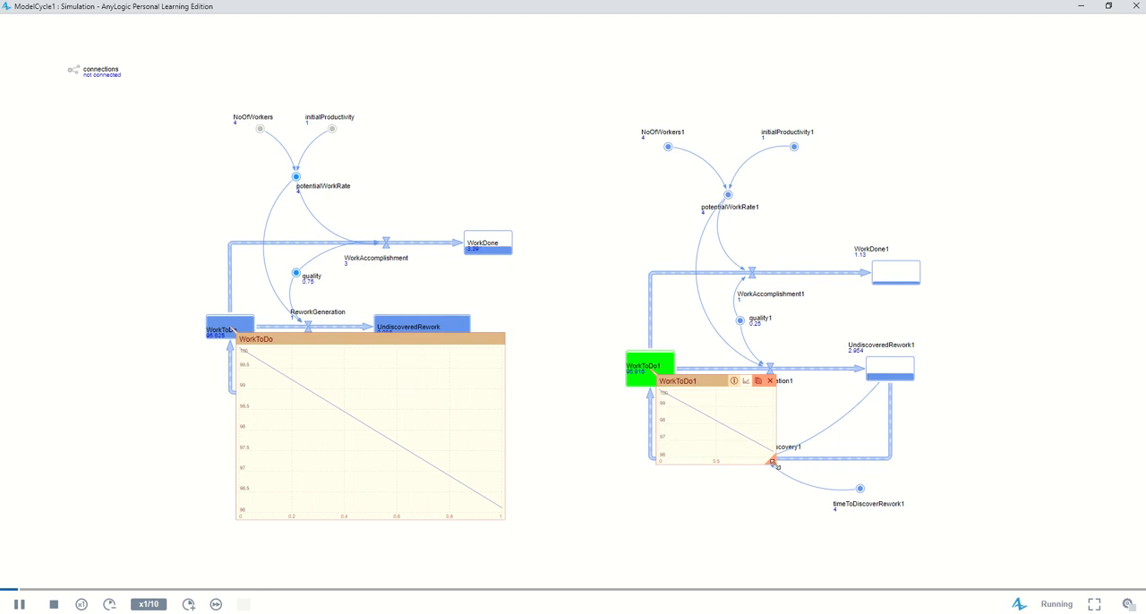
drag(772, 460, 853, 561)
Open an enlarged inspection chart for the UndiscoveredRework stock of the first model
click(452, 330)
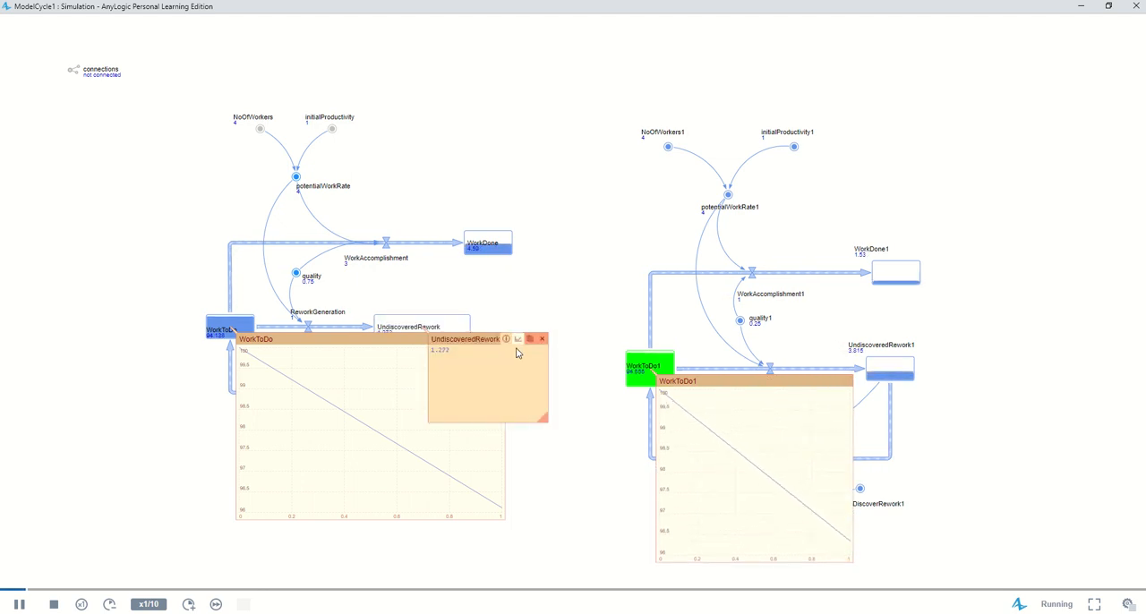
click(518, 340)
drag(546, 419, 631, 488)
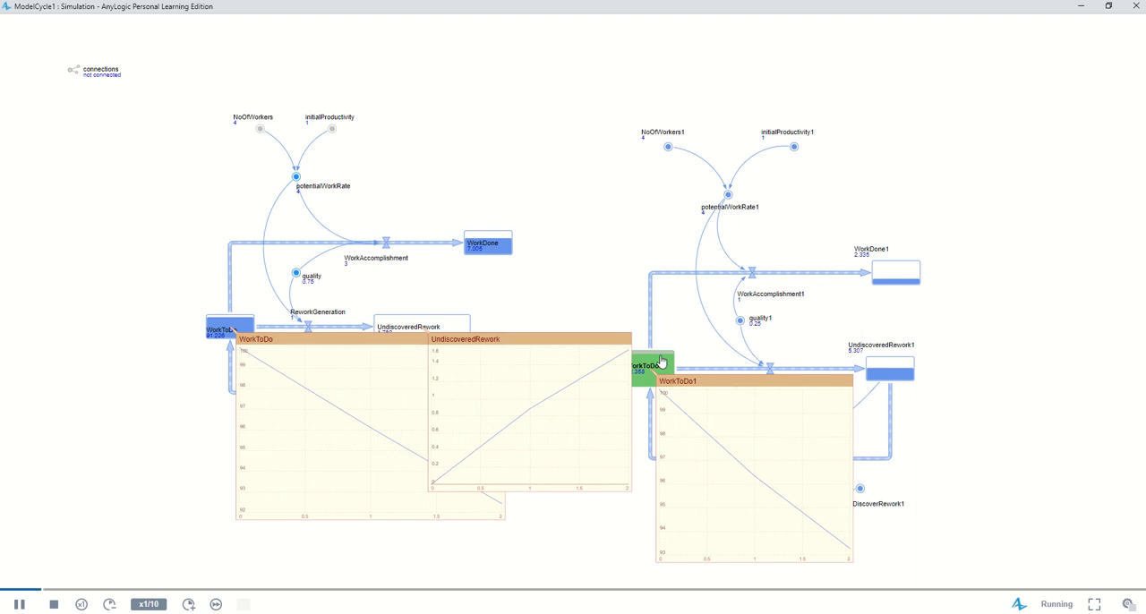
Pause the simulation and spread out the UndiscoveredRework and WorkToDo1 charts so they no longer overlap the WorkToDo chart
drag(555, 340, 698, 157)
drag(732, 380, 844, 72)
drag(743, 157, 651, 67)
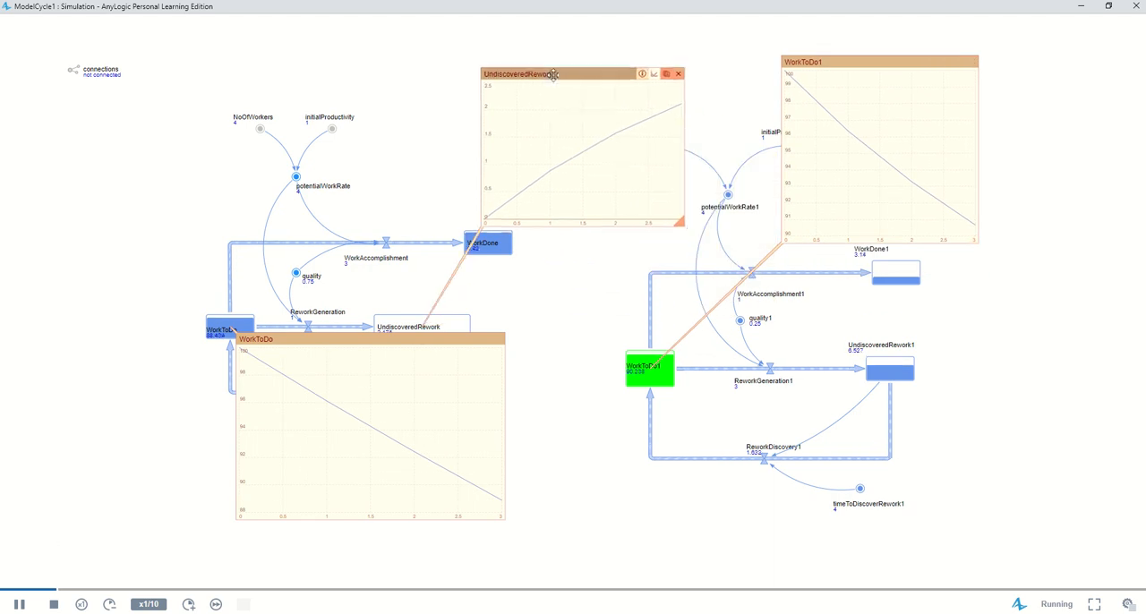
click(18, 605)
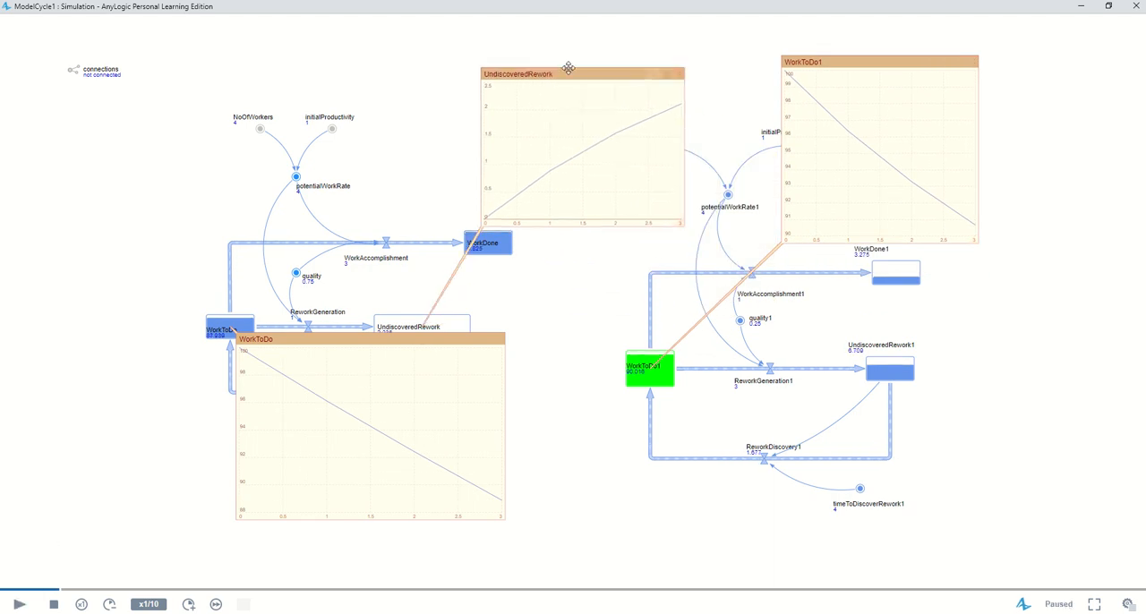
drag(570, 72, 560, 48)
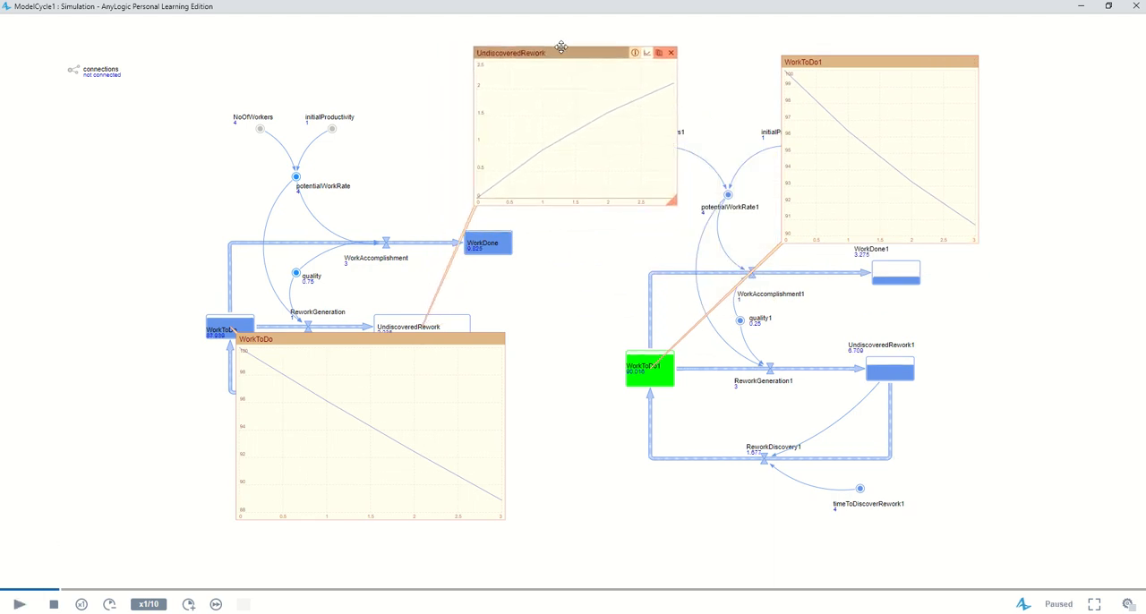
drag(869, 56, 829, 42)
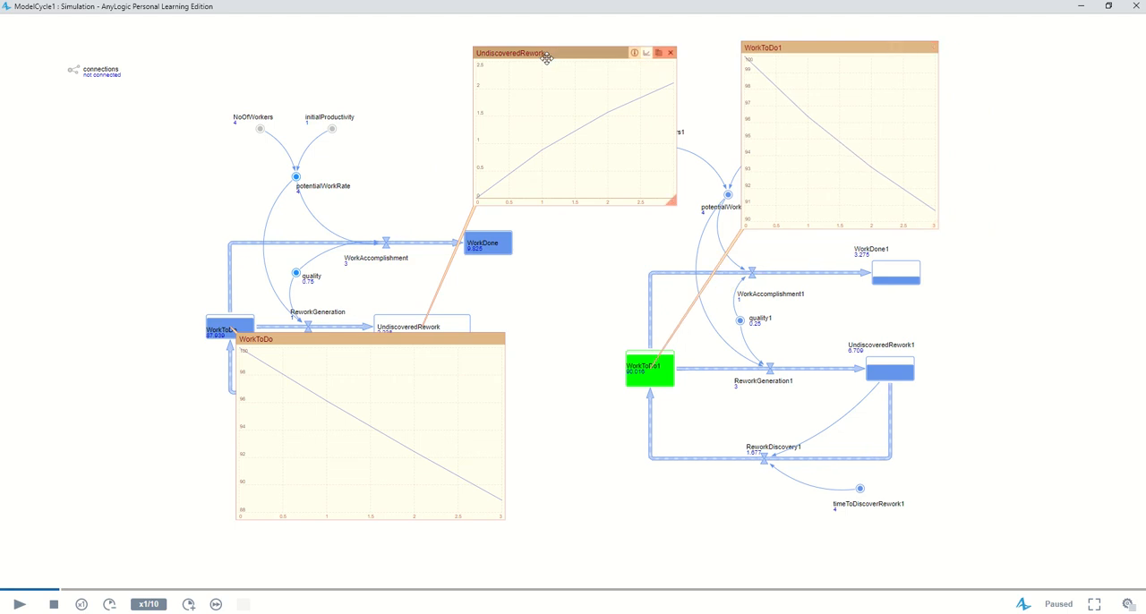
drag(569, 81, 466, 62)
drag(819, 46, 867, 144)
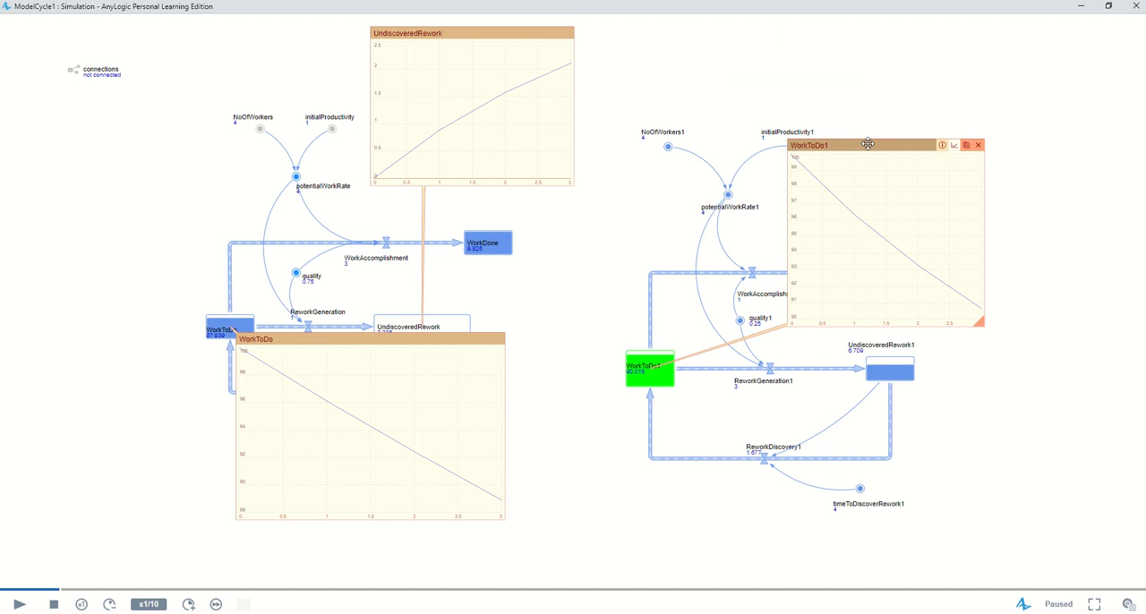
Place the WorkToDo and WorkToDo1 charts side by side beneath the first diagram and resize them to matching sizes
drag(867, 144, 545, 396)
drag(342, 338, 179, 402)
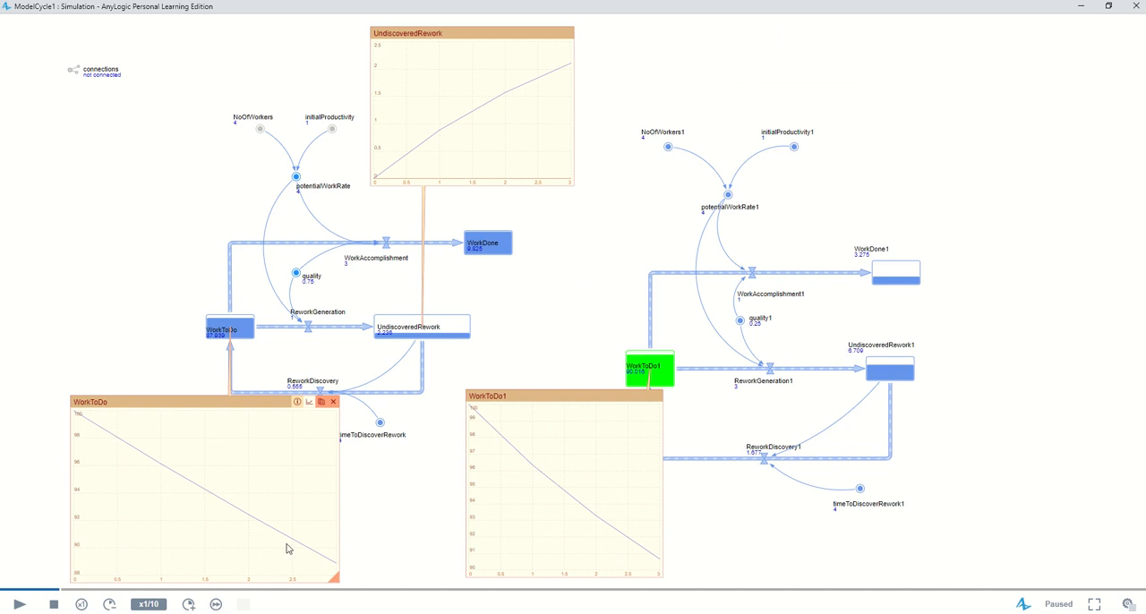
drag(334, 577, 281, 536)
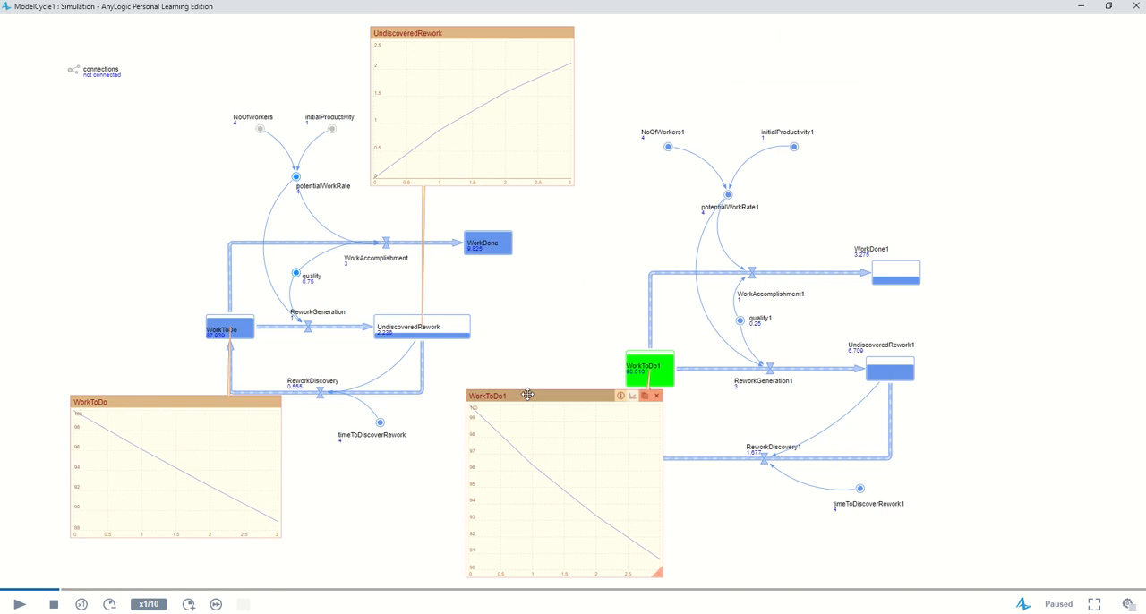
drag(512, 396, 332, 402)
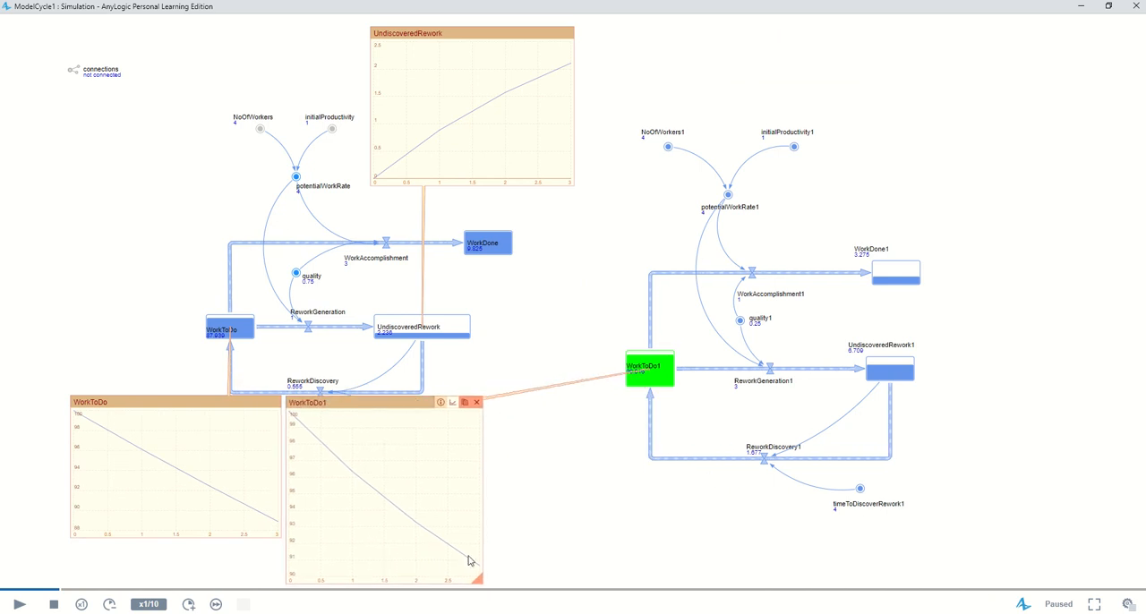
drag(479, 580, 500, 535)
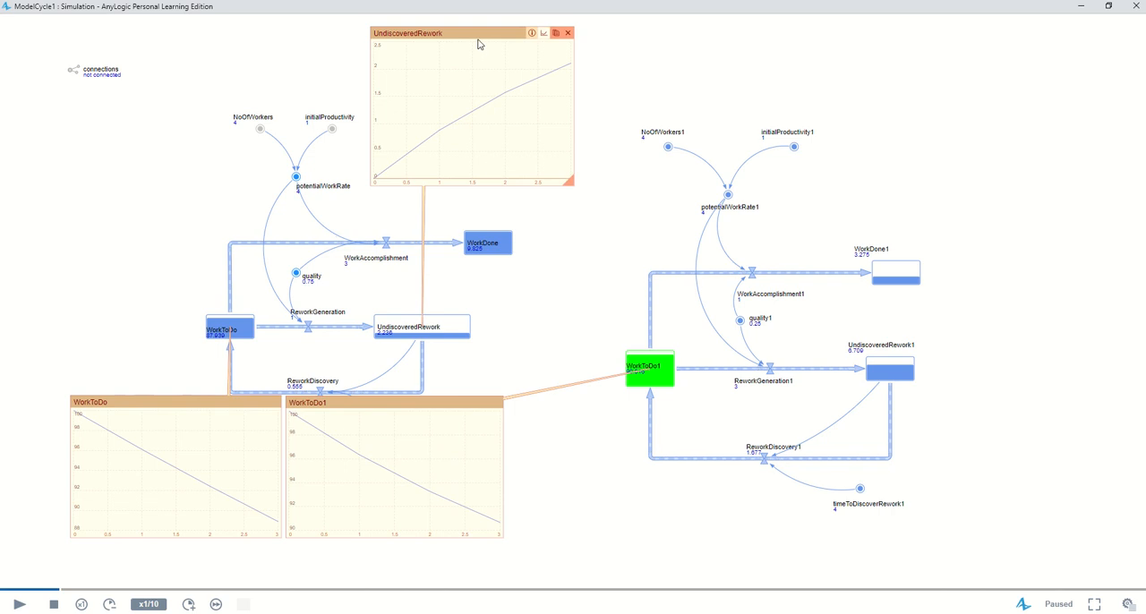
Move the UndiscoveredRework chart beside the second diagram and open an UndiscoveredRework1 chart of matching size directly beneath it
drag(478, 41, 987, 34)
click(893, 372)
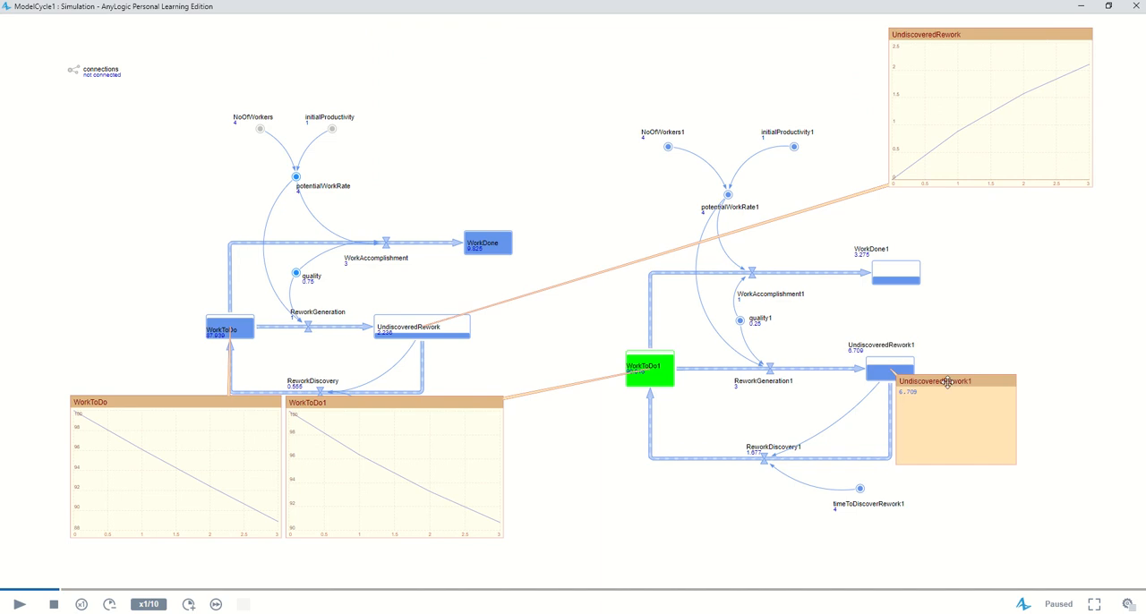
drag(948, 377, 970, 201)
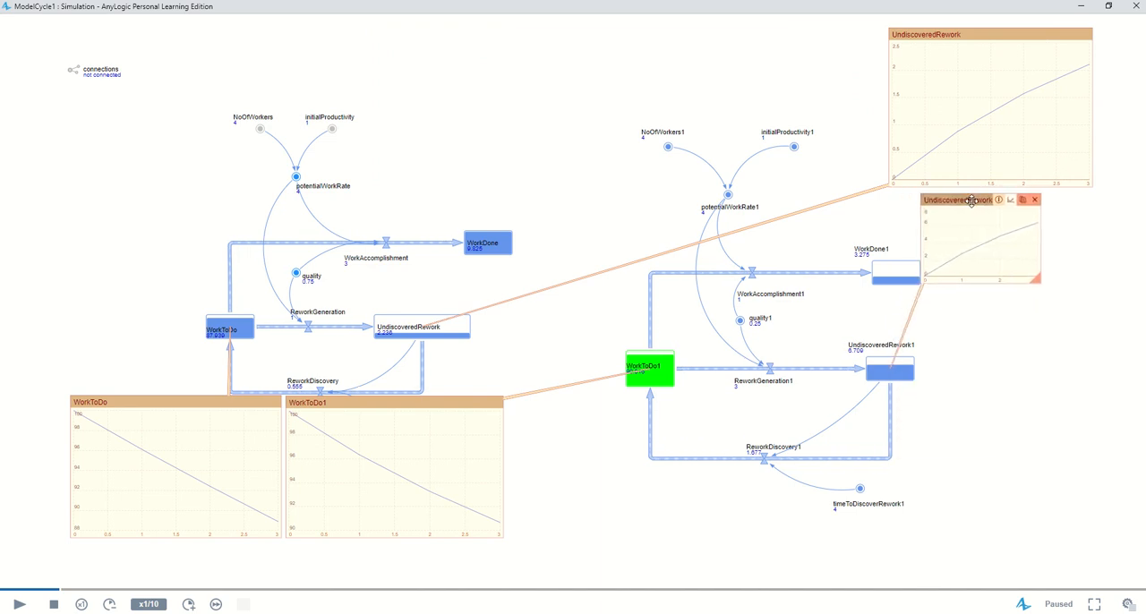
drag(957, 33, 986, 33)
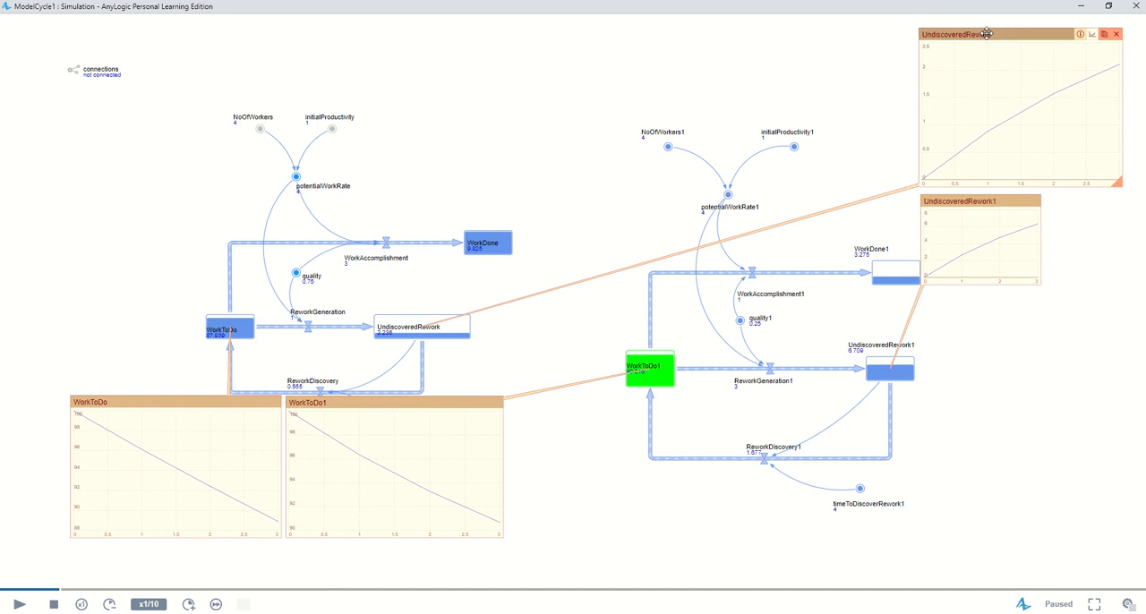
drag(1038, 283, 1122, 346)
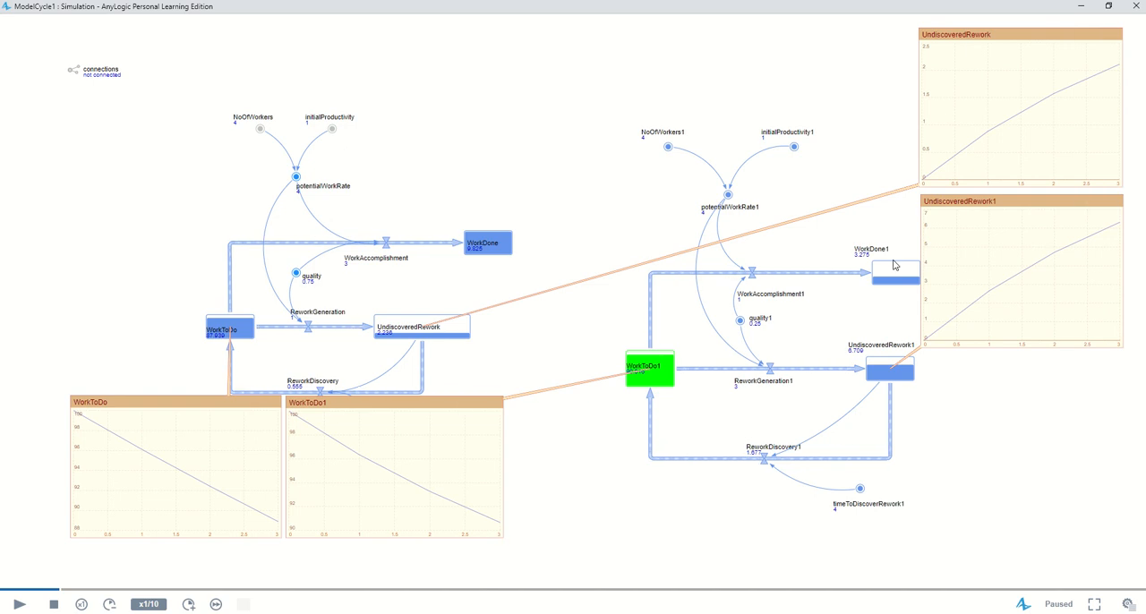
Open a chart for the WorkDone stock, place it above the stock and enlarge it
click(491, 245)
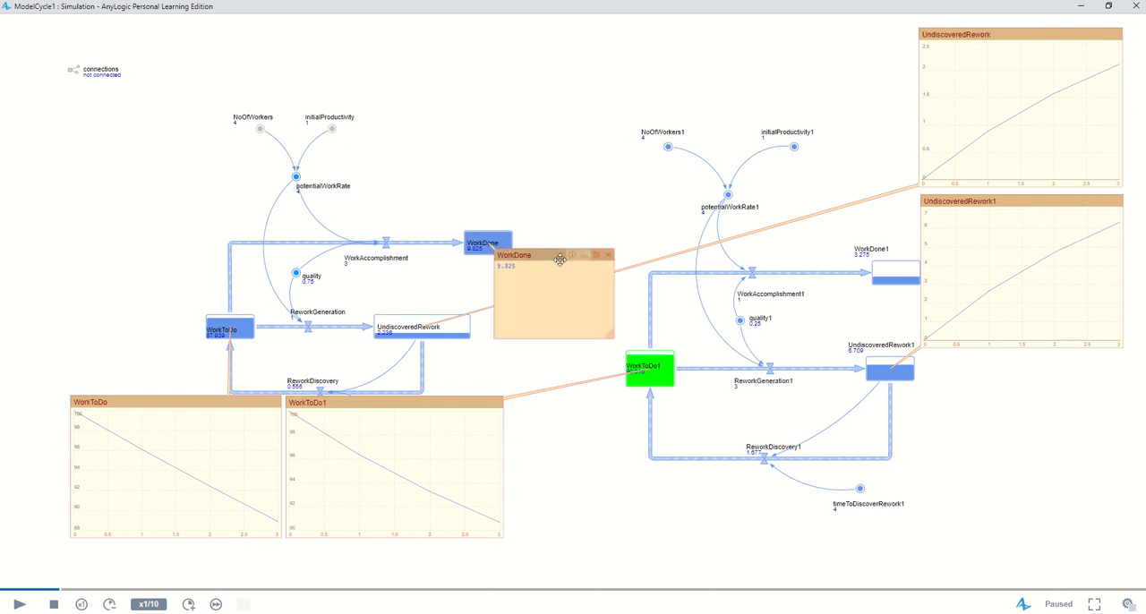
drag(537, 253, 423, 110)
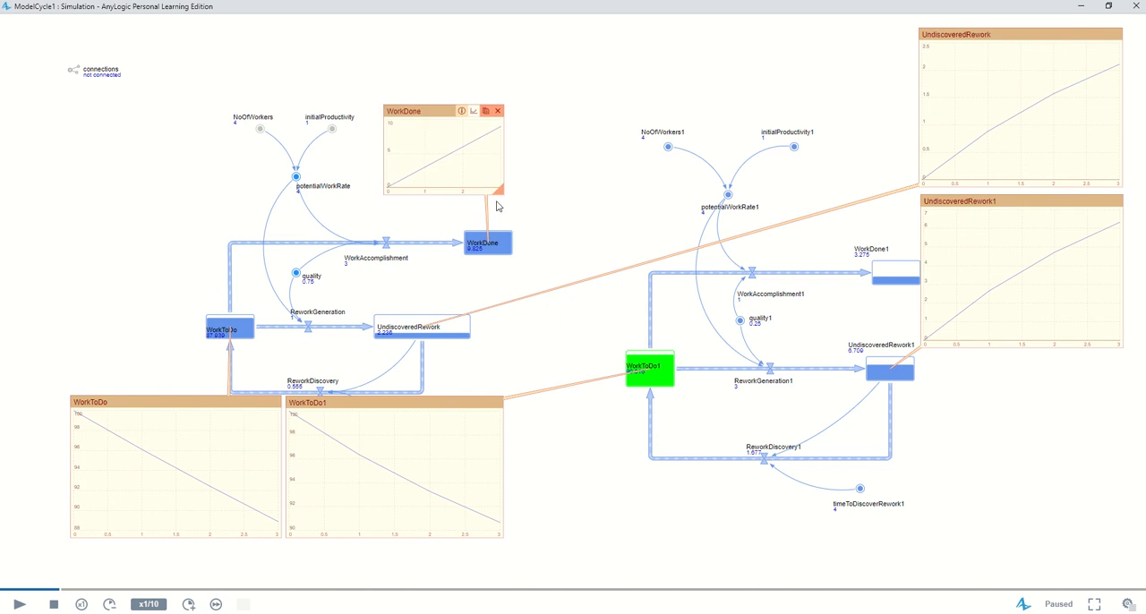
drag(499, 192, 569, 216)
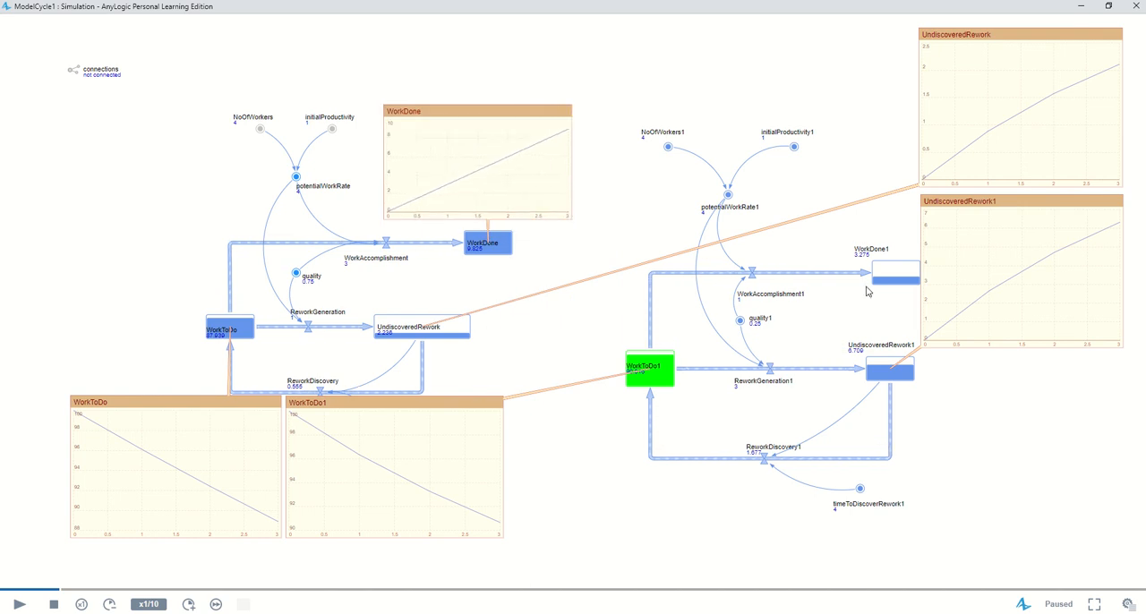
Open a chart for the WorkDone1 stock, stack it above the WorkDone chart and match their widths
click(898, 276)
click(991, 286)
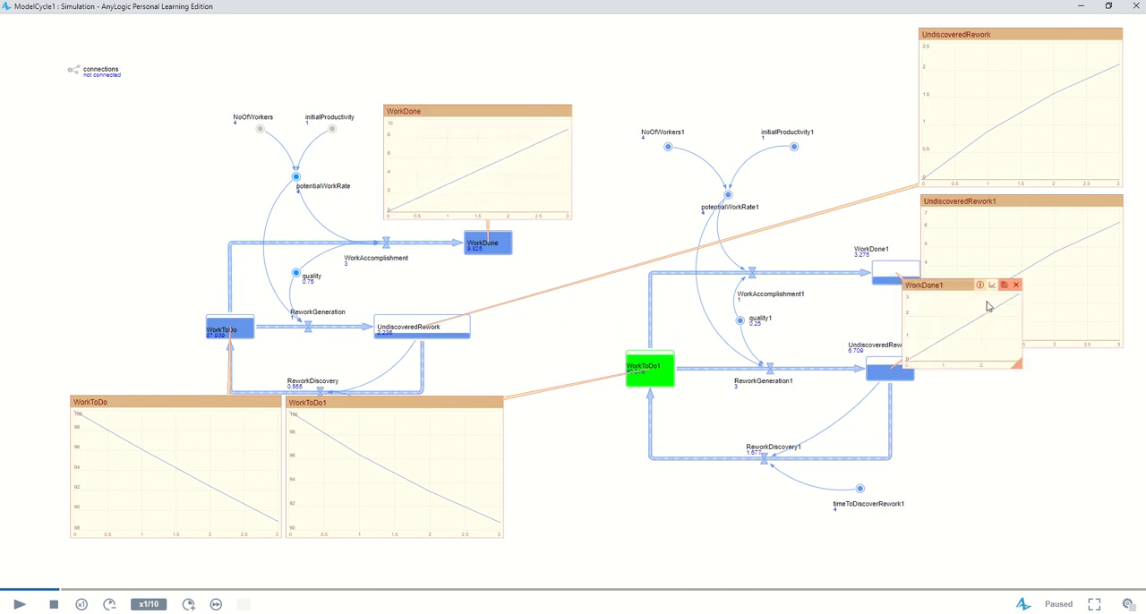
drag(957, 285, 432, 21)
drag(507, 98, 574, 101)
drag(566, 215, 568, 217)
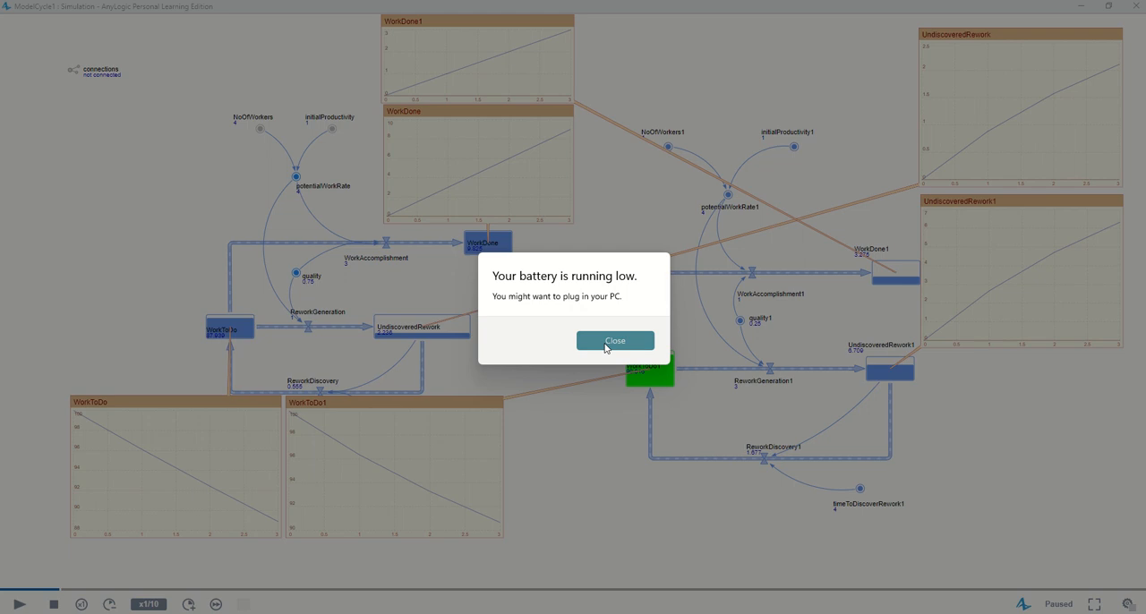
Dismiss the low battery alert, raise the simulation speed to x1/5 and resume the run
click(602, 341)
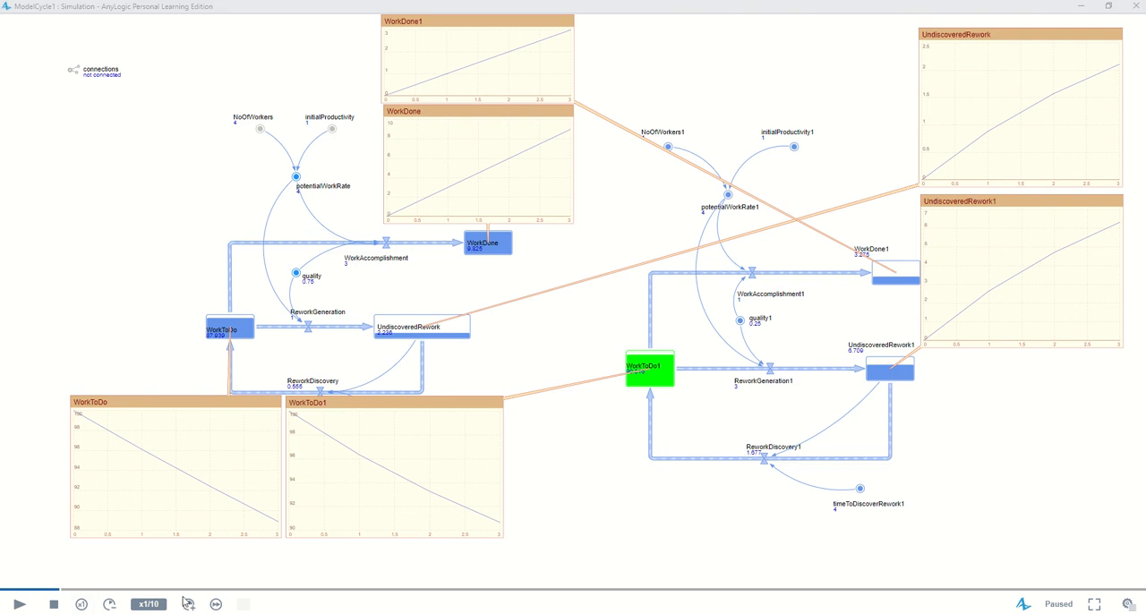
click(189, 605)
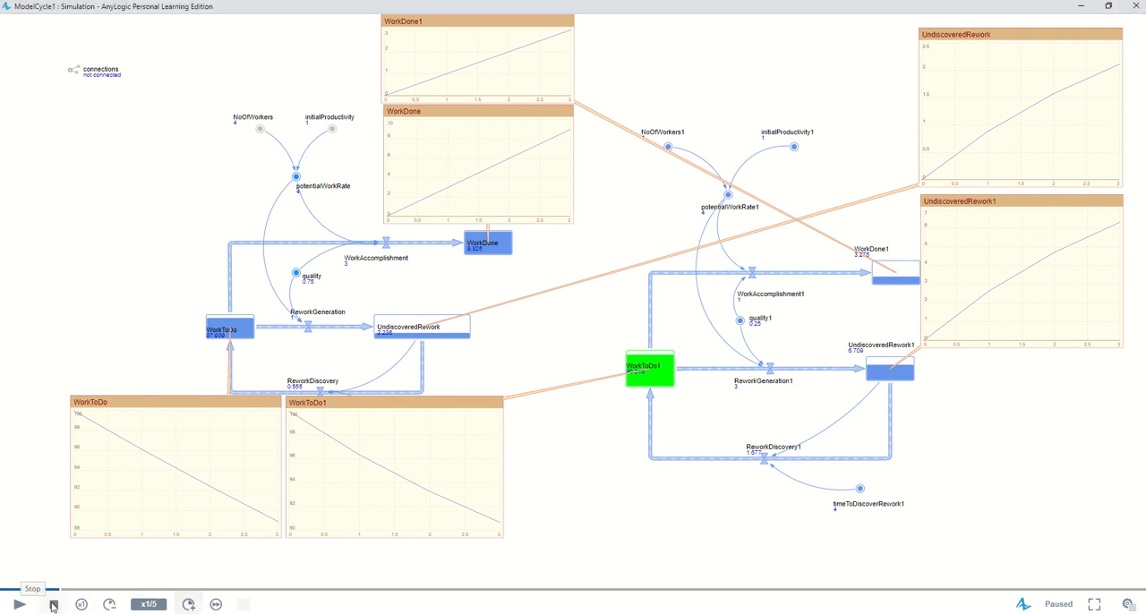
click(19, 605)
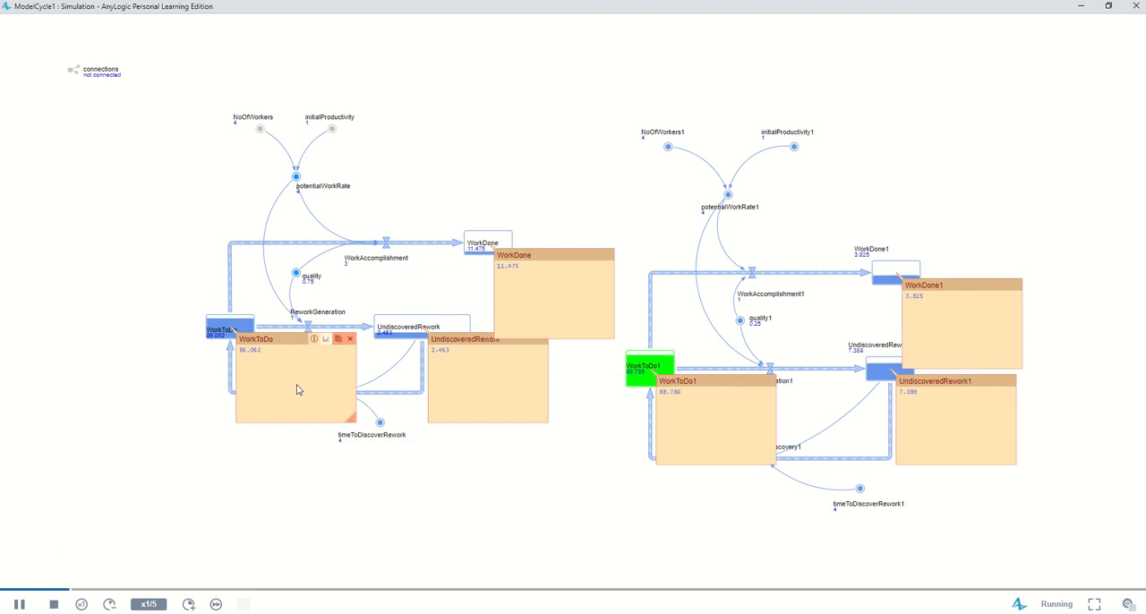
Switch the six inspection windows of the WorkToDo, UndiscoveredRework and WorkDone stocks in both models to chart view
click(325, 341)
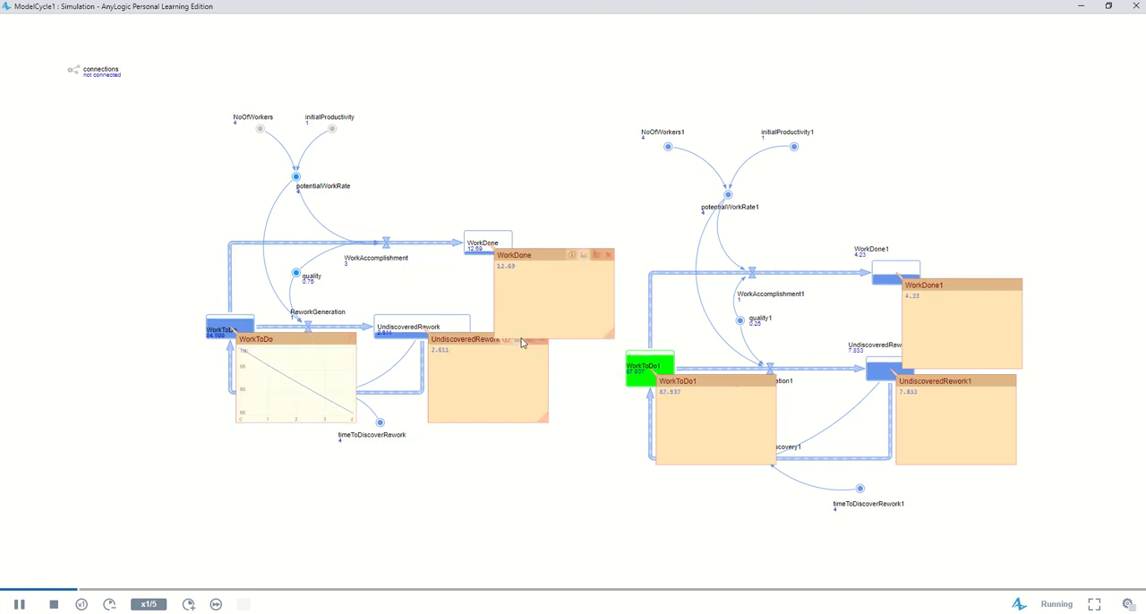
click(521, 343)
click(585, 256)
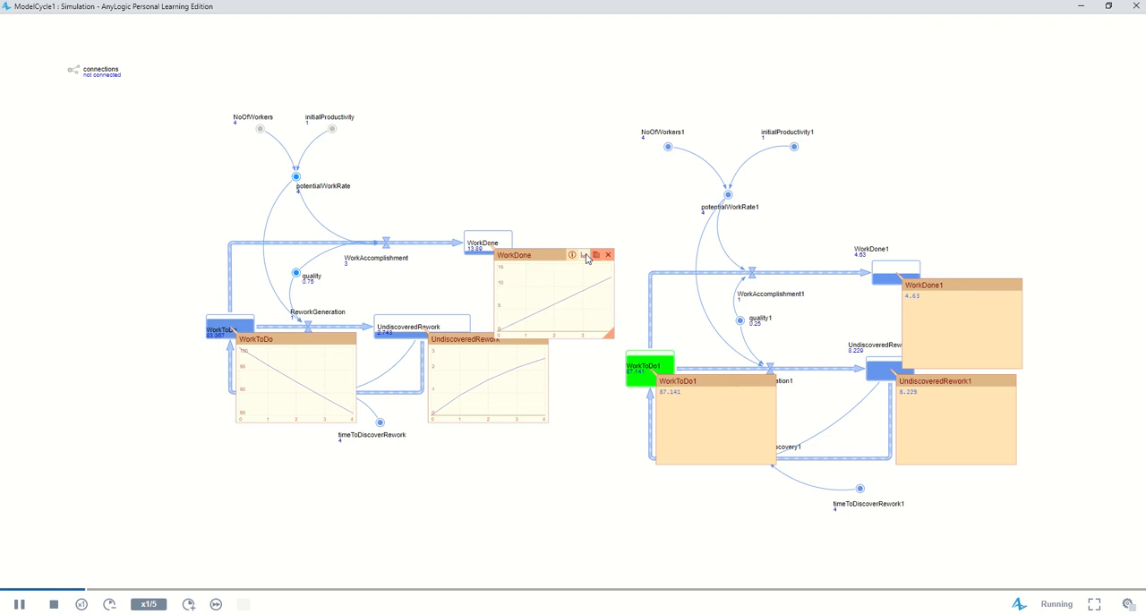
click(748, 383)
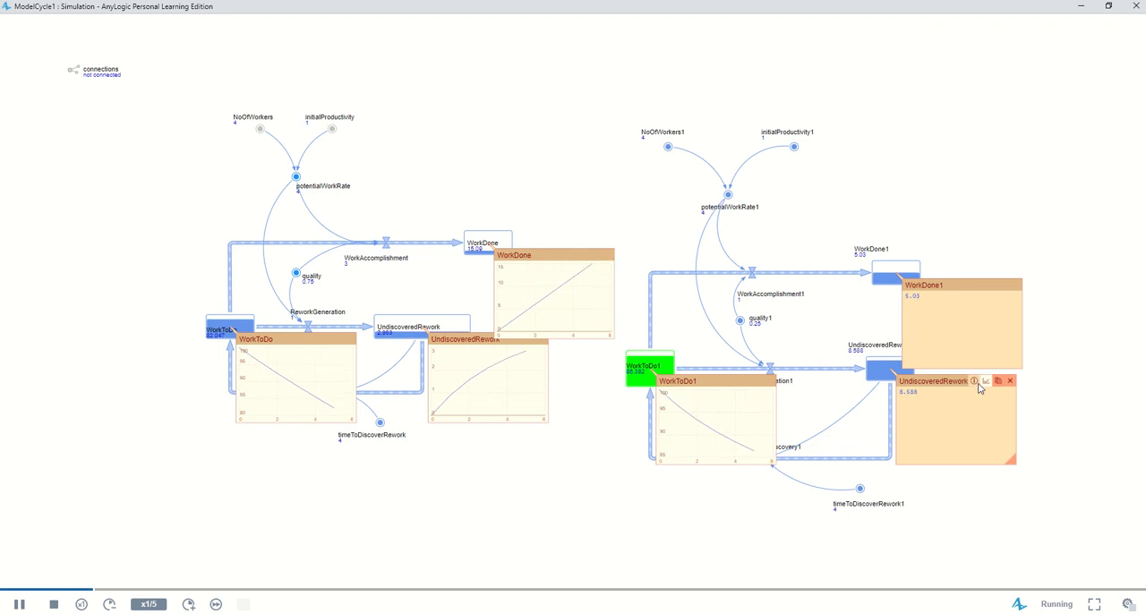
click(997, 383)
click(990, 286)
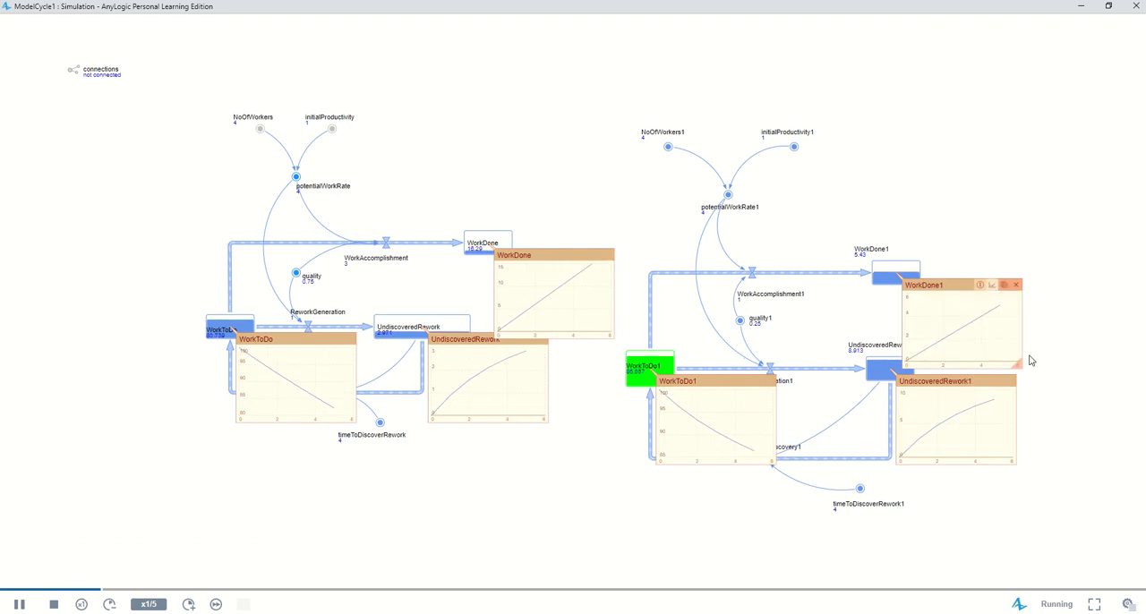
Enlarge the UndiscoveredRework and UndiscoveredRework1 charts and move them below their stocks
drag(1012, 462, 1061, 507)
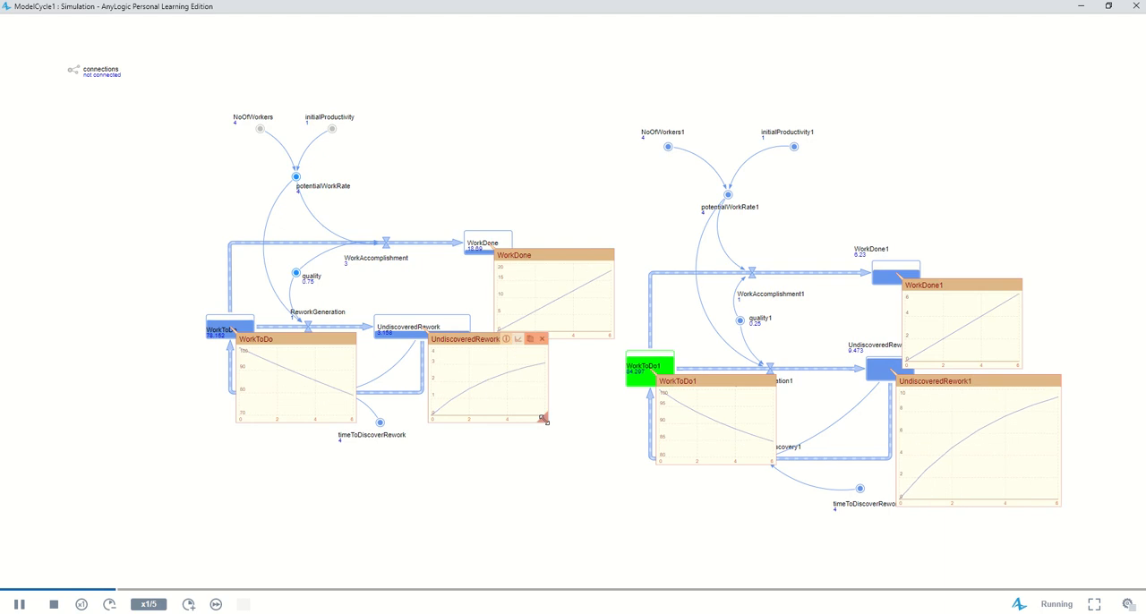
drag(543, 417, 595, 477)
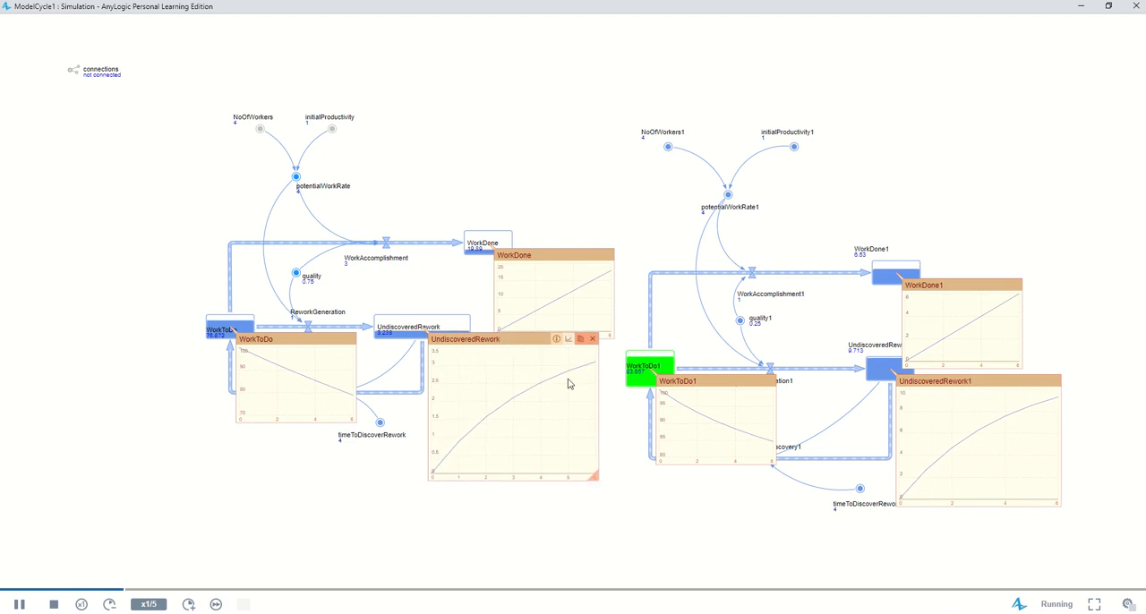
drag(530, 339, 543, 453)
drag(989, 382, 1000, 438)
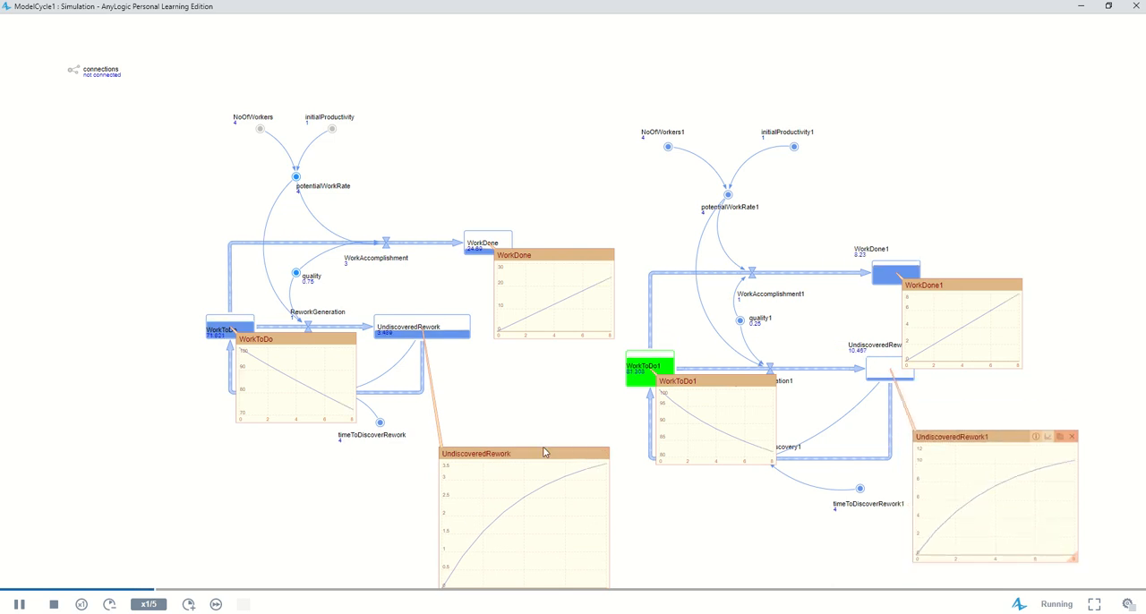
drag(525, 452, 518, 418)
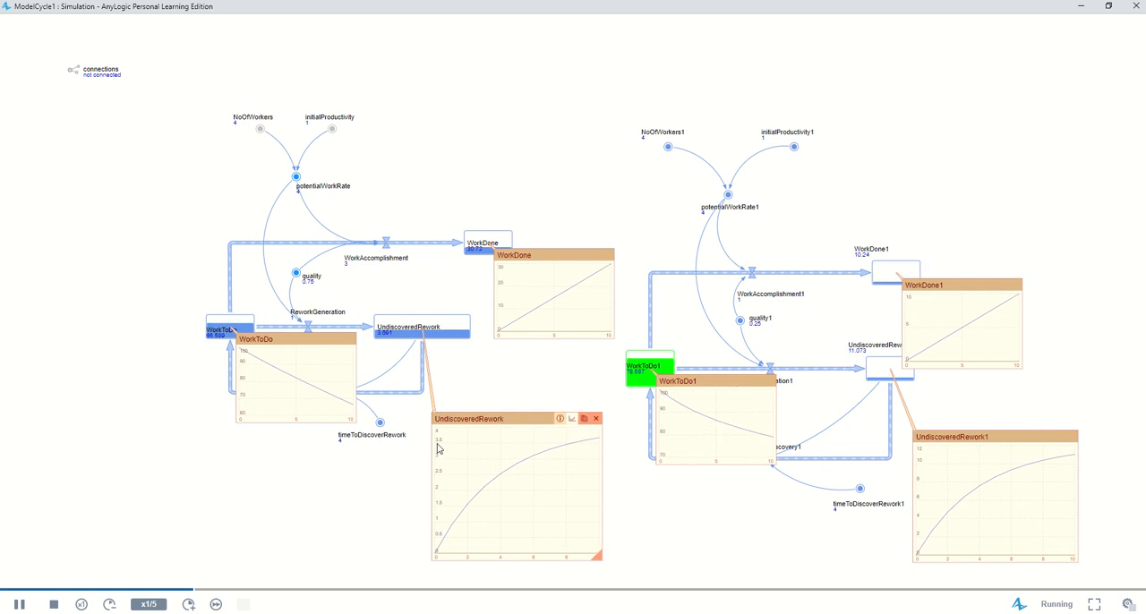
Enlarge the WorkToDo chart and move it below its stock, clear of the first diagram
drag(383, 444, 416, 458)
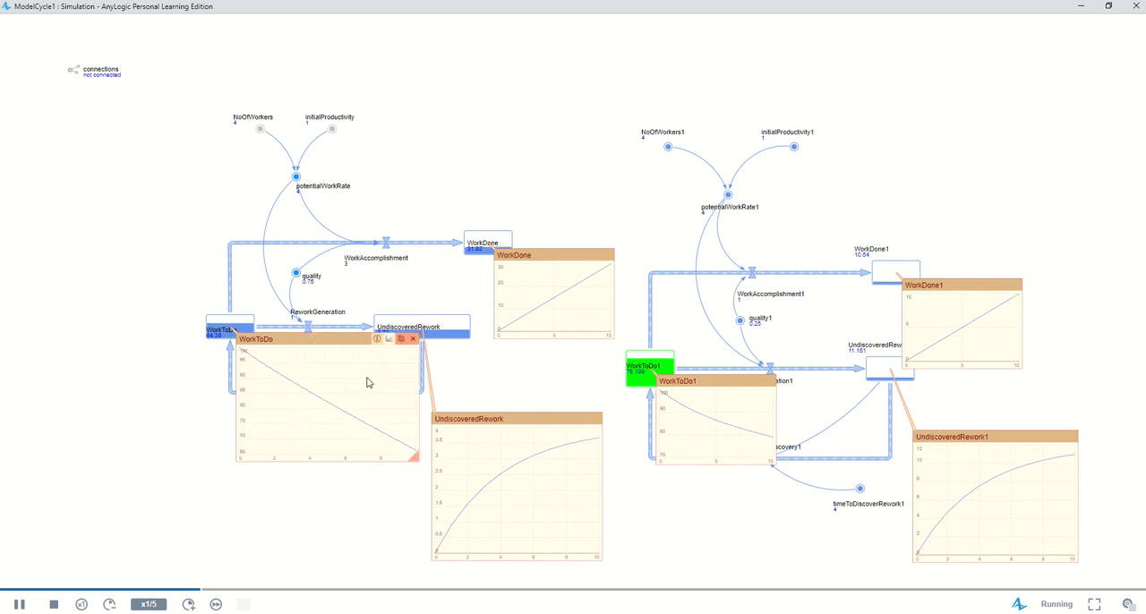
drag(315, 338, 127, 403)
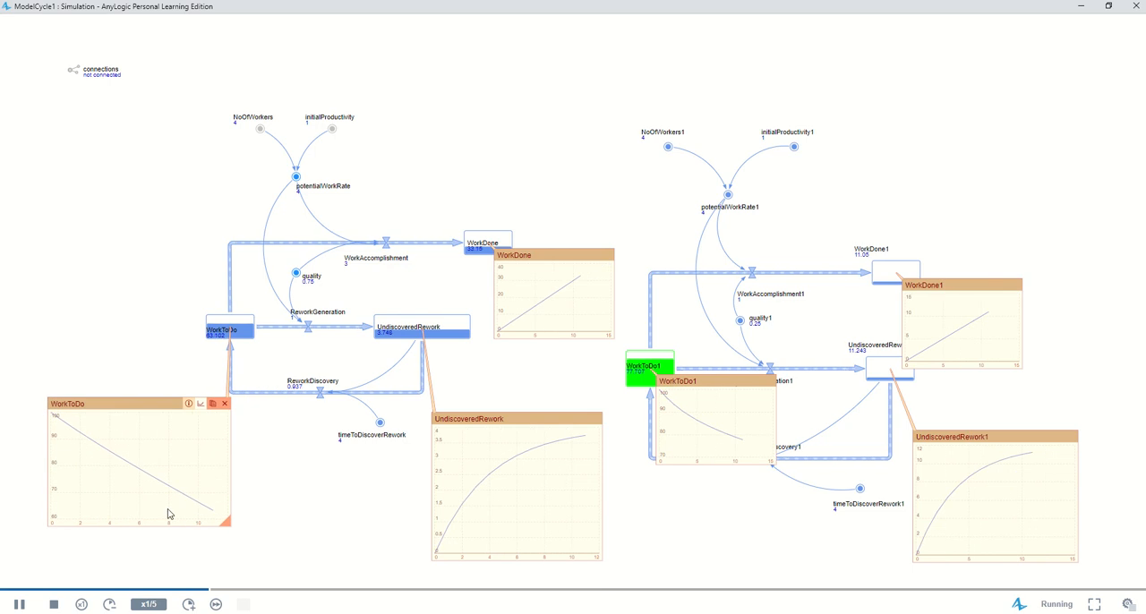